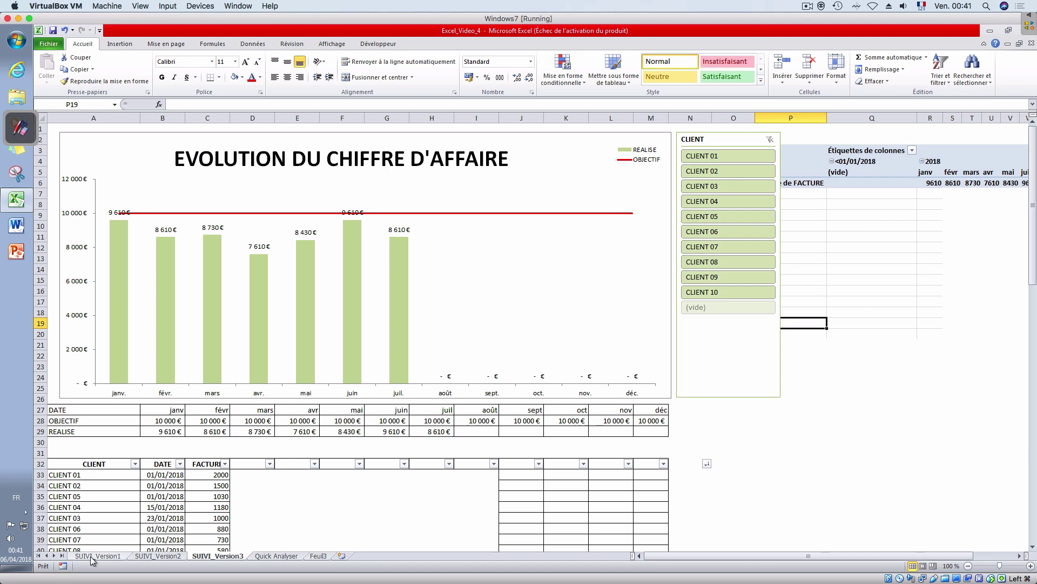
- Review the sheets SUIVI_Version1, SUIVI_Version2, SUIVI_Version3 and Quick Analyser
{"action": "left_click", "coordinate": [92, 557]}
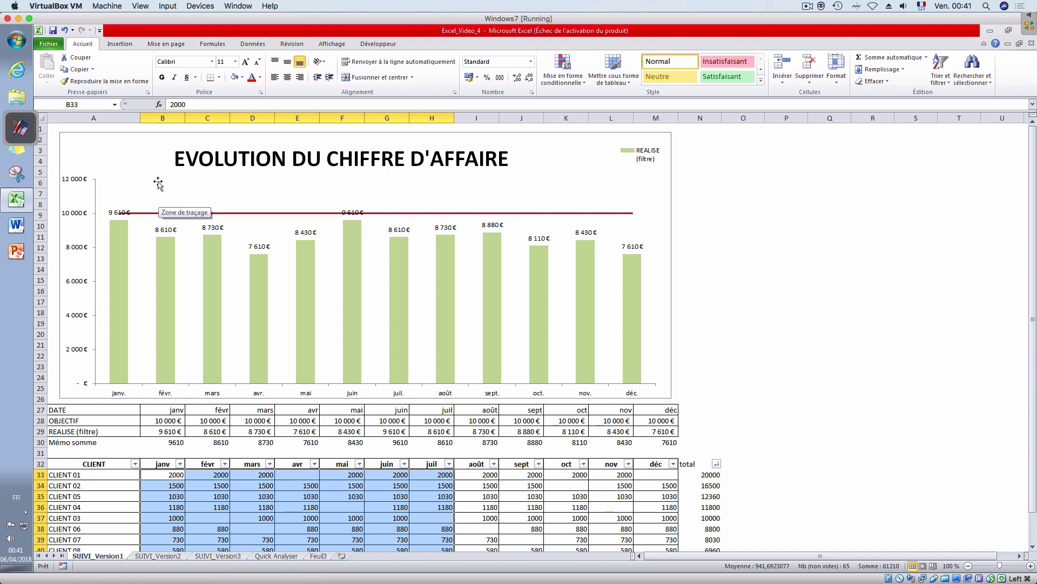
{"action": "left_click", "coordinate": [153, 556]}
{"action": "left_click", "coordinate": [232, 557]}
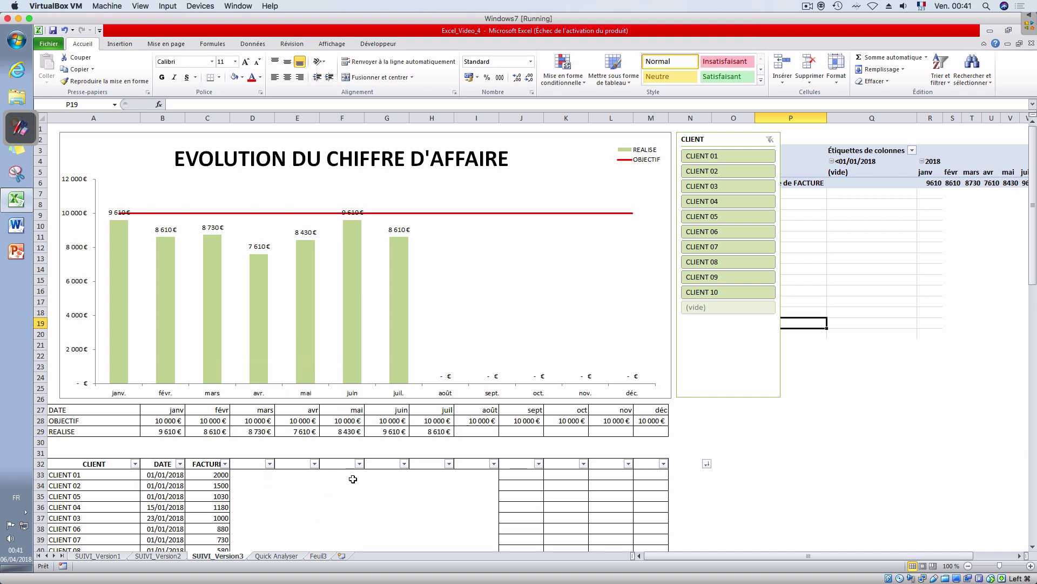
{"action": "left_click", "coordinate": [276, 556]}
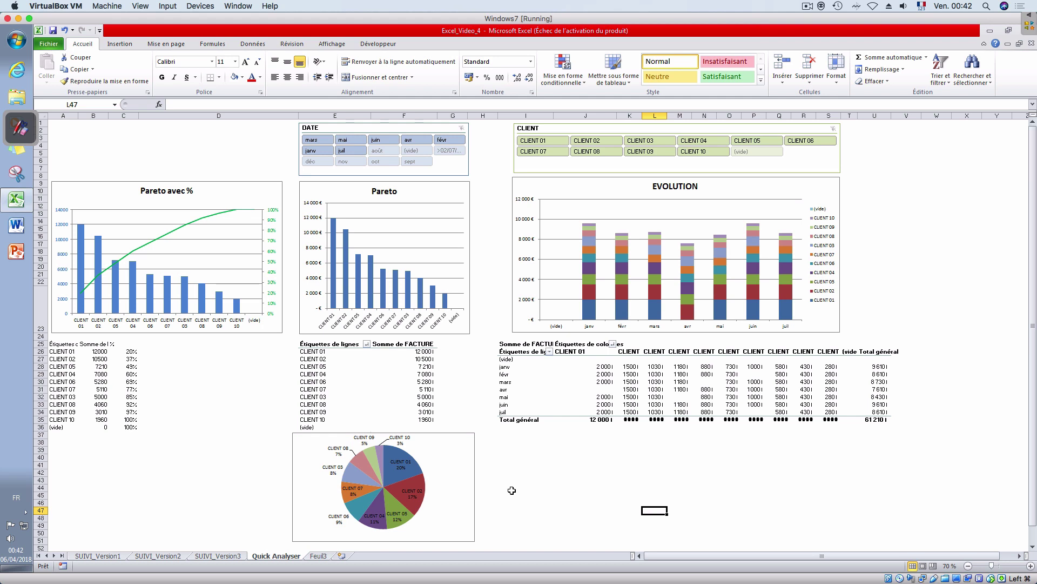
- Rename the empty sheet Feuil3 as LE PLAN D'ATTAQUE
{"action": "left_click", "coordinate": [319, 556]}
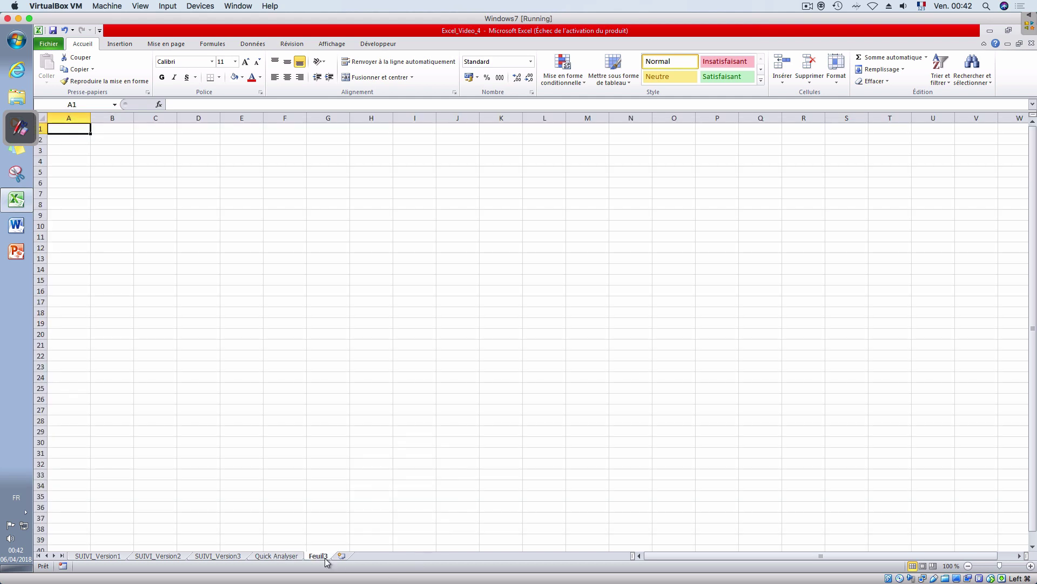
{"action": "right_click", "coordinate": [325, 557]}
{"action": "left_click", "coordinate": [368, 467]}
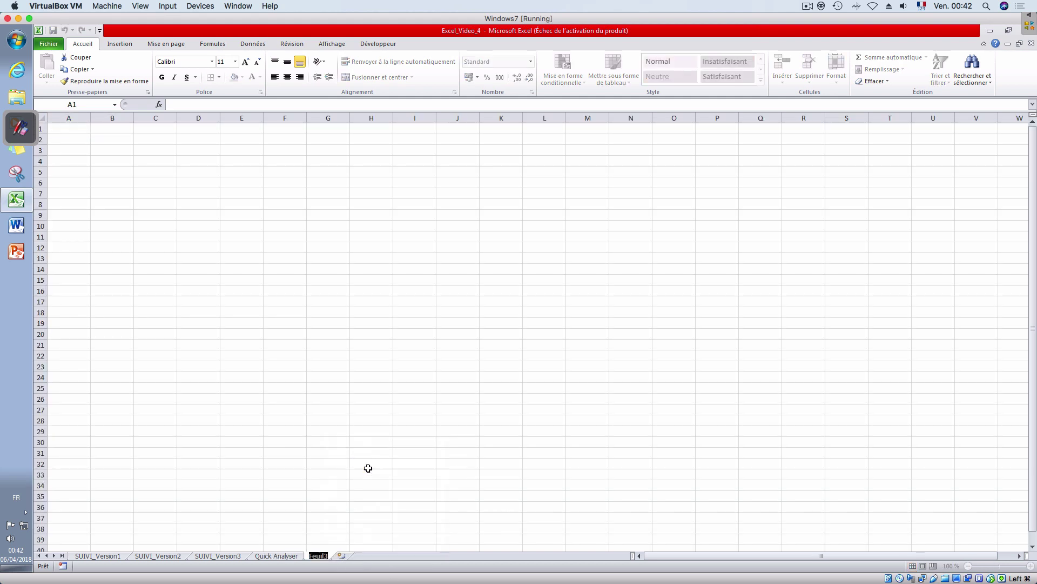
{"action": "type", "text": "pivo"}
{"action": "key", "text": "BackSpace"}
{"action": "key", "text": "BackSpace"}
{"action": "key", "text": "BackSpace"}
{"action": "key", "text": "BackSpace"}
{"action": "type", "text": "LE PLAN D"}
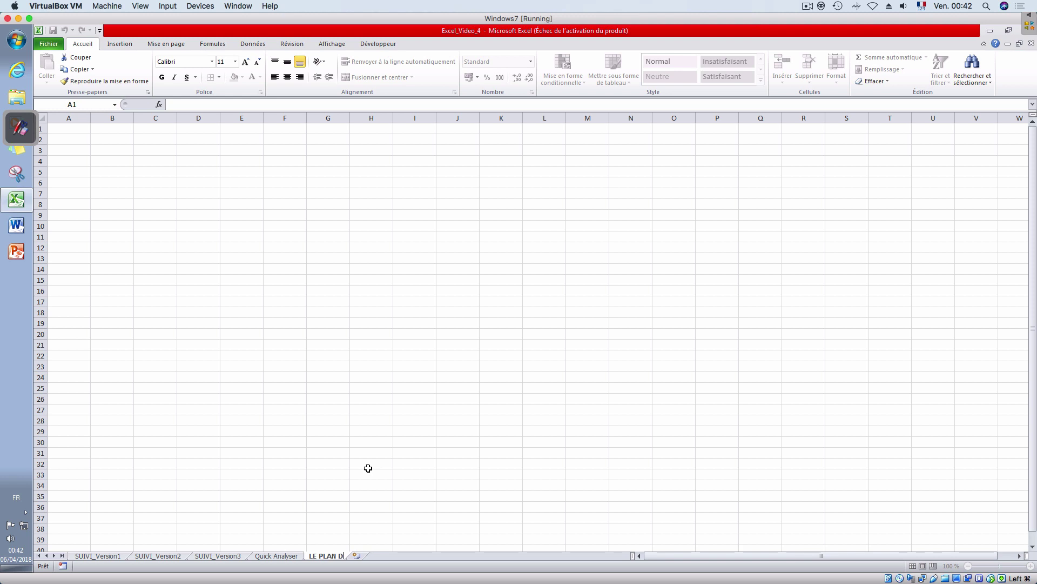
{"action": "type", "text": "'ATTAQUE"}
{"action": "key", "text": "Return"}
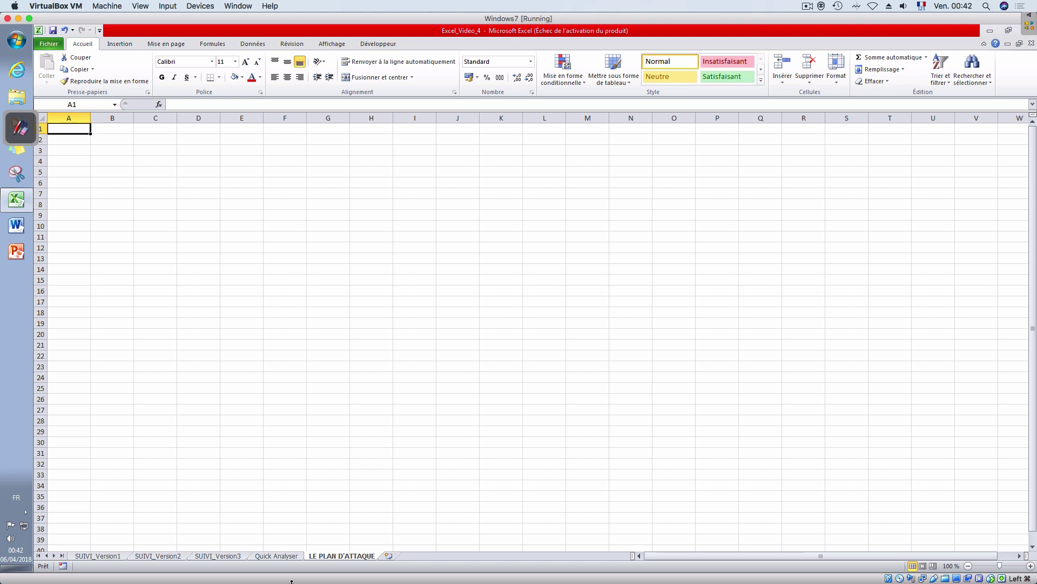
- Look over the client invoice data and charts on the three SUIVI sheets, and return to LE PLAN D'ATTAQUE
{"action": "left_click", "coordinate": [221, 558]}
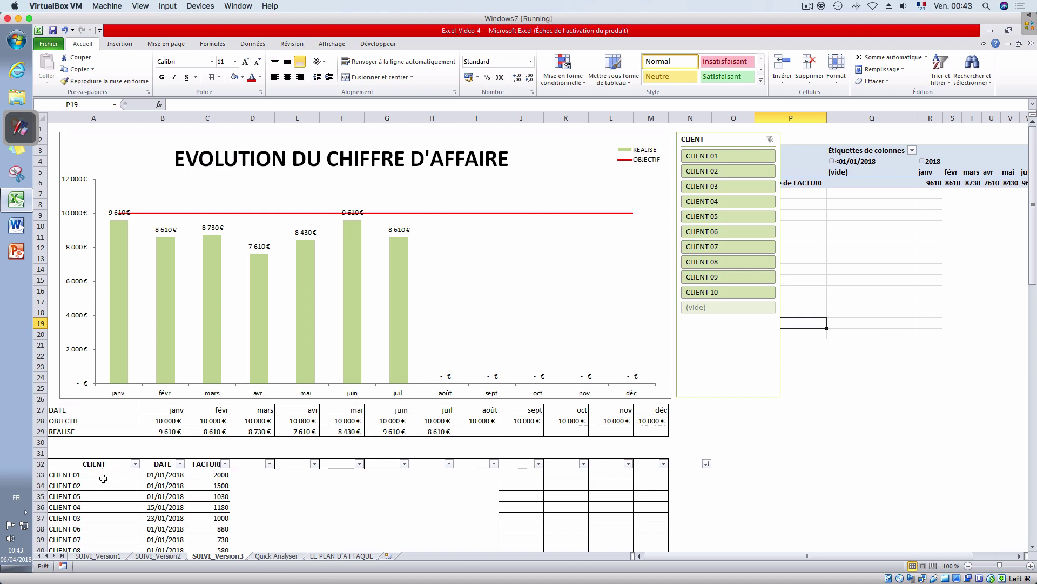
{"action": "left_click", "coordinate": [342, 555]}
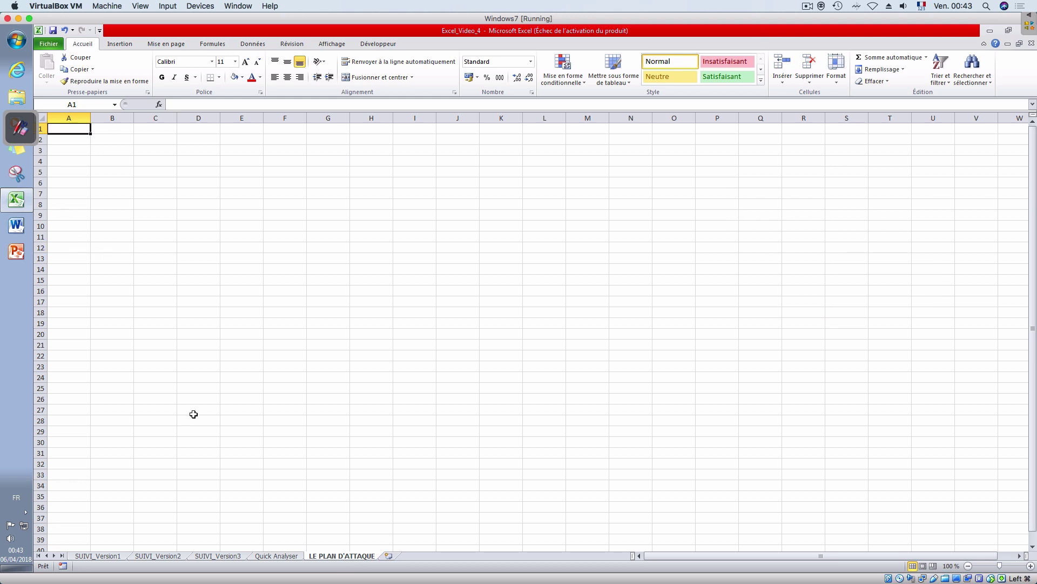
{"action": "left_click", "coordinate": [98, 556]}
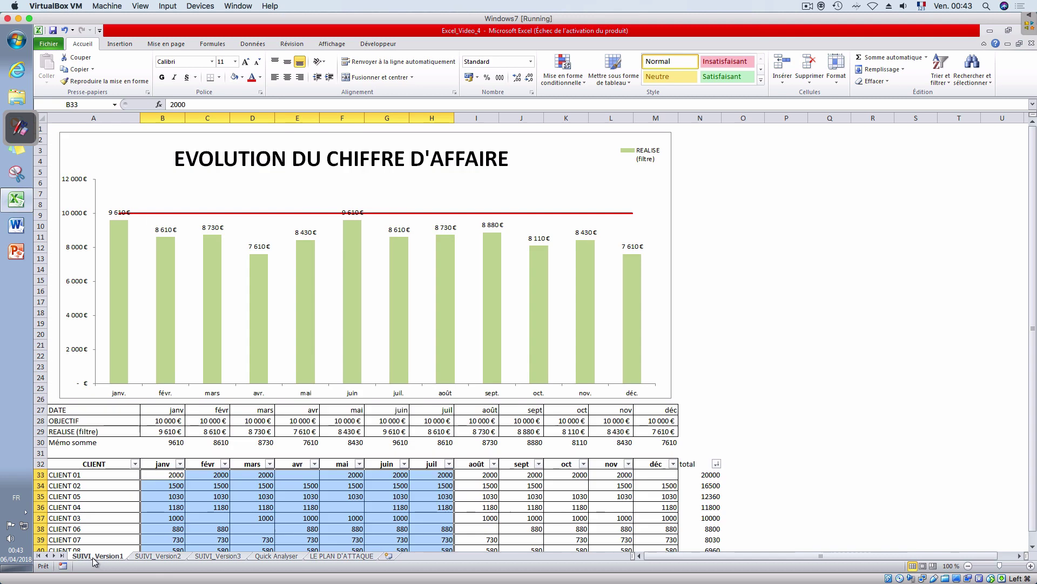
{"action": "left_click", "coordinate": [153, 559]}
{"action": "left_click", "coordinate": [217, 557]}
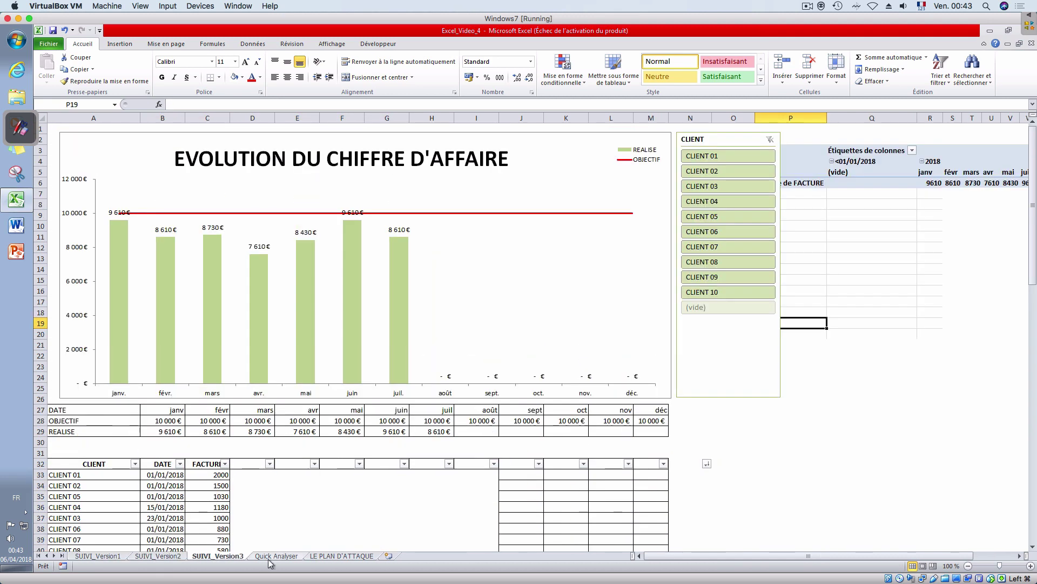
{"action": "left_click", "coordinate": [341, 556]}
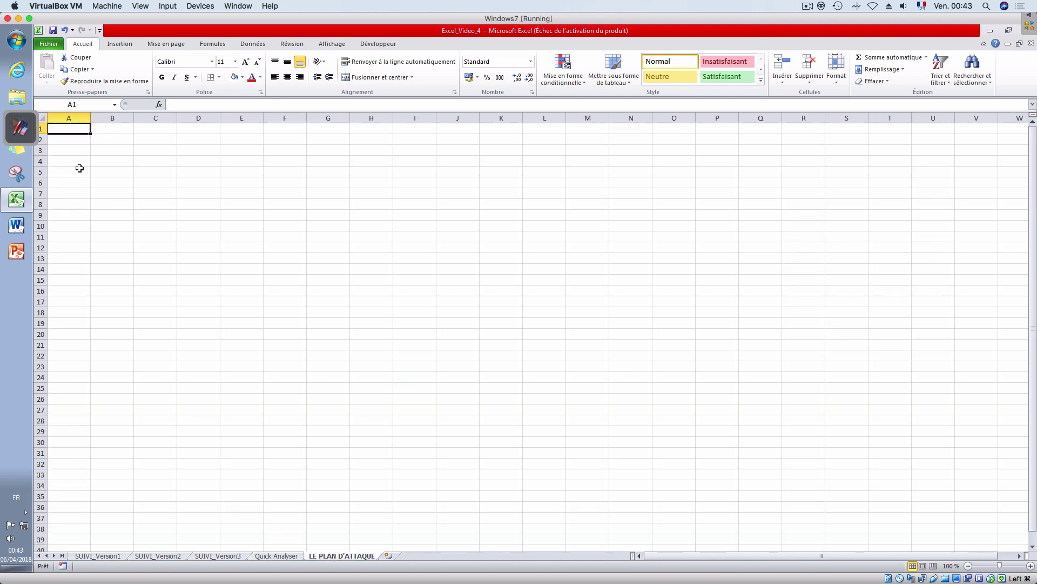
- Copy the CLIENT, DATE and FACTURE headers from row 32 of SUIVI_Version3 to cell A1 of LE PLAN D'ATTAQUE
{"action": "left_click", "coordinate": [229, 556]}
{"action": "left_click_drag", "start_coordinate": [106, 465], "coordinate": [195, 463]}
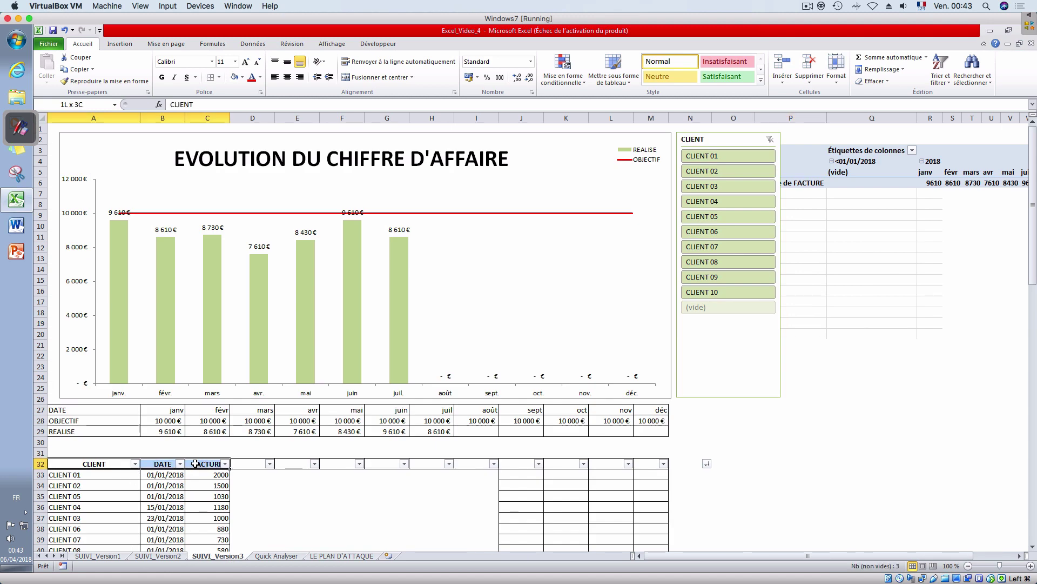
{"action": "key", "text": "ctrl+c"}
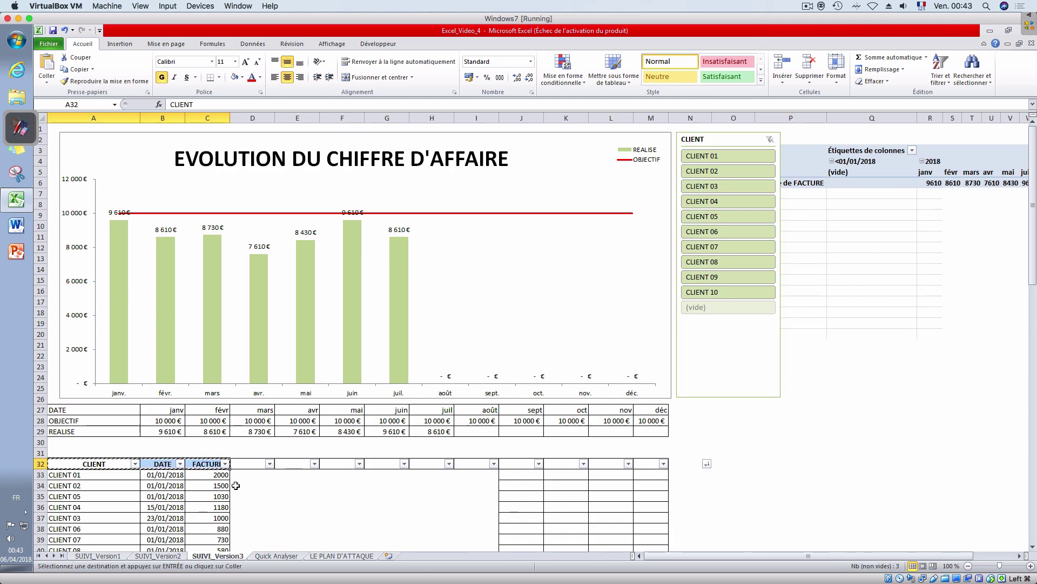
{"action": "left_click", "coordinate": [323, 556]}
{"action": "key", "text": "ctrl+v"}
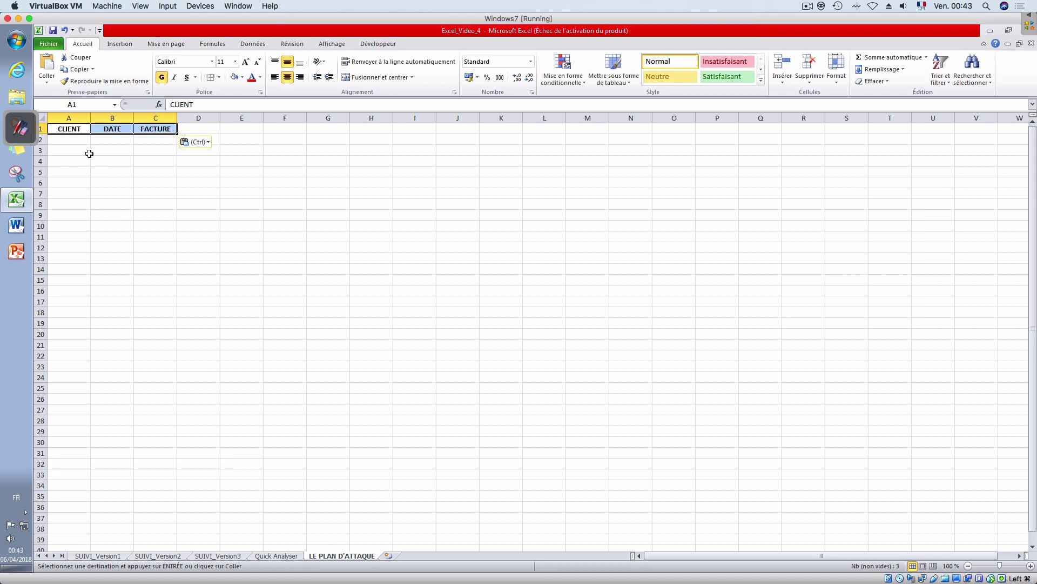
- Insert a blank column between the CLIENT and DATE columns
{"action": "left_click", "coordinate": [69, 128]}
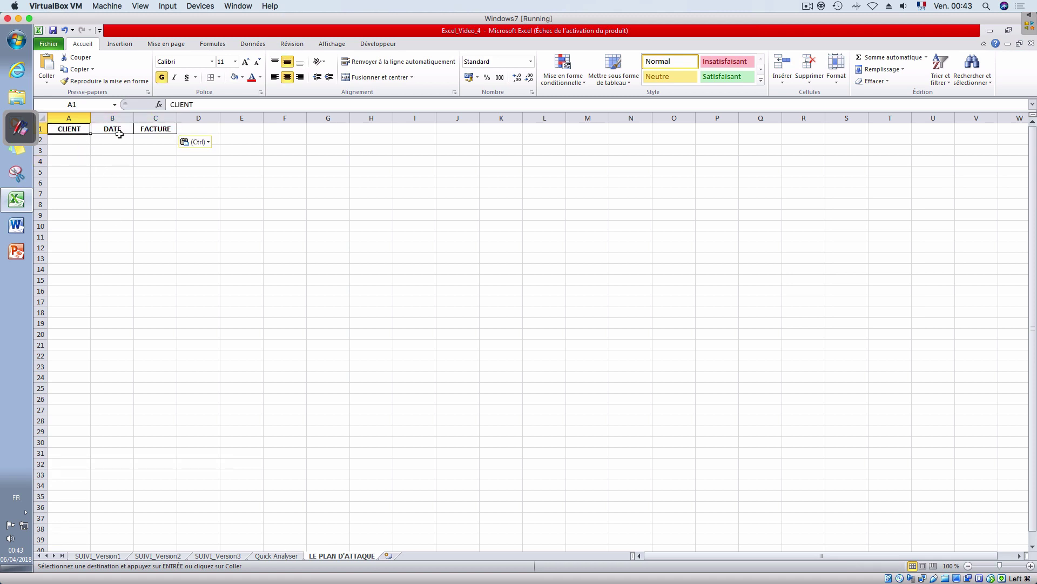
{"action": "left_click", "coordinate": [57, 116]}
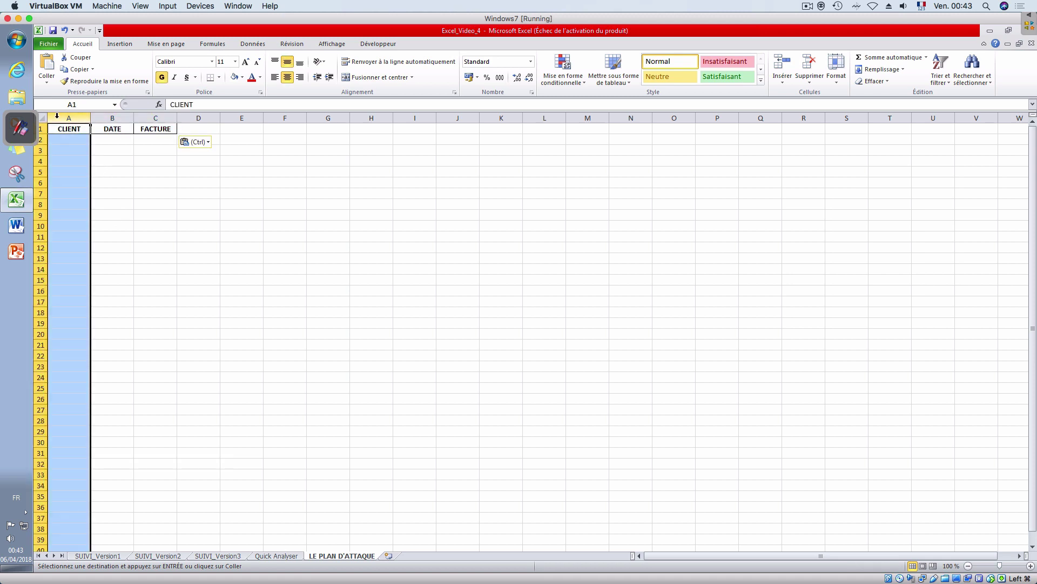
{"action": "right_click", "coordinate": [57, 116]}
{"action": "left_click", "coordinate": [190, 153]}
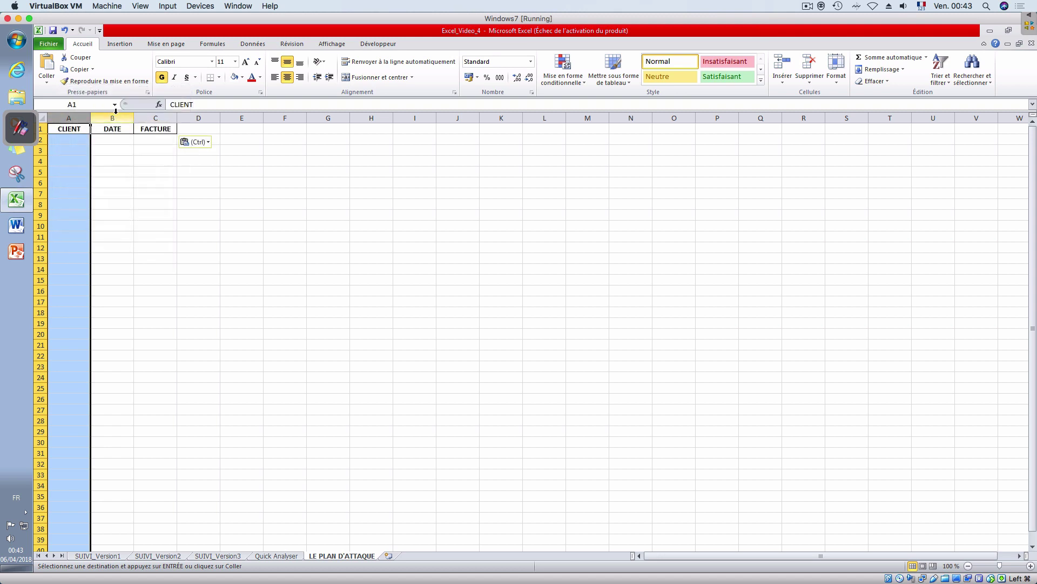
{"action": "left_click", "coordinate": [113, 117]}
{"action": "right_click", "coordinate": [114, 116]}
{"action": "left_click", "coordinate": [138, 190]}
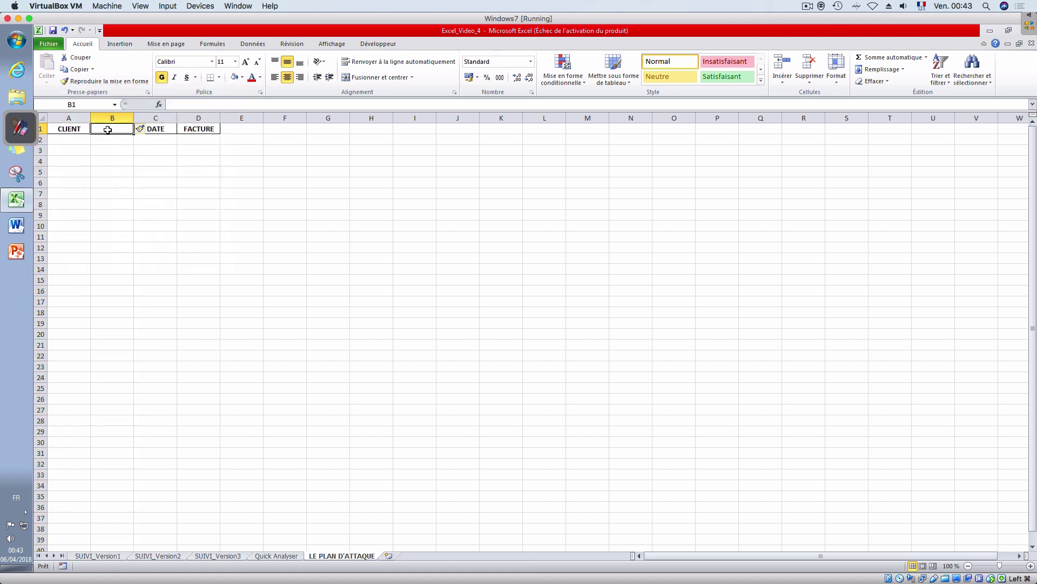
- Enter the header COMMERCIAL in cell B1 of the new column
{"action": "type", "text": "COMMERC"}
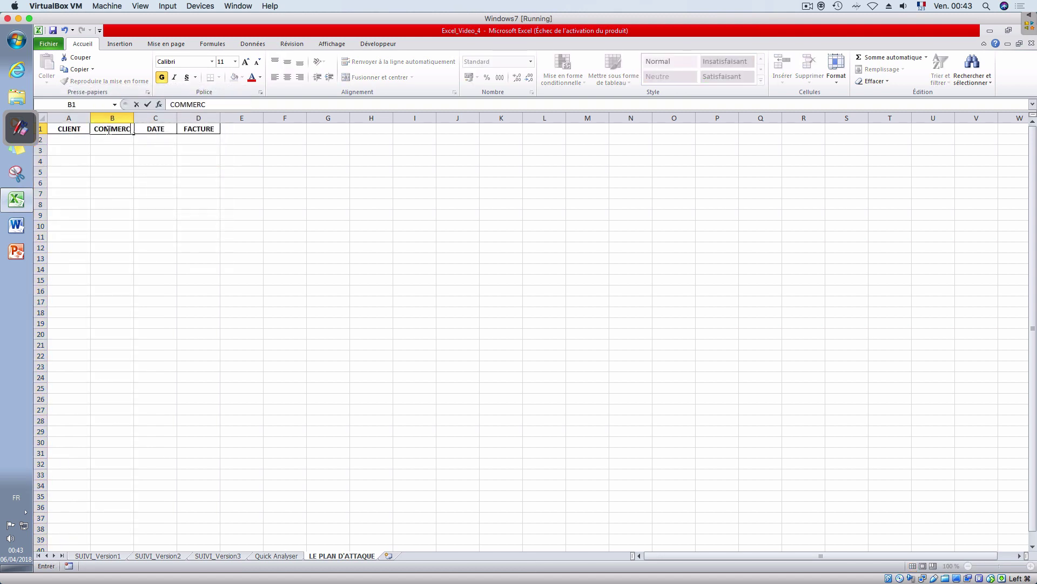
{"action": "type", "text": "IAL"}
{"action": "key", "text": "Return"}
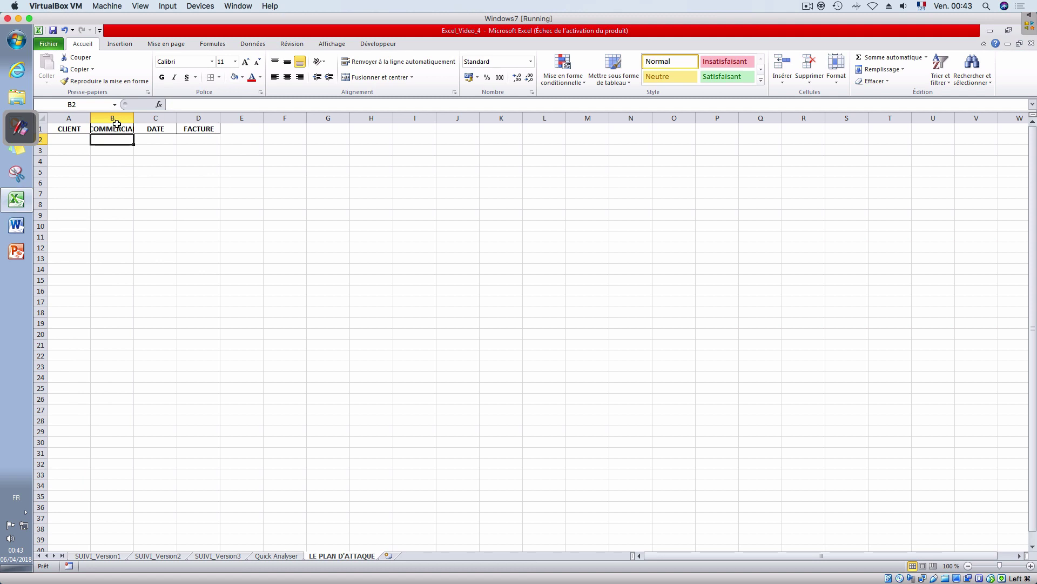
- Widen column B and set its header in B1 to CHARGE D'AFFAIRE
{"action": "left_click_drag", "start_coordinate": [130, 117], "coordinate": [178, 117]}
{"action": "left_click", "coordinate": [132, 130]}
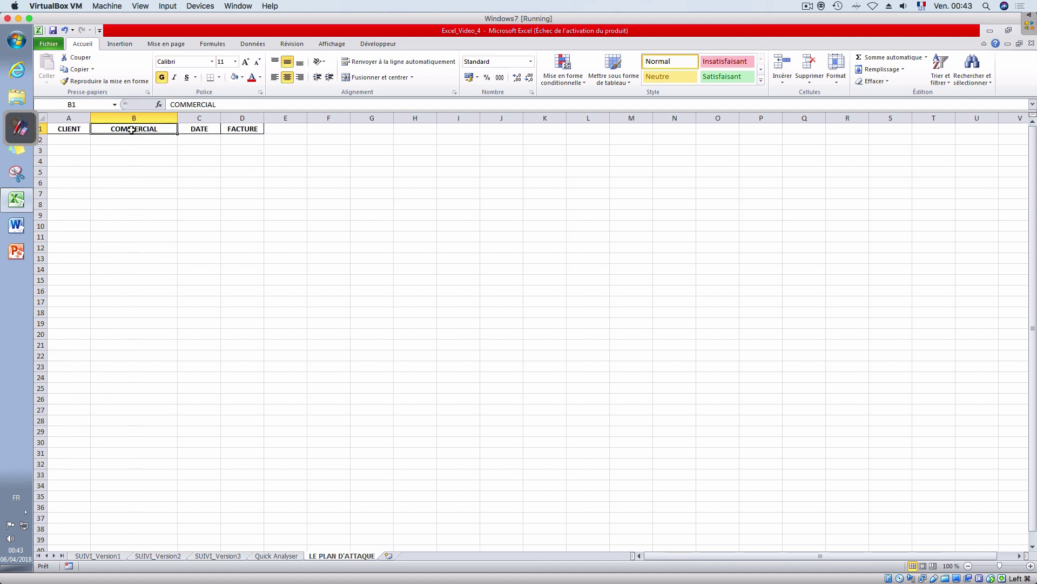
{"action": "type", "text": "CHARGE"}
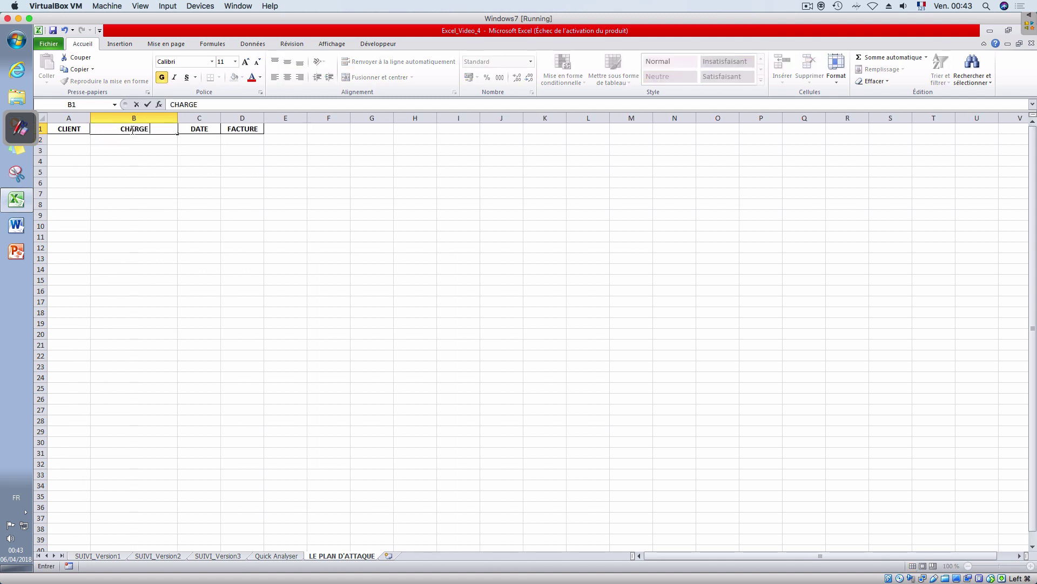
{"action": "type", "text": " D'AFFAIRE"}
{"action": "key", "text": "Return"}
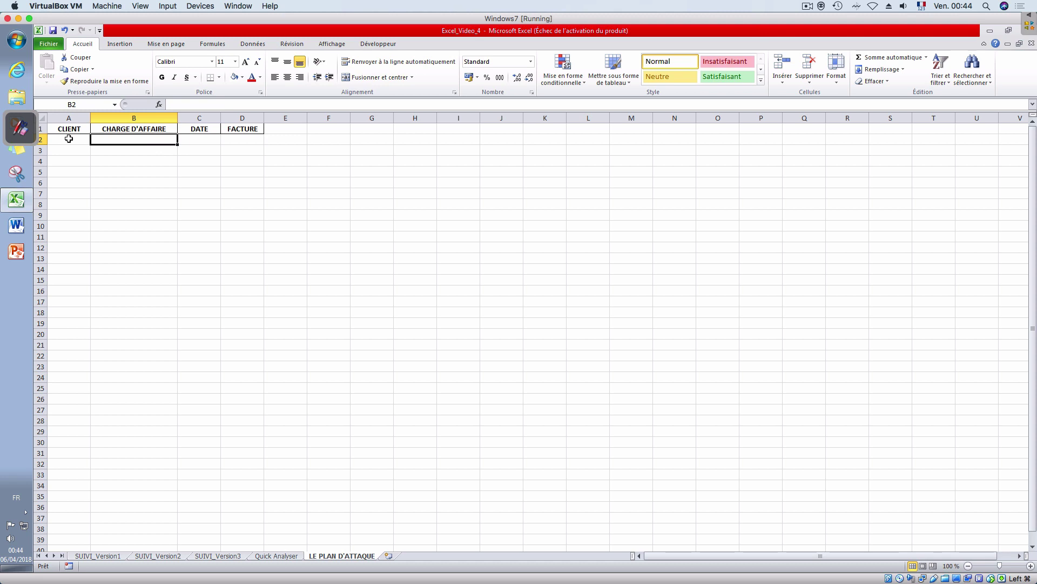
- Replace the FACTURE header in D1 with CHIFFRE AFFAIRE and widen column D to fit it
{"action": "left_click_drag", "start_coordinate": [70, 140], "coordinate": [77, 275]}
{"action": "left_click", "coordinate": [132, 141]}
{"action": "left_click", "coordinate": [235, 130]}
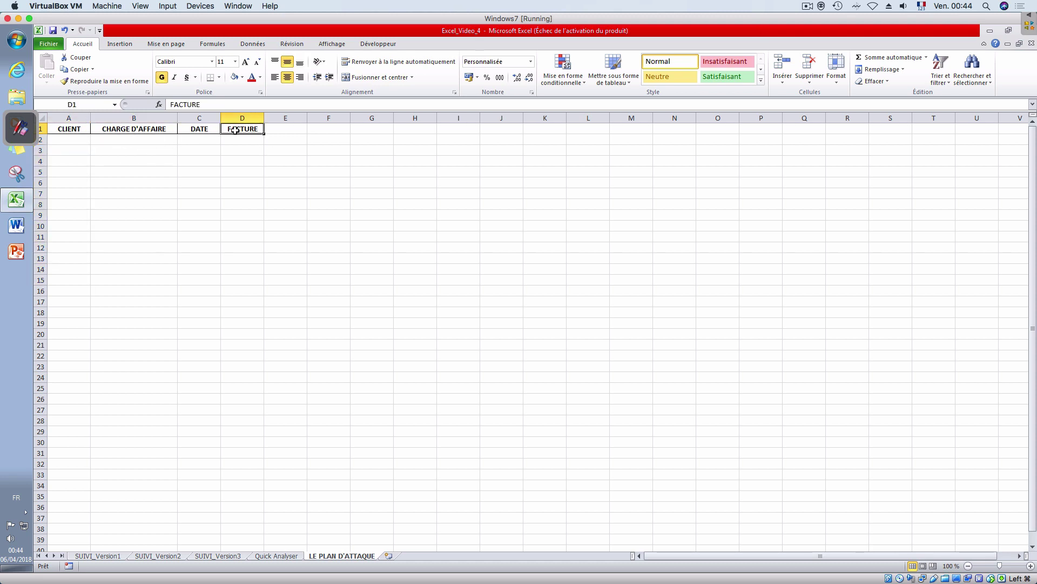
{"action": "type", "text": "CHIFFRE"}
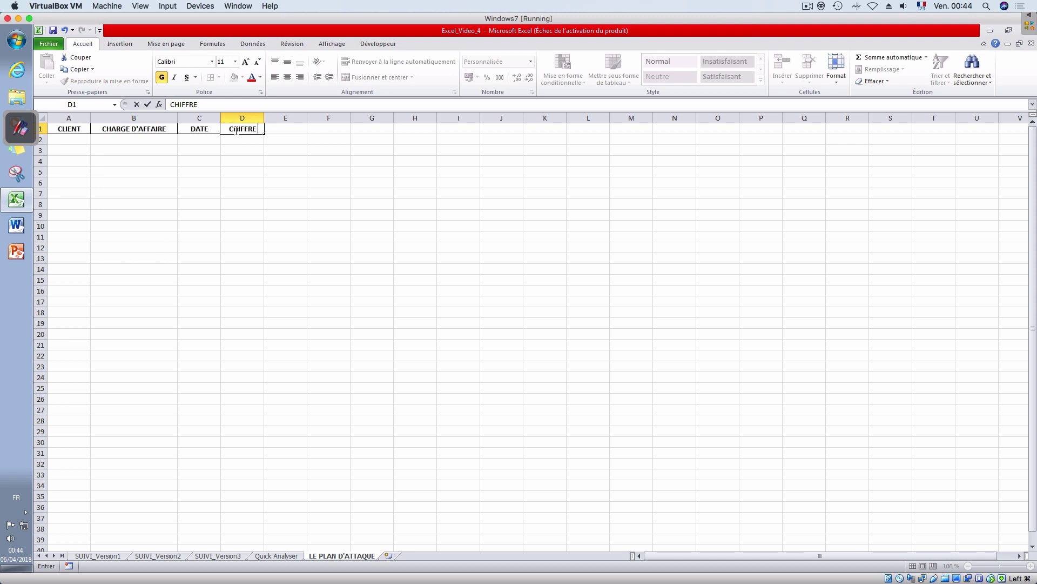
{"action": "type", "text": " AFFAIRE"}
{"action": "key", "text": "Return"}
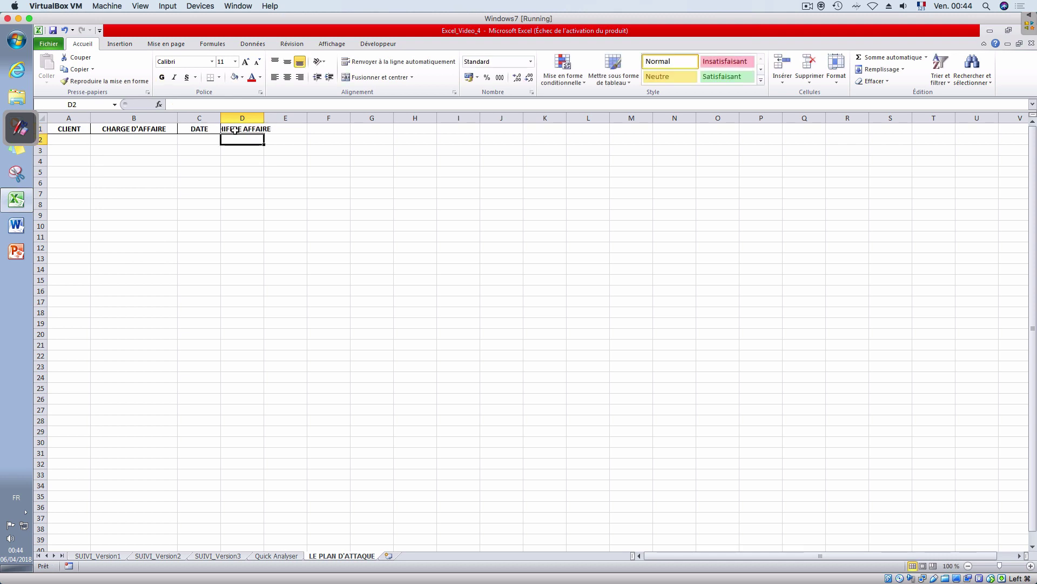
{"action": "left_click_drag", "start_coordinate": [264, 118], "coordinate": [331, 118]}
{"action": "left_click", "coordinate": [262, 193]}
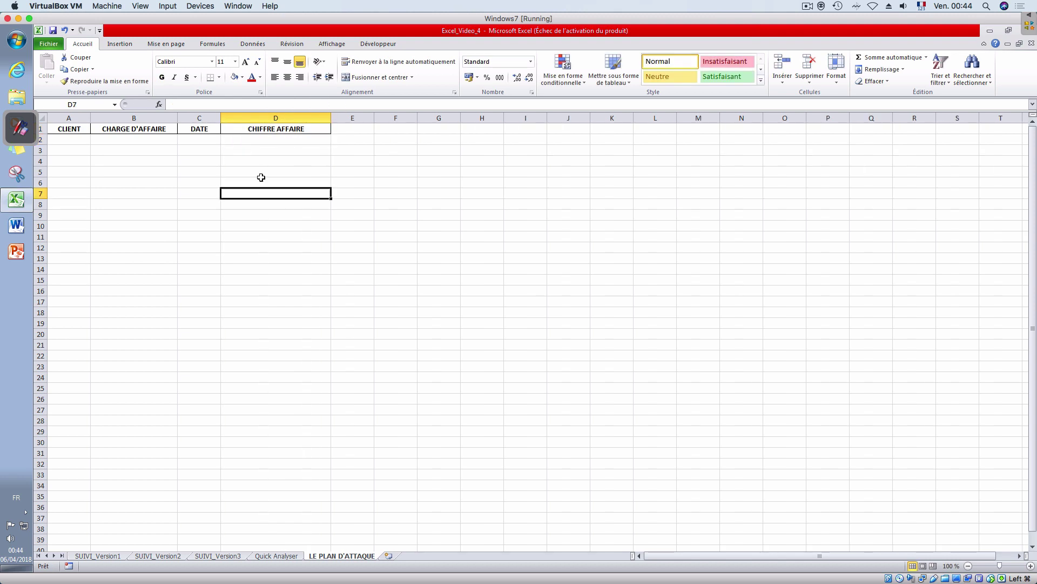
- Enter the first names of three account managers in cells B2 to B4 under CHARGE D'AFFAIRE
{"action": "left_click", "coordinate": [162, 140]}
{"action": "type", "text": "AR"}
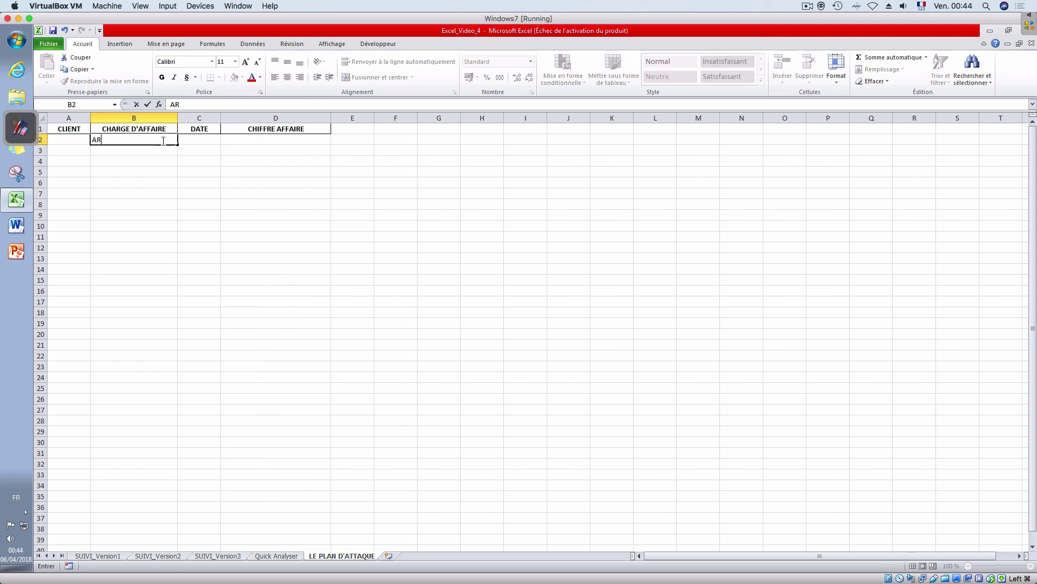
{"action": "type", "text": "NOLD"}
{"action": "key", "text": "Return"}
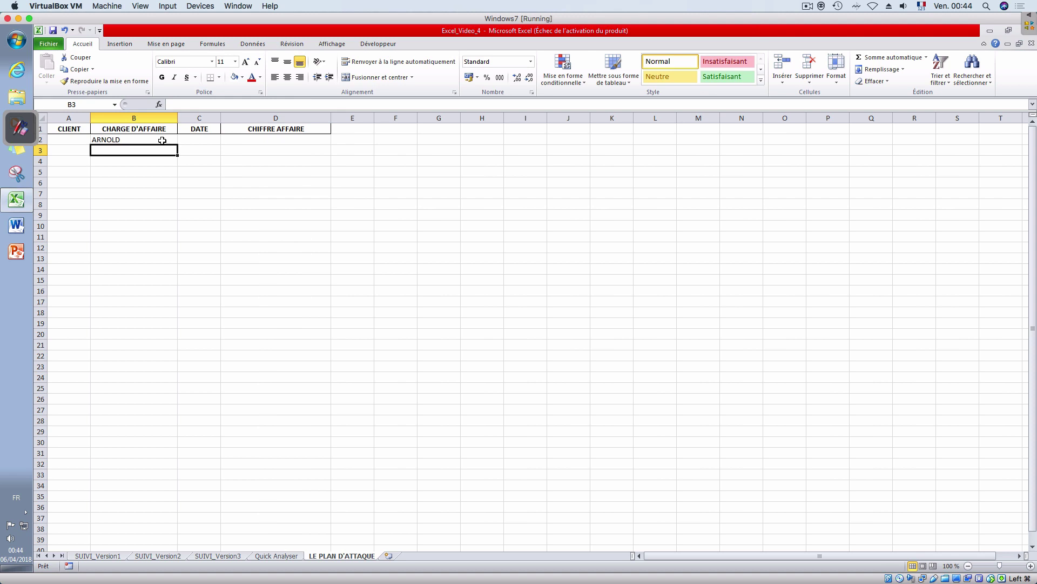
{"action": "type", "text": "BERNARD"}
{"action": "key", "text": "Return"}
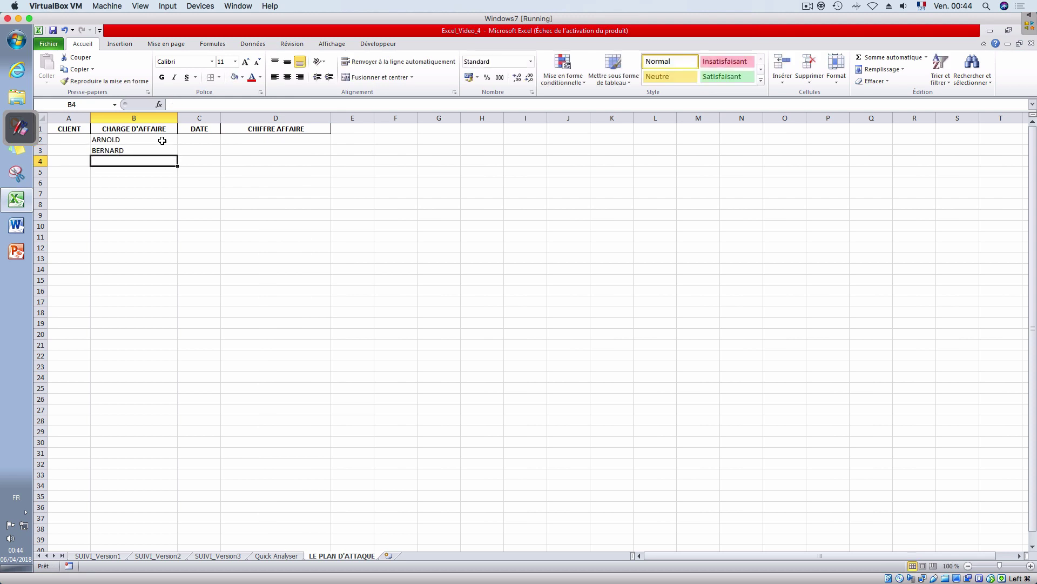
{"action": "type", "text": "CAROLINE"}
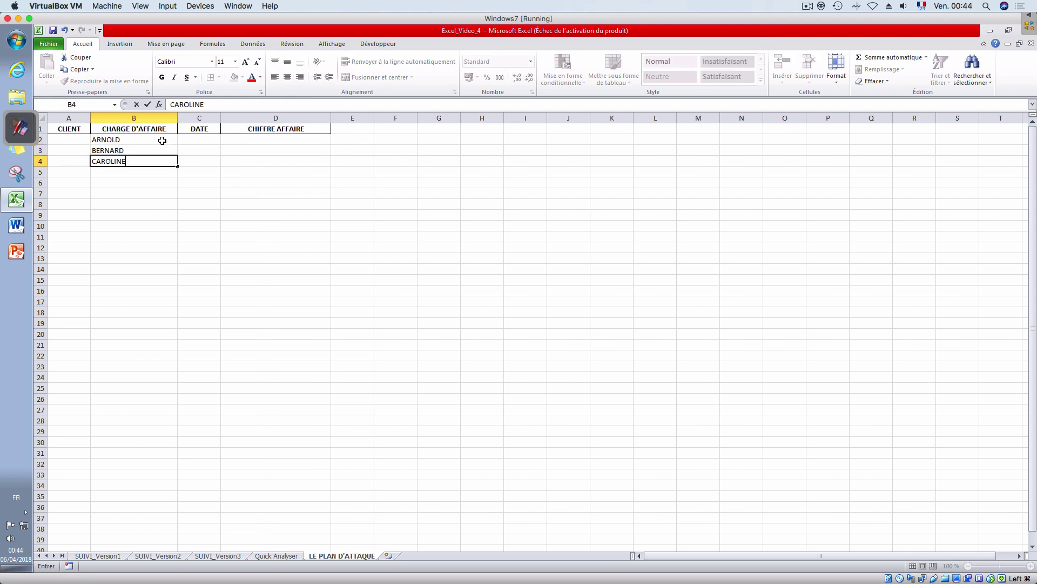
{"action": "key", "text": "Return"}
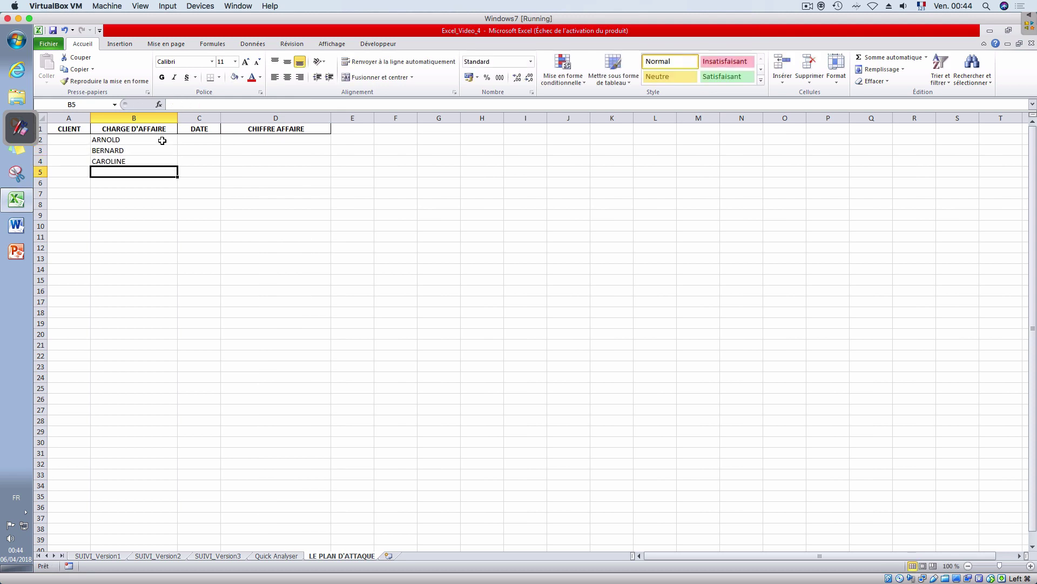
- Enter the date 01/01/2018 in cell C2 under the DATE header
{"action": "left_click", "coordinate": [79, 142]}
{"action": "left_click_drag", "start_coordinate": [79, 149], "coordinate": [81, 157]}
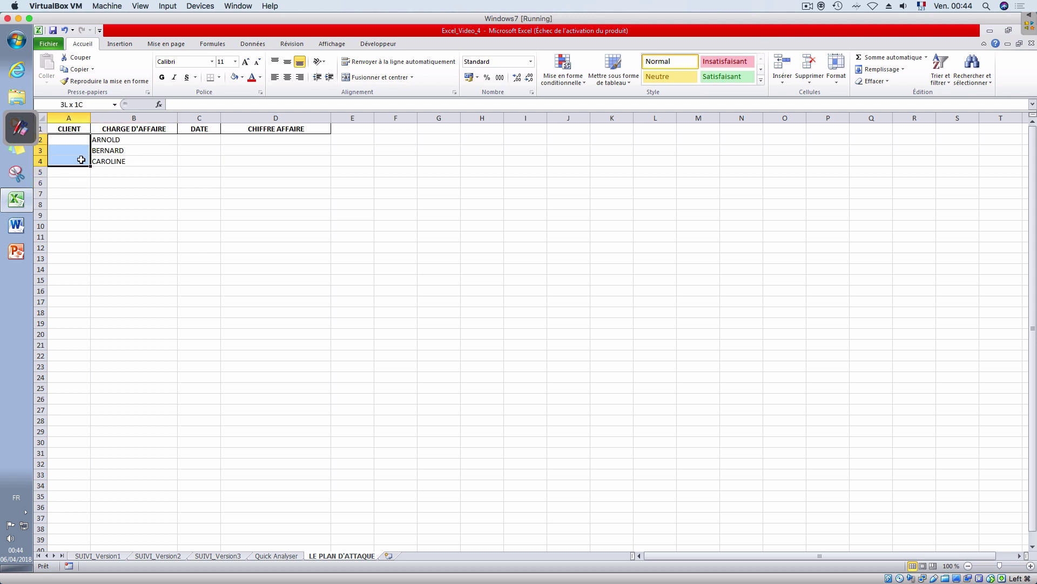
{"action": "left_click", "coordinate": [210, 140]}
{"action": "type", "text": "1/1/2"}
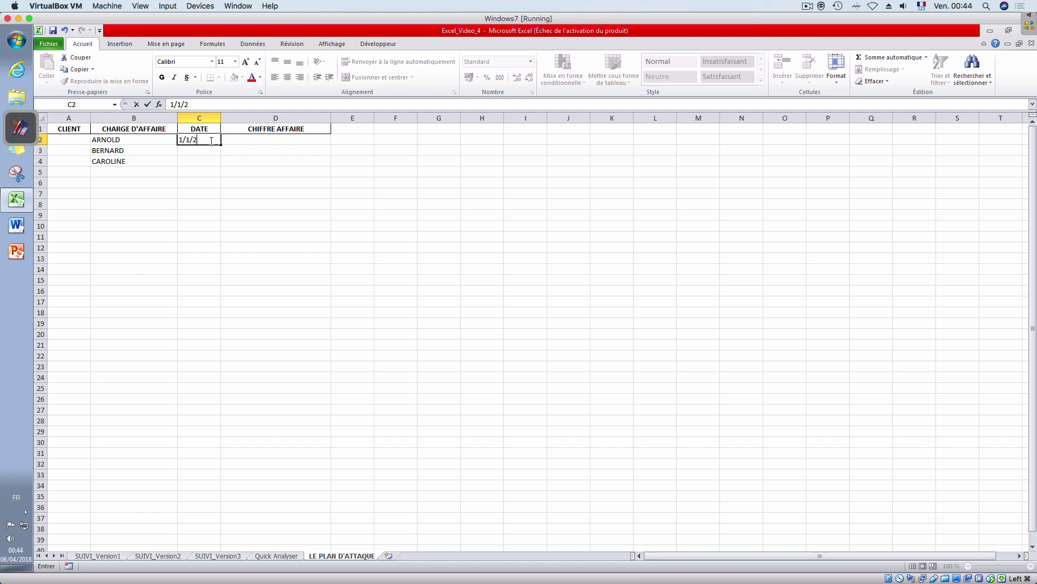
{"action": "type", "text": "018"}
{"action": "key", "text": "Return"}
{"action": "left_click", "coordinate": [210, 141]}
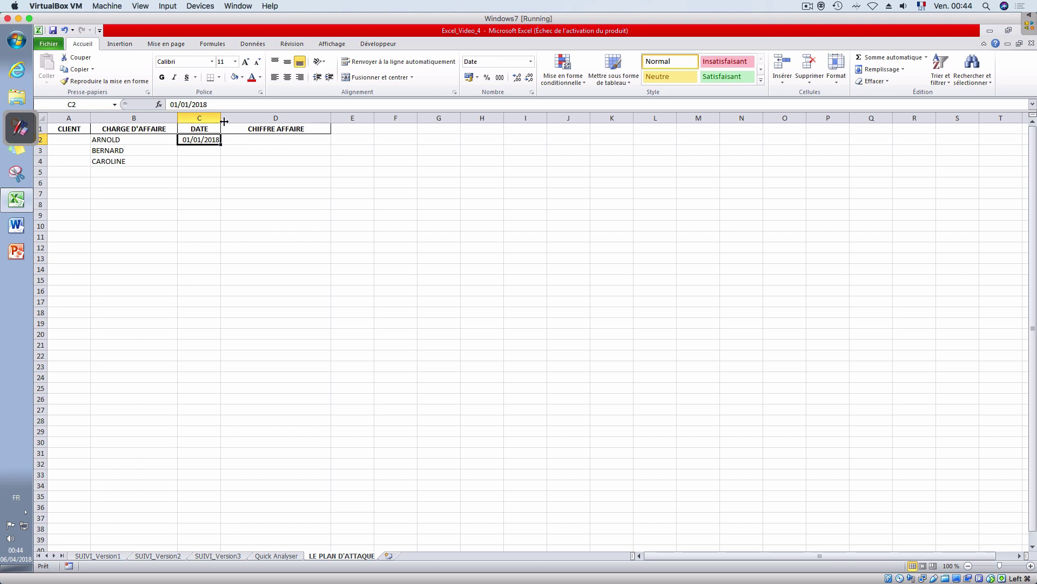
- Insert a blank column before CHIFFRE AFFAIRE and change the DATE header in C1 to DATE OBJECTIF
{"action": "right_click", "coordinate": [232, 118]}
{"action": "left_click", "coordinate": [264, 185]}
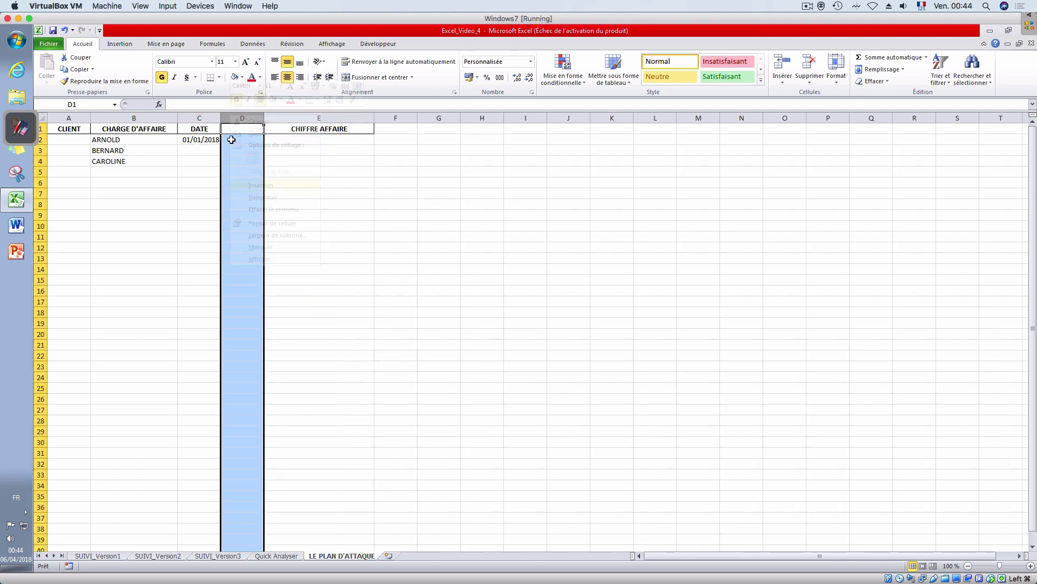
{"action": "left_click", "coordinate": [208, 127]}
{"action": "left_click", "coordinate": [202, 103]}
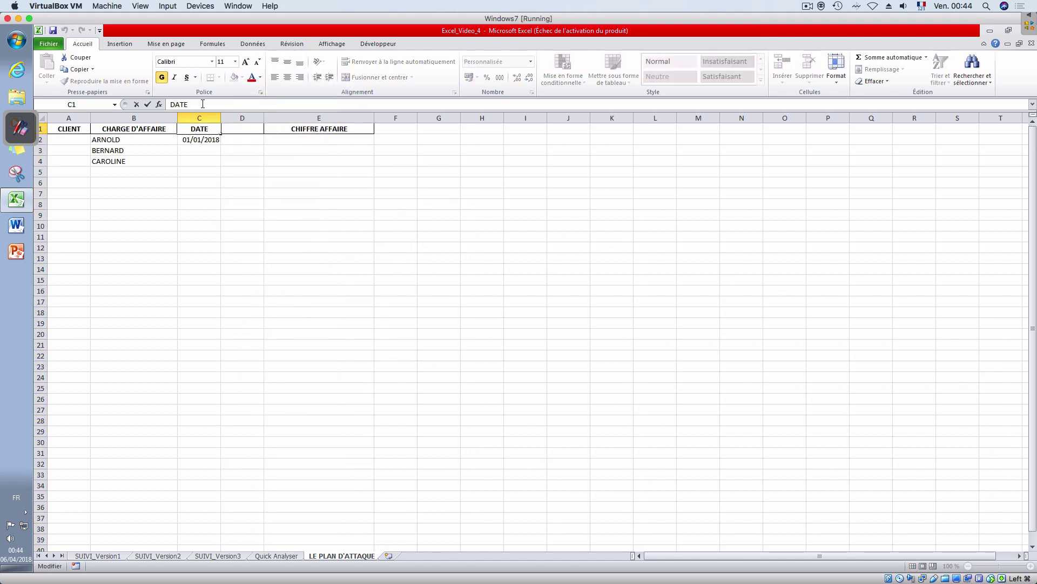
{"action": "type", "text": "OBJECTIF"}
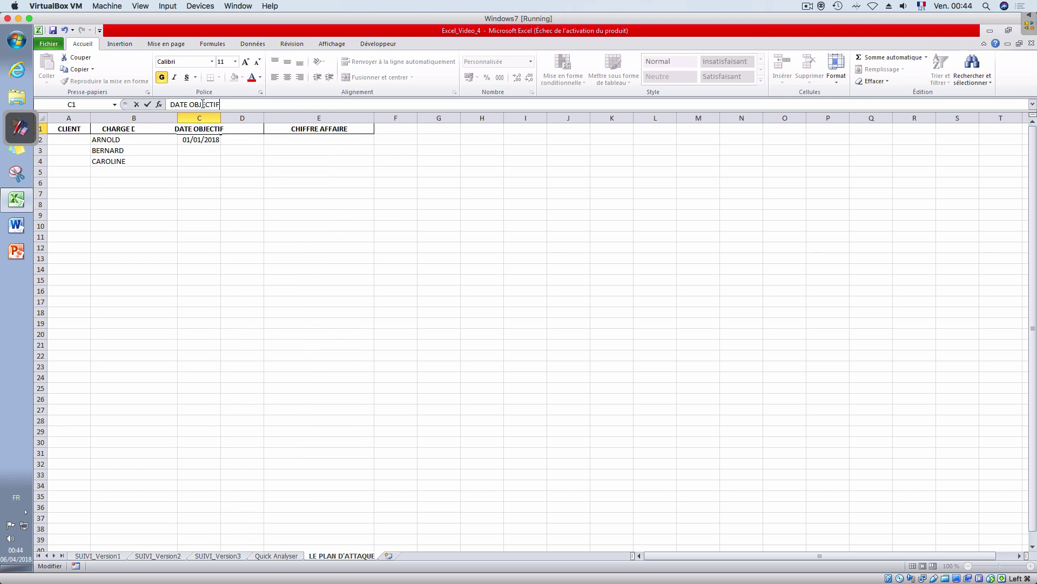
{"action": "key", "text": "Tab"}
- Enter the header DATE REALISEE in D1 and widen columns C and D to fit their headers
{"action": "type", "text": "d"}
{"action": "key", "text": "BackSpace"}
{"action": "key", "text": "BackSpace"}
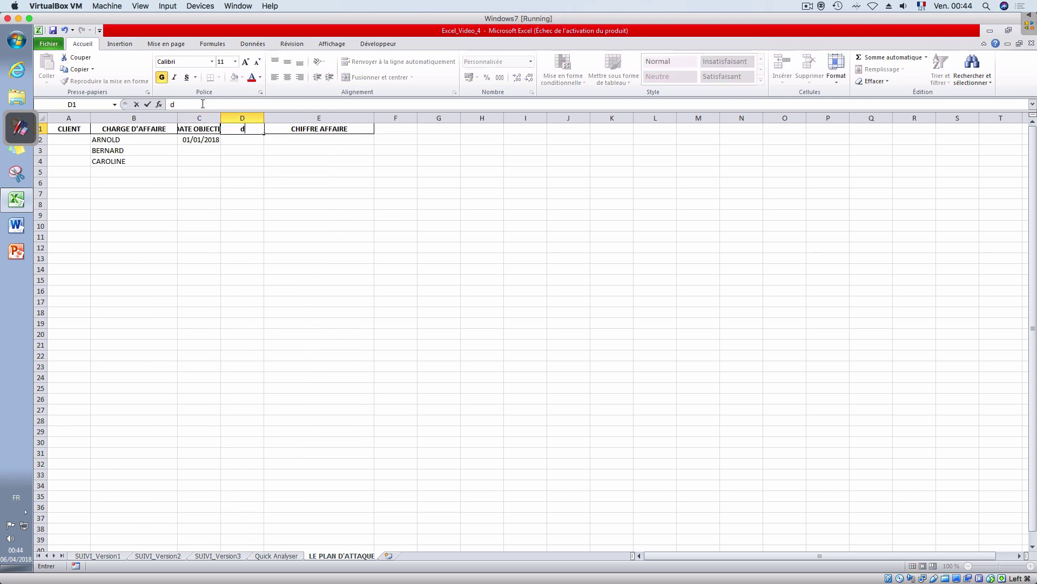
{"action": "type", "text": "ATE REALISE"}
{"action": "key", "text": "Return"}
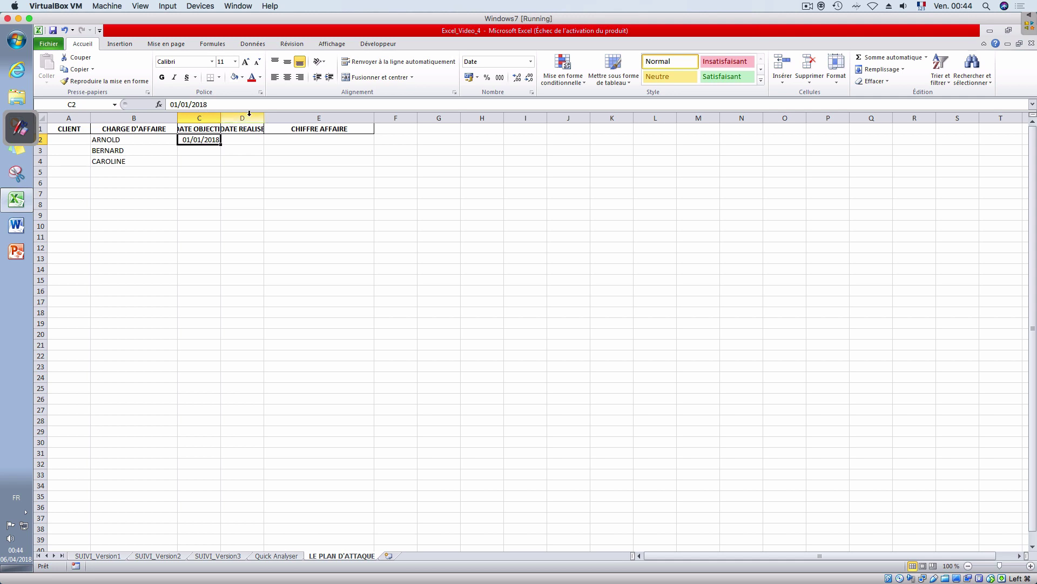
{"action": "left_click_drag", "start_coordinate": [264, 118], "coordinate": [326, 118]}
{"action": "double_click", "coordinate": [299, 128]}
{"action": "type", "text": "E"}
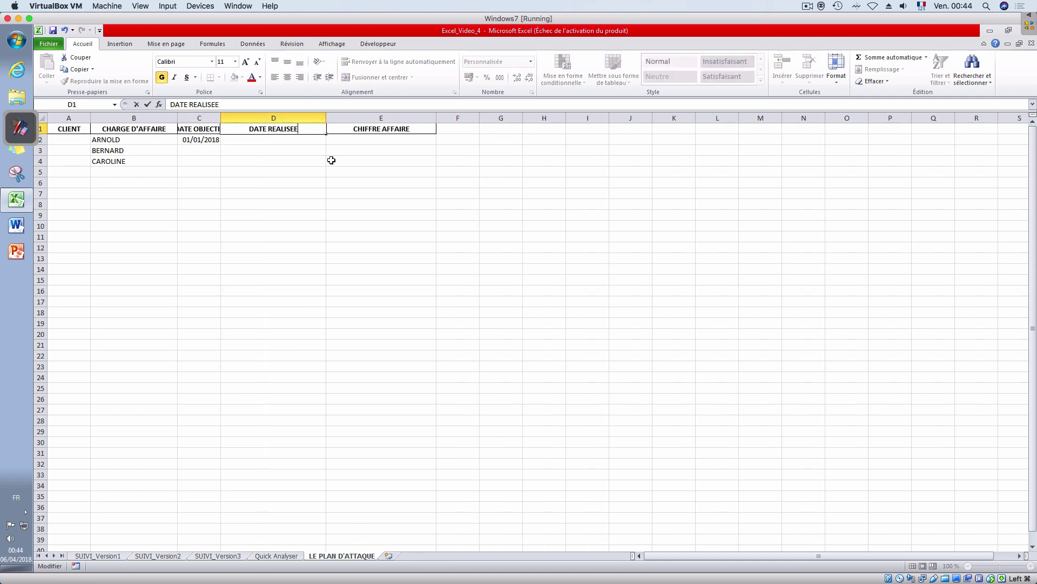
{"action": "left_click", "coordinate": [303, 169]}
{"action": "left_click_drag", "start_coordinate": [219, 118], "coordinate": [250, 118]}
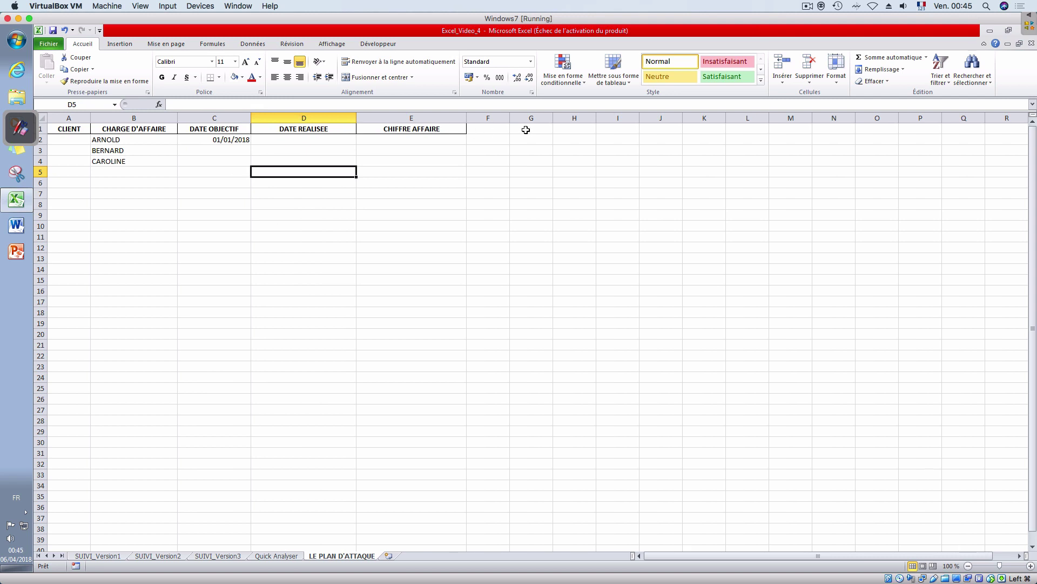
- Enter the header COMMENTAIRE in F1 and widen column F to fit it
{"action": "left_click", "coordinate": [484, 125]}
{"action": "type", "text": "COMM"}
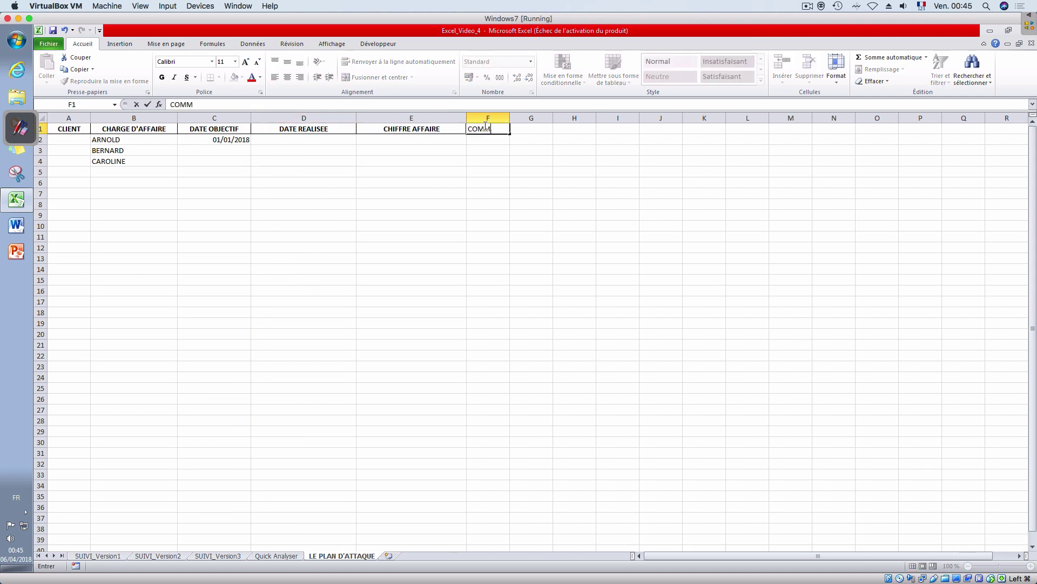
{"action": "type", "text": "ENTAIRE"}
{"action": "key", "text": "Return"}
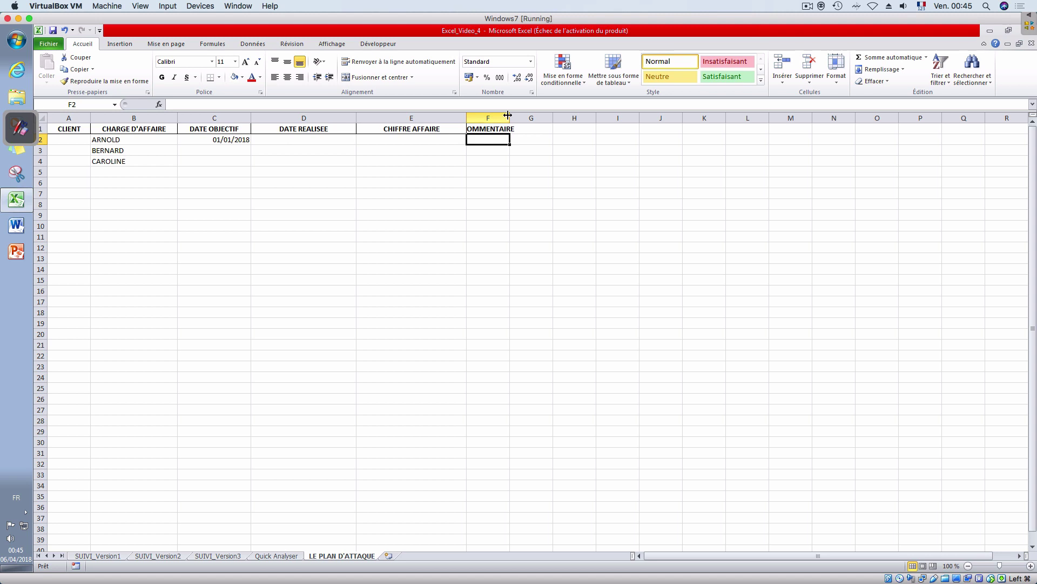
{"action": "left_click_drag", "start_coordinate": [507, 115], "coordinate": [578, 115]}
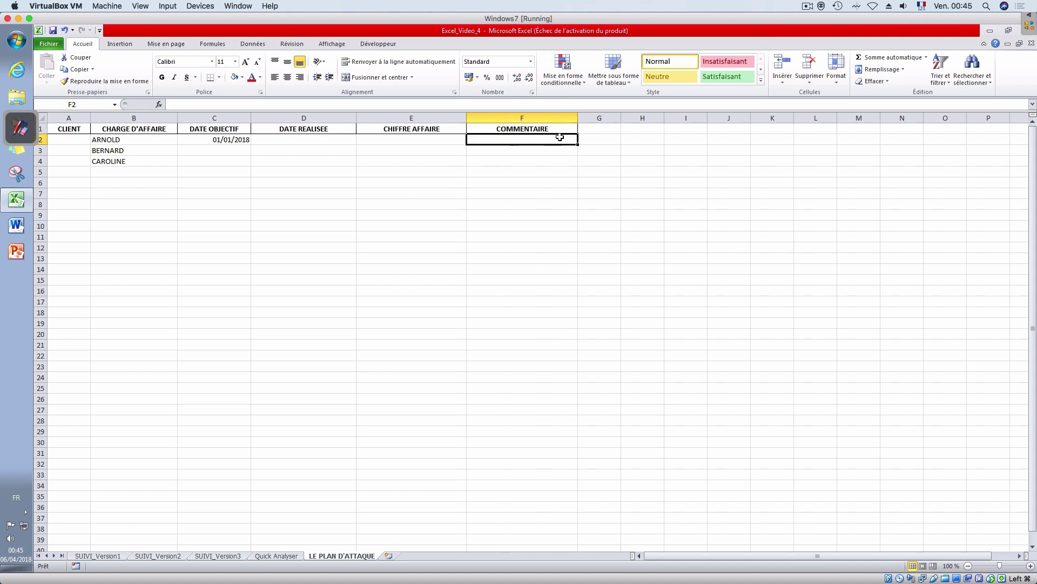
- Enter the header % in cell G1
{"action": "left_click", "coordinate": [593, 124]}
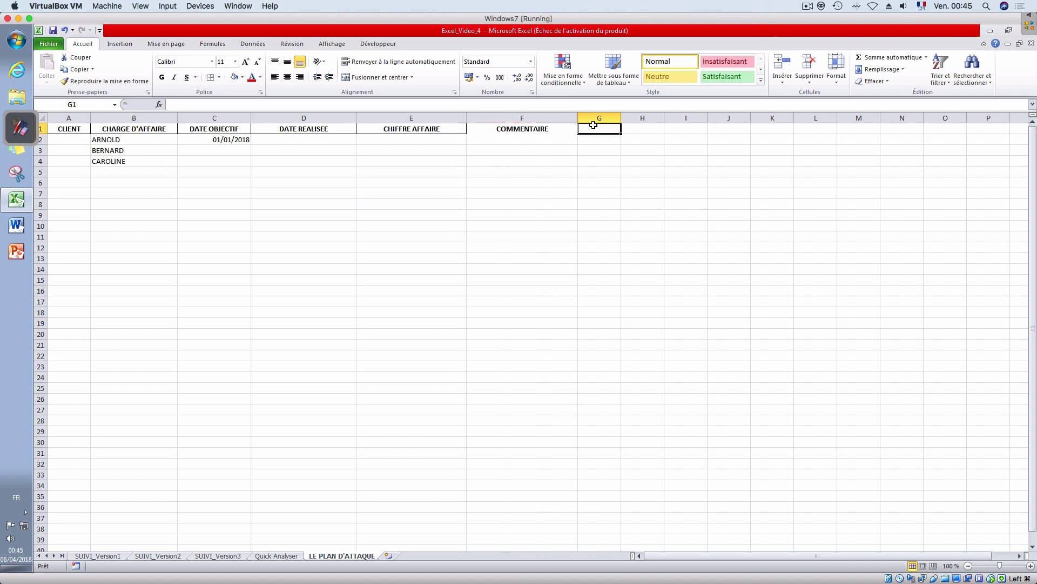
{"action": "type", "text": "%"}
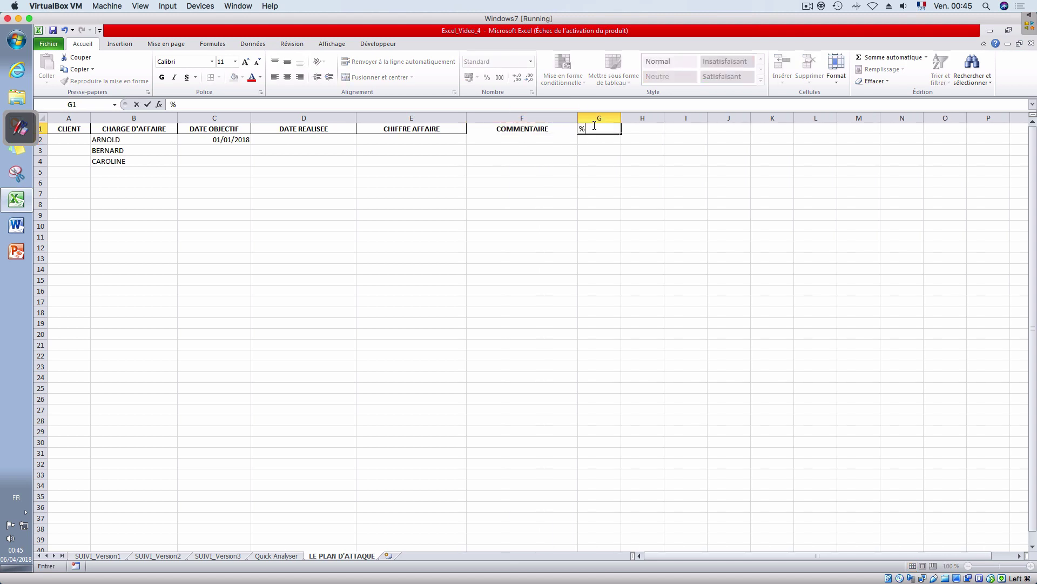
{"action": "key", "text": "Return"}
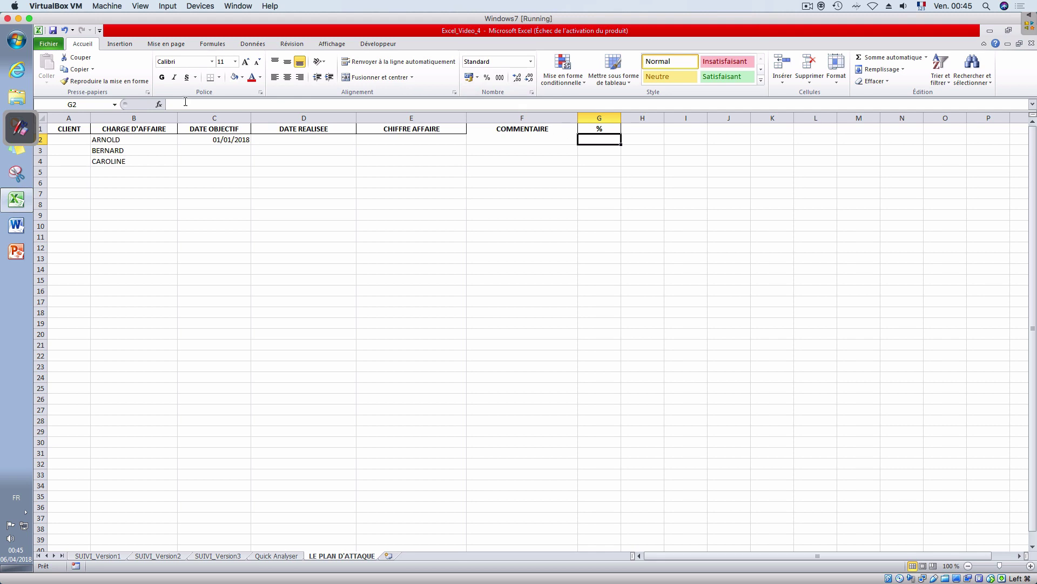
{"action": "left_click", "coordinate": [213, 62]}
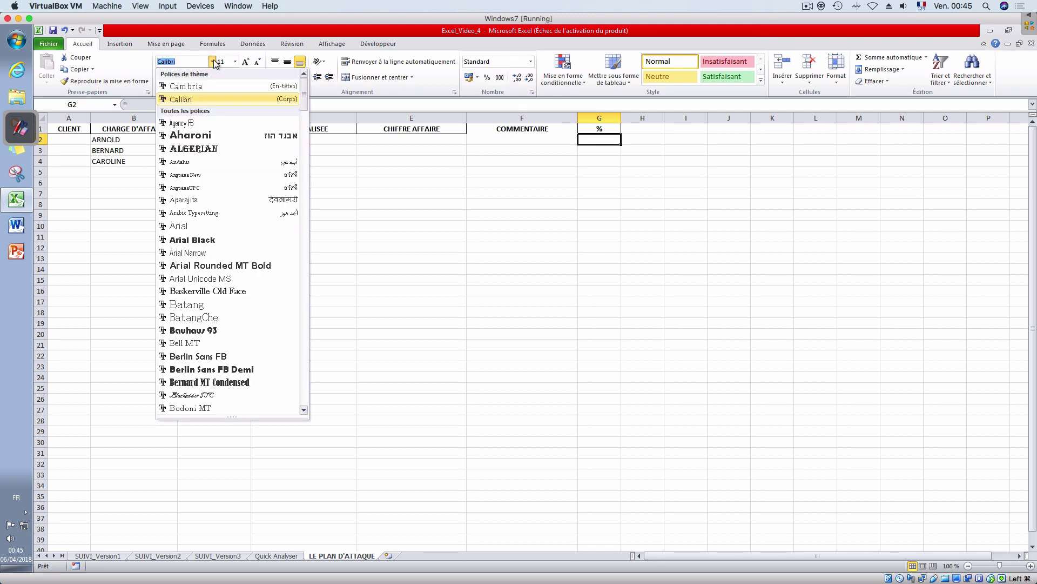
{"action": "type", "text": "Le"}
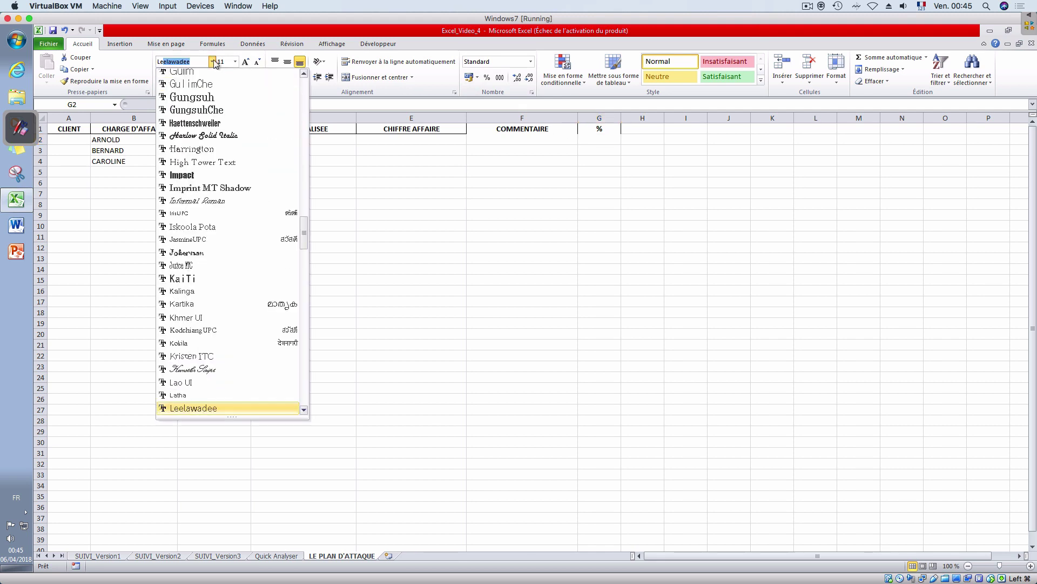
{"action": "type", "text": "N"}
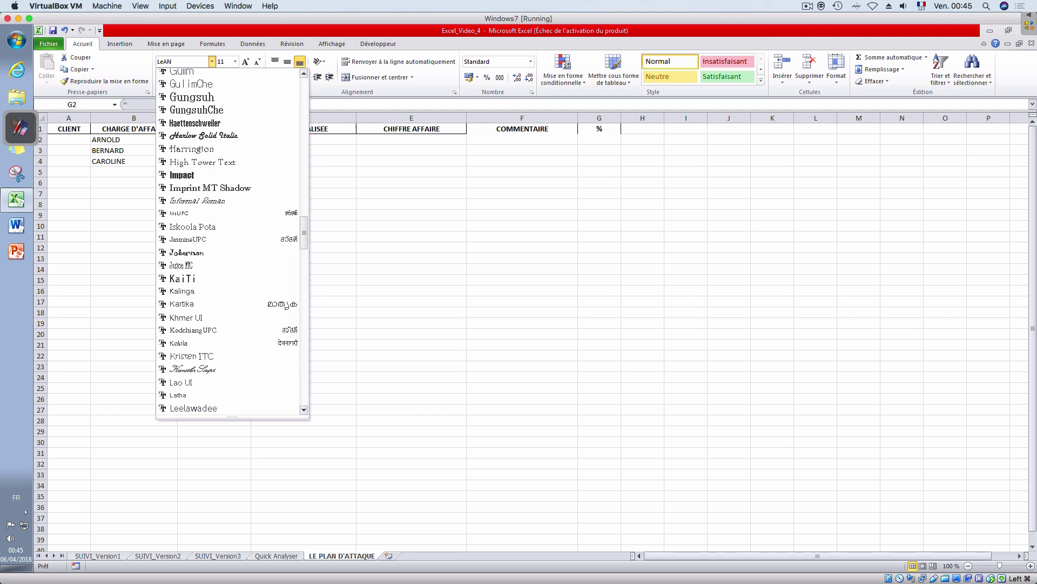
{"action": "left_click_drag", "start_coordinate": [301, 233], "coordinate": [296, 411]}
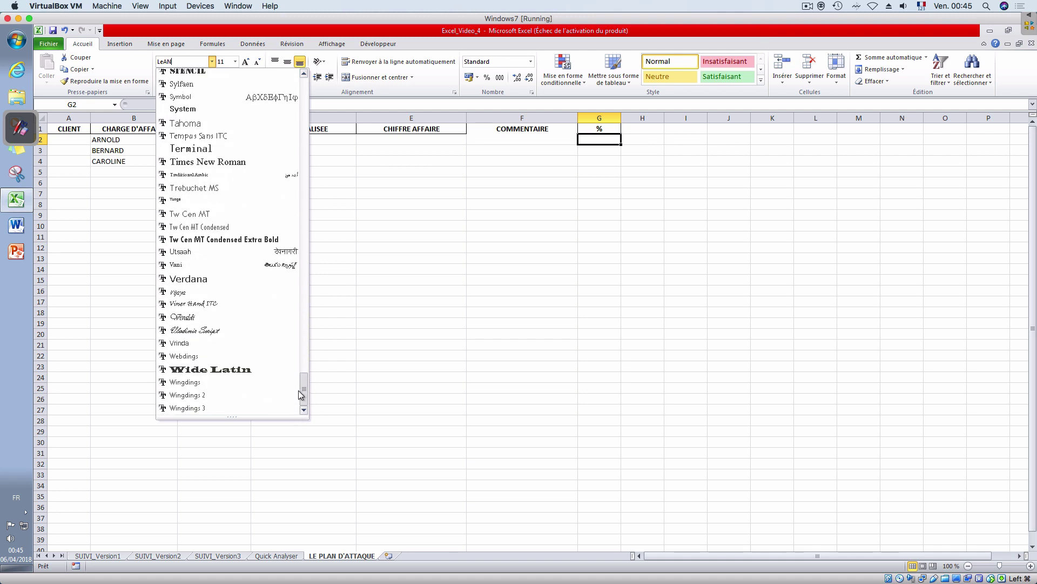
{"action": "left_click_drag", "start_coordinate": [298, 390], "coordinate": [305, 321]}
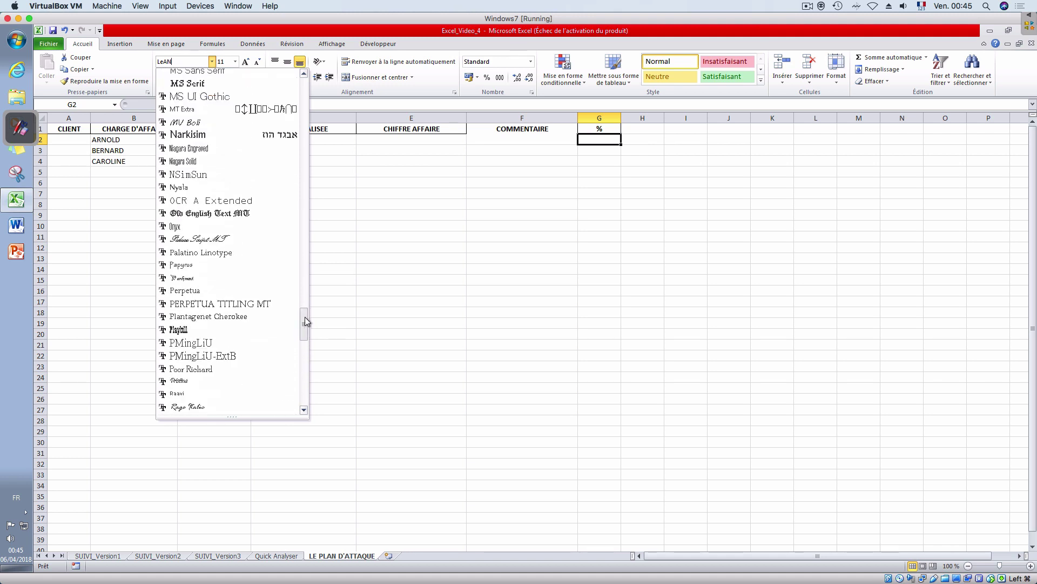
{"action": "left_click", "coordinate": [475, 204]}
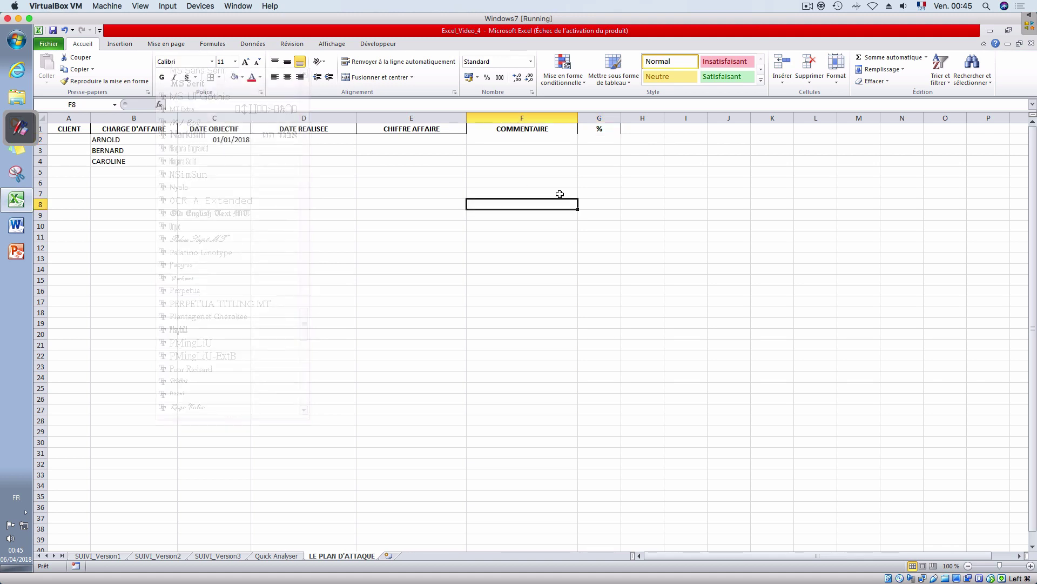
{"action": "left_click", "coordinate": [808, 6]}
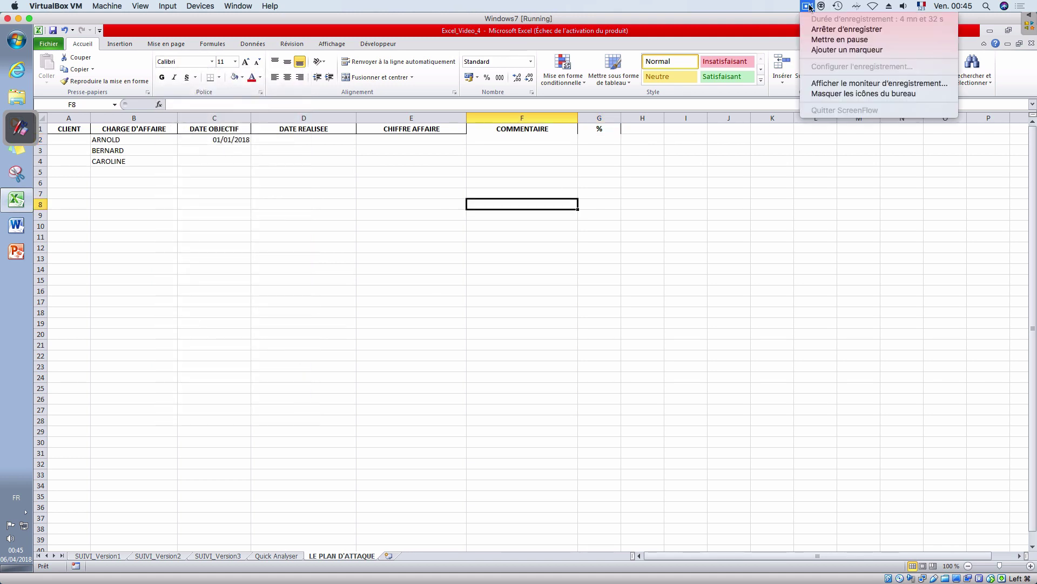
{"action": "left_click", "coordinate": [831, 40]}
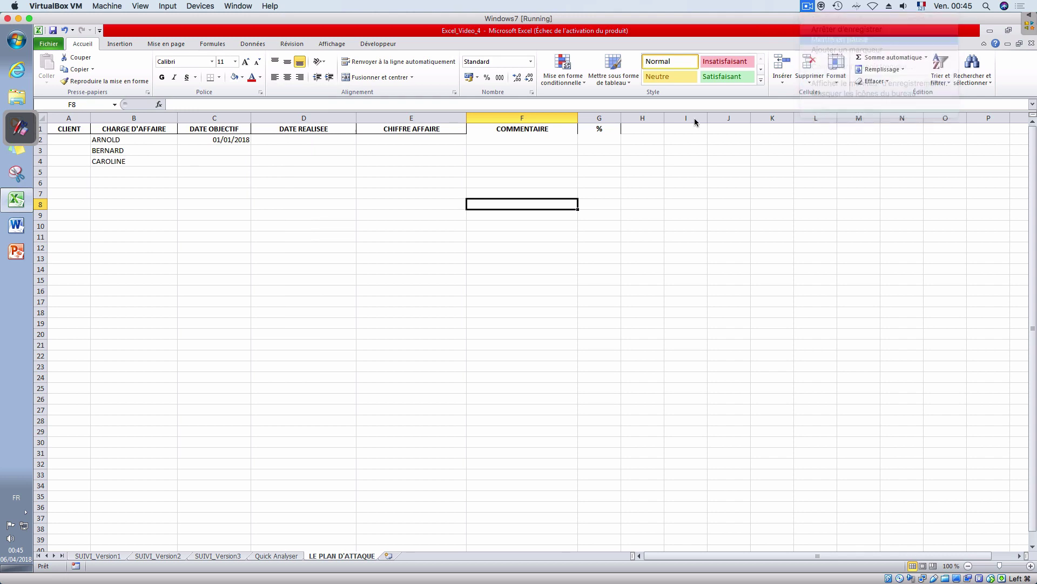
- Enter 1 in cell G2 under the % header and clear all of column G
{"action": "left_click", "coordinate": [592, 142]}
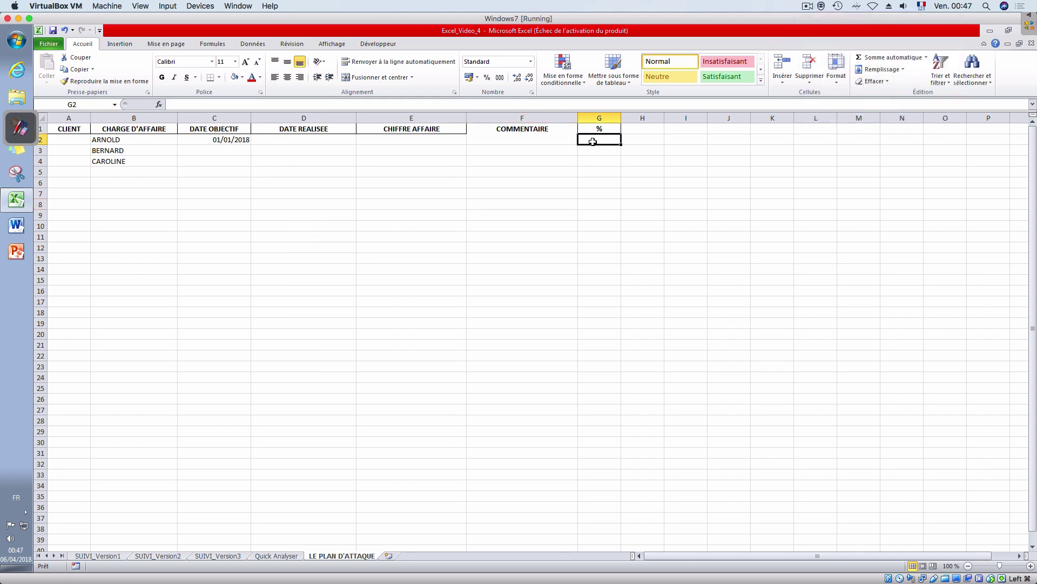
{"action": "type", "text": "1"}
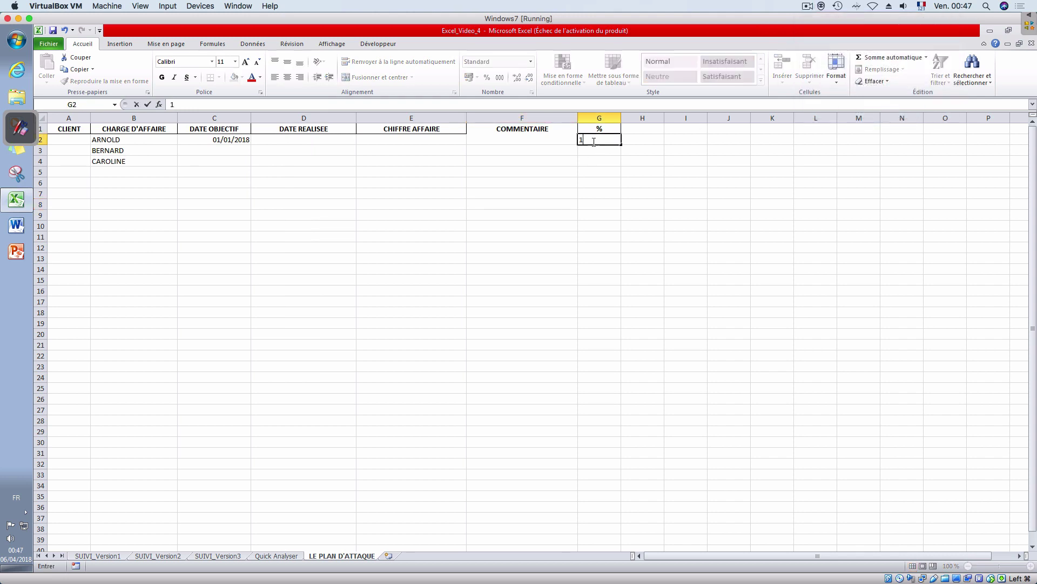
{"action": "key", "text": "Return"}
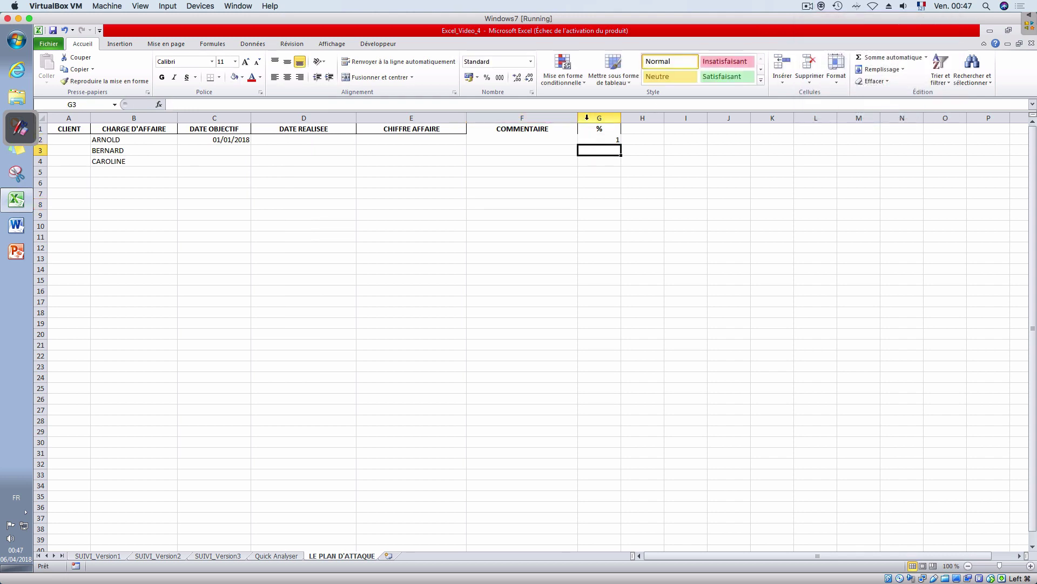
{"action": "left_click", "coordinate": [589, 115]}
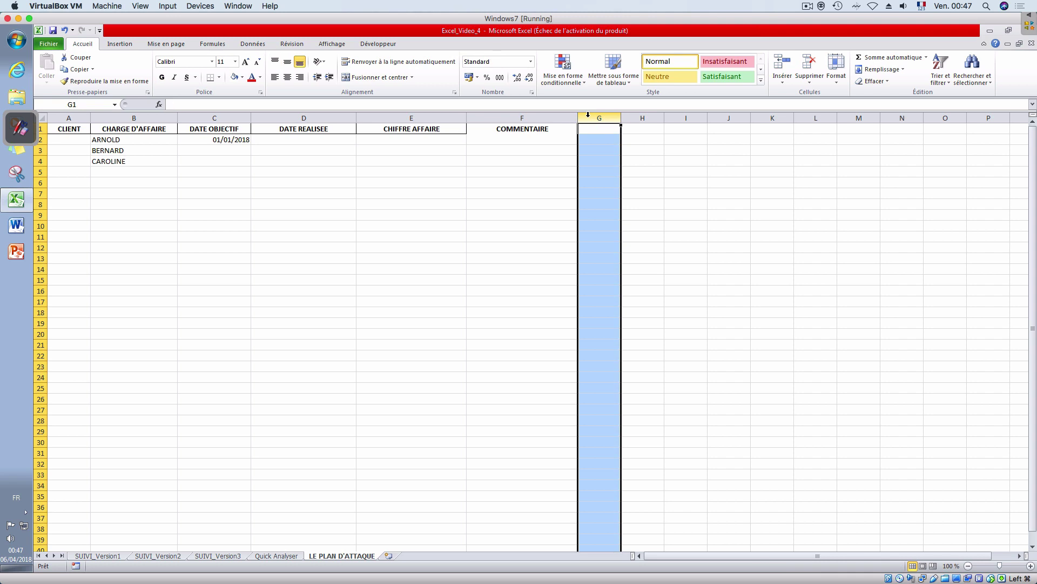
- Apply all borders to the header cells A1 to F1
{"action": "left_click", "coordinate": [498, 127]}
{"action": "left_click_drag", "start_coordinate": [498, 127], "coordinate": [62, 128]}
{"action": "left_click", "coordinate": [219, 78]}
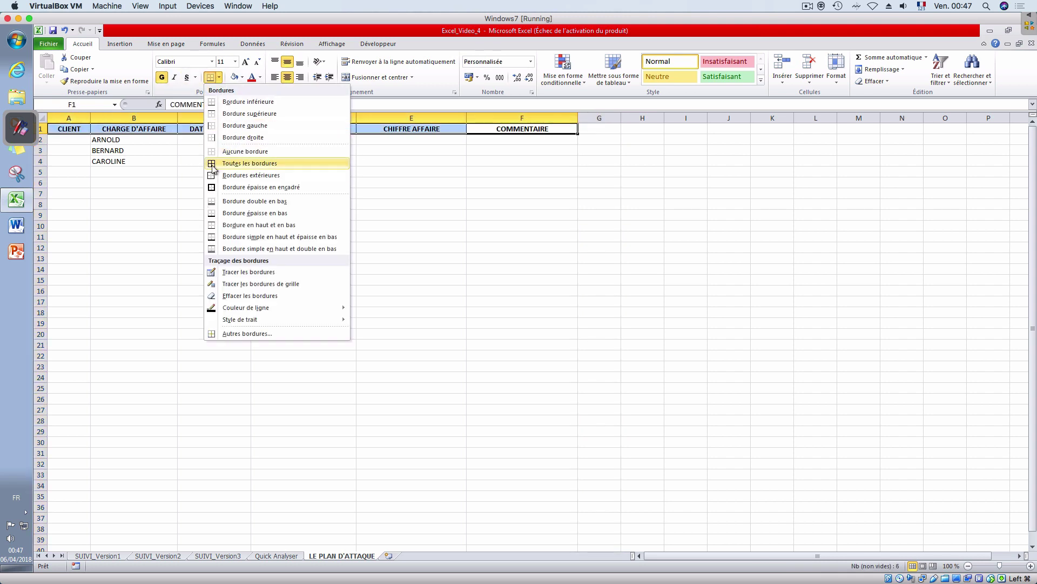
{"action": "left_click", "coordinate": [226, 163]}
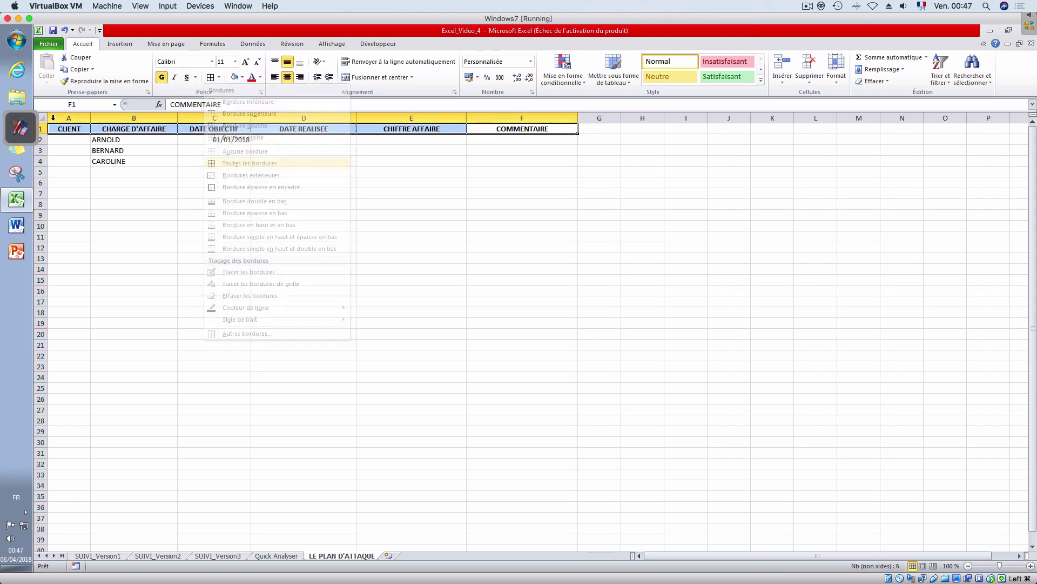
- Add filters to the header row A1 to F1 and widen the CLIENT column
{"action": "left_click", "coordinate": [940, 78]}
{"action": "left_click", "coordinate": [954, 133]}
{"action": "left_click", "coordinate": [772, 258]}
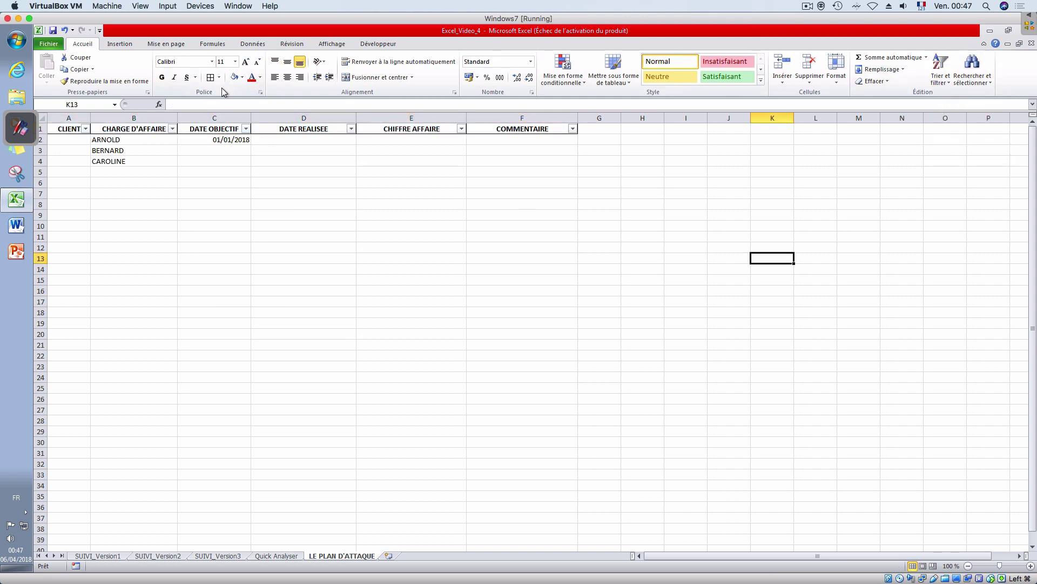
{"action": "left_click_drag", "start_coordinate": [90, 118], "coordinate": [108, 118]}
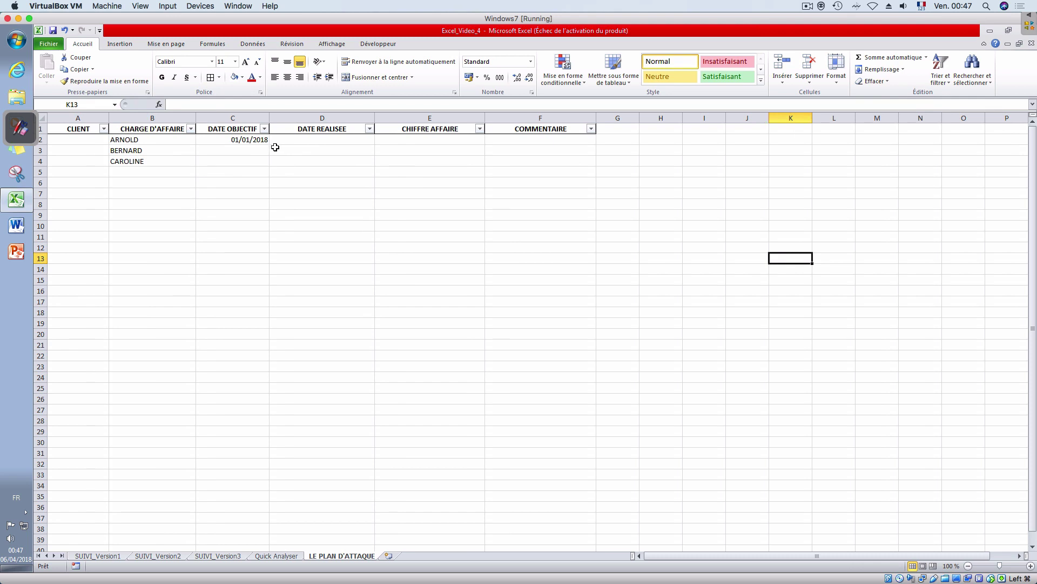
- Copy the target date in C2 into C3:C4 for the other two account managers
{"action": "left_click", "coordinate": [307, 141]}
{"action": "left_click", "coordinate": [442, 139]}
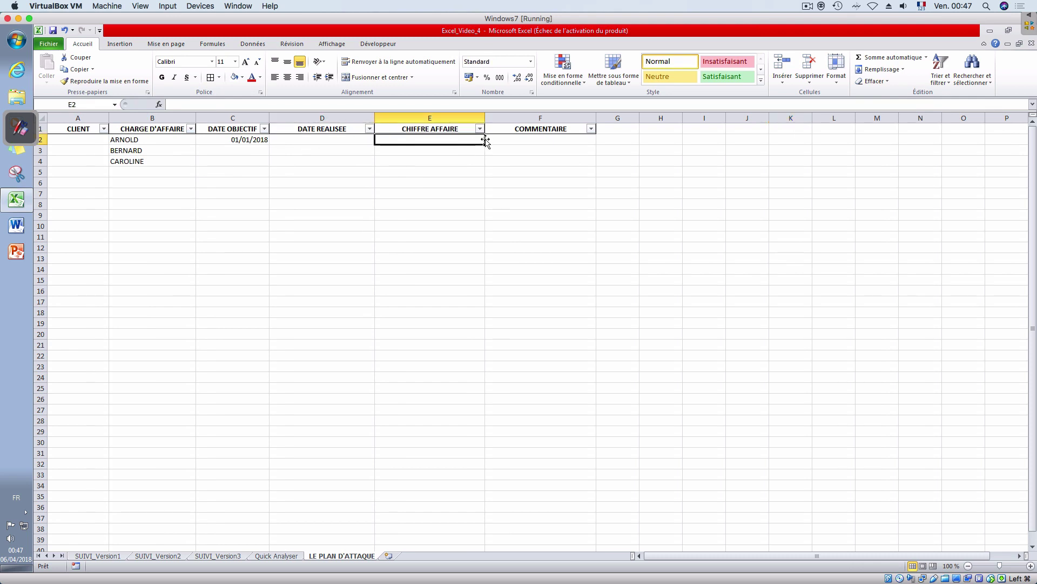
{"action": "left_click", "coordinate": [245, 140]}
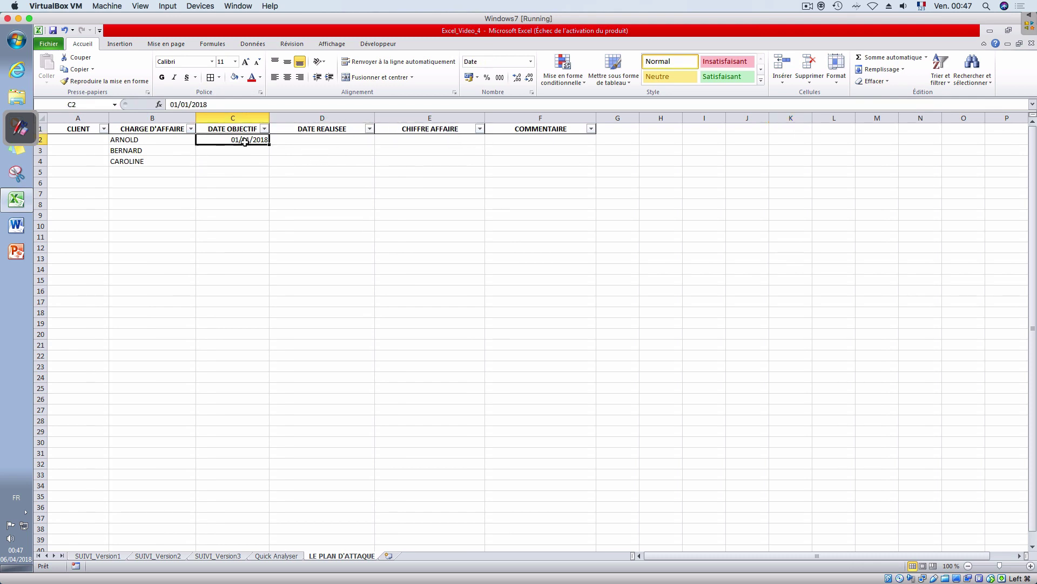
{"action": "key", "text": "ctrl+c"}
{"action": "left_click_drag", "start_coordinate": [244, 150], "coordinate": [246, 161]}
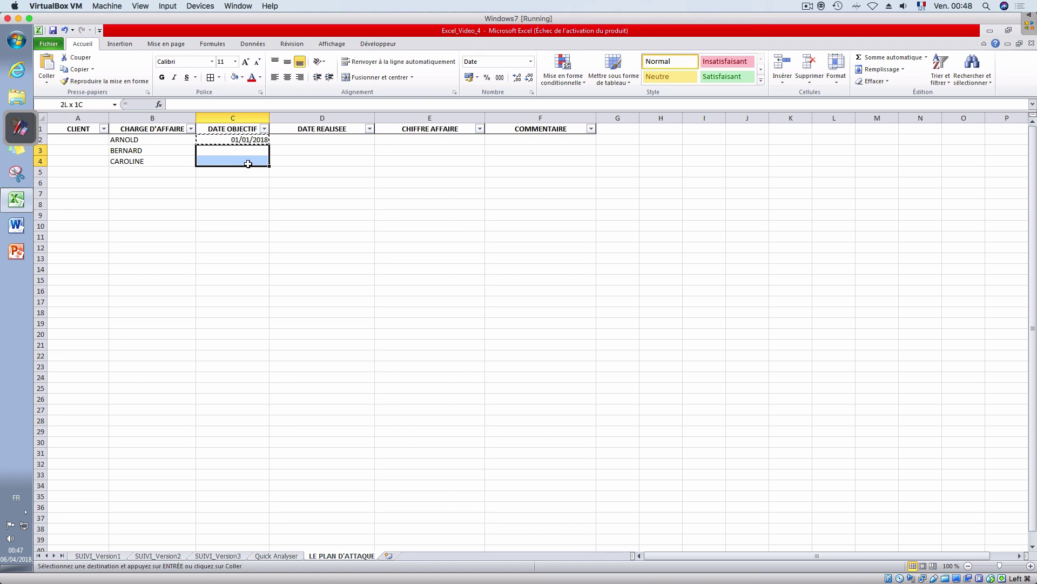
{"action": "key", "text": "ctrl+v"}
{"action": "left_click_drag", "start_coordinate": [132, 140], "coordinate": [139, 161]}
- Enter 1/2/18 in C5 and 1/3/18 in C6, and extend the monthly date series down to 01/12/2018 in C15
{"action": "left_click", "coordinate": [210, 170]}
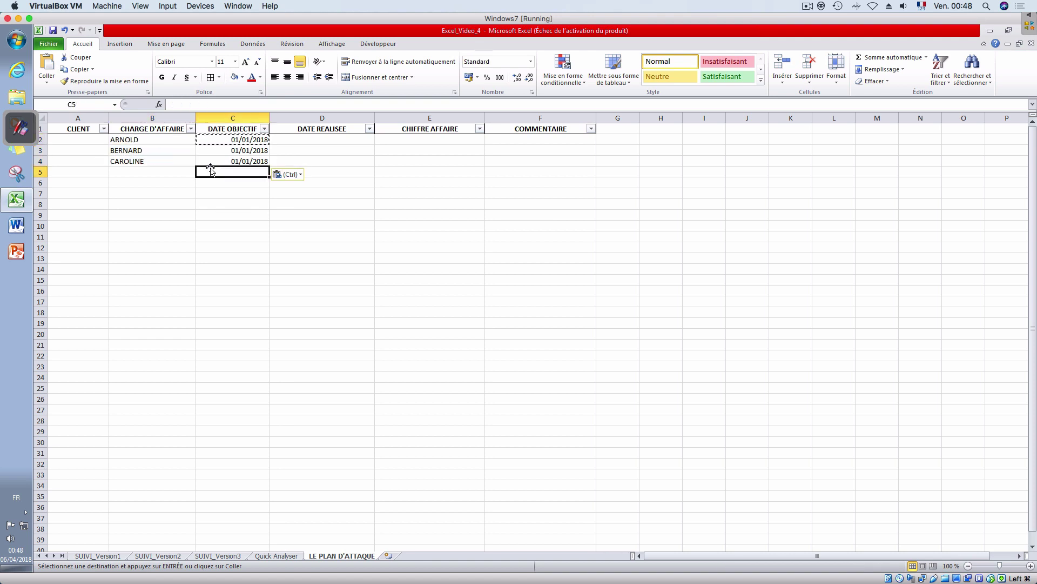
{"action": "type", "text": "1/2/18"}
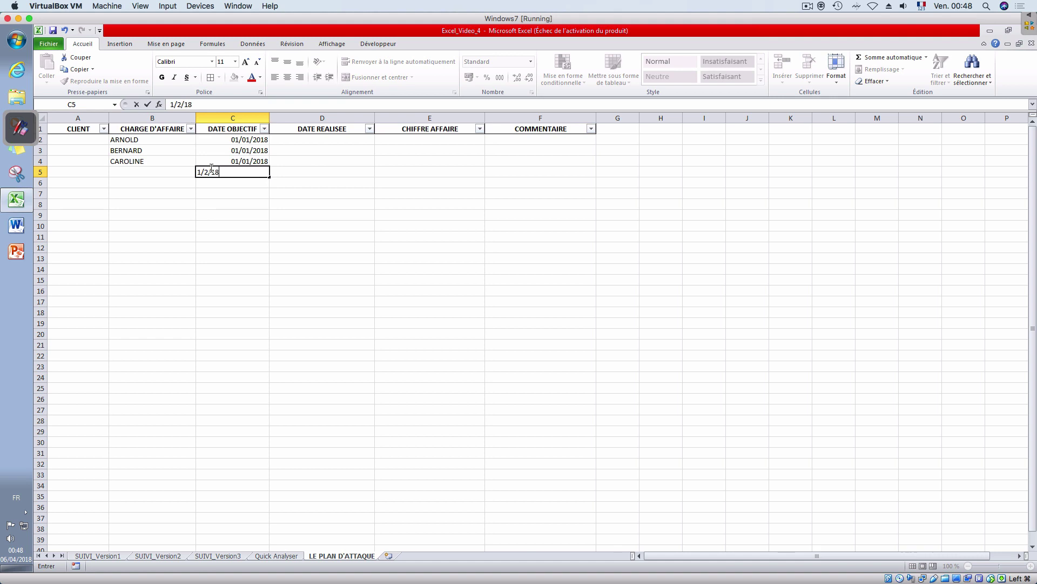
{"action": "key", "text": "Return"}
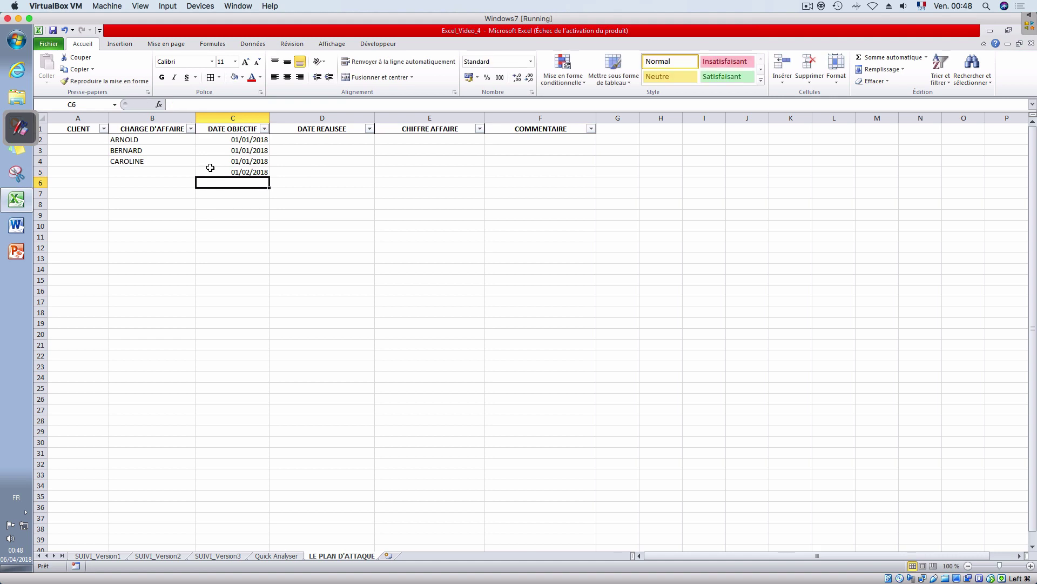
{"action": "type", "text": "1/3/18"}
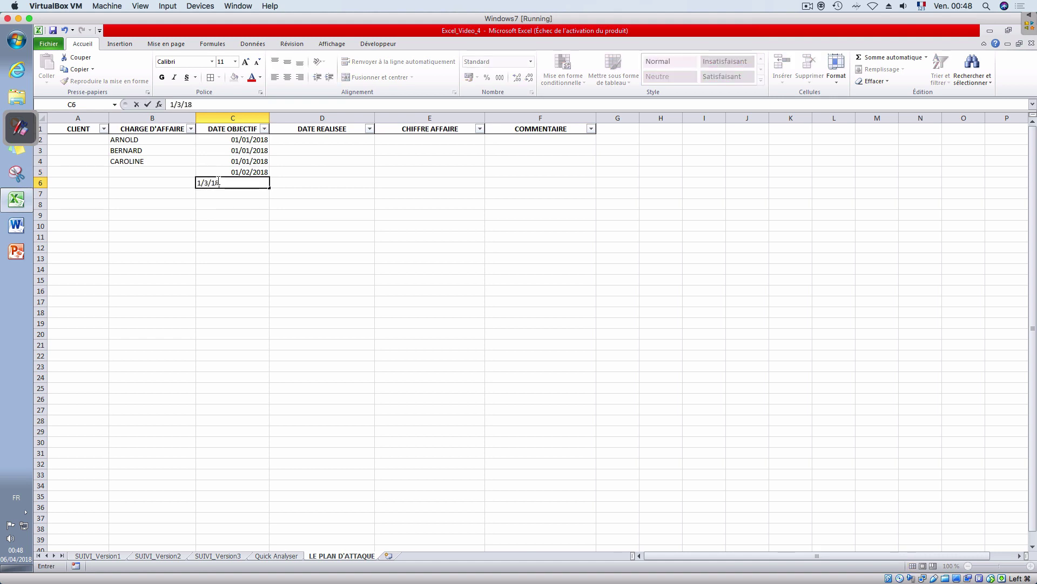
{"action": "key", "text": "Return"}
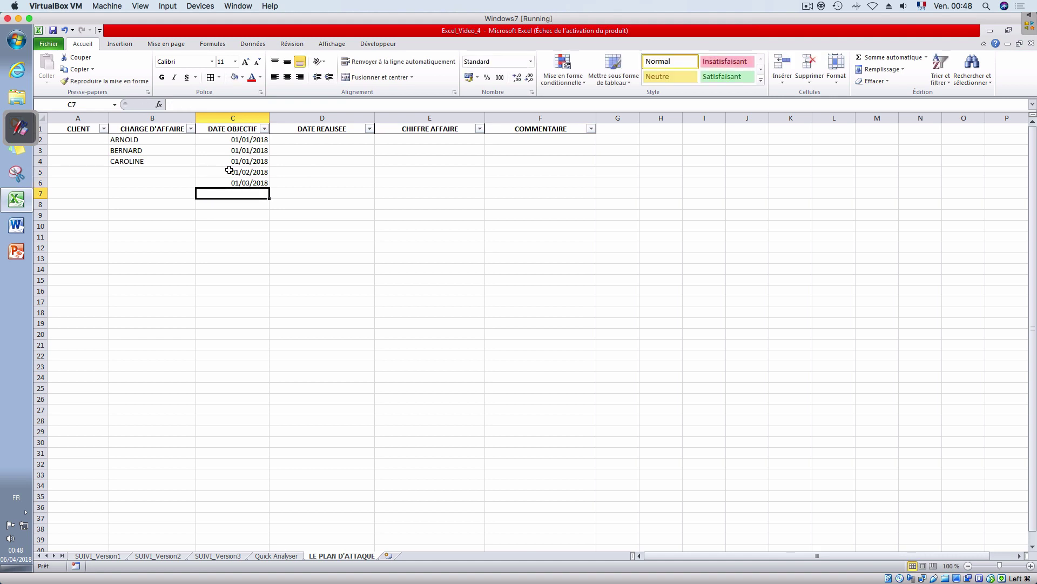
{"action": "left_click_drag", "start_coordinate": [238, 161], "coordinate": [271, 283]}
{"action": "left_click", "coordinate": [306, 224]}
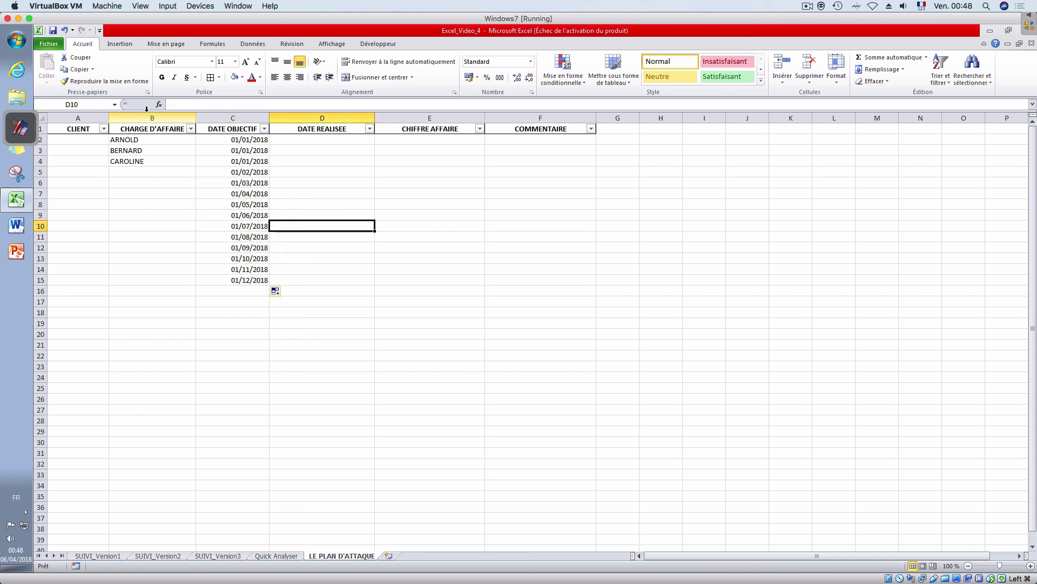
- Place the three account manager names in B4:B6 and delete rows 2 and 3
{"action": "left_click", "coordinate": [135, 141]}
{"action": "left_click", "coordinate": [137, 162]}
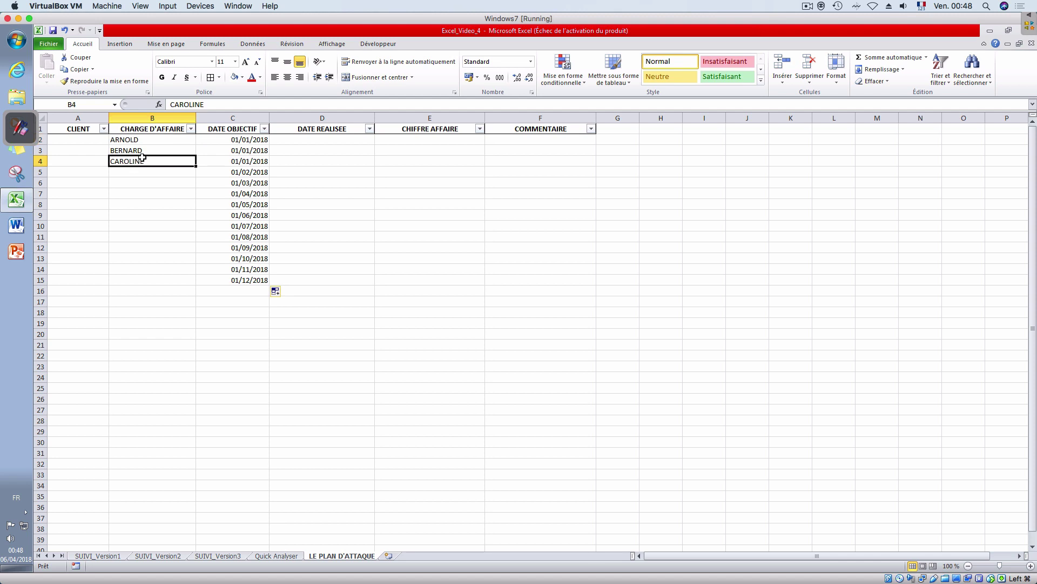
{"action": "left_click_drag", "start_coordinate": [144, 140], "coordinate": [147, 186]}
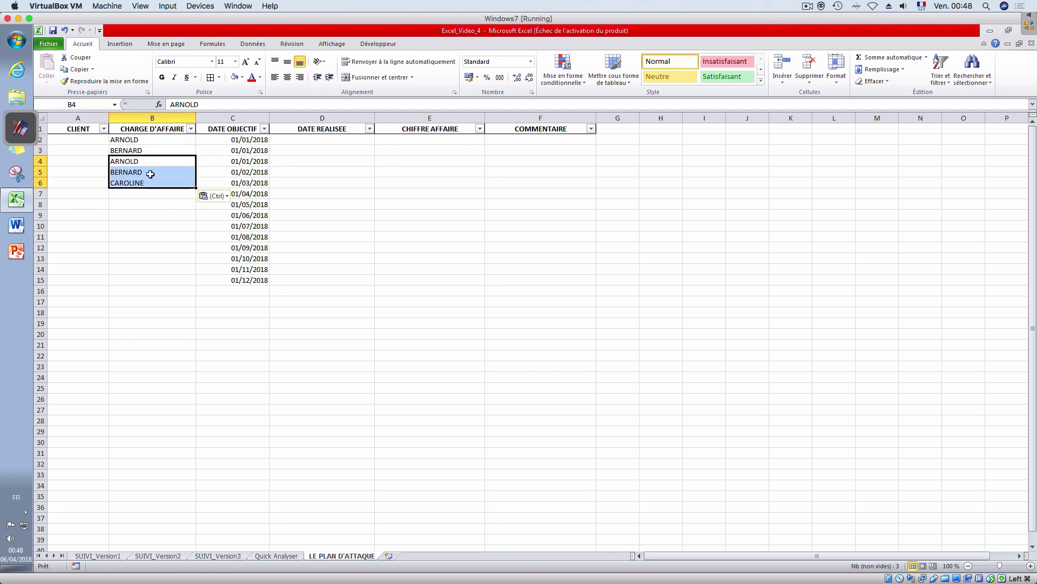
{"action": "left_click_drag", "start_coordinate": [41, 140], "coordinate": [48, 153]}
{"action": "key", "text": "ctrl+minus"}
- Move the second and third account manager names to B14:B15 and copy the dates C2:C13 to the ranges starting at C14 and C26
{"action": "left_click_drag", "start_coordinate": [170, 151], "coordinate": [173, 283]}
{"action": "left_click", "coordinate": [286, 286]}
{"action": "left_click_drag", "start_coordinate": [237, 142], "coordinate": [234, 260]}
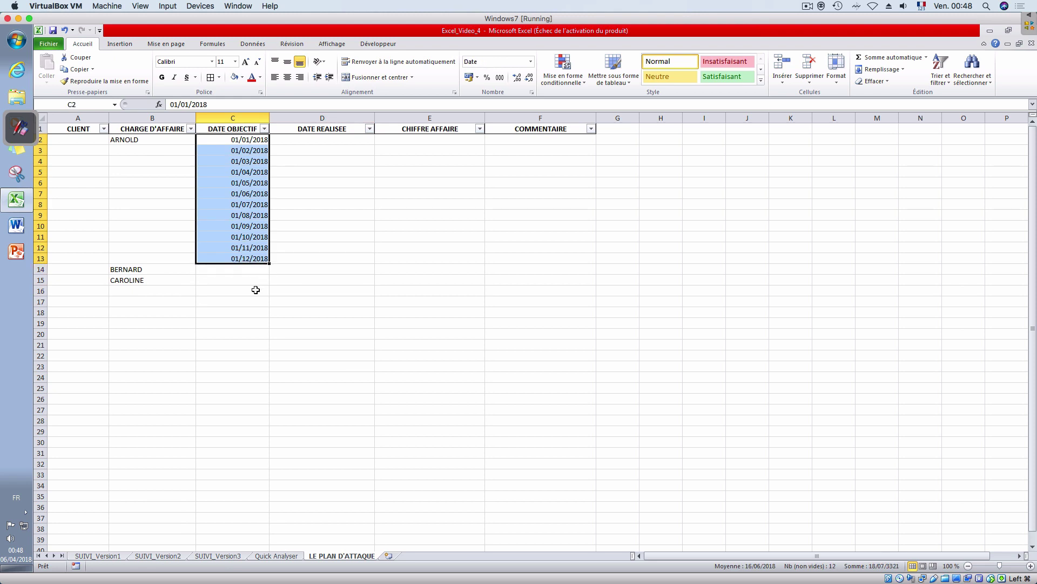
{"action": "key", "text": "ctrl+c"}
{"action": "left_click", "coordinate": [235, 271]}
{"action": "key", "text": "ctrl+v"}
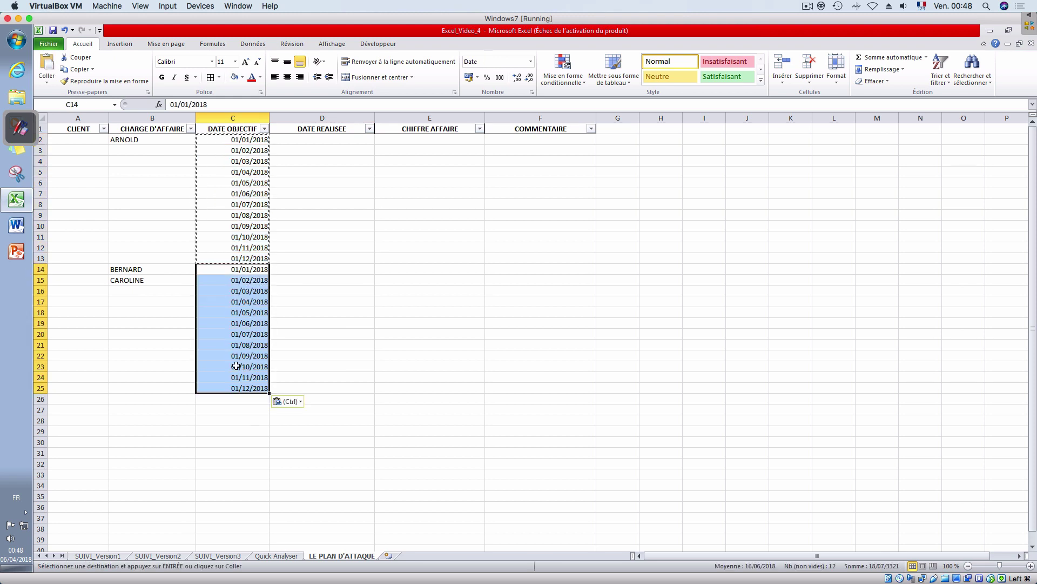
{"action": "left_click", "coordinate": [236, 399]}
{"action": "key", "text": "ctrl+v"}
- Move the third account manager's name from B15 to B26
{"action": "left_click", "coordinate": [155, 268]}
{"action": "left_click", "coordinate": [153, 280]}
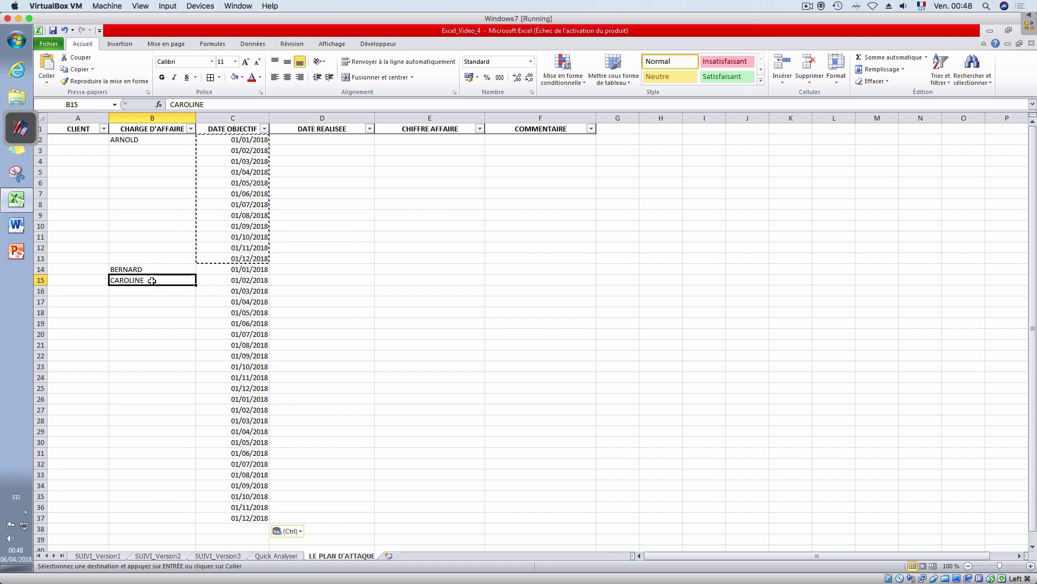
{"action": "left_click_drag", "start_coordinate": [151, 285], "coordinate": [163, 388]}
- Copy the first account manager's name from B2 down through B13
{"action": "left_click", "coordinate": [151, 140]}
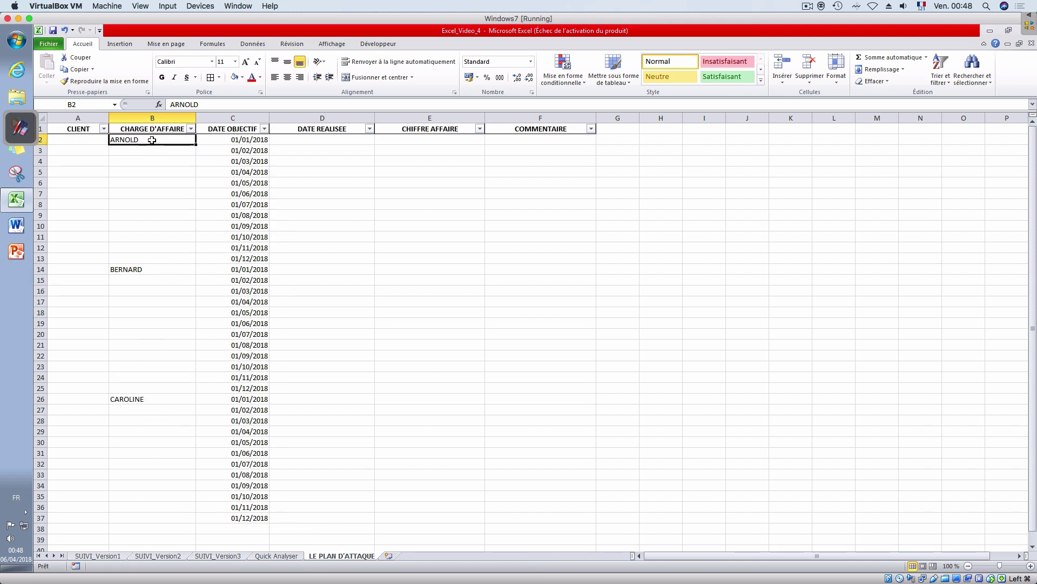
{"action": "key", "text": "ctrl+c"}
{"action": "key", "text": "Down"}
{"action": "key", "text": "ctrl+shift+Down"}
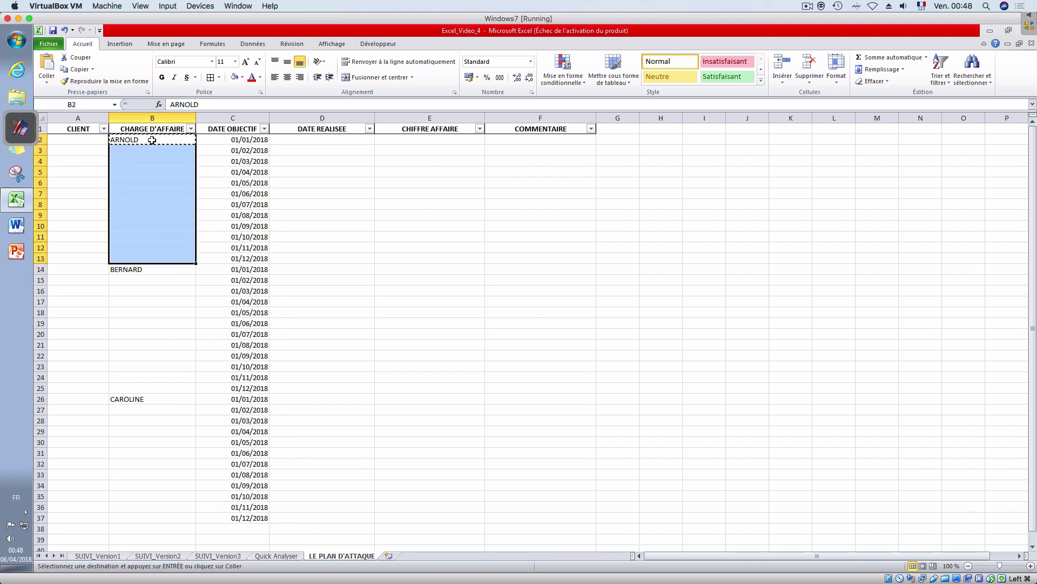
{"action": "key", "text": "ctrl+v"}
- Copy the second account manager's name from B14 down through B25
{"action": "key", "text": "ctrl+Down"}
{"action": "key", "text": "Down"}
{"action": "key", "text": "ctrl+c"}
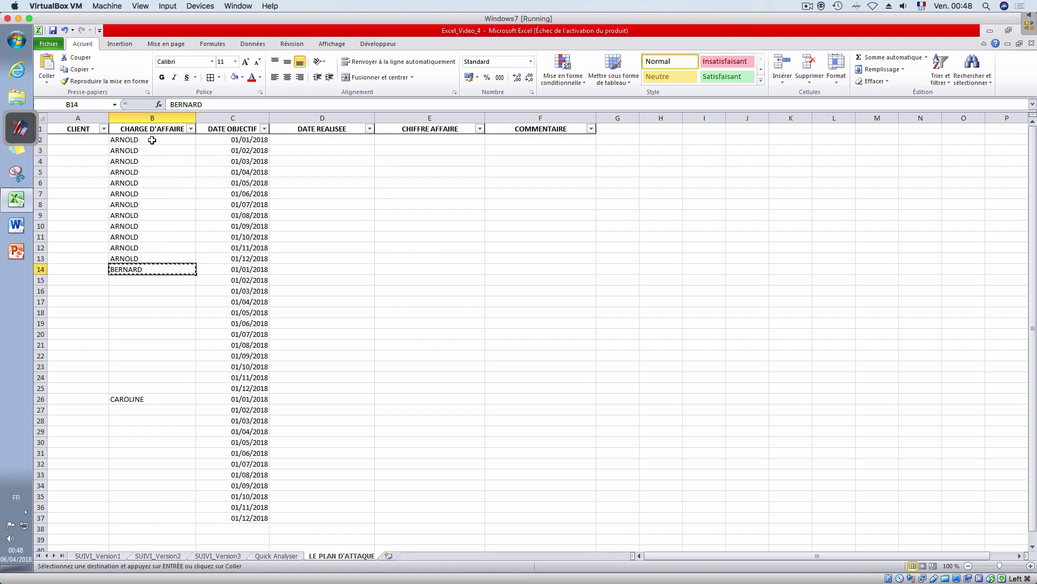
{"action": "key", "text": "Down"}
{"action": "key", "text": "ctrl+shift+Down"}
{"action": "key", "text": "shift+Up"}
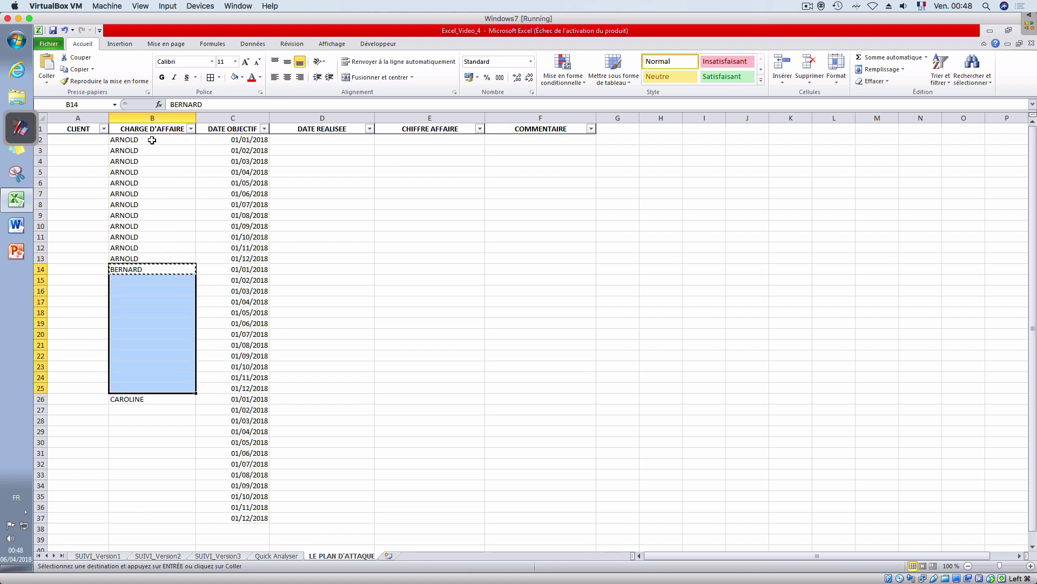
{"action": "key", "text": "ctrl+v"}
- Copy the third account manager's name from B26 down through B37
{"action": "key", "text": "ctrl+Down"}
{"action": "key", "text": "Down"}
{"action": "key", "text": "ctrl+c"}
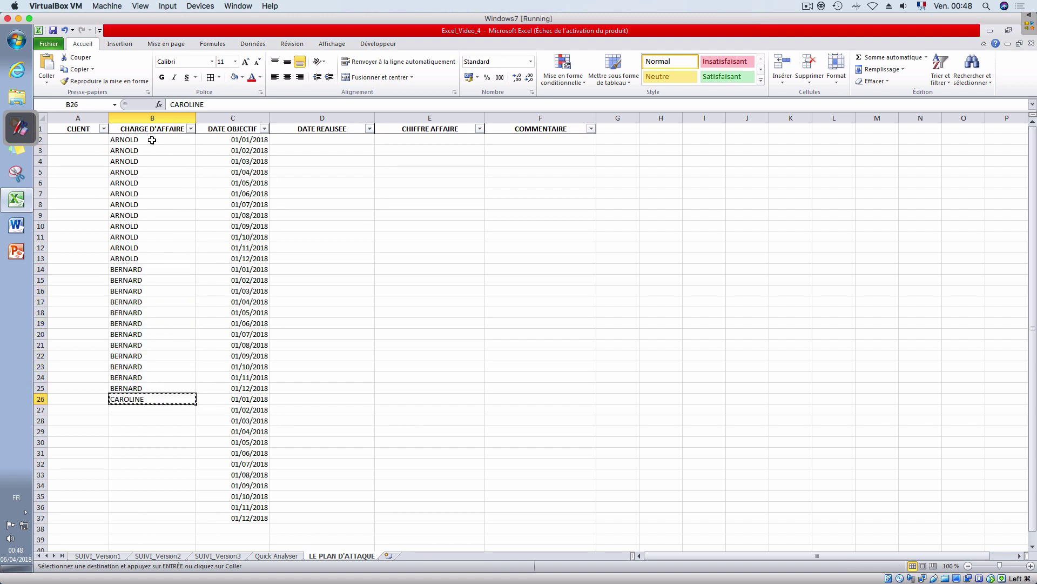
{"action": "key", "text": "Down"}
{"action": "key", "text": "ctrl+shift+Down"}
{"action": "key", "text": "ctrl+Up"}
{"action": "key", "text": "shift+Down"}
{"action": "key", "text": "shift+Down"}
{"action": "key", "text": "shift+Down"}
{"action": "key", "text": "shift+Down"}
{"action": "key", "text": "shift+Down"}
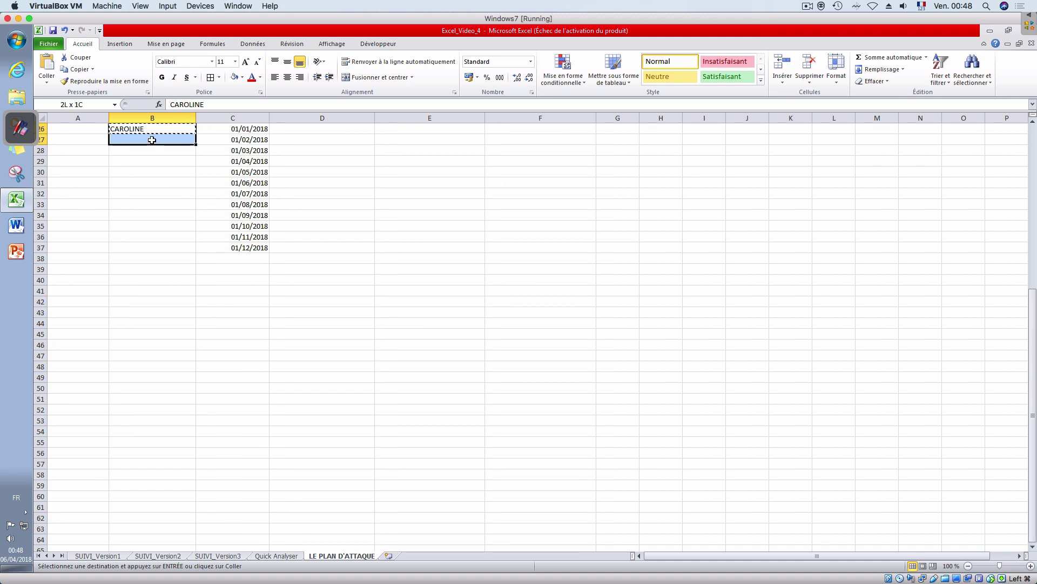
{"action": "key", "text": "shift+Down"}
{"action": "key", "text": "shift+Down"}
{"action": "key", "text": "shift+Down"}
{"action": "key", "text": "shift+Down"}
{"action": "key", "text": "shift+Down"}
{"action": "key", "text": "shift+Down"}
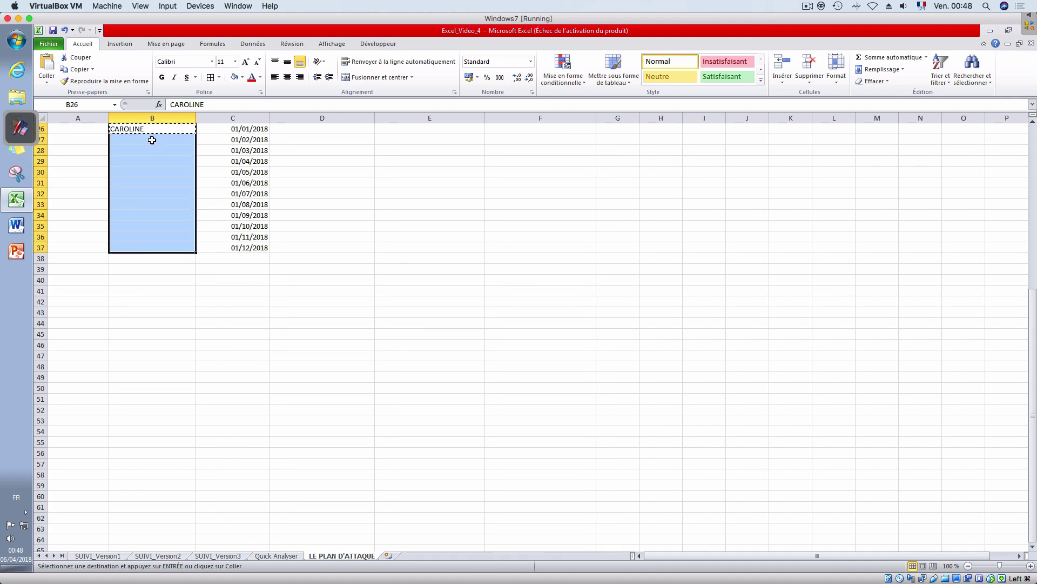
{"action": "key", "text": "ctrl+v"}
{"action": "key", "text": "Escape"}
{"action": "scroll", "coordinate": [327, 173], "scroll_direction": "up", "scroll_amount": 8}
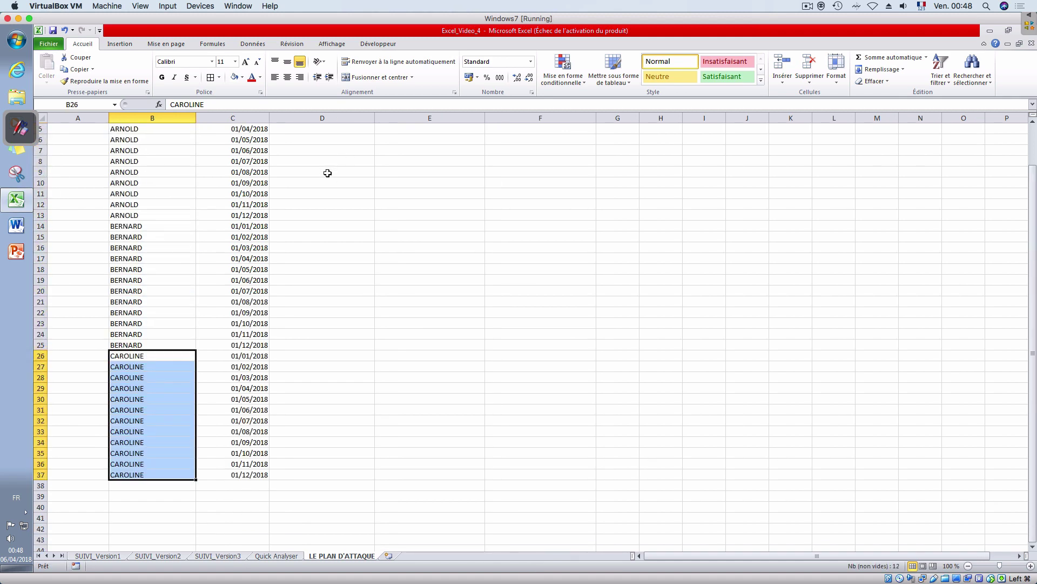
- Enter 2500 in E2 and 2550 in E3 under CHIFFRE AFFAIRE, and extend the series down to 3050 in E13
{"action": "left_click", "coordinate": [323, 143]}
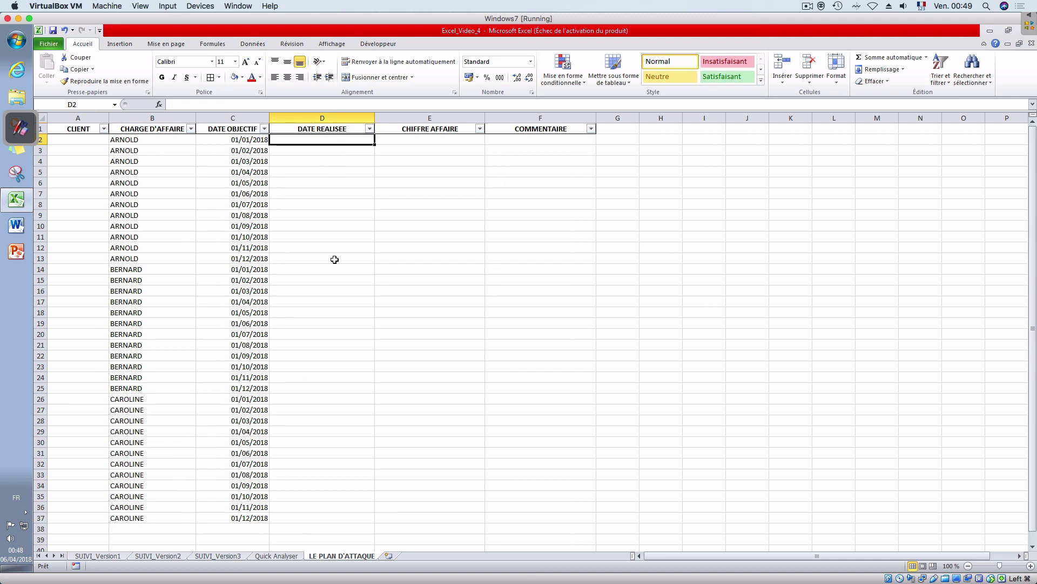
{"action": "left_click", "coordinate": [403, 142]}
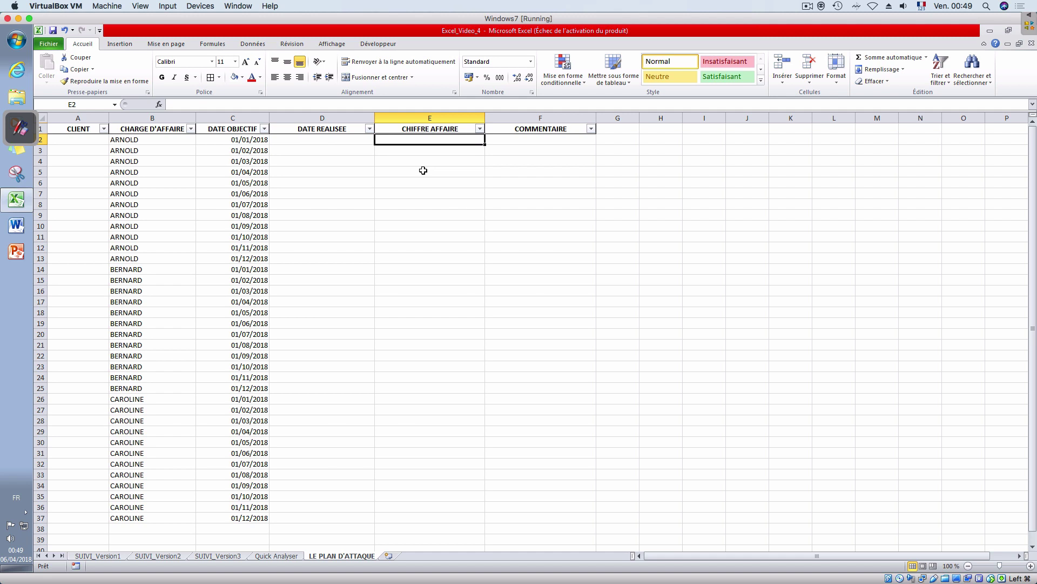
{"action": "type", "text": "3"}
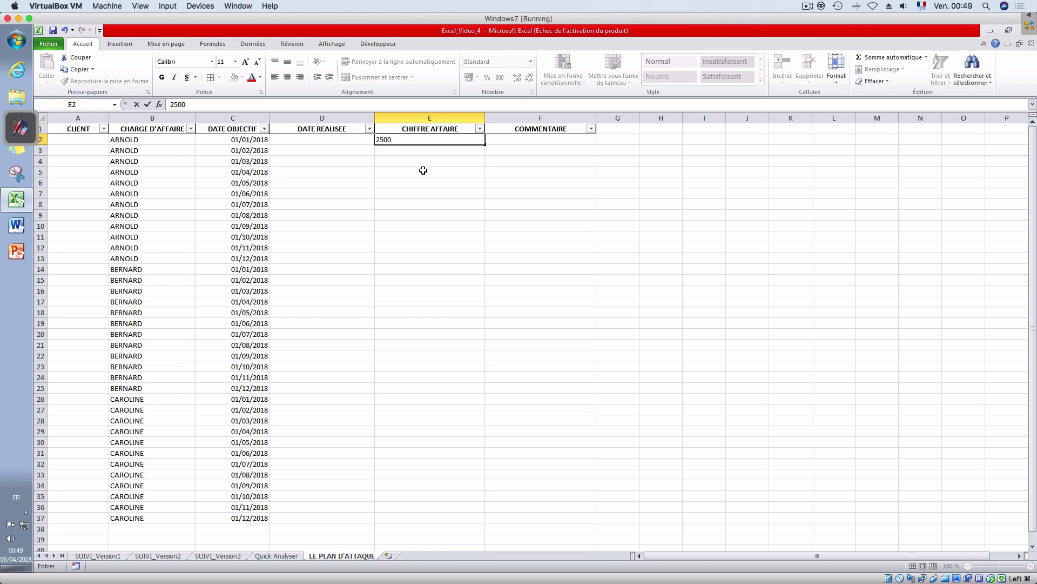
{"action": "key", "text": "Return"}
{"action": "type", "text": "255"}
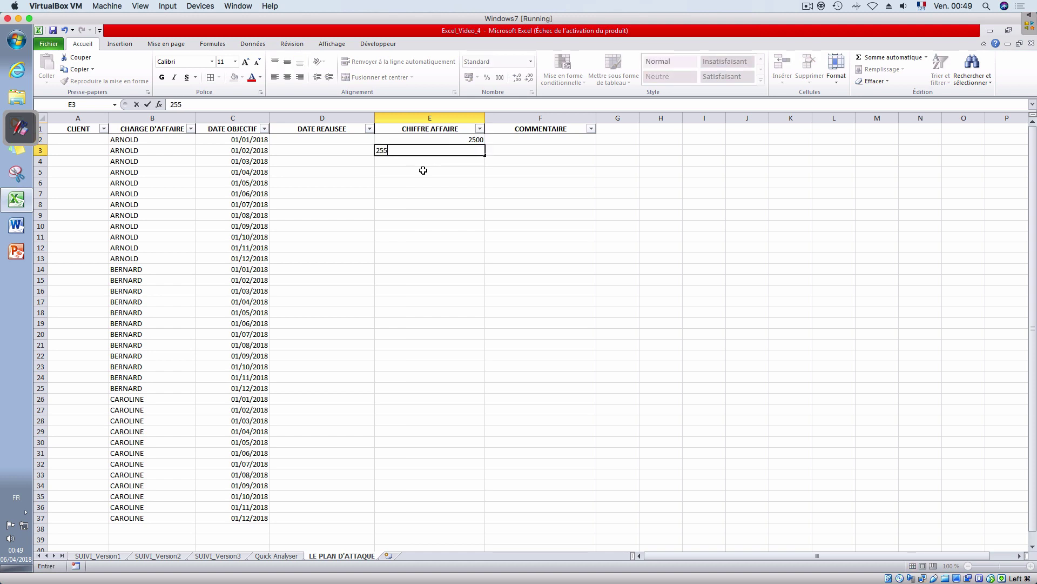
{"action": "type", "text": "0"}
{"action": "key", "text": "Return"}
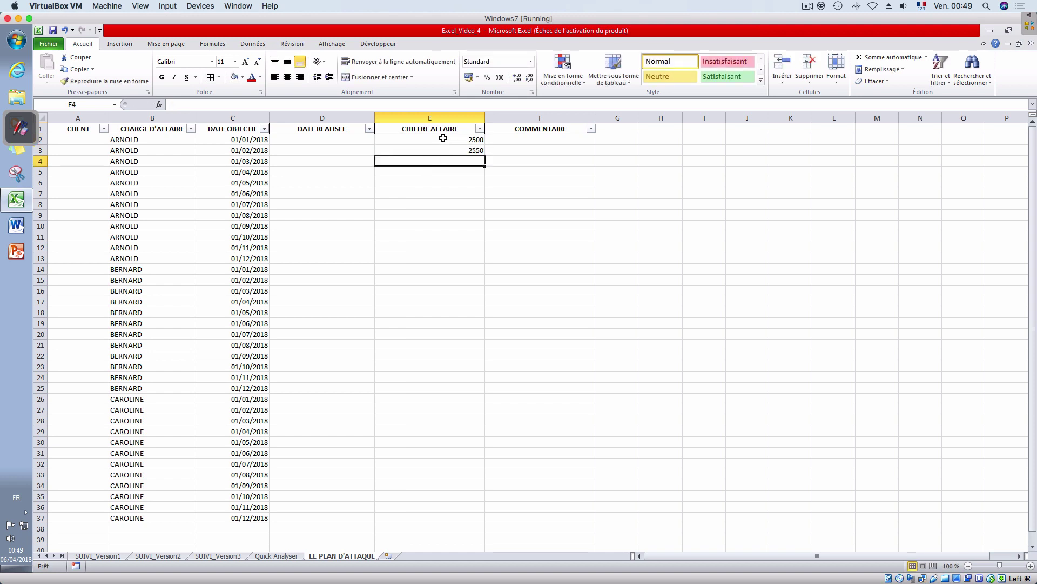
{"action": "left_click_drag", "start_coordinate": [443, 138], "coordinate": [490, 267]}
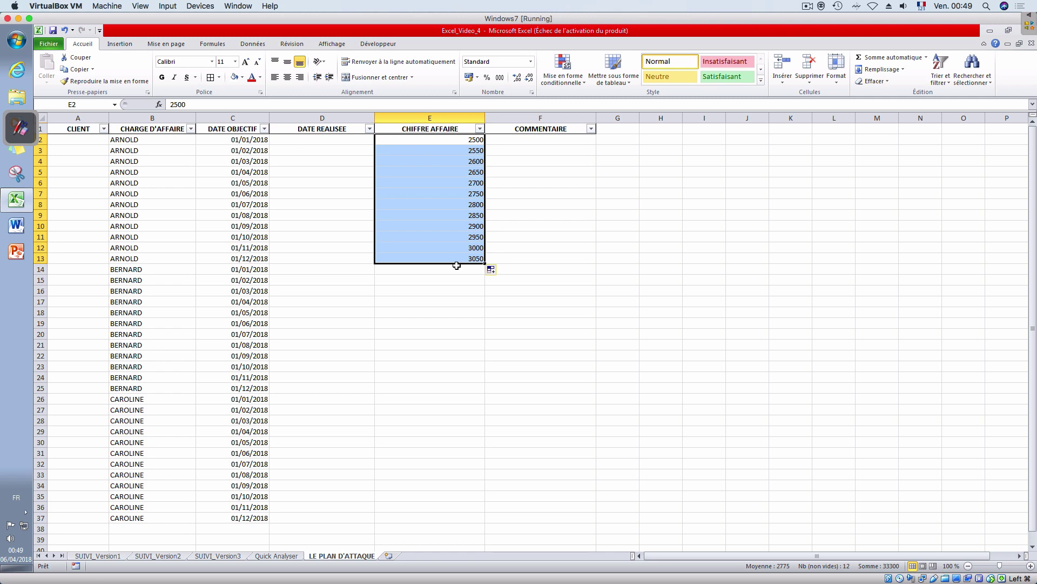
- Copy the revenue figures E2:E13 into E14:E25 for the second account manager
{"action": "key", "text": "ctrl+c"}
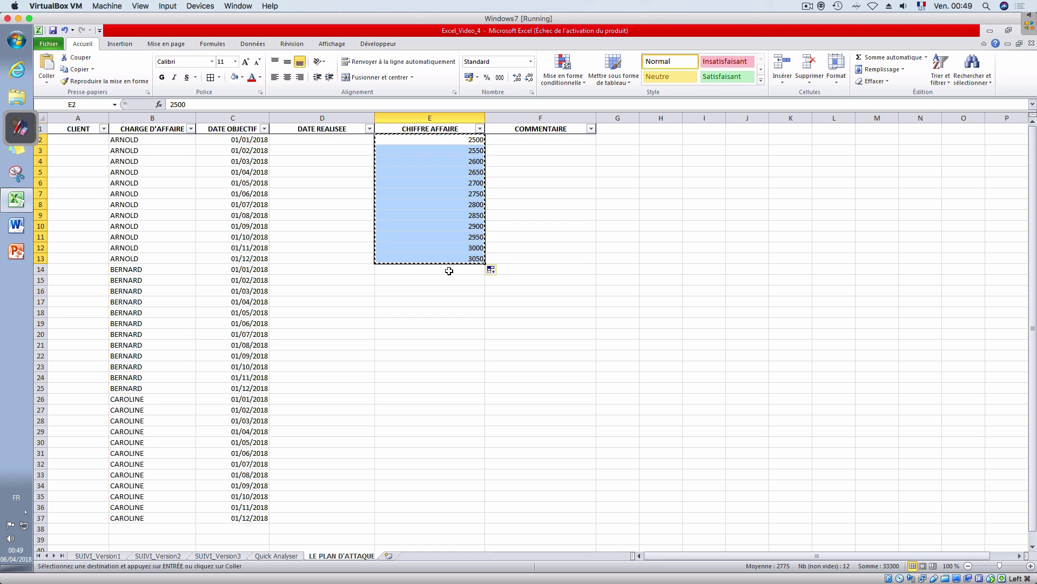
{"action": "left_click", "coordinate": [449, 270]}
{"action": "key", "text": "ctrl+v"}
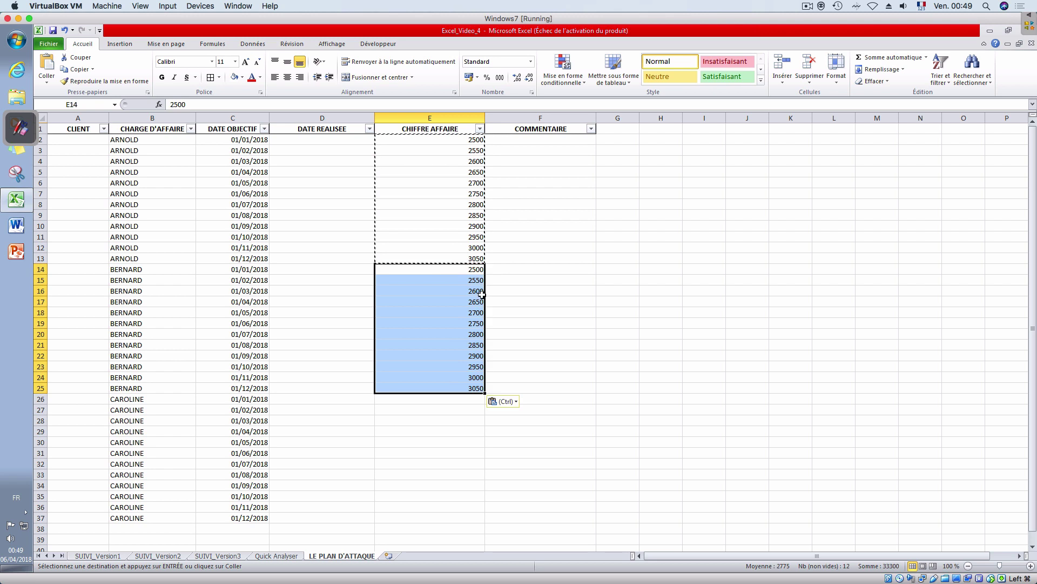
- Enter 200 in F14 and add it to the second account manager's revenue figures in E14:E25 with Paste Special Addition
{"action": "left_click", "coordinate": [506, 271]}
{"action": "type", "text": "200"}
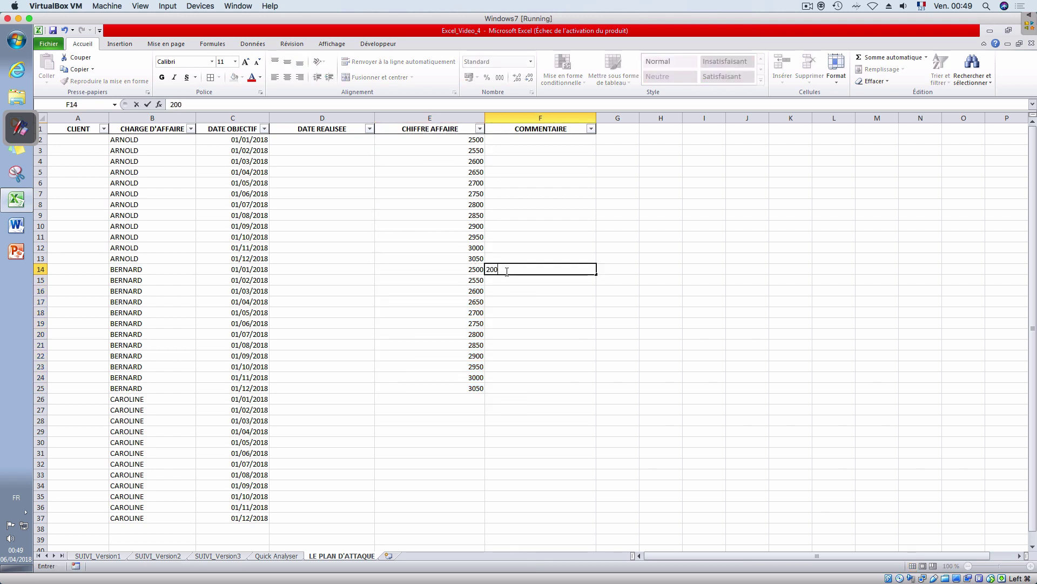
{"action": "key", "text": "ctrl+Return"}
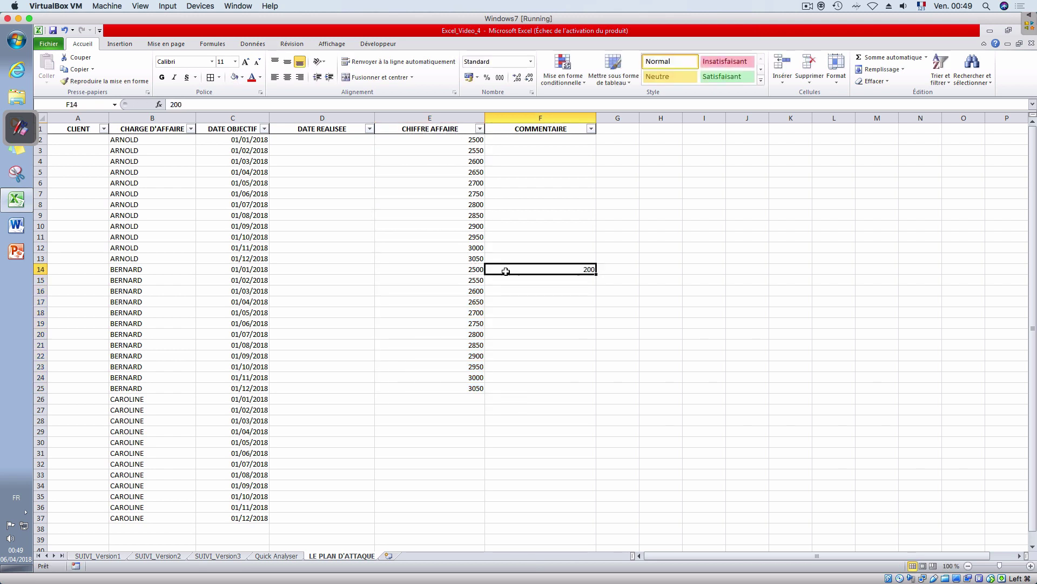
{"action": "key", "text": "ctrl+c"}
{"action": "left_click_drag", "start_coordinate": [476, 270], "coordinate": [468, 388]}
{"action": "right_click", "coordinate": [468, 388]}
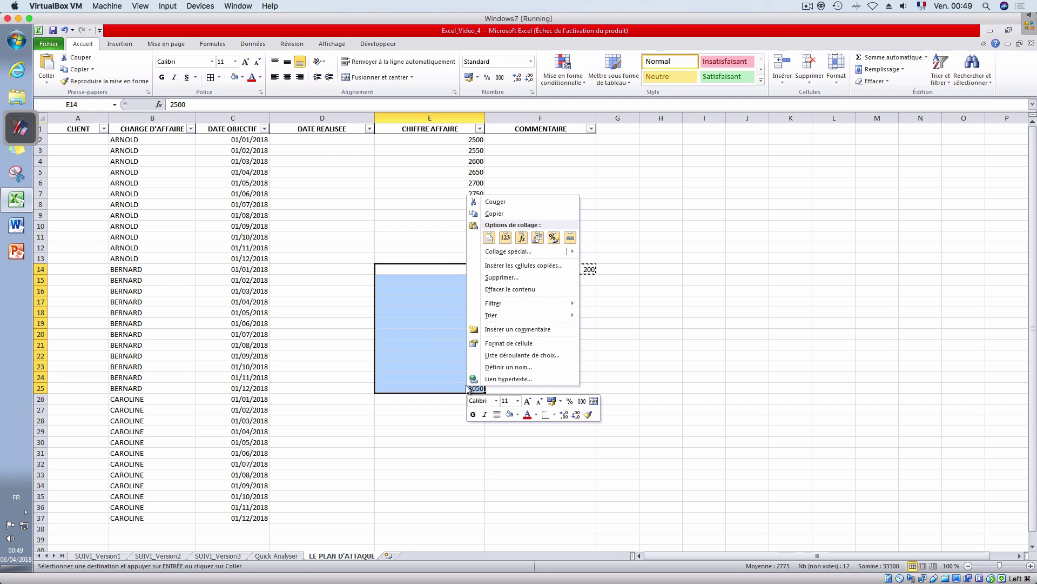
{"action": "mouse_move", "coordinate": [552, 252]}
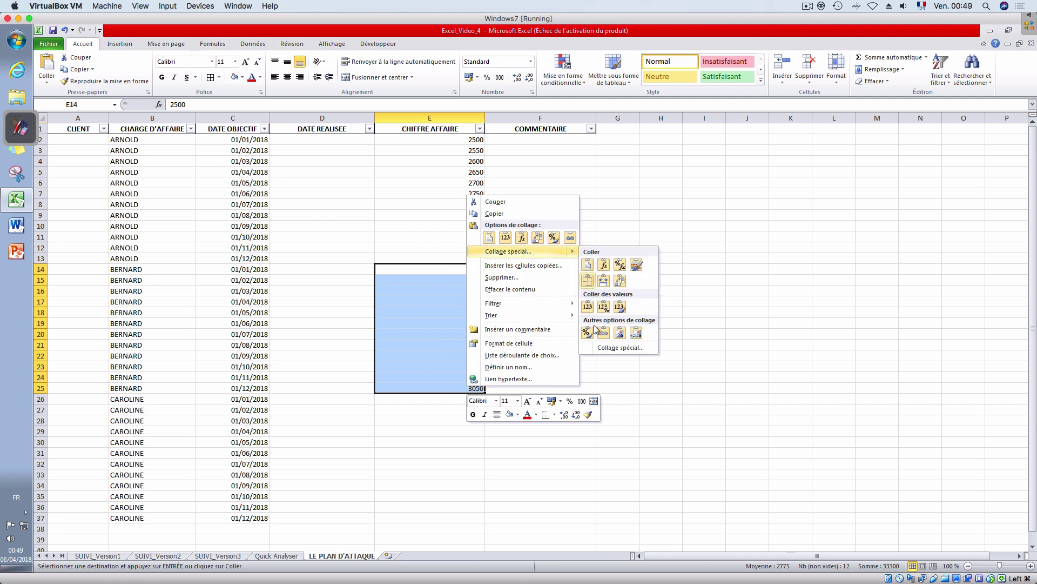
{"action": "left_click", "coordinate": [620, 347]}
{"action": "left_click", "coordinate": [480, 375]}
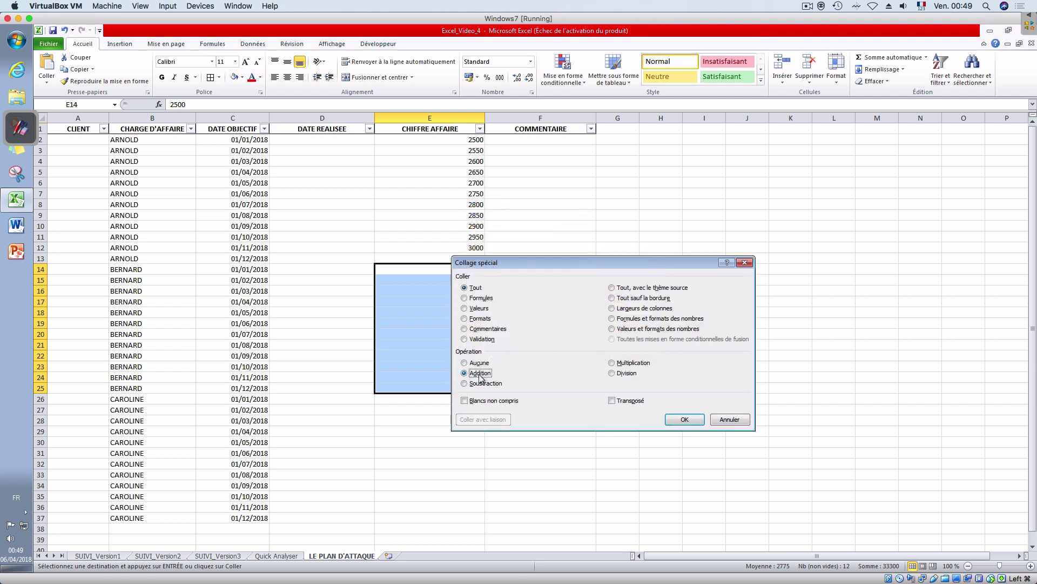
{"action": "left_click", "coordinate": [684, 419]}
- Copy the revenue figures E14:E25 into E26:E37 for the third account manager
{"action": "left_click", "coordinate": [562, 269]}
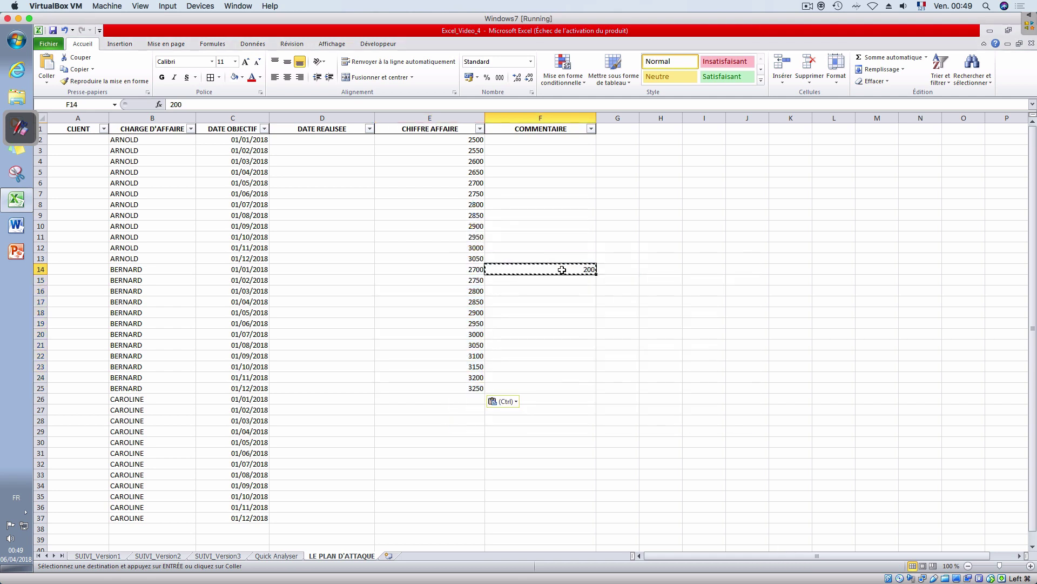
{"action": "left_click_drag", "start_coordinate": [475, 267], "coordinate": [474, 392]}
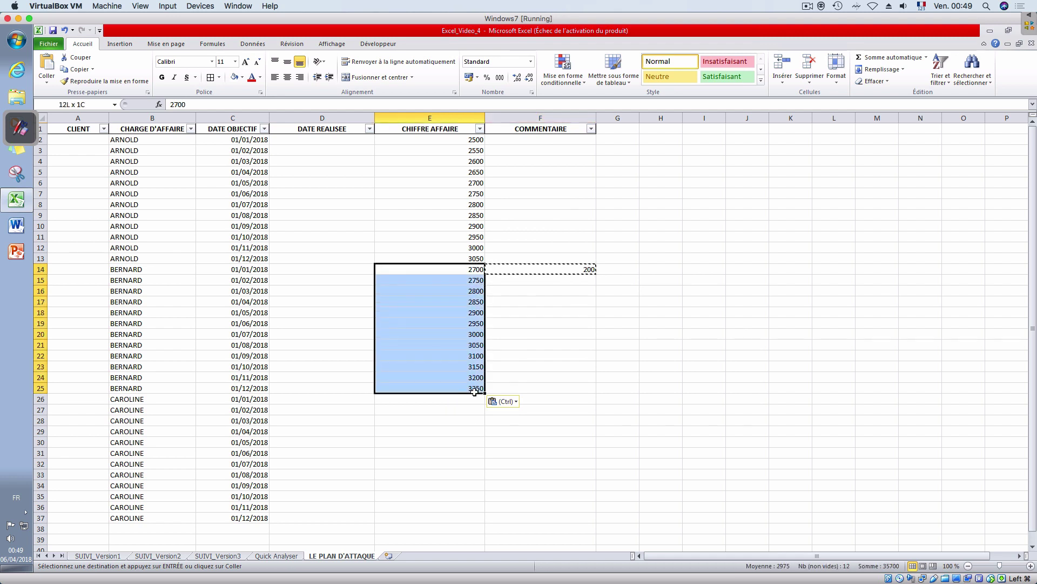
{"action": "key", "text": "ctrl+c"}
{"action": "left_click", "coordinate": [461, 399]}
{"action": "key", "text": "ctrl+v"}
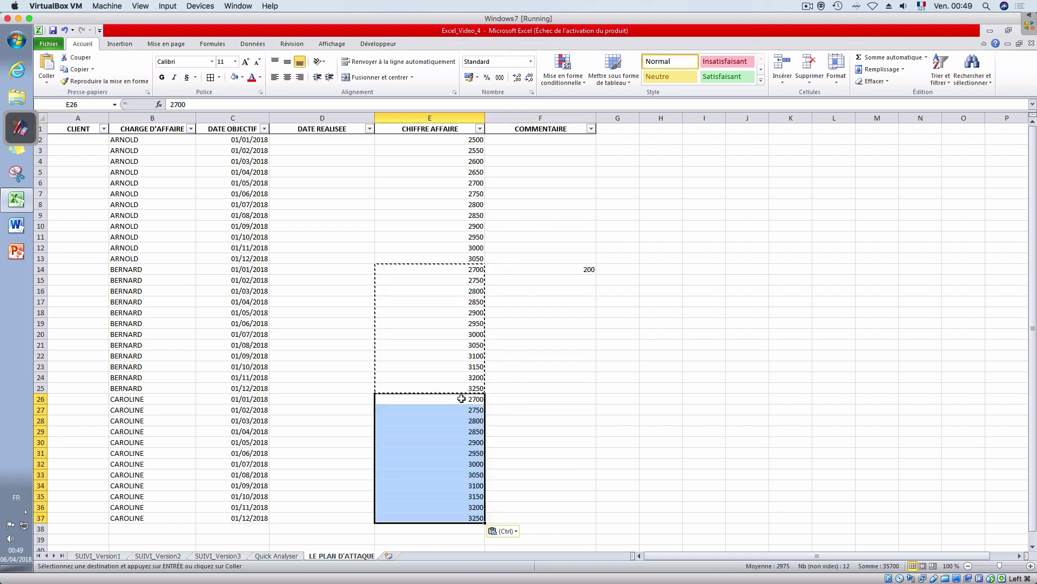
- Enter 400 in F14, add it to the revenue figures in E26:E37 with Paste Special Addition, and clear F14
{"action": "left_click", "coordinate": [576, 270]}
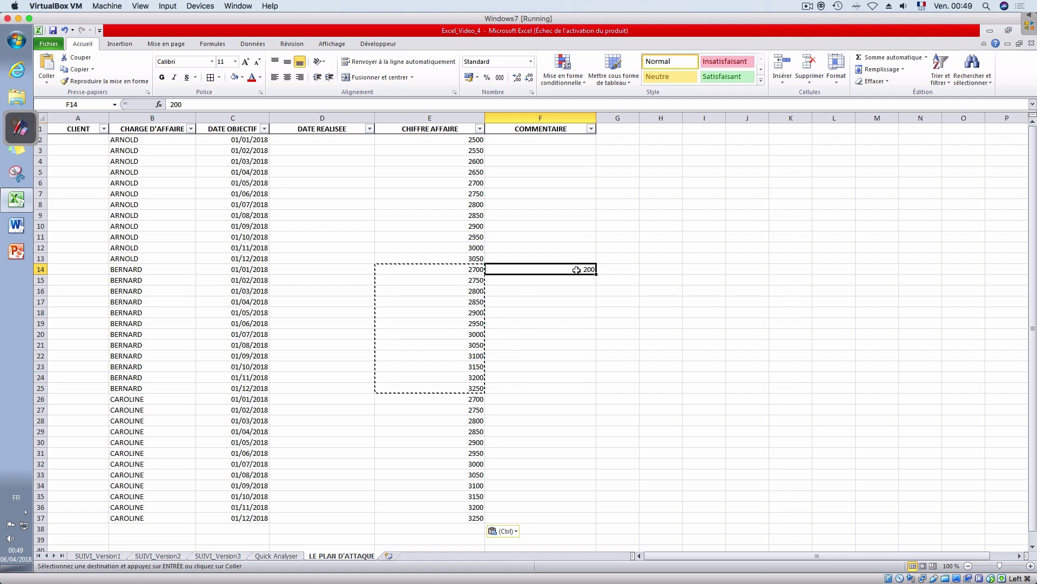
{"action": "type", "text": "400"}
{"action": "key", "text": "Return"}
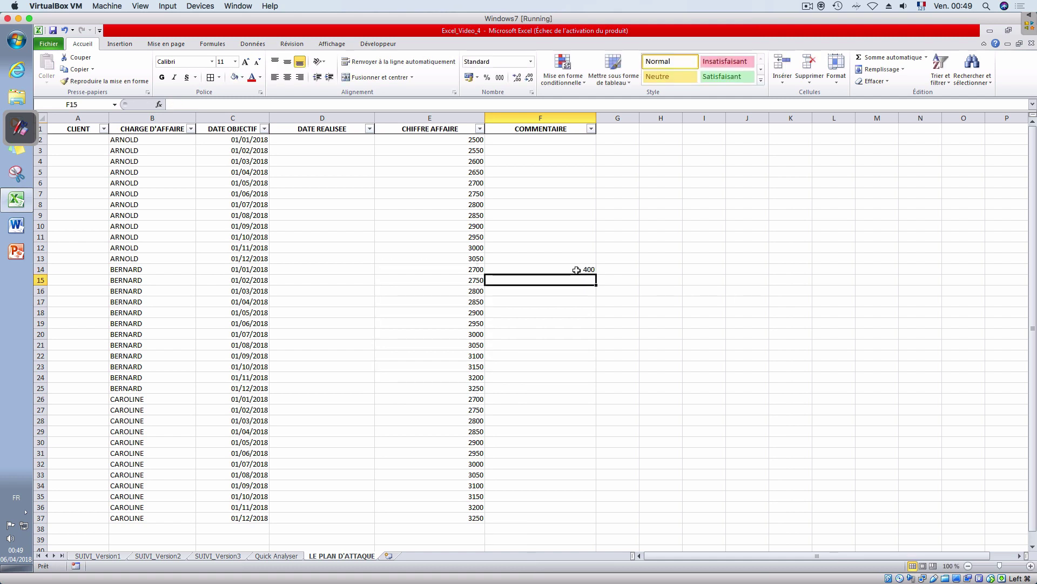
{"action": "left_click", "coordinate": [577, 270]}
{"action": "key", "text": "ctrl+c"}
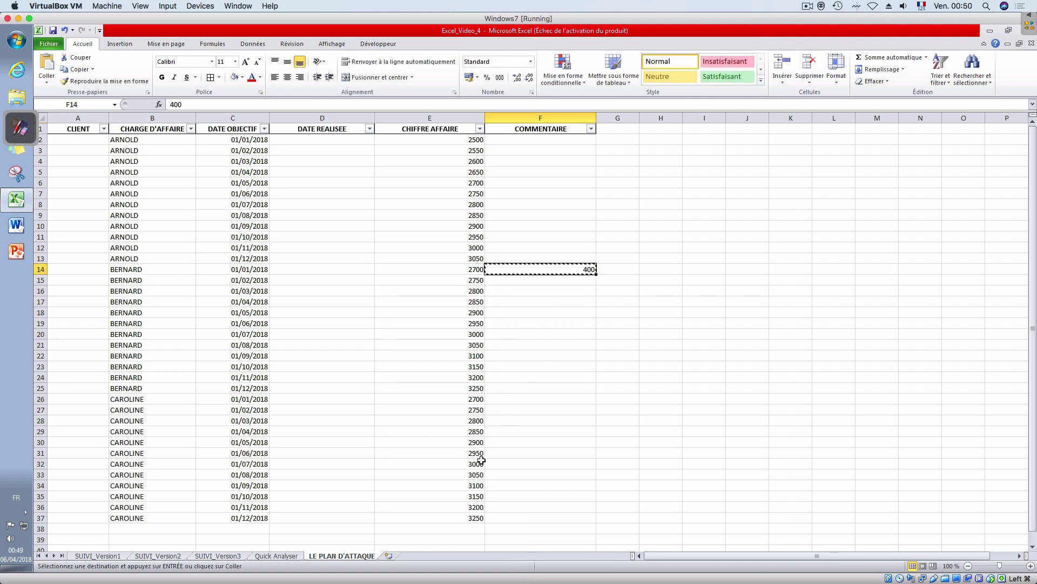
{"action": "left_click_drag", "start_coordinate": [442, 400], "coordinate": [444, 513]}
{"action": "right_click", "coordinate": [445, 513]}
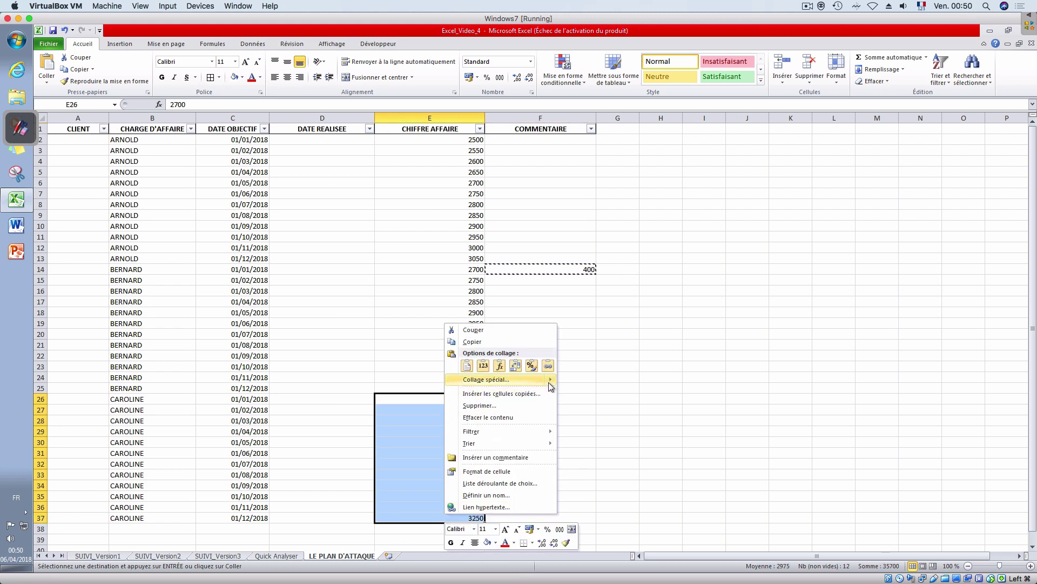
{"action": "mouse_move", "coordinate": [550, 384]}
{"action": "left_click", "coordinate": [598, 476]}
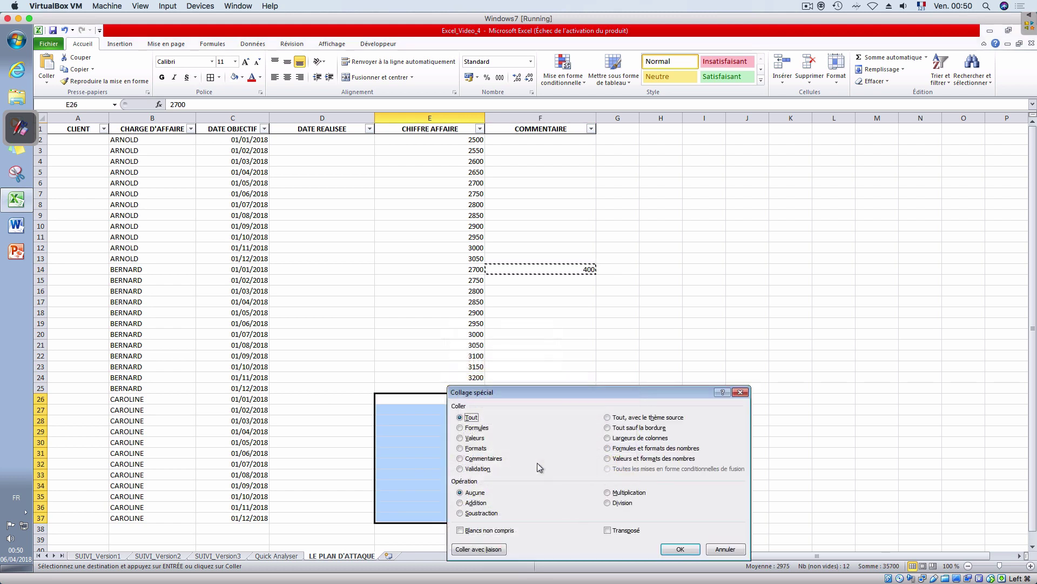
{"action": "left_click", "coordinate": [480, 504]}
{"action": "left_click", "coordinate": [680, 549]}
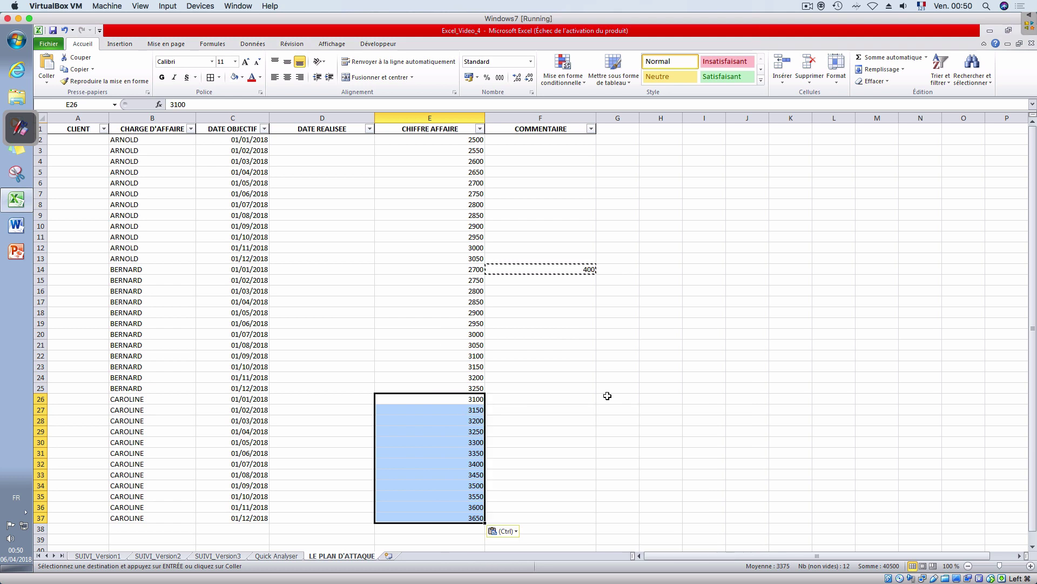
{"action": "key", "text": "Escape"}
{"action": "left_click", "coordinate": [521, 451]}
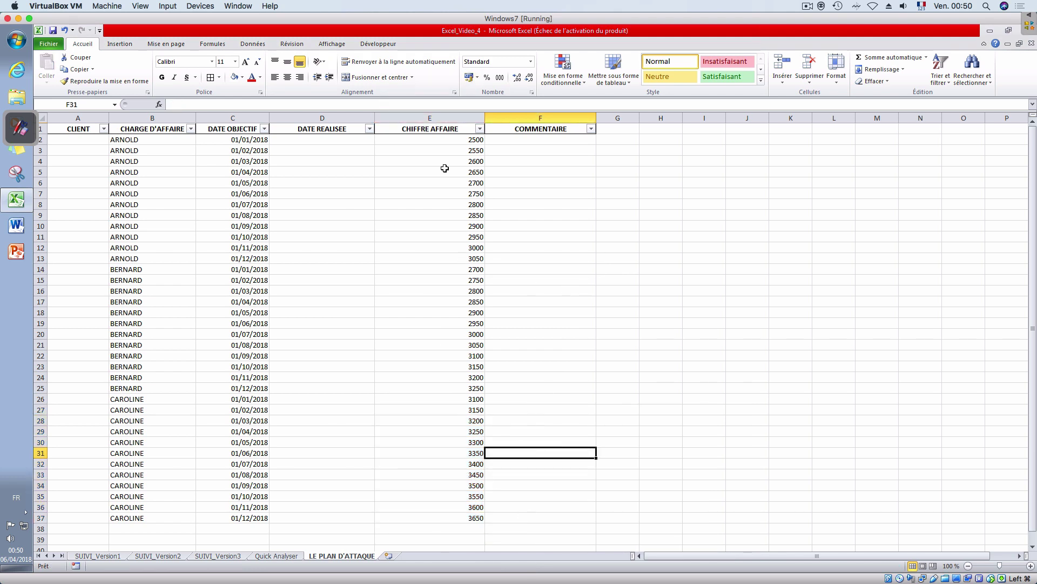
{"action": "left_click_drag", "start_coordinate": [243, 141], "coordinate": [243, 258]}
{"action": "left_click", "coordinate": [128, 259]}
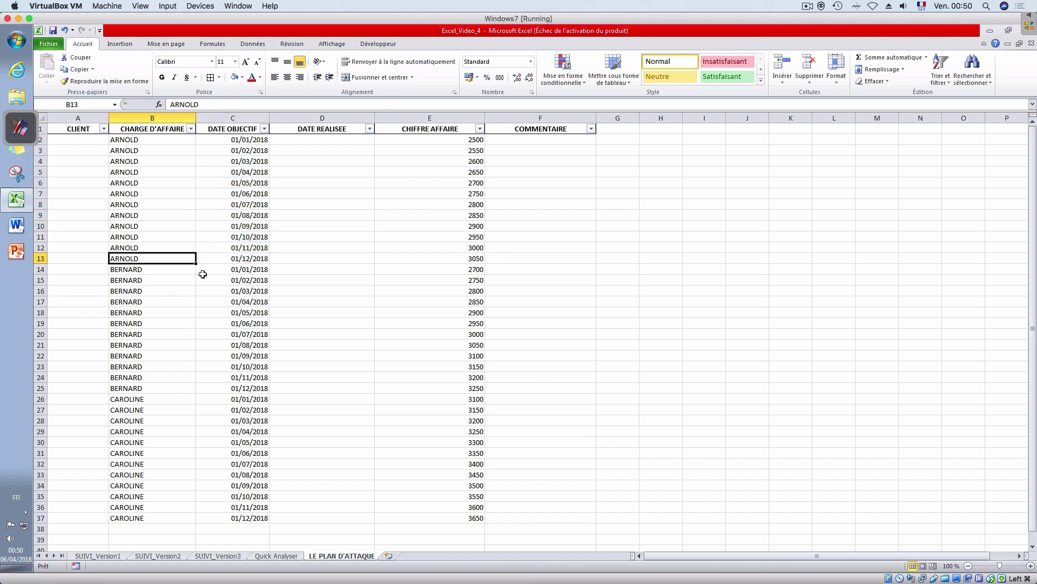
{"action": "left_click", "coordinate": [293, 139]}
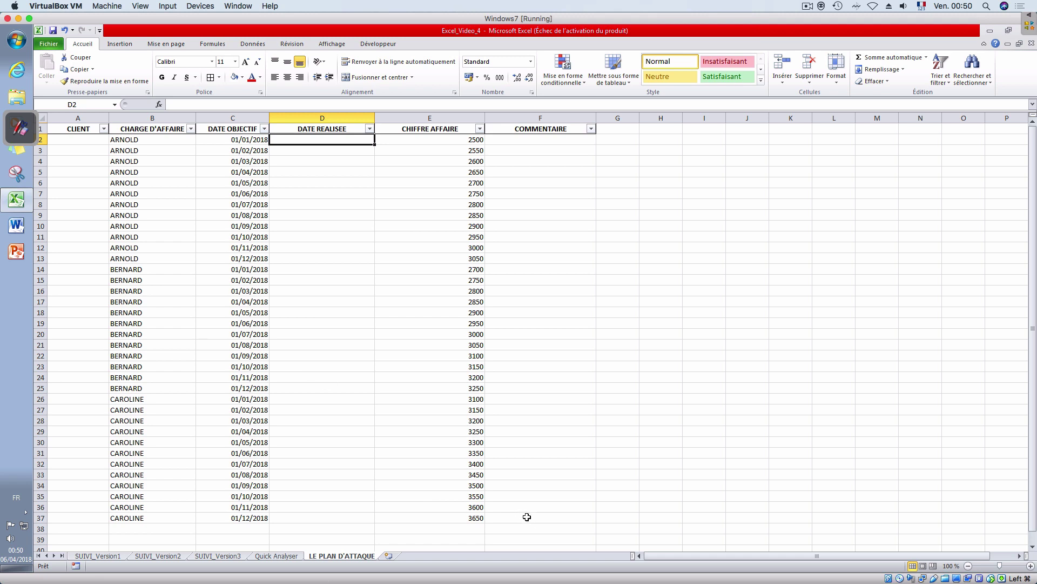
{"action": "left_click_drag", "start_coordinate": [527, 516], "coordinate": [81, 111]}
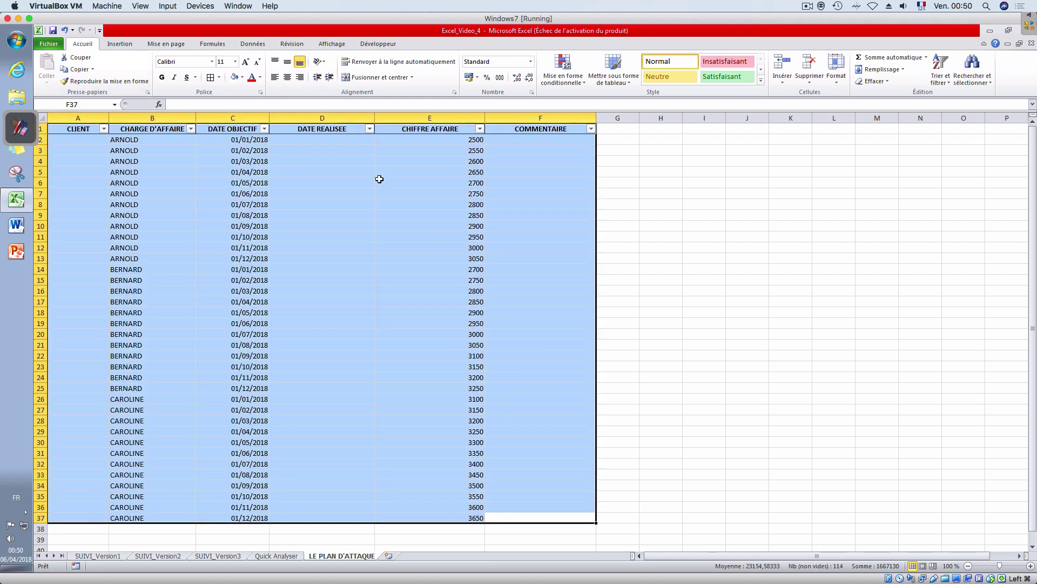
{"action": "left_click", "coordinate": [381, 214]}
- Insert 26 blank rows above the table so that its header row starts at row 27
{"action": "left_click", "coordinate": [42, 129]}
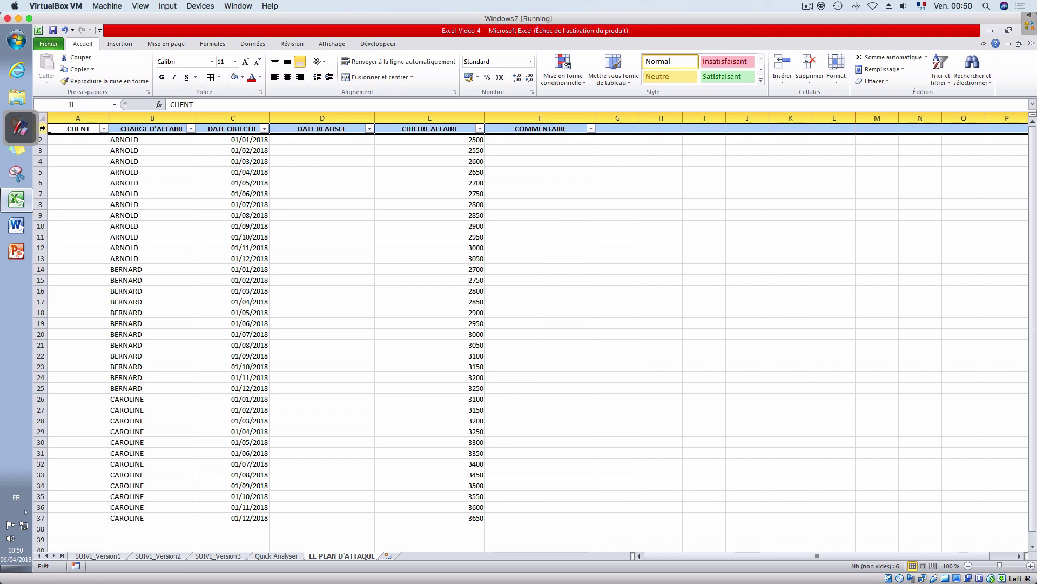
{"action": "key", "text": "ctrl+plus"}
{"action": "key", "text": "ctrl+plus"}
{"action": "key", "text": "ctrl+plus"}
{"action": "key", "text": "ctrl+plus"}
{"action": "key", "text": "ctrl+plus"}
{"action": "key", "text": "ctrl+plus"}
{"action": "key", "text": "ctrl+plus"}
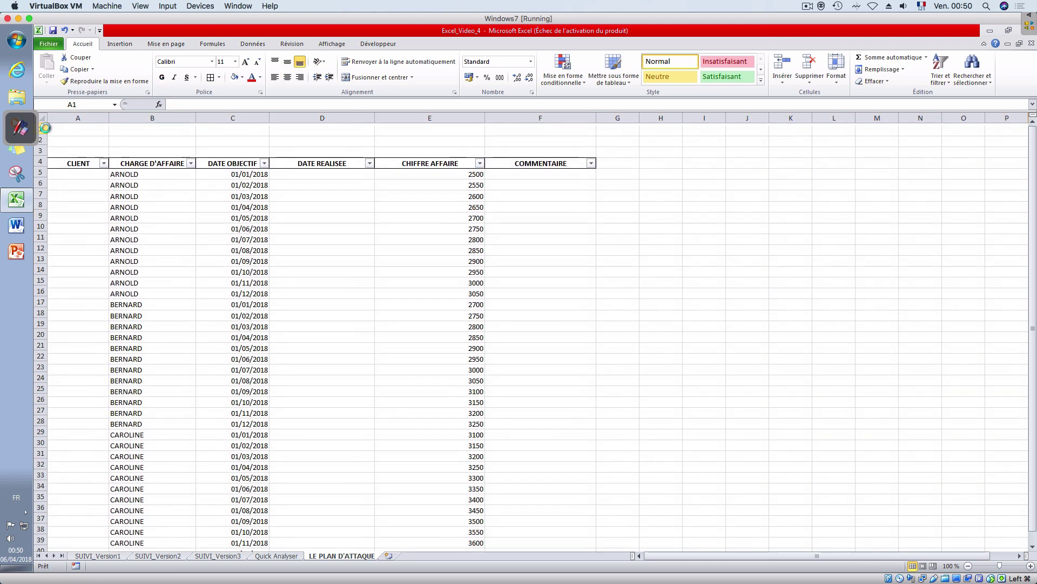
{"action": "key", "text": "ctrl+plus"}
{"action": "key", "text": "ctrl+plus"}
{"action": "key", "text": "ctrl+plus"}
{"action": "key", "text": "ctrl+plus"}
{"action": "key", "text": "ctrl+plus"}
{"action": "key", "text": "ctrl+plus"}
{"action": "key", "text": "ctrl+plus"}
{"action": "key", "text": "ctrl+plus"}
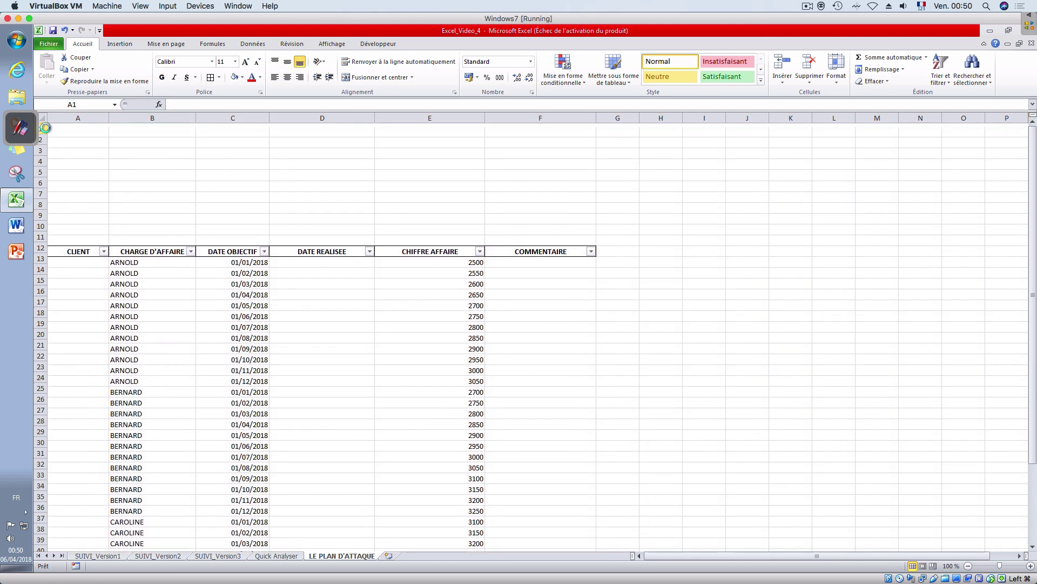
{"action": "key", "text": "ctrl+plus"}
{"action": "key", "text": "ctrl+plus"}
{"action": "key", "text": "ctrl+plus"}
{"action": "key", "text": "ctrl+plus"}
{"action": "key", "text": "ctrl+plus"}
{"action": "key", "text": "ctrl+plus"}
{"action": "key", "text": "ctrl+plus"}
{"action": "key", "text": "ctrl+plus"}
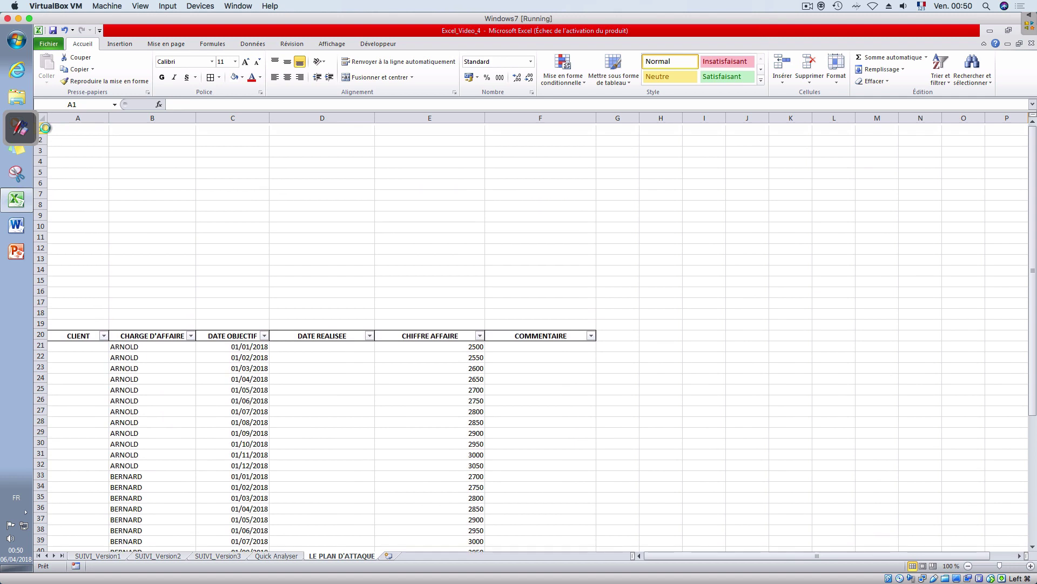
{"action": "key", "text": "ctrl+plus"}
{"action": "key", "text": "ctrl+plus"}
{"action": "key", "text": "ctrl+plus"}
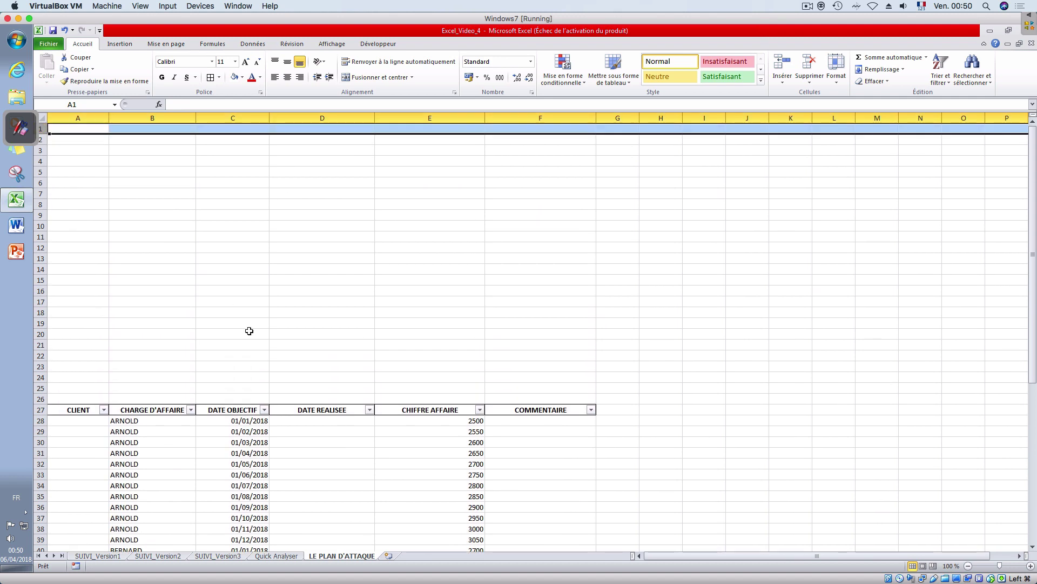
{"action": "left_click", "coordinate": [238, 354]}
- Create a pivot table from columns A to F, from header row 27 to the sheet's last row, placed at I1 of the same sheet
{"action": "left_click_drag", "start_coordinate": [85, 410], "coordinate": [568, 412]}
{"action": "key", "text": "ctrl+shift+Down"}
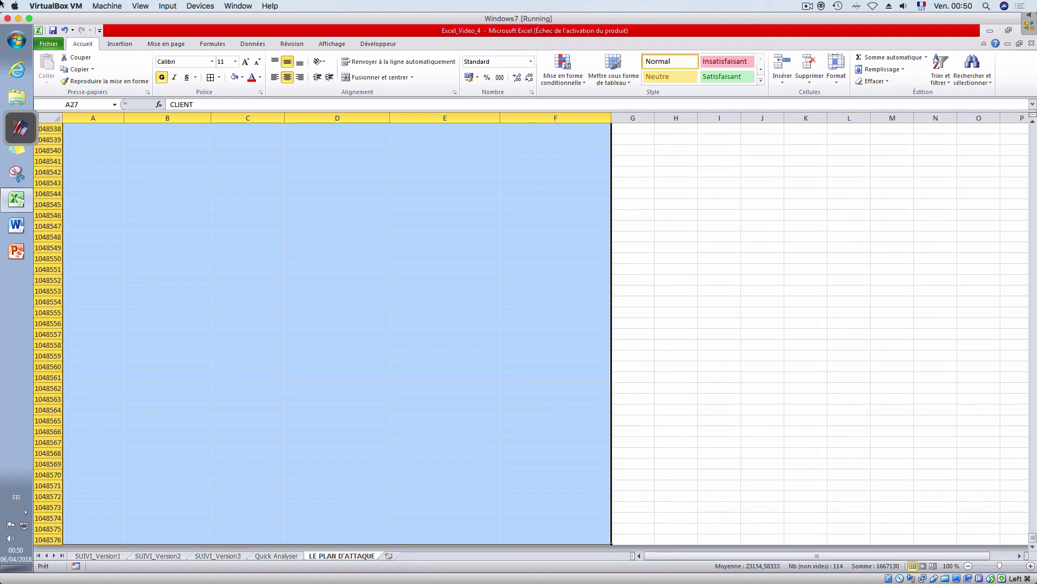
{"action": "left_click", "coordinate": [129, 45]}
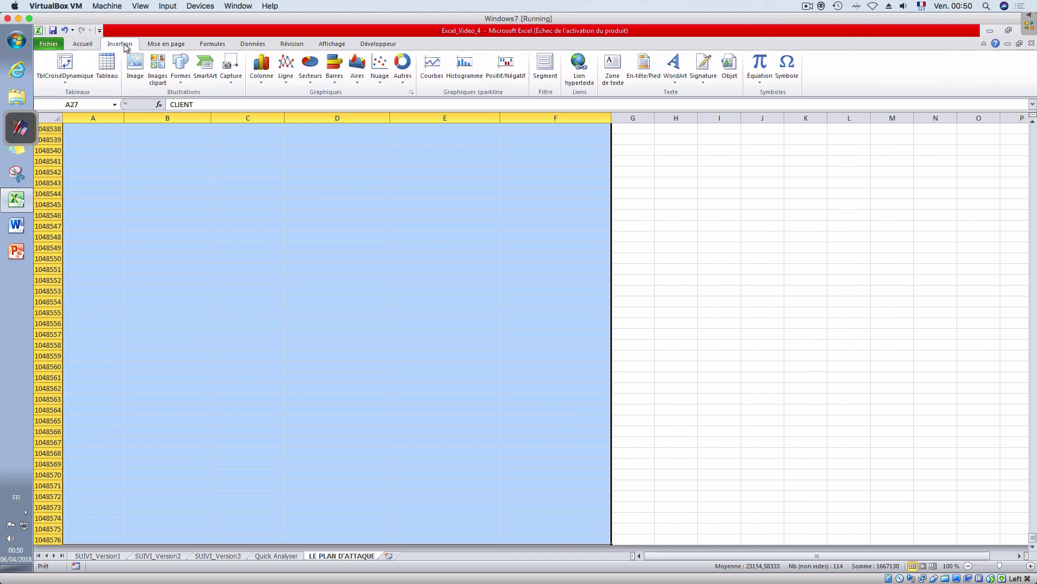
{"action": "left_click", "coordinate": [64, 64]}
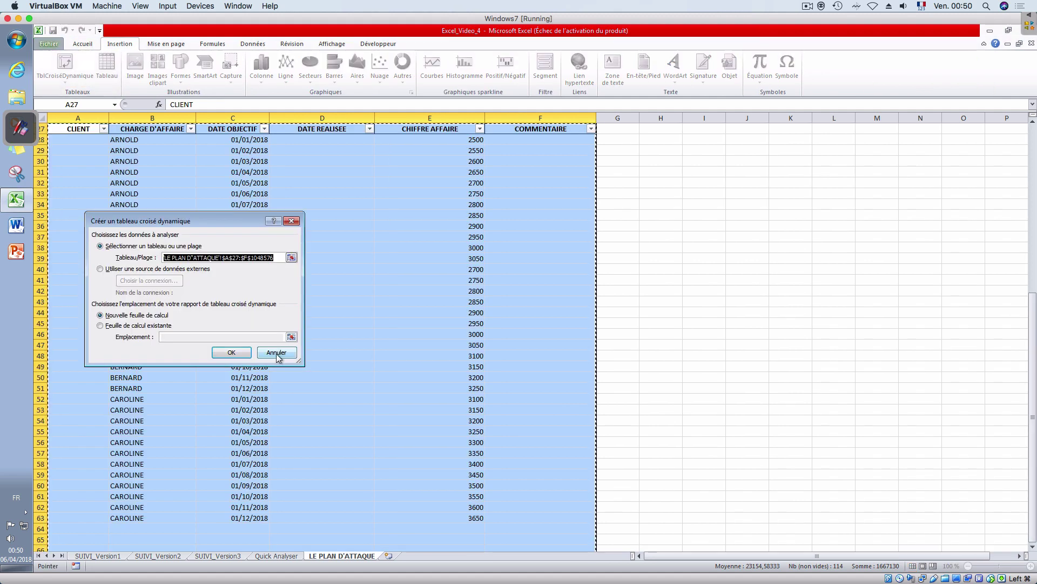
{"action": "left_click", "coordinate": [161, 326]}
{"action": "left_click", "coordinate": [292, 338]}
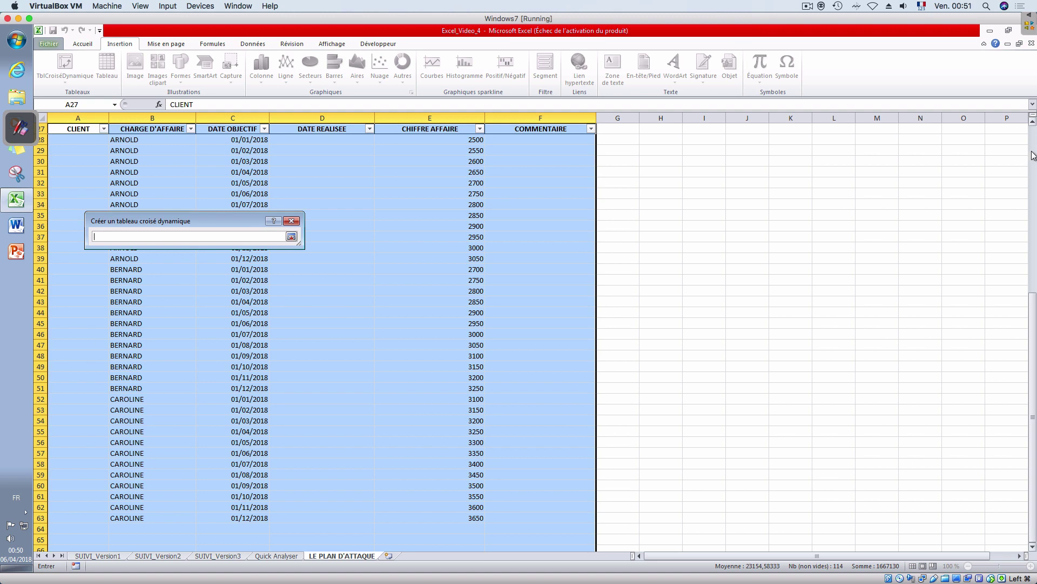
{"action": "scroll", "coordinate": [1025, 171], "scroll_direction": "up", "scroll_amount": 9}
{"action": "left_click", "coordinate": [702, 131]}
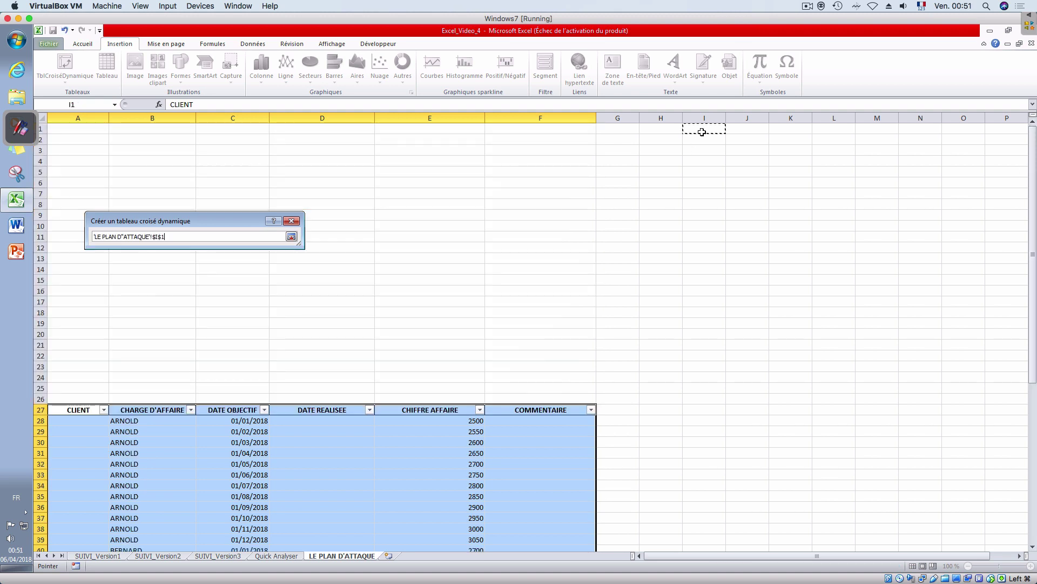
{"action": "key", "text": "Return"}
{"action": "key", "text": "Return"}
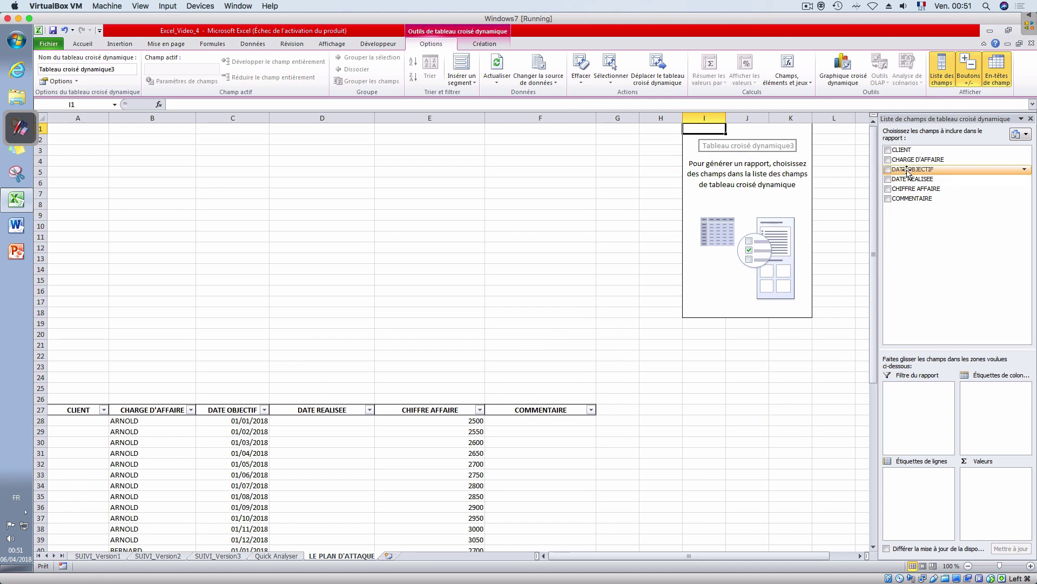
- Lay out the pivot table with DATE OBJECTIF as column labels, CHARGE D'AFFAIRE as row labels and CHIFFRE AFFAIRE as values
{"action": "left_click_drag", "start_coordinate": [910, 172], "coordinate": [991, 415]}
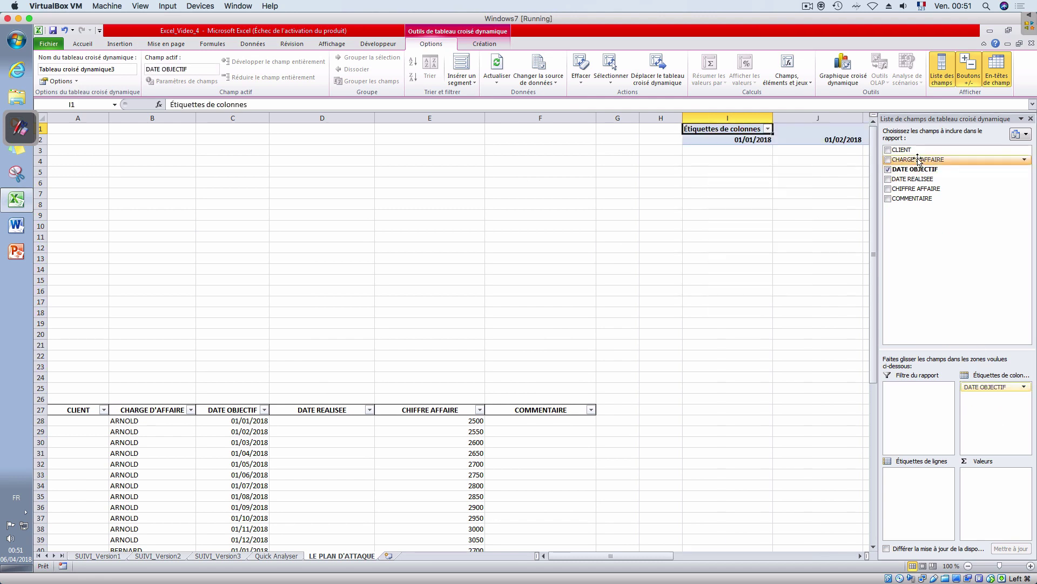
{"action": "left_click_drag", "start_coordinate": [917, 160], "coordinate": [921, 503]}
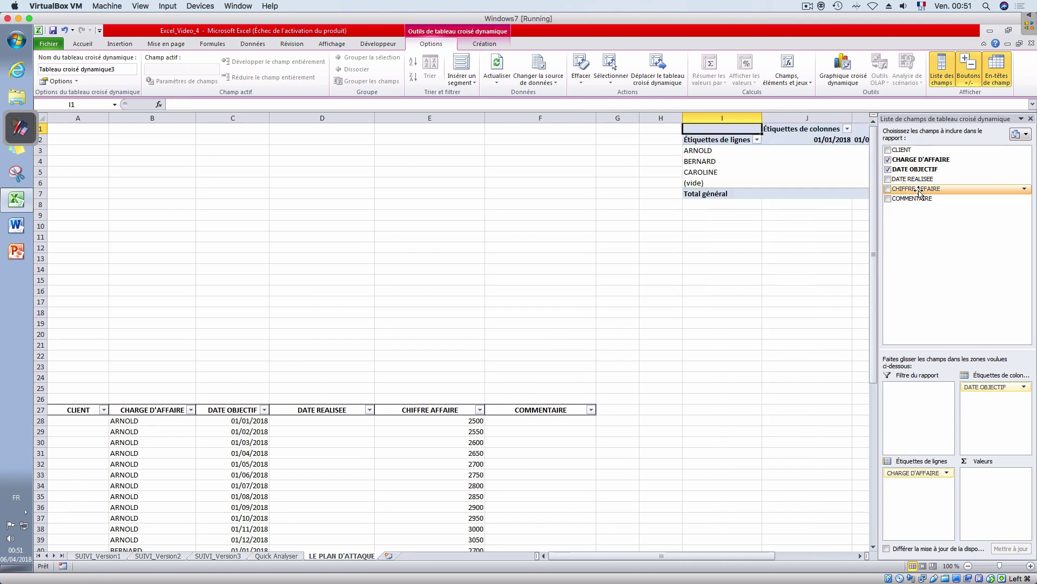
{"action": "left_click_drag", "start_coordinate": [918, 188], "coordinate": [983, 519]}
- Summarise the CHIFFRE AFFAIRE values as Somme and format them as Monétaire in € with 0 decimals
{"action": "left_click", "coordinate": [1024, 473]}
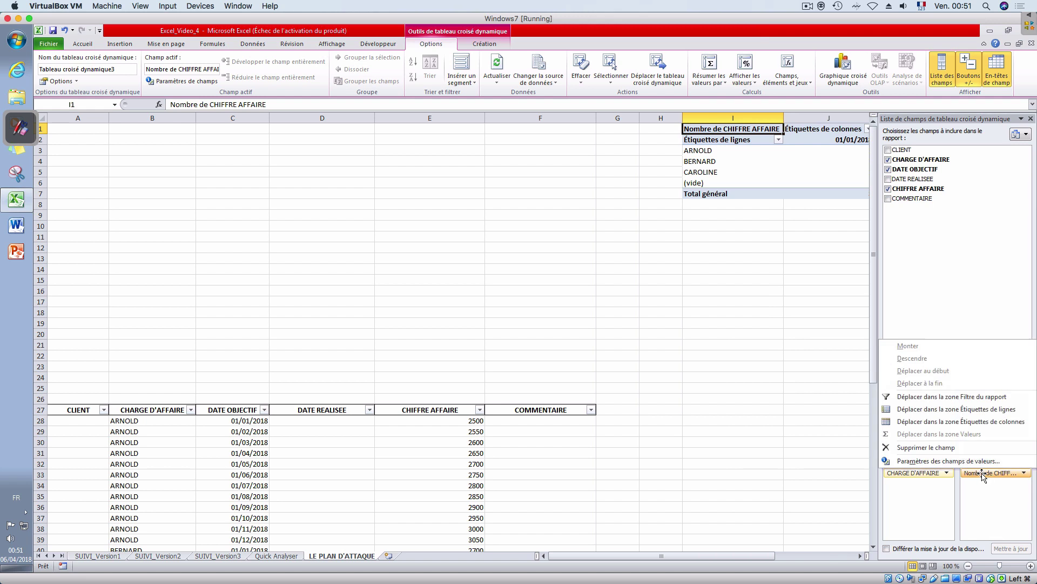
{"action": "left_click", "coordinate": [962, 462]}
{"action": "left_click", "coordinate": [160, 298]}
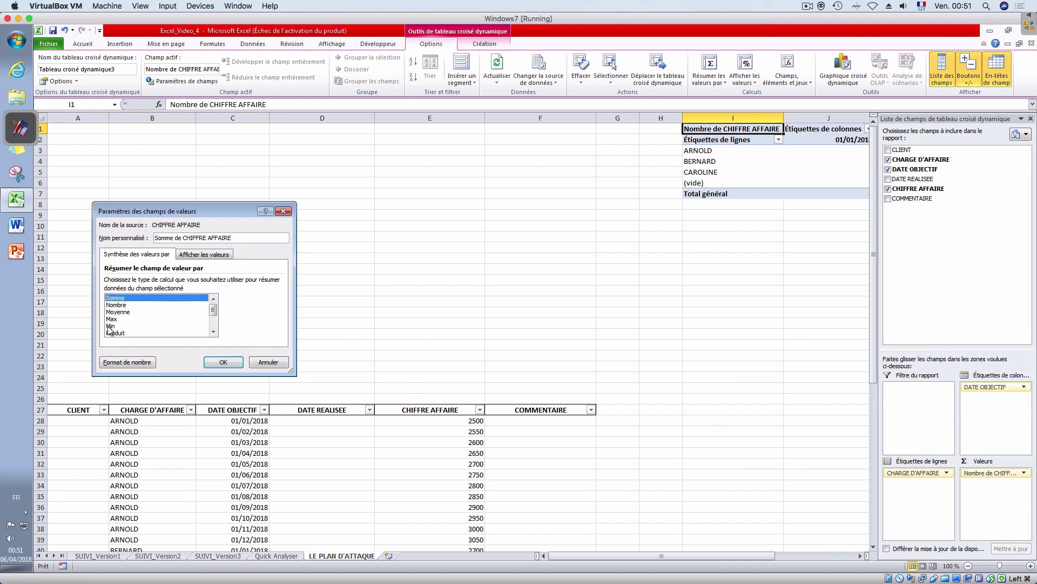
{"action": "left_click", "coordinate": [127, 363]}
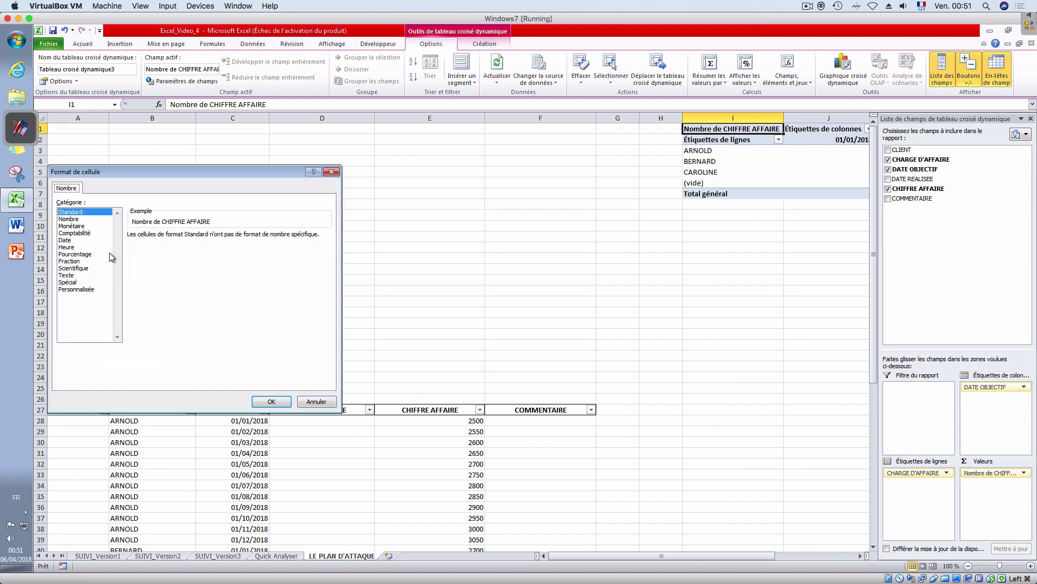
{"action": "left_click", "coordinate": [72, 226]}
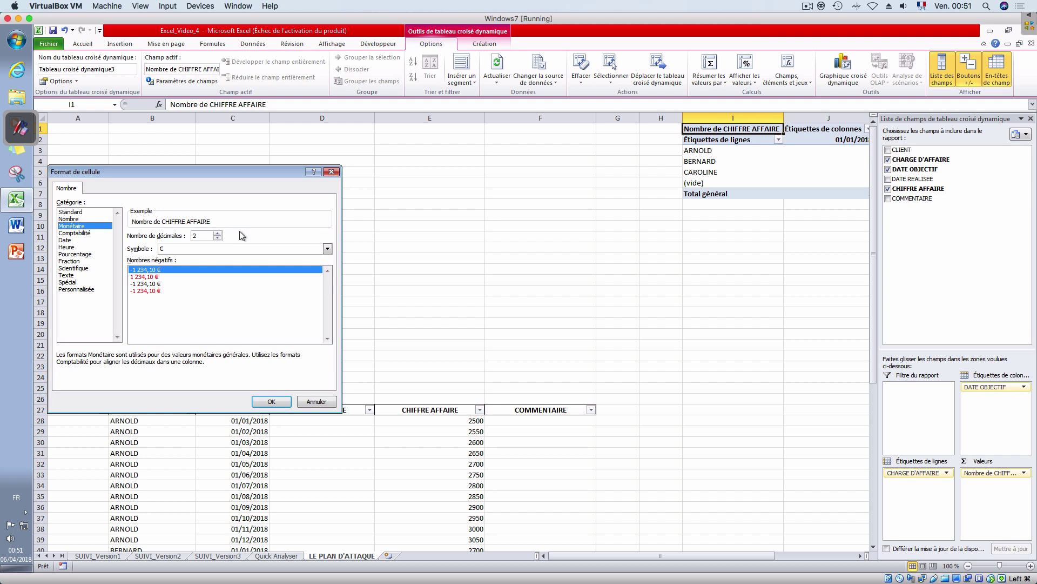
{"action": "left_click", "coordinate": [217, 238]}
{"action": "left_click", "coordinate": [217, 238]}
{"action": "left_click", "coordinate": [272, 401]}
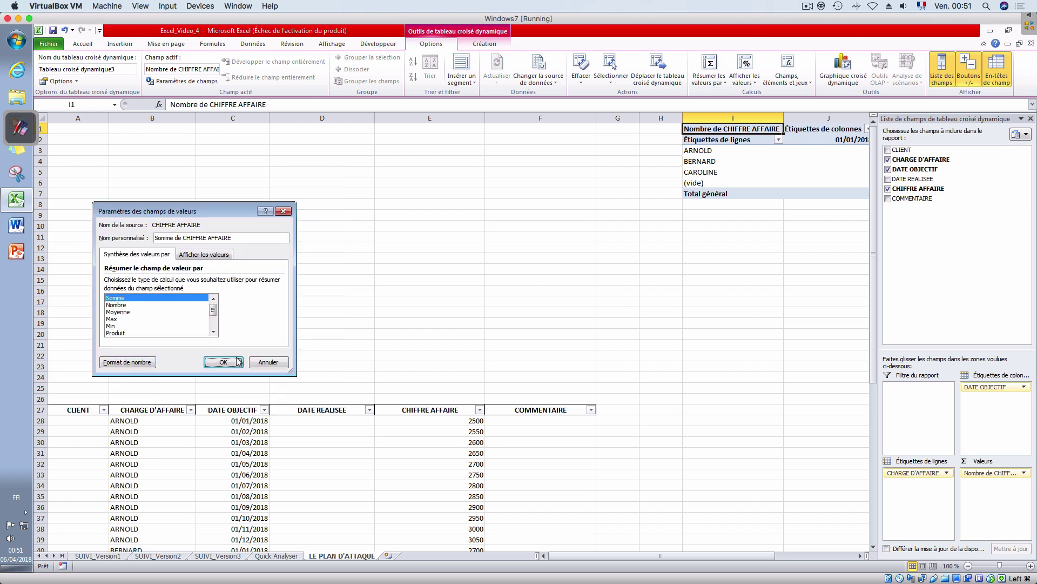
{"action": "left_click", "coordinate": [236, 361]}
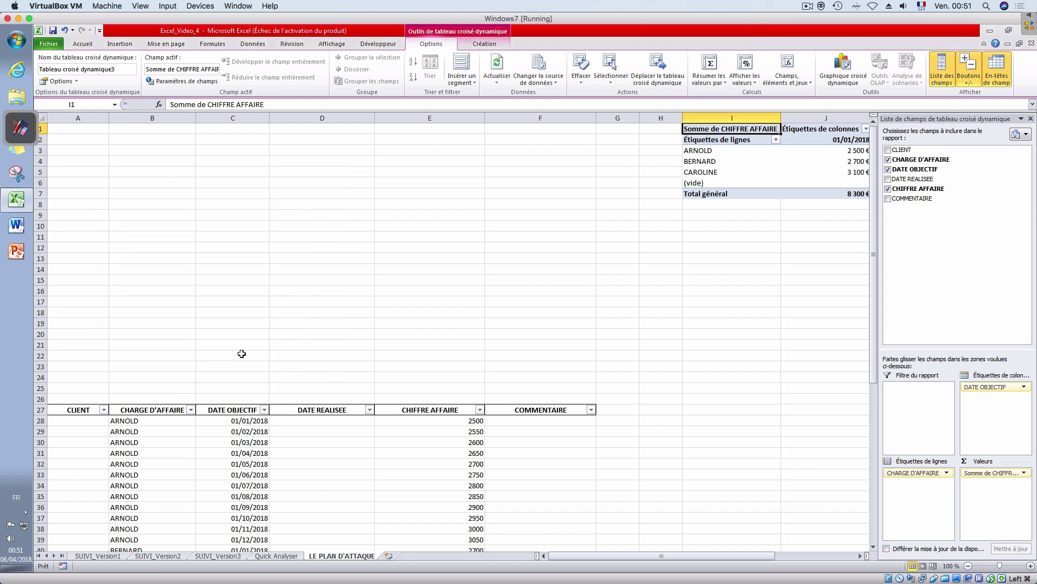
- Group the pivot table's DATE OBJECTIF column labels by months and years
{"action": "right_click", "coordinate": [831, 143]}
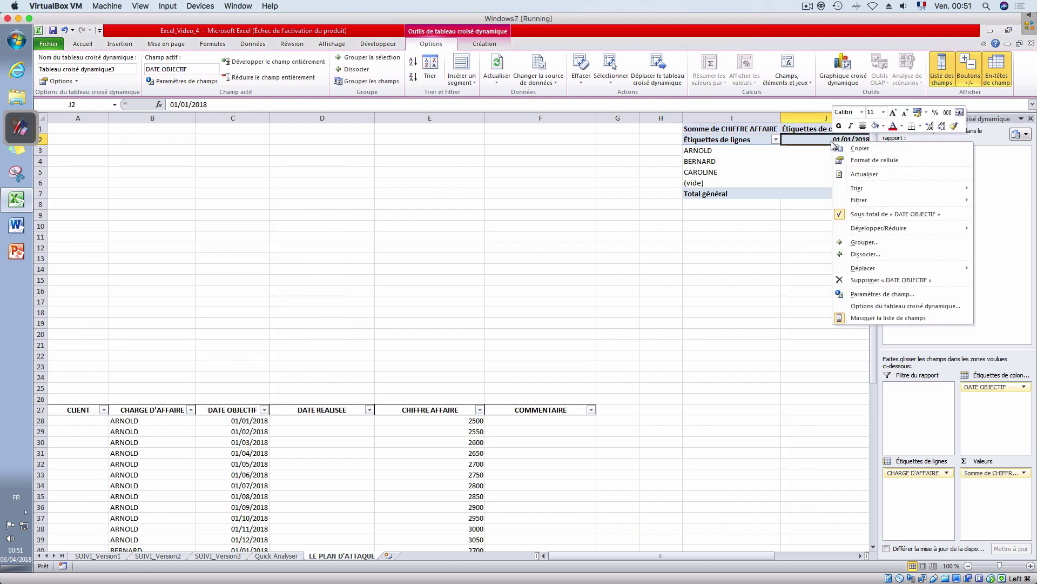
{"action": "left_click", "coordinate": [853, 246]}
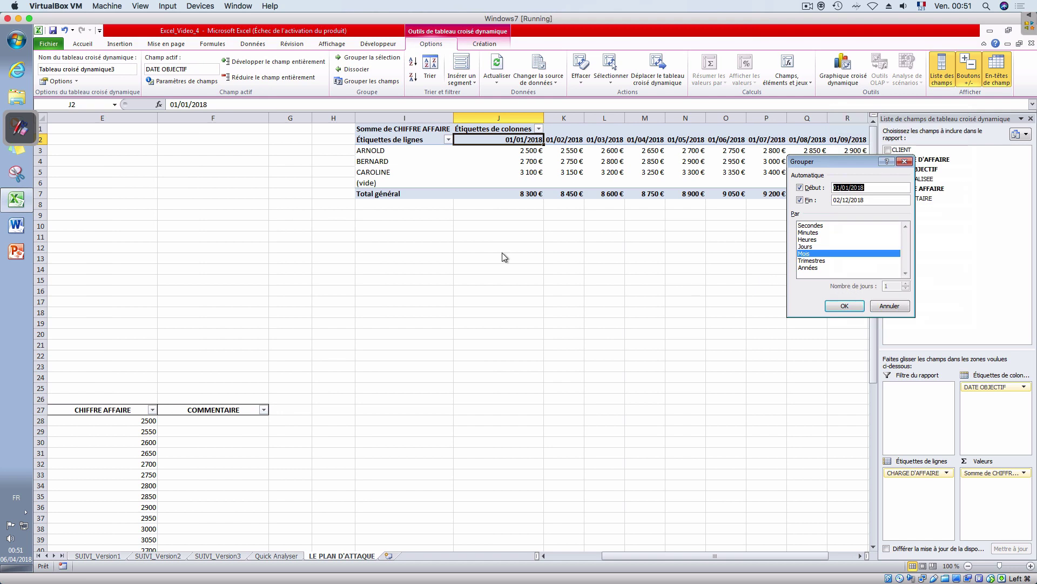
{"action": "left_click", "coordinate": [820, 267]}
{"action": "left_click", "coordinate": [842, 306]}
{"action": "left_click", "coordinate": [608, 280]}
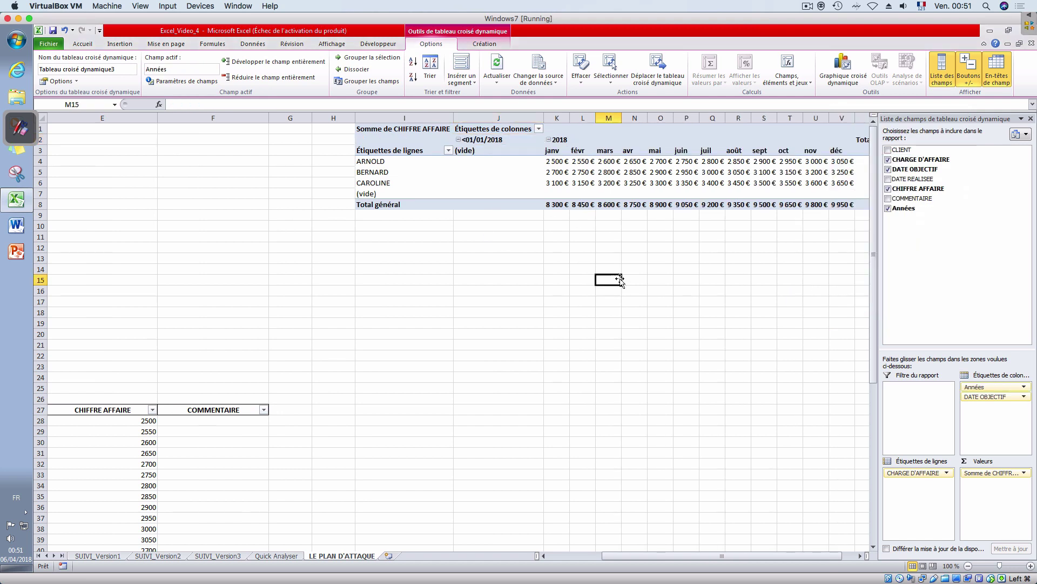
{"action": "left_click_drag", "start_coordinate": [783, 555], "coordinate": [716, 554]}
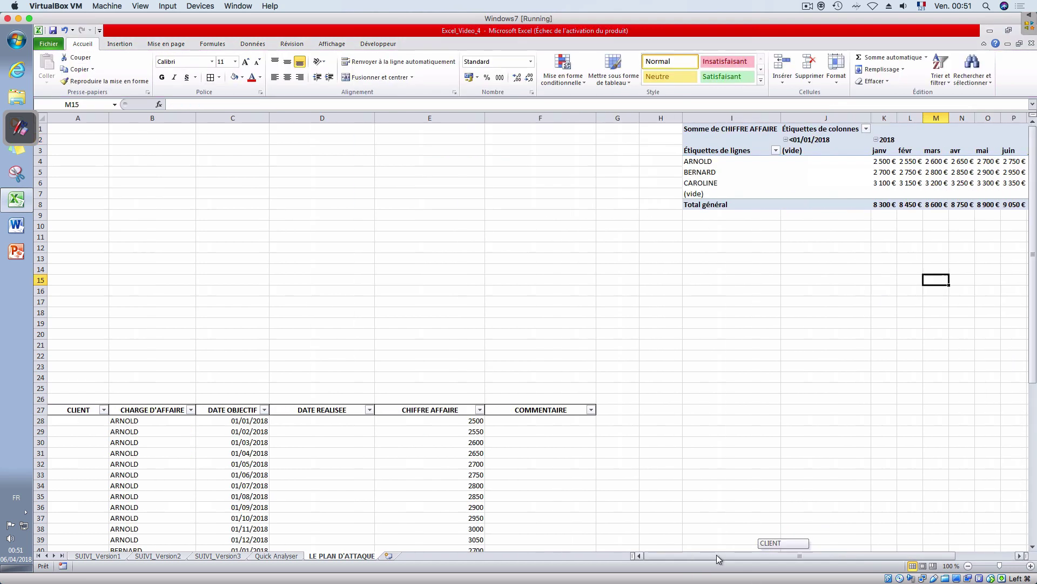
- Insert a 2D stacked column chart from the pivot table and switch its rows and columns so months form the horizontal axis
{"action": "left_click", "coordinate": [891, 160]}
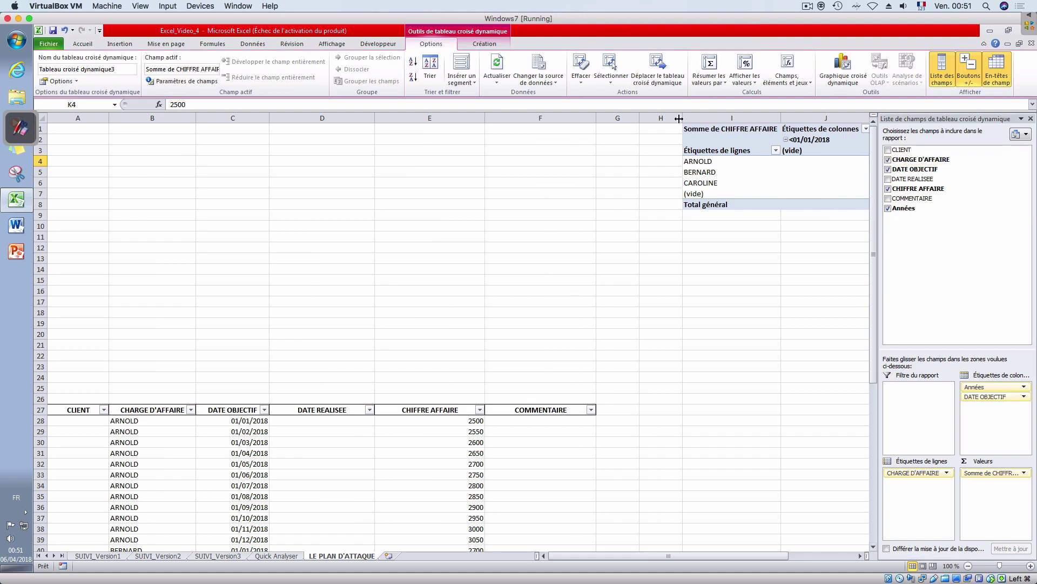
{"action": "left_click", "coordinate": [118, 44]}
{"action": "left_click", "coordinate": [261, 67]}
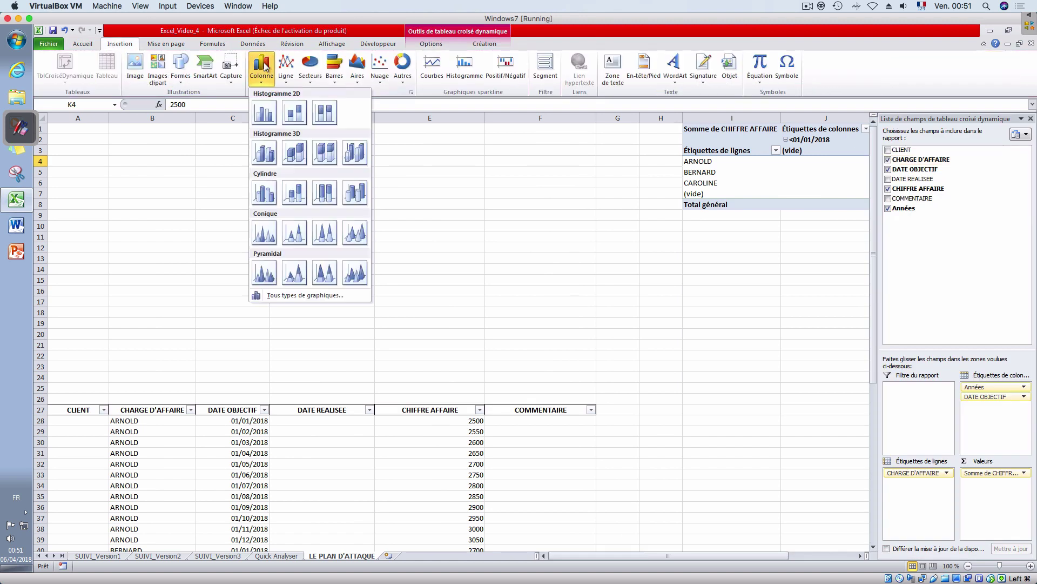
{"action": "left_click", "coordinate": [294, 113]}
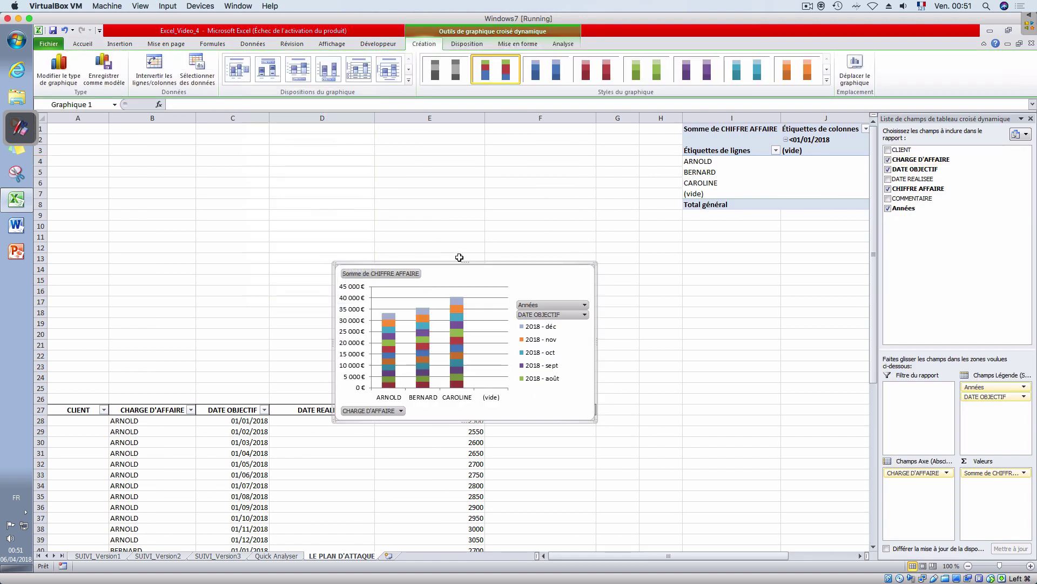
{"action": "left_click", "coordinate": [156, 64]}
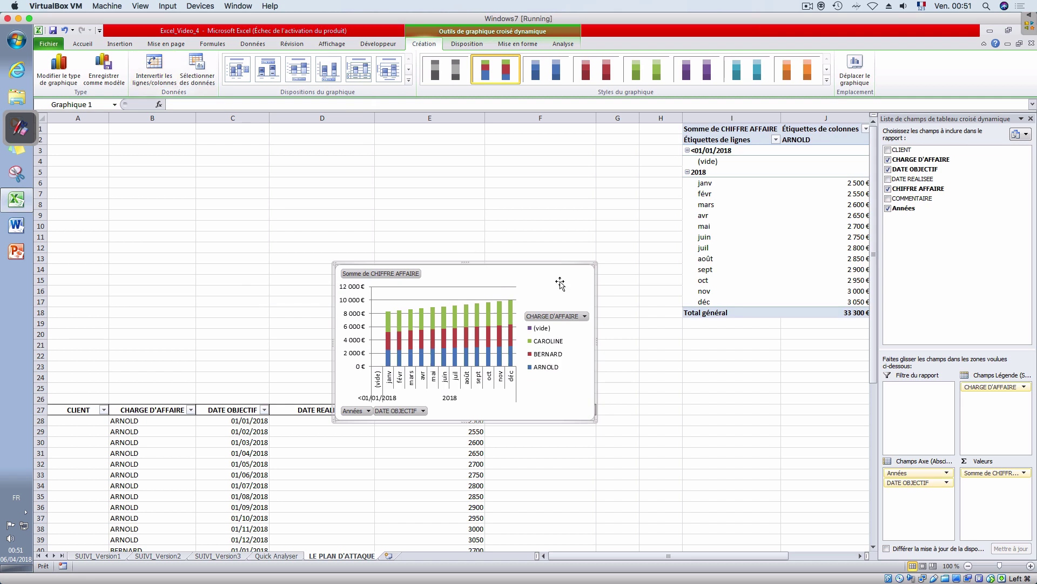
- Move the pivot chart above the data table and enlarge it to cover about columns A to F, rows 2 to 25
{"action": "left_click_drag", "start_coordinate": [550, 282], "coordinate": [298, 167]}
{"action": "left_click_drag", "start_coordinate": [341, 305], "coordinate": [576, 379]}
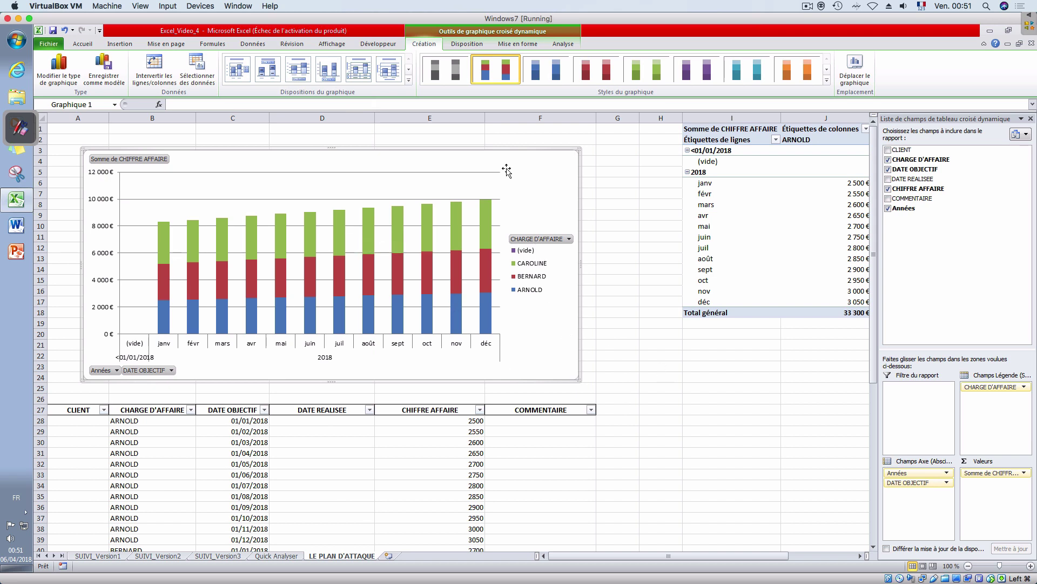
{"action": "left_click_drag", "start_coordinate": [512, 164], "coordinate": [502, 153]}
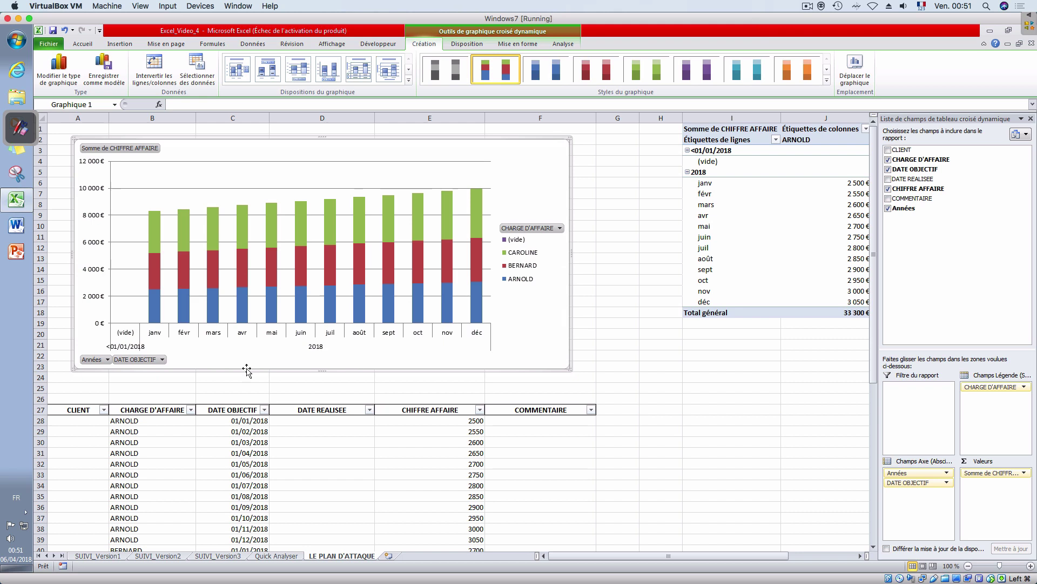
{"action": "left_click_drag", "start_coordinate": [322, 377], "coordinate": [325, 379]}
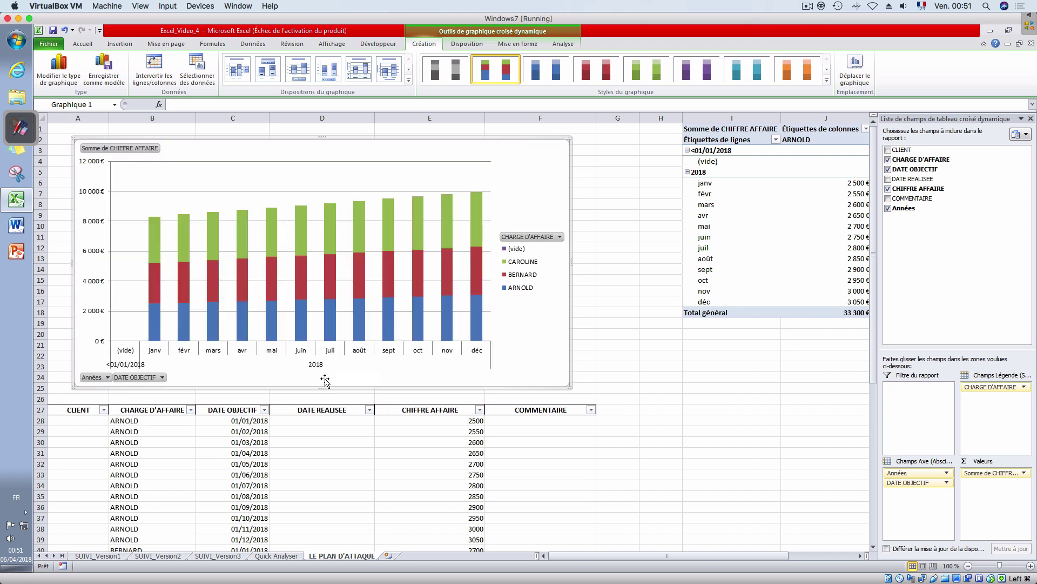
- Set the chart area's object positioning to Déplacer sans dimensionner avec les cellules
{"action": "right_click", "coordinate": [324, 379]}
{"action": "left_click", "coordinate": [378, 358]}
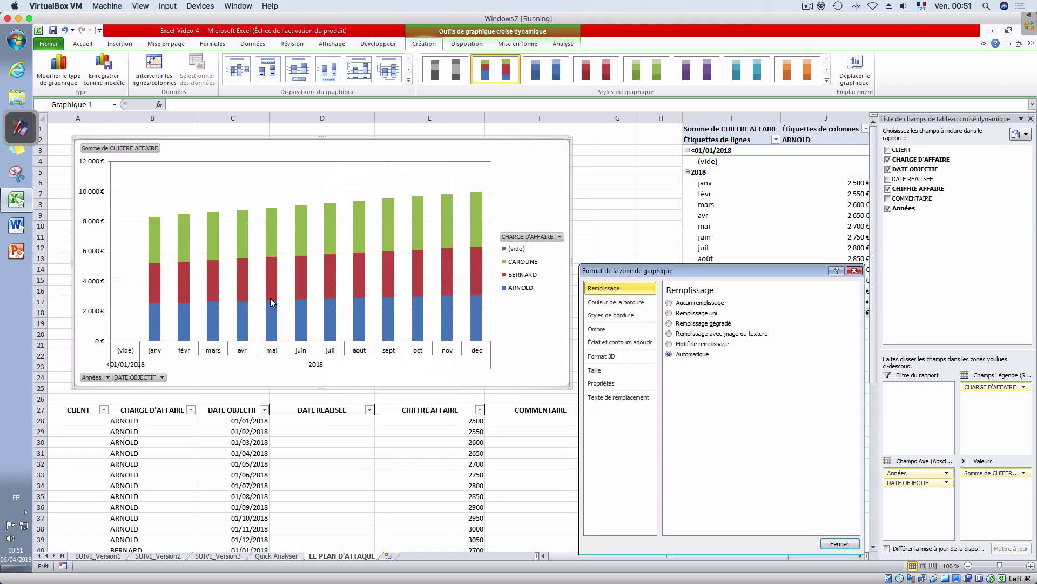
{"action": "left_click", "coordinate": [608, 383]}
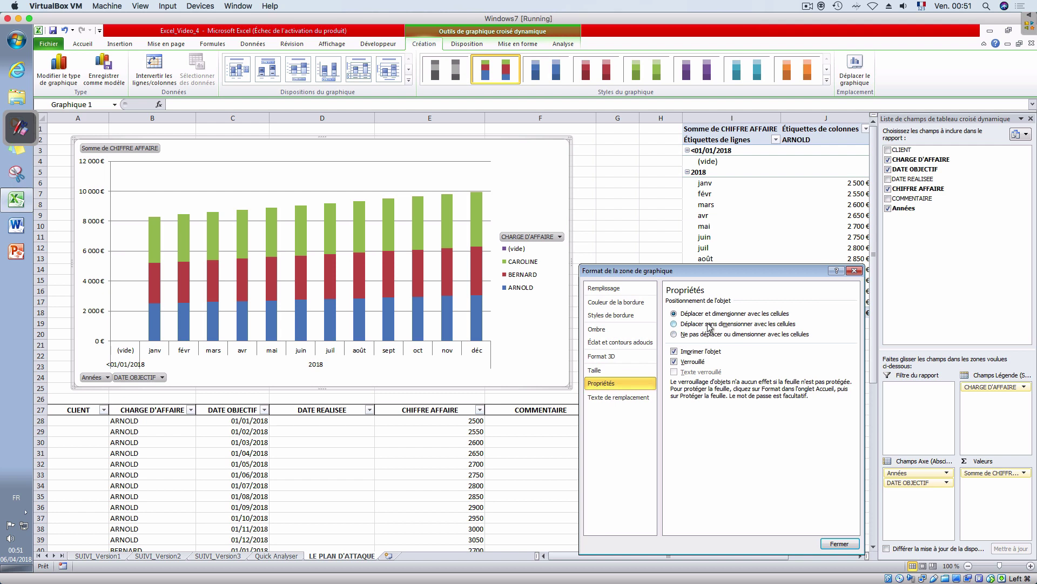
{"action": "left_click", "coordinate": [709, 327]}
{"action": "left_click", "coordinate": [839, 544]}
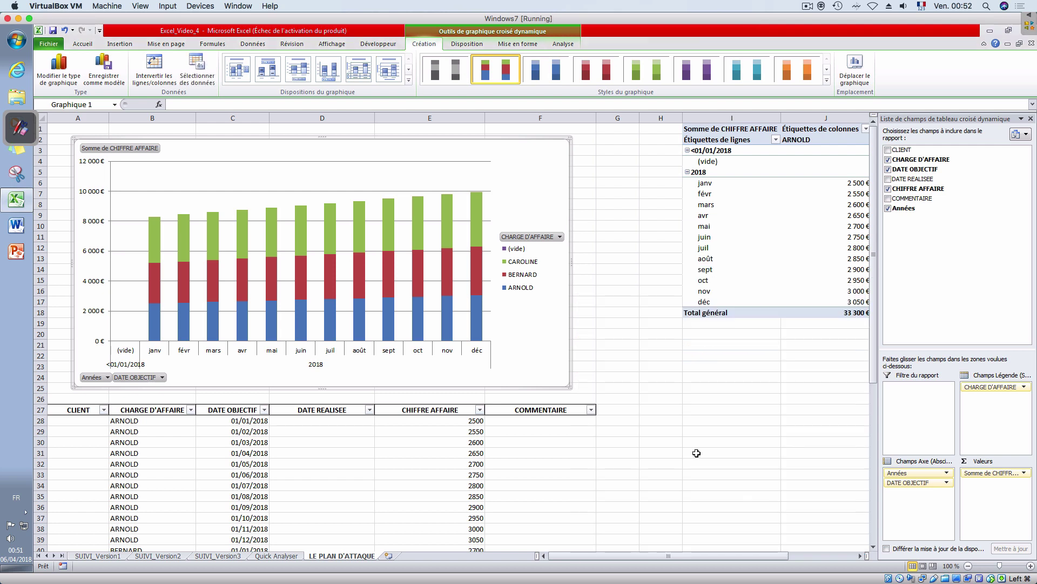
{"action": "left_click", "coordinate": [724, 453]}
- Insert a CHARGE D'AFFAIRE slicer for the pivot chart and fit it between chart and pivot table, about 8,92 cm high and 4,31 cm wide
{"action": "left_click", "coordinate": [534, 339]}
{"action": "mouse_move", "coordinate": [476, 332]}
{"action": "left_click", "coordinate": [463, 44]}
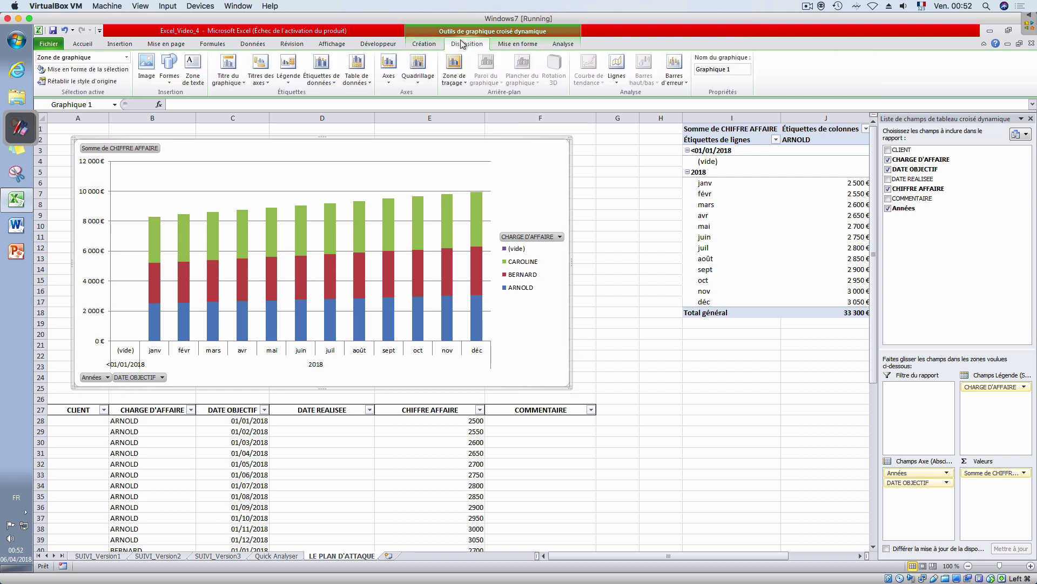
{"action": "left_click", "coordinate": [561, 45]}
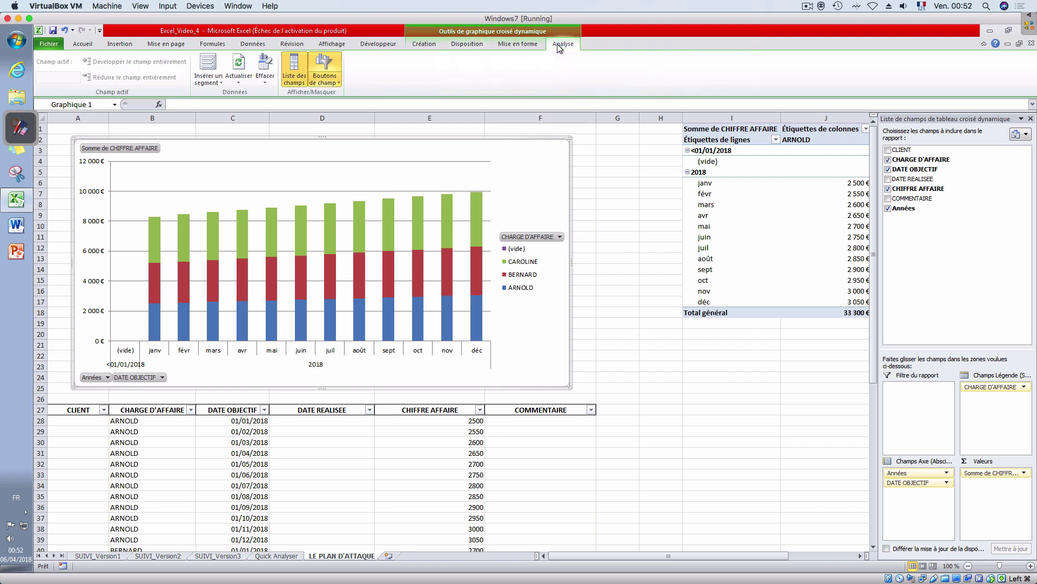
{"action": "left_click", "coordinate": [208, 64]}
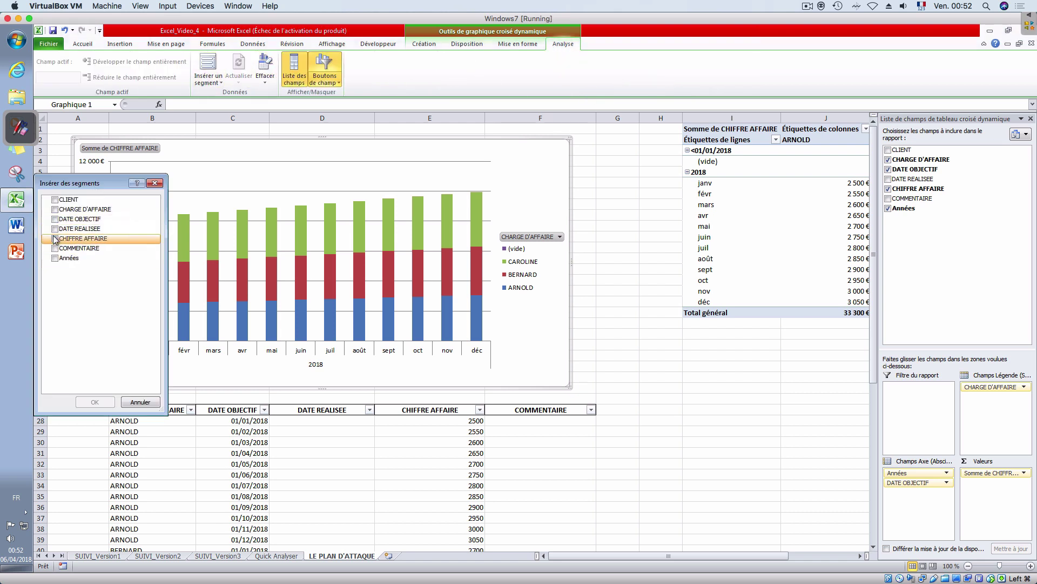
{"action": "left_click", "coordinate": [56, 210]}
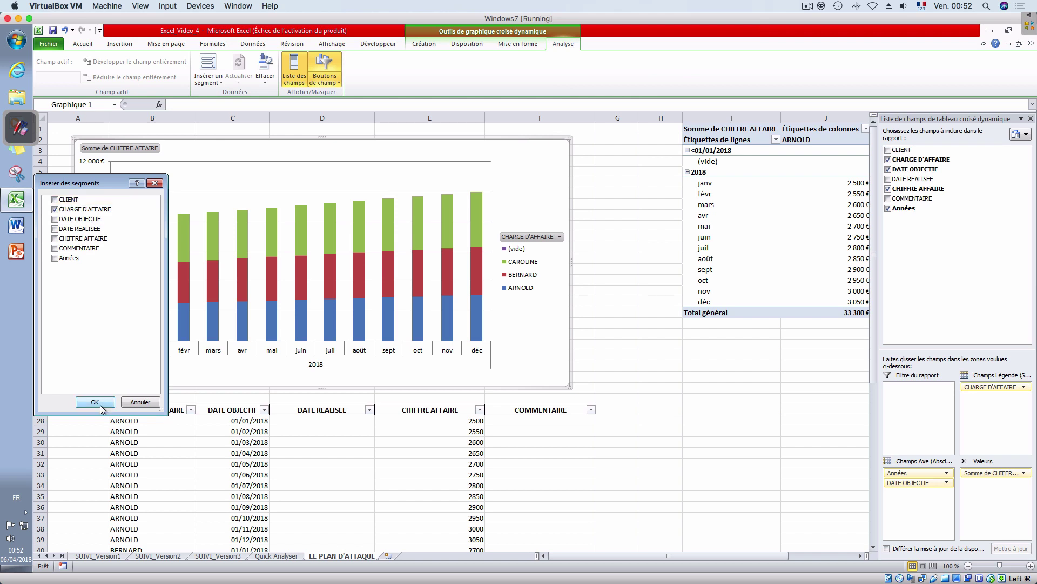
{"action": "left_click", "coordinate": [95, 402]}
{"action": "left_click_drag", "start_coordinate": [445, 268], "coordinate": [609, 142]}
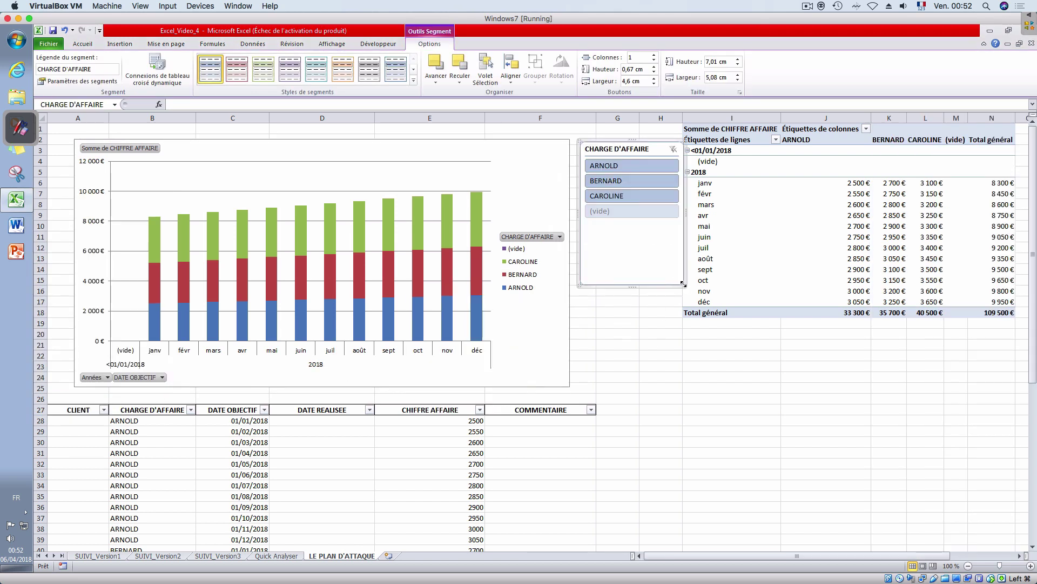
{"action": "left_click_drag", "start_coordinate": [683, 284], "coordinate": [669, 324]}
- Review the slicer's object positioning options relative to the cells in its size and properties settings
{"action": "right_click", "coordinate": [660, 314]}
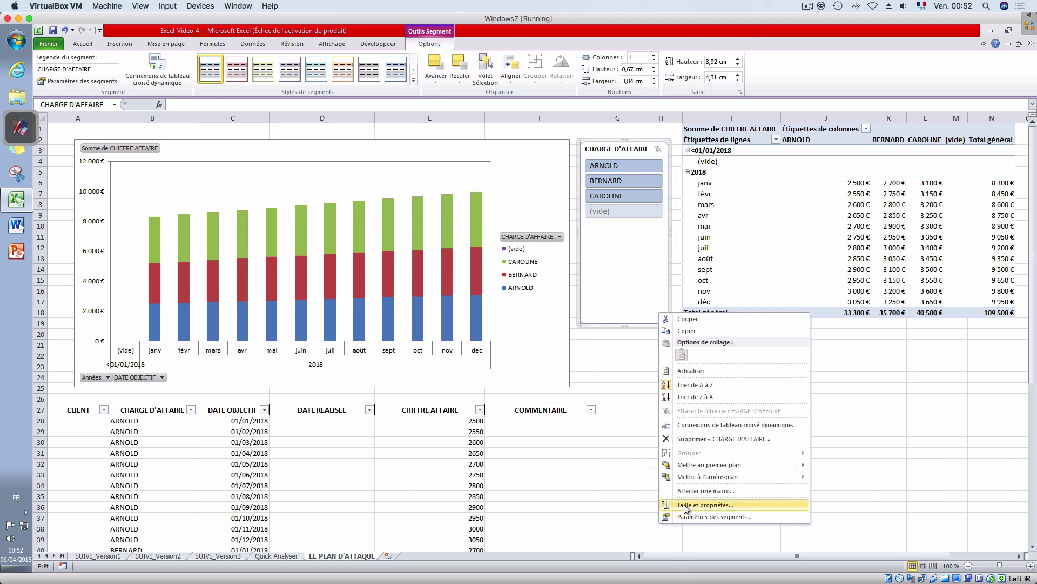
{"action": "left_click", "coordinate": [705, 504]}
{"action": "left_click", "coordinate": [618, 322]}
{"action": "left_click", "coordinate": [618, 336]}
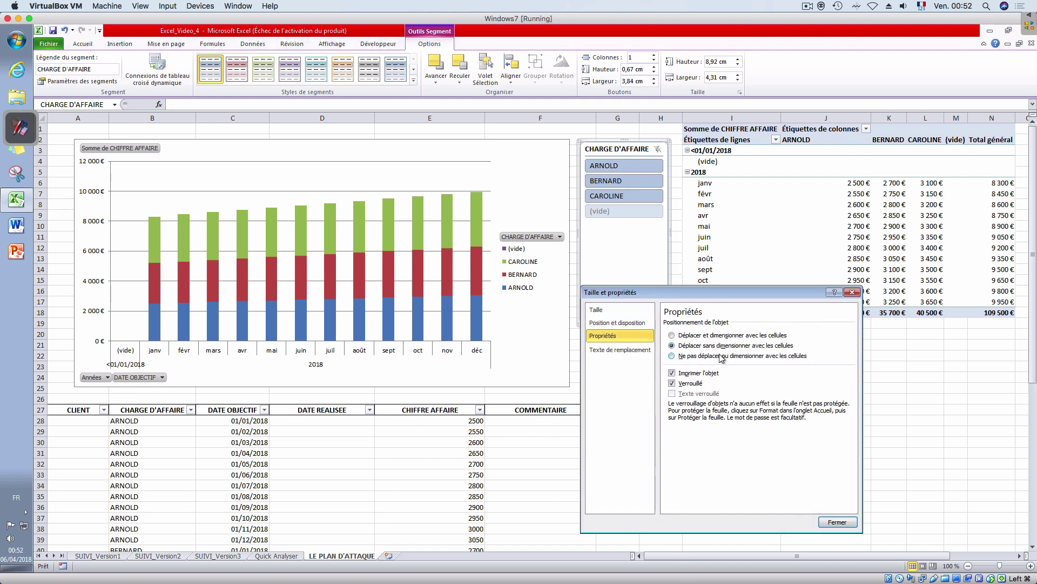
{"action": "left_click", "coordinate": [832, 522]}
{"action": "left_click", "coordinate": [733, 452]}
- Filter the pivot chart with the slicer by each of the three account managers in turn, and clear the filter
{"action": "left_click", "coordinate": [617, 167]}
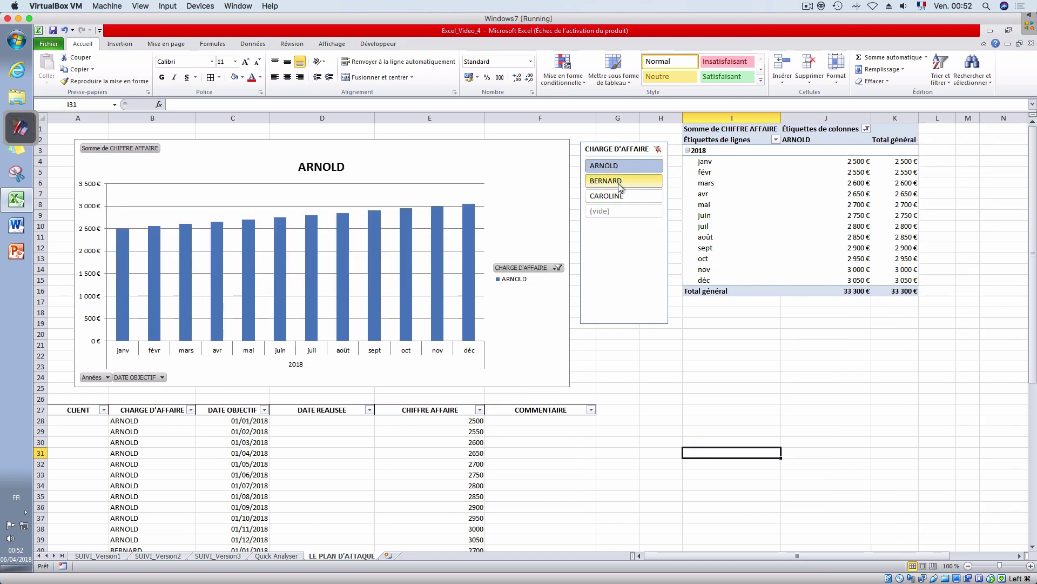
{"action": "left_click", "coordinate": [618, 183]}
{"action": "left_click", "coordinate": [620, 198]}
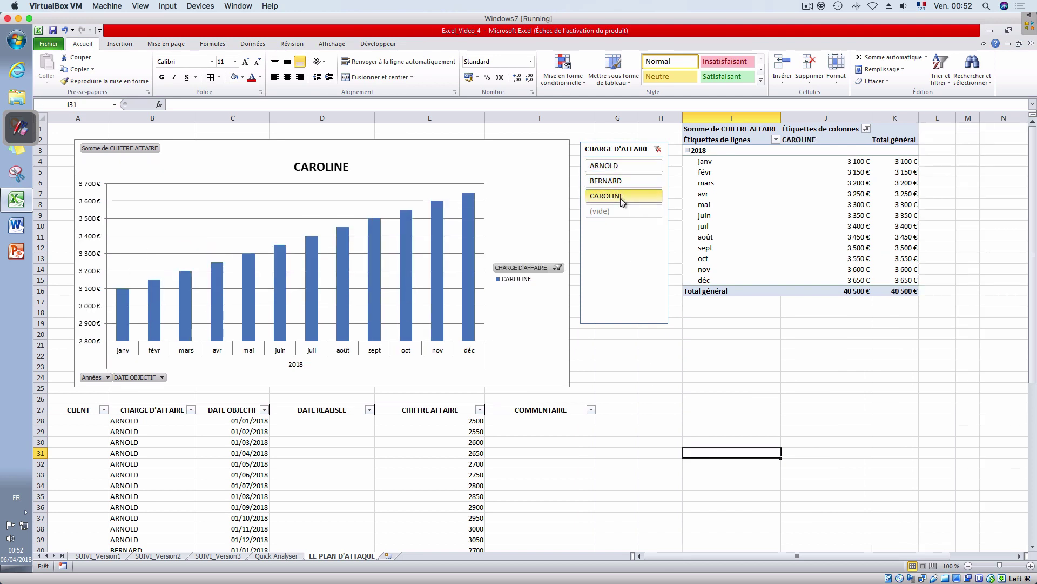
{"action": "left_click", "coordinate": [658, 150]}
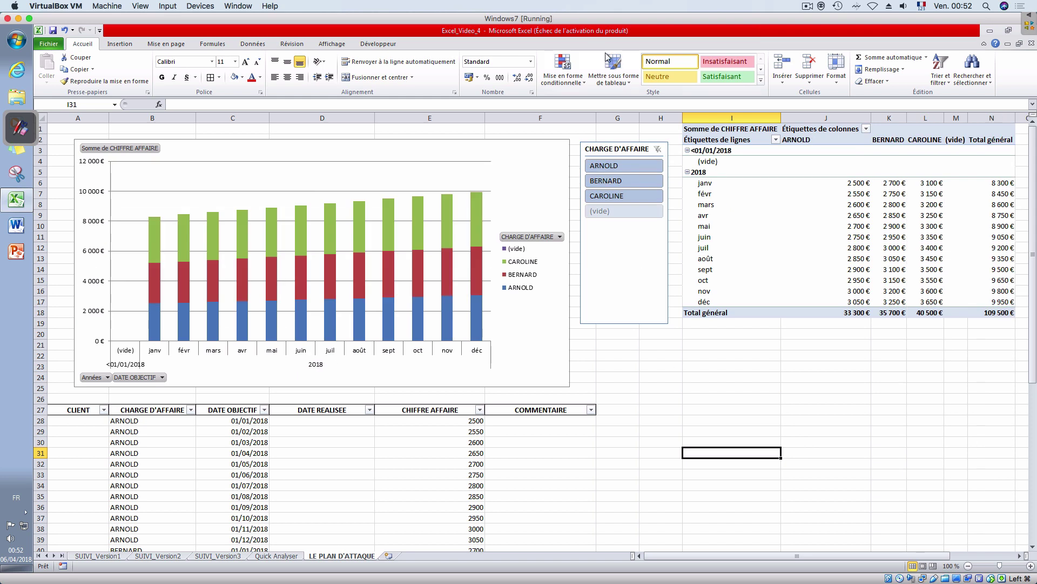
- Step the slicer through the account managers again, leaving the chart filtered on the third one
{"action": "left_click", "coordinate": [637, 161]}
{"action": "left_click", "coordinate": [640, 182]}
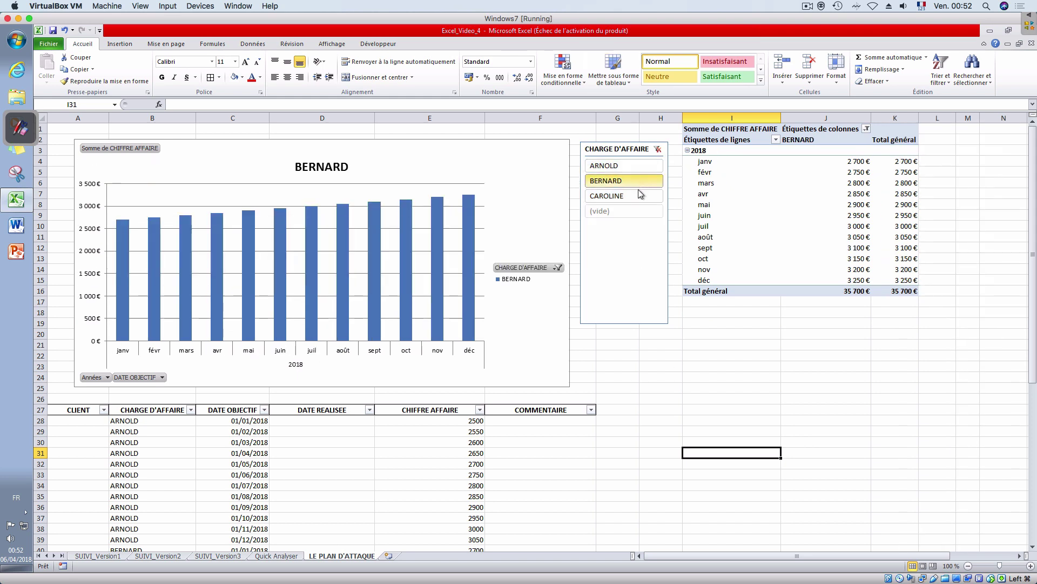
{"action": "left_click", "coordinate": [637, 196]}
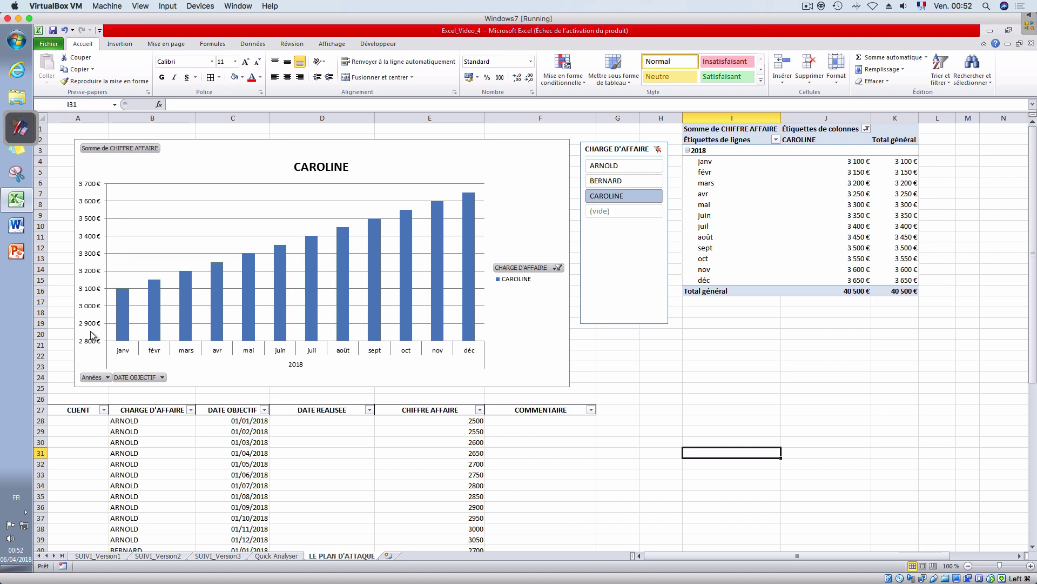
- Fix the minimum of the pivot chart's vertical axis at 0 and filter the chart by the second and the first account manager
{"action": "left_click", "coordinate": [88, 276]}
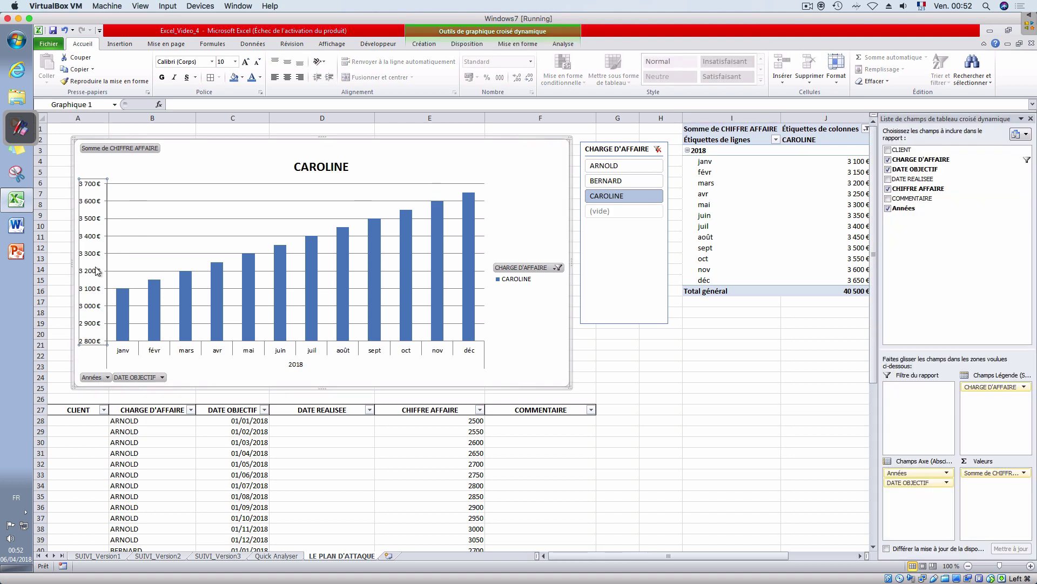
{"action": "double_click", "coordinate": [97, 271]}
{"action": "left_click", "coordinate": [770, 302]}
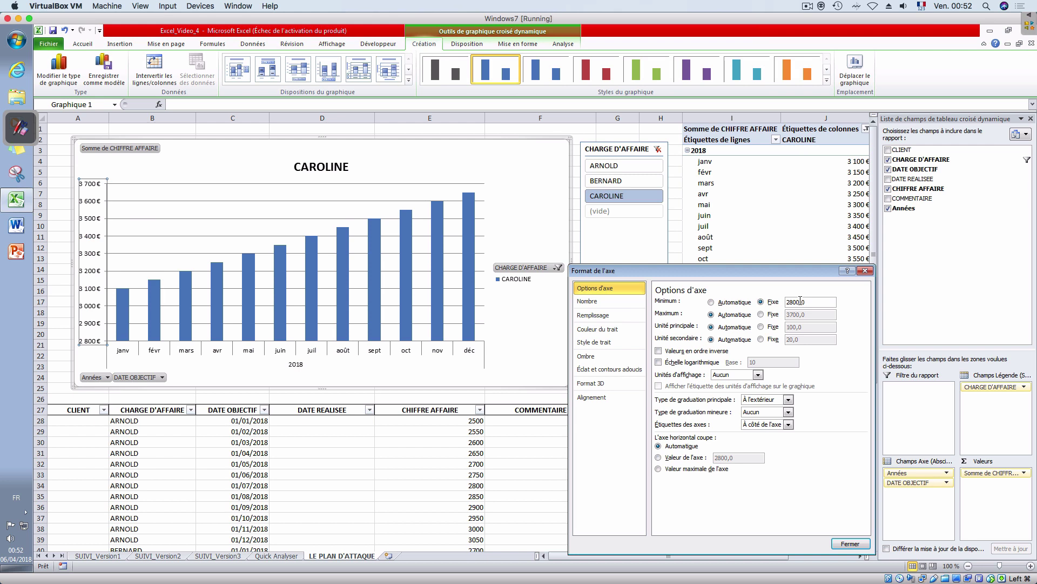
{"action": "left_click", "coordinate": [712, 302]}
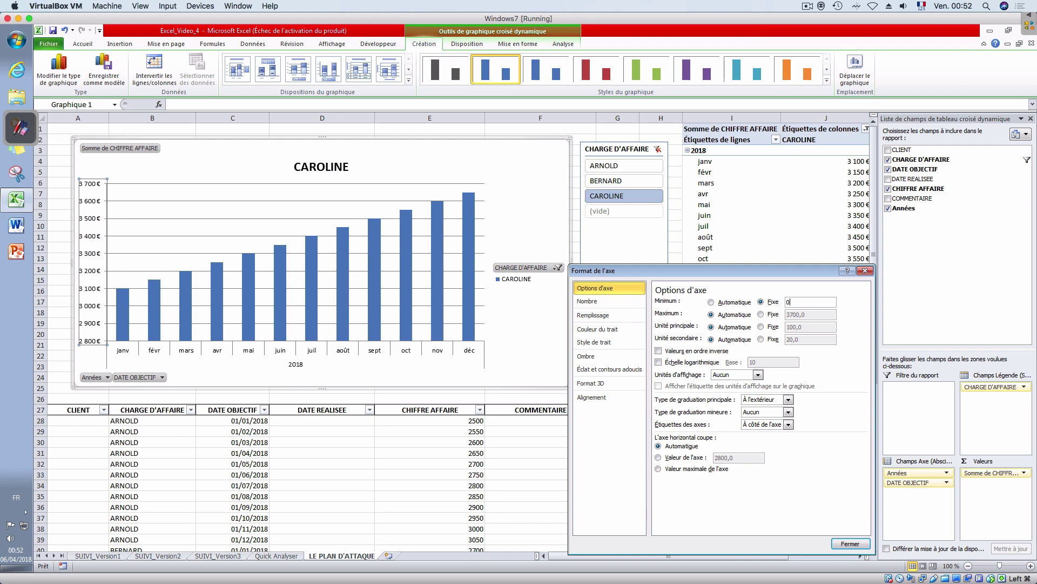
{"action": "left_click", "coordinate": [850, 544]}
{"action": "left_click", "coordinate": [715, 425]}
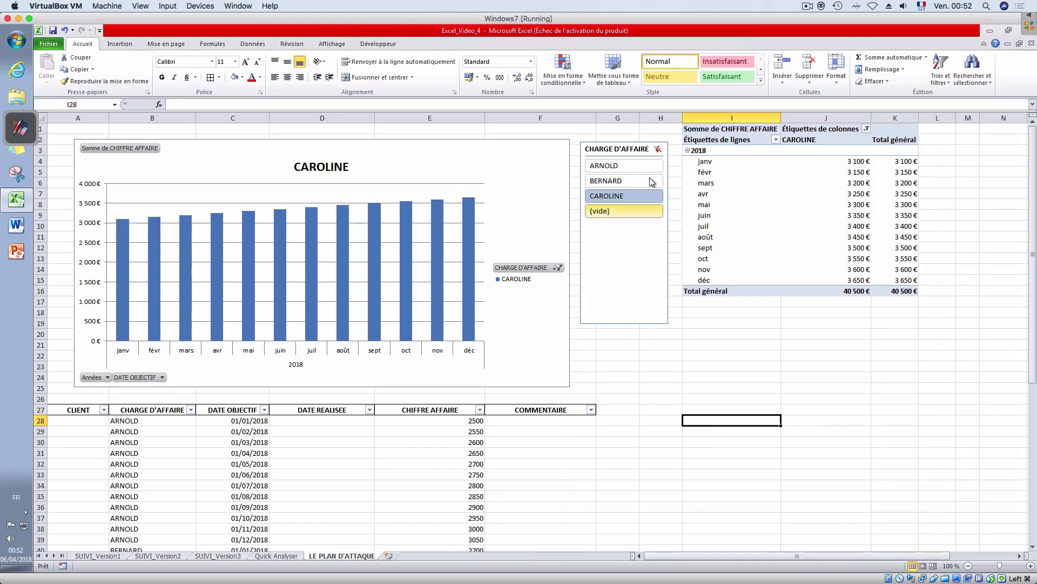
{"action": "left_click", "coordinate": [643, 178]}
{"action": "left_click", "coordinate": [642, 168]}
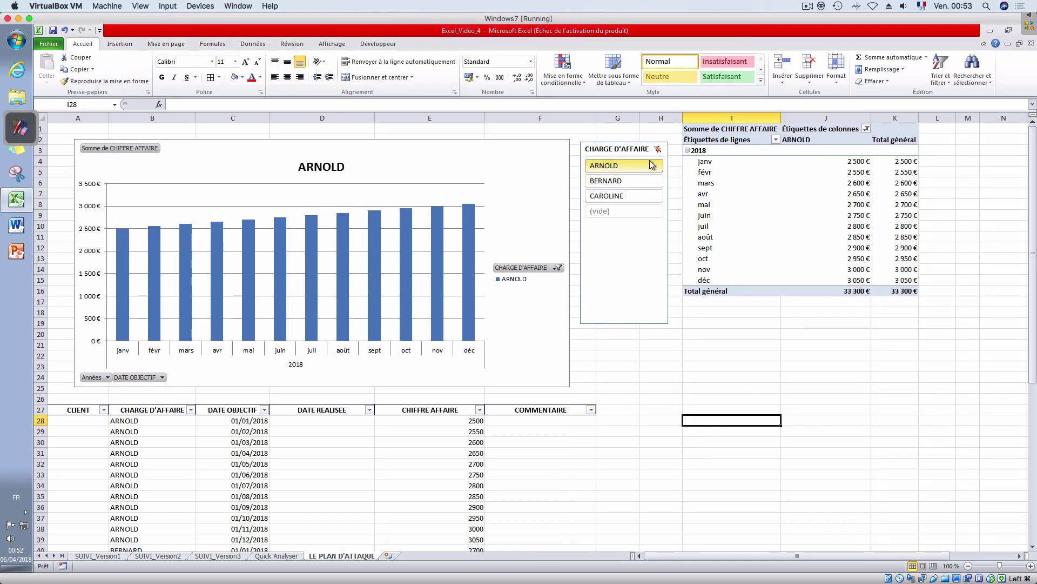
- Add data labels to the pivot chart's columns and look into the data series format options
{"action": "left_click", "coordinate": [383, 186]}
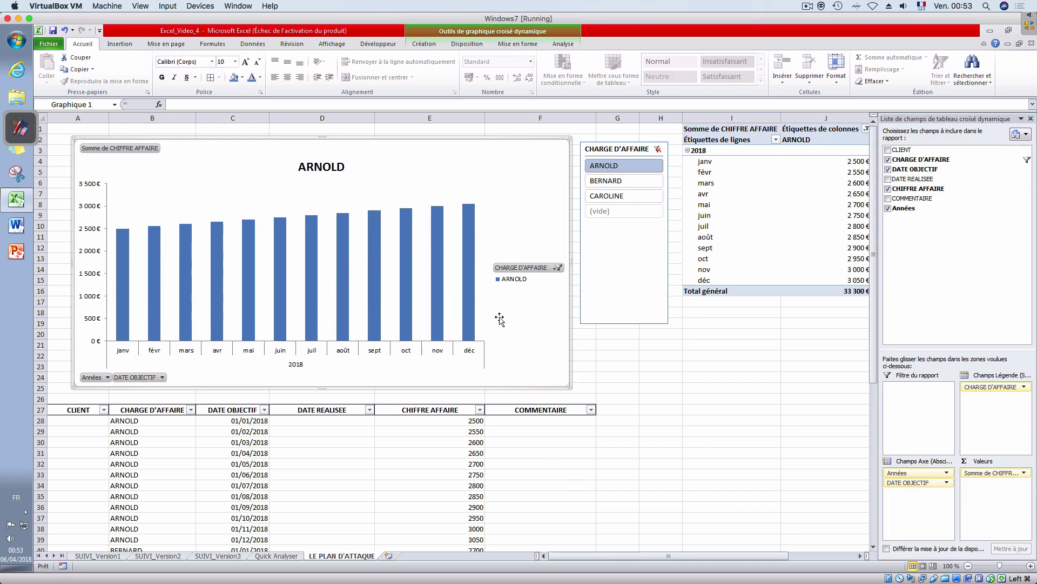
{"action": "left_click", "coordinate": [377, 251]}
{"action": "right_click", "coordinate": [377, 251]}
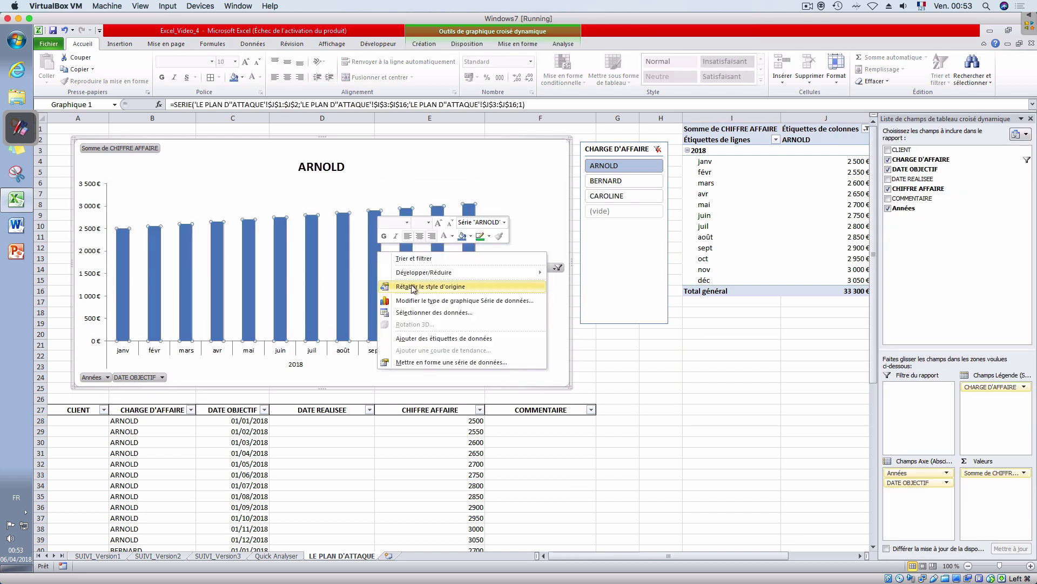
{"action": "left_click", "coordinate": [427, 338]}
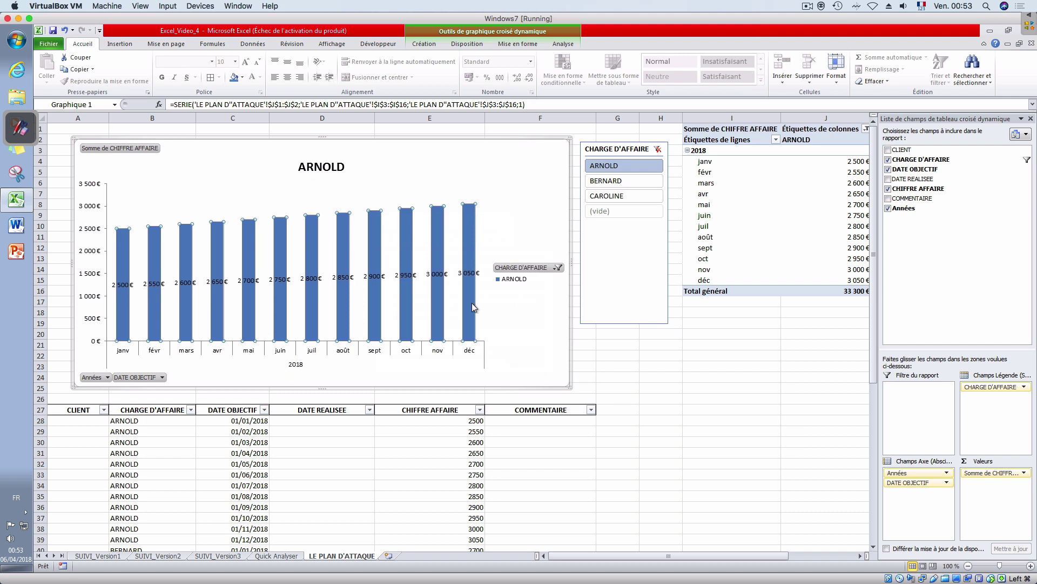
{"action": "right_click", "coordinate": [466, 273]}
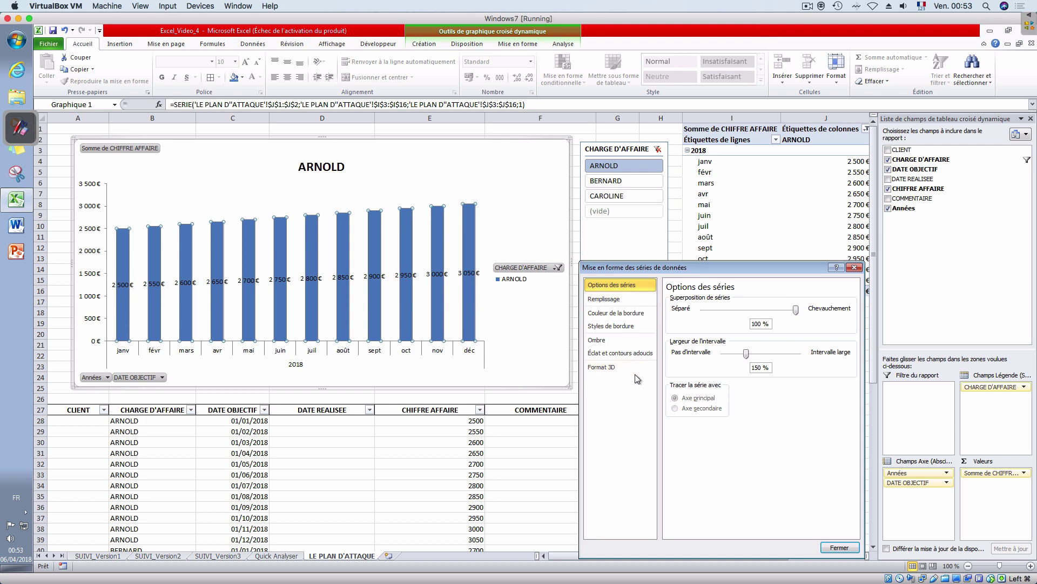
{"action": "left_click", "coordinate": [839, 547]}
- Try the label positions Bord intérieur and Intérieur base plus category and series names, and restore the Centre position with values only
{"action": "left_click", "coordinate": [468, 275]}
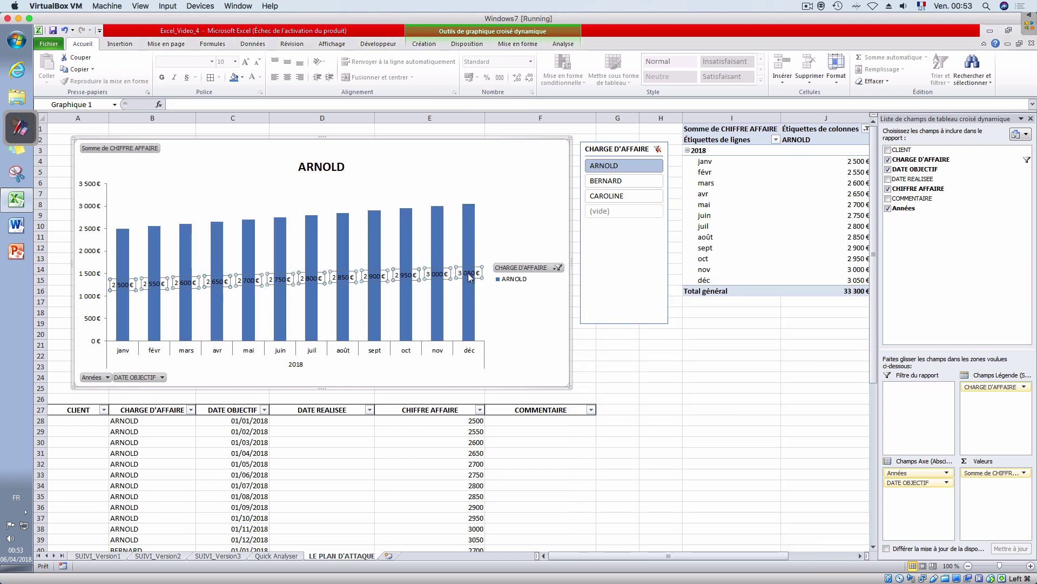
{"action": "right_click", "coordinate": [470, 277]}
{"action": "left_click", "coordinate": [521, 372]}
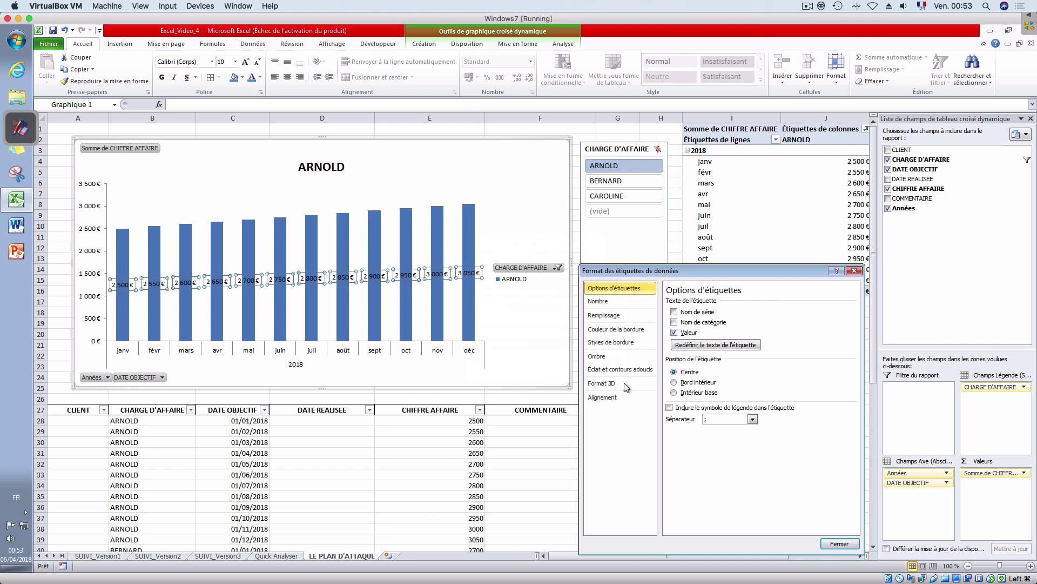
{"action": "left_click", "coordinate": [692, 383]}
{"action": "left_click", "coordinate": [695, 393]}
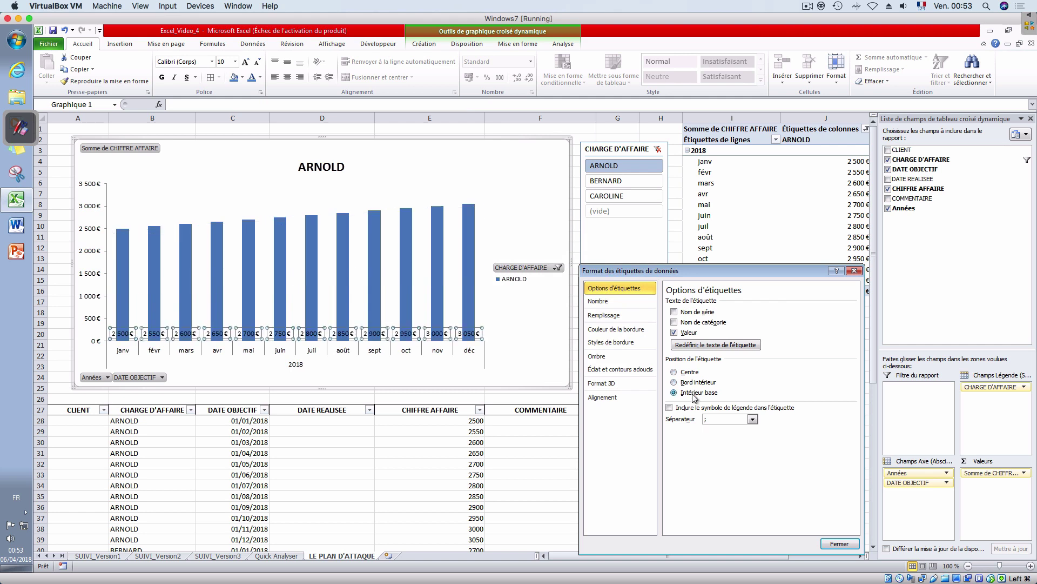
{"action": "left_click", "coordinate": [691, 373]}
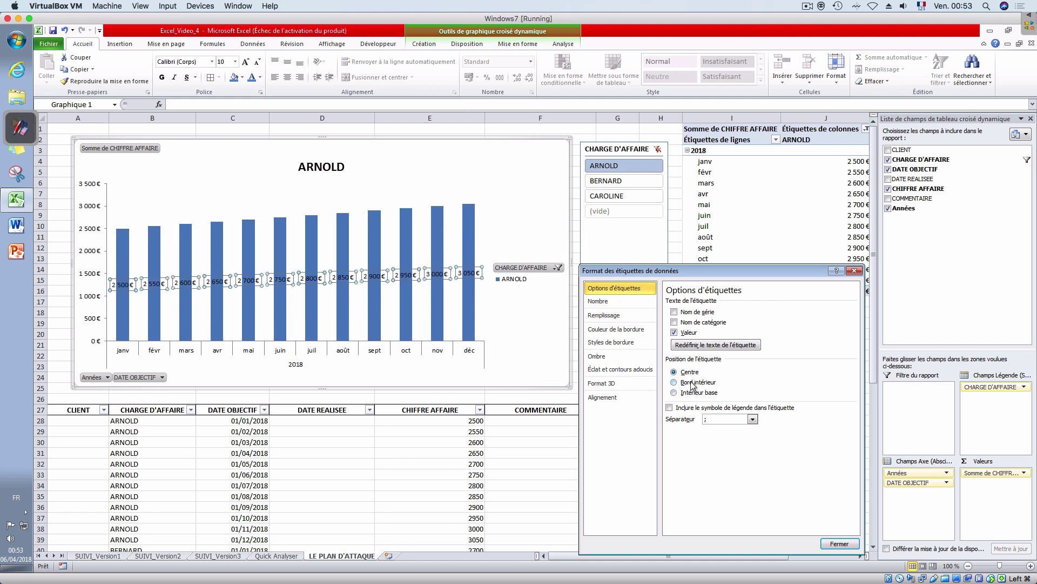
{"action": "left_click", "coordinate": [679, 323]}
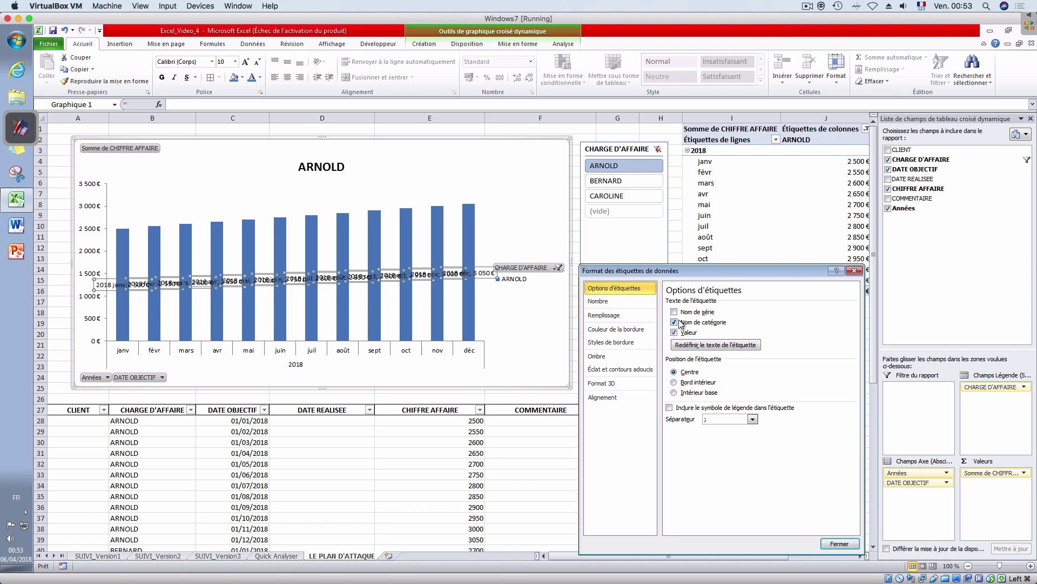
{"action": "left_click", "coordinate": [679, 321]}
{"action": "left_click", "coordinate": [678, 313]}
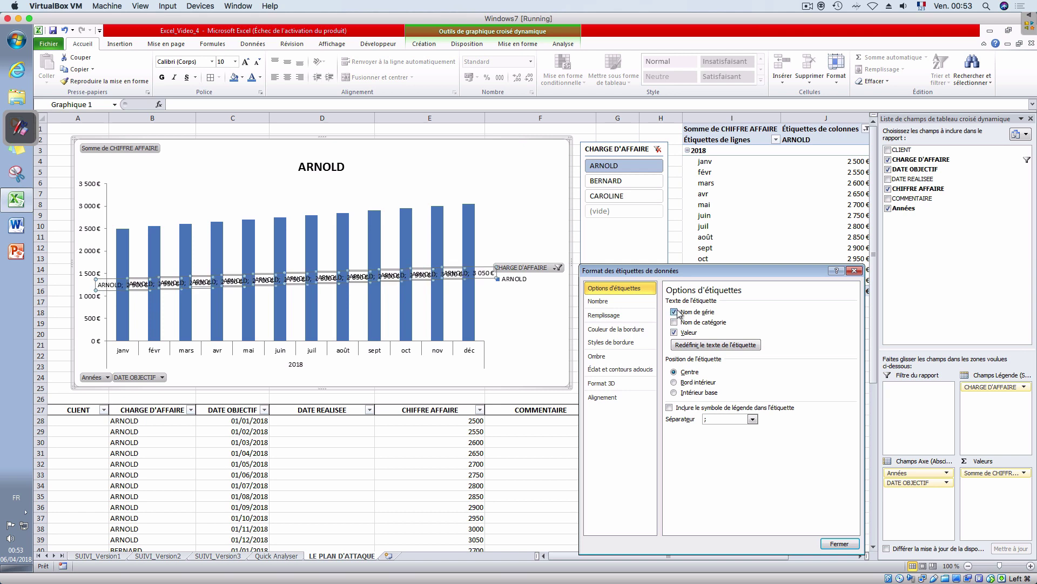
{"action": "left_click", "coordinate": [677, 312]}
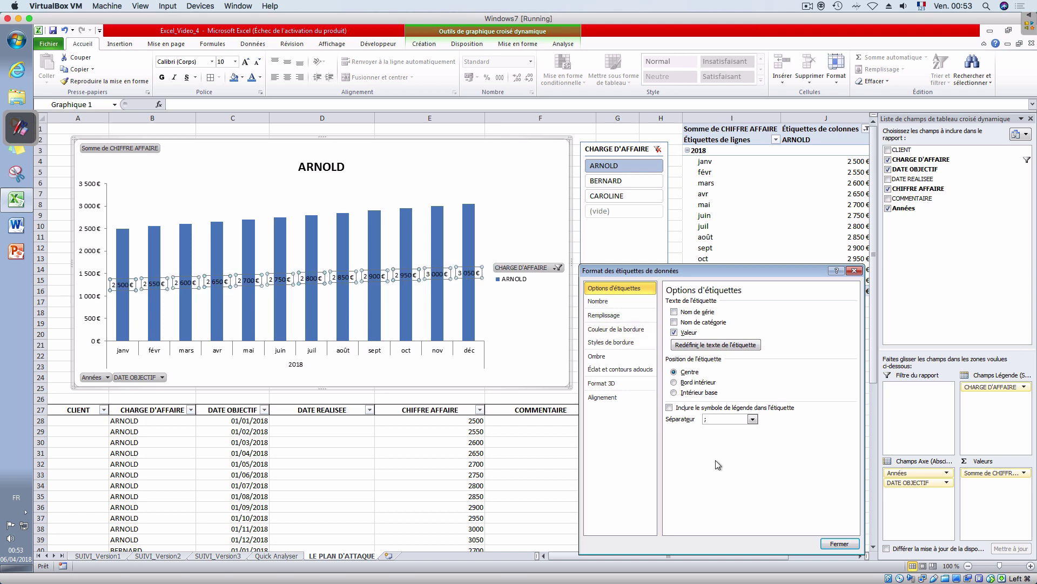
- Try the Haut vertical alignment for the chart's data labels and close their format settings
{"action": "left_click", "coordinate": [597, 397]}
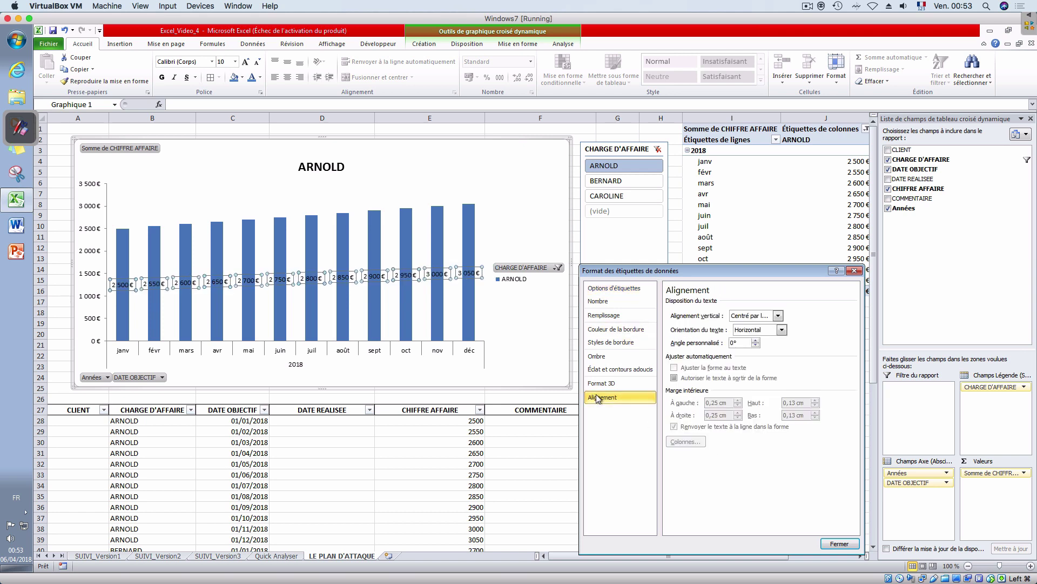
{"action": "left_click", "coordinate": [782, 330]}
{"action": "left_click", "coordinate": [778, 315]}
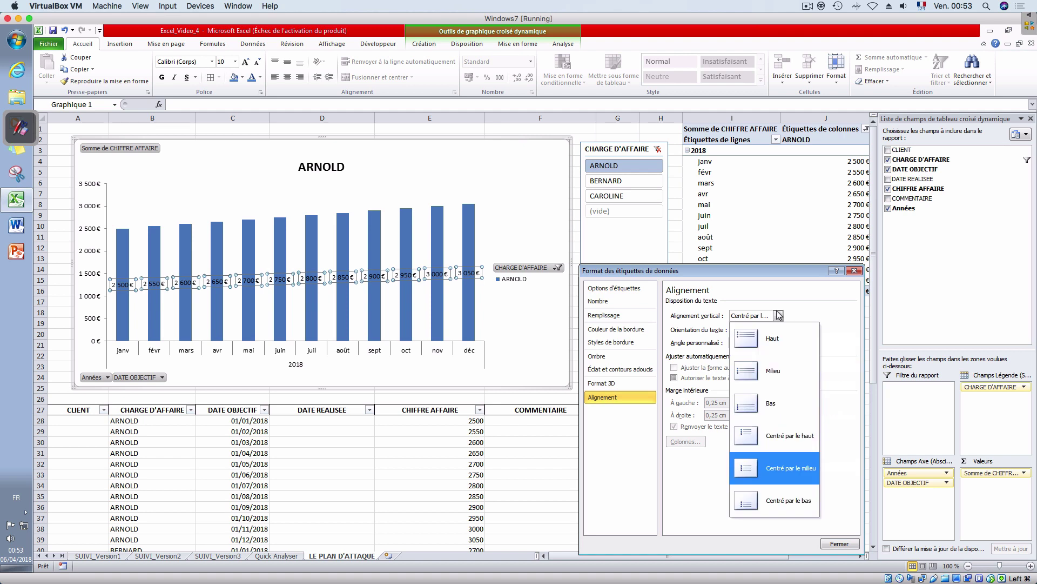
{"action": "left_click", "coordinate": [740, 339]}
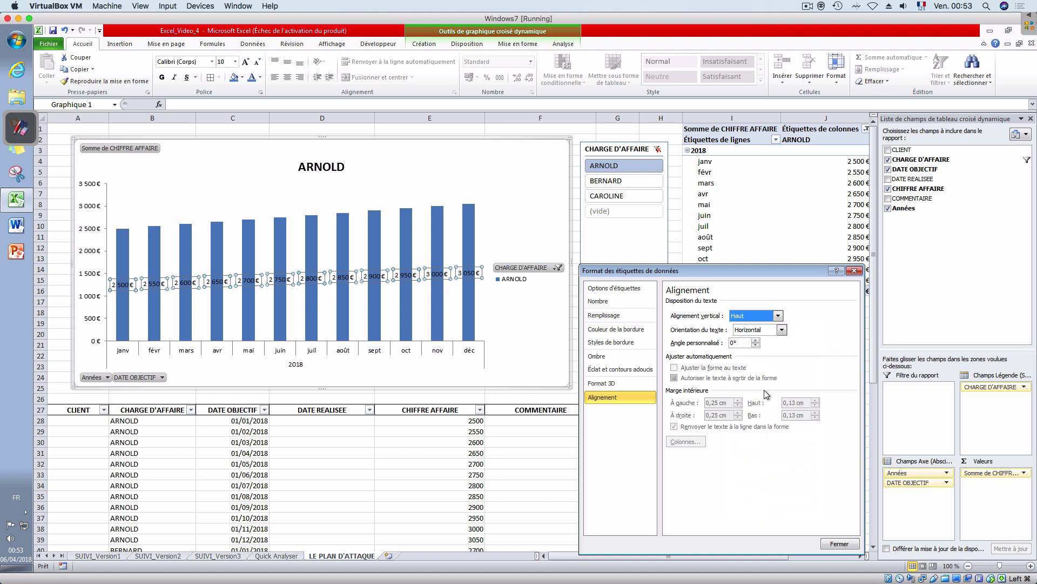
{"action": "key", "text": "Escape"}
{"action": "left_click", "coordinate": [673, 410]}
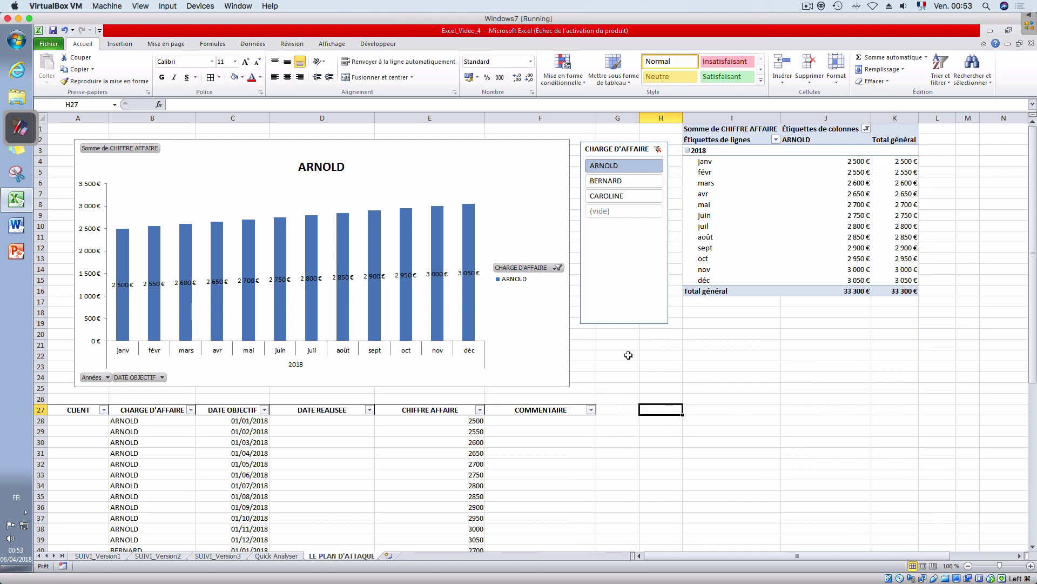
- Delete the data labels from the pivot chart's columns
{"action": "left_click", "coordinate": [468, 272]}
{"action": "key", "text": "Delete"}
{"action": "left_click", "coordinate": [756, 431]}
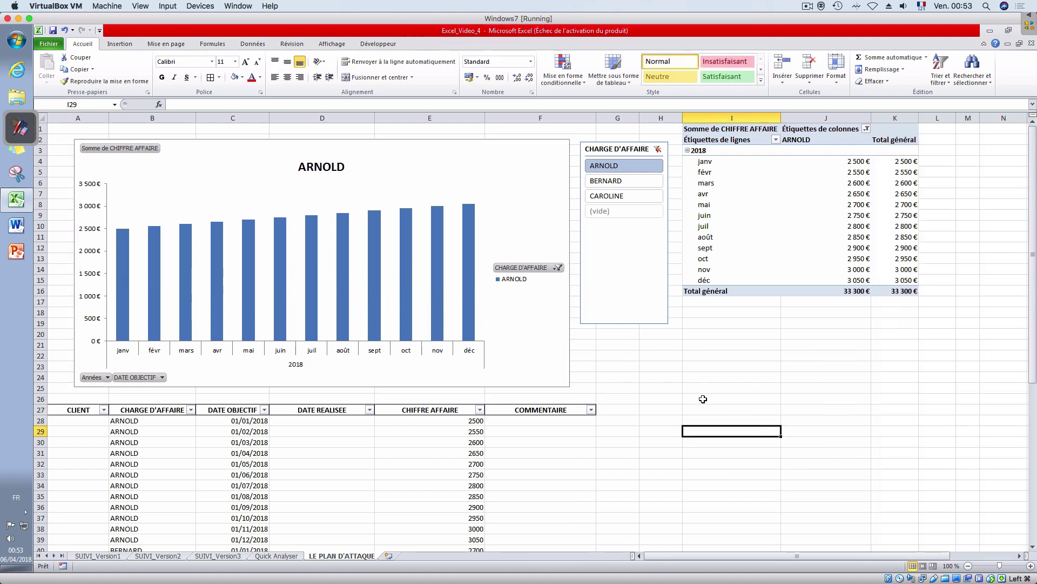
- Filter the pivot chart with the slicer by the second and third account managers, and clear the filter
{"action": "left_click", "coordinate": [624, 180]}
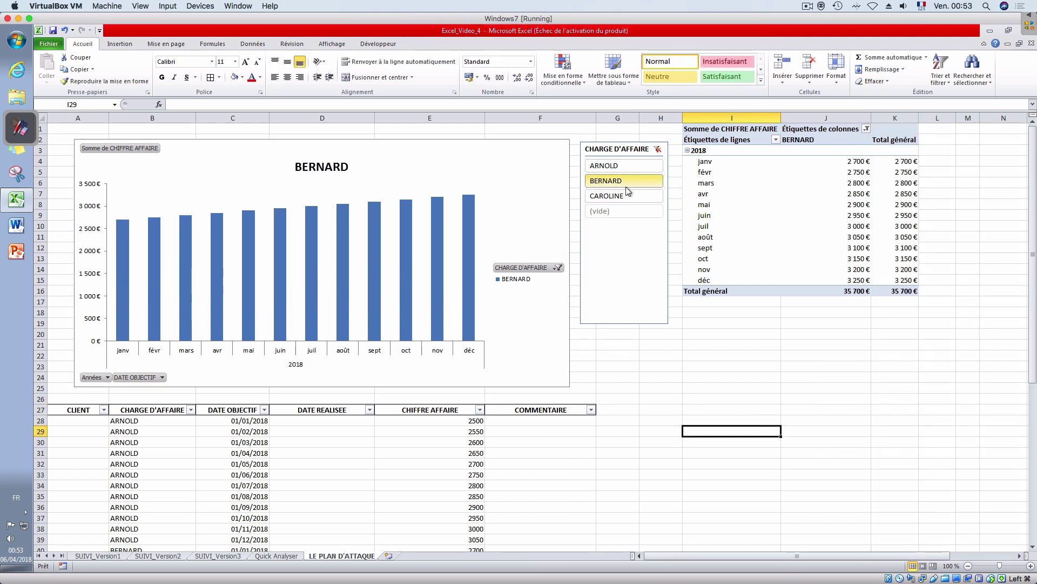
{"action": "left_click", "coordinate": [622, 195]}
{"action": "left_click", "coordinate": [658, 149]}
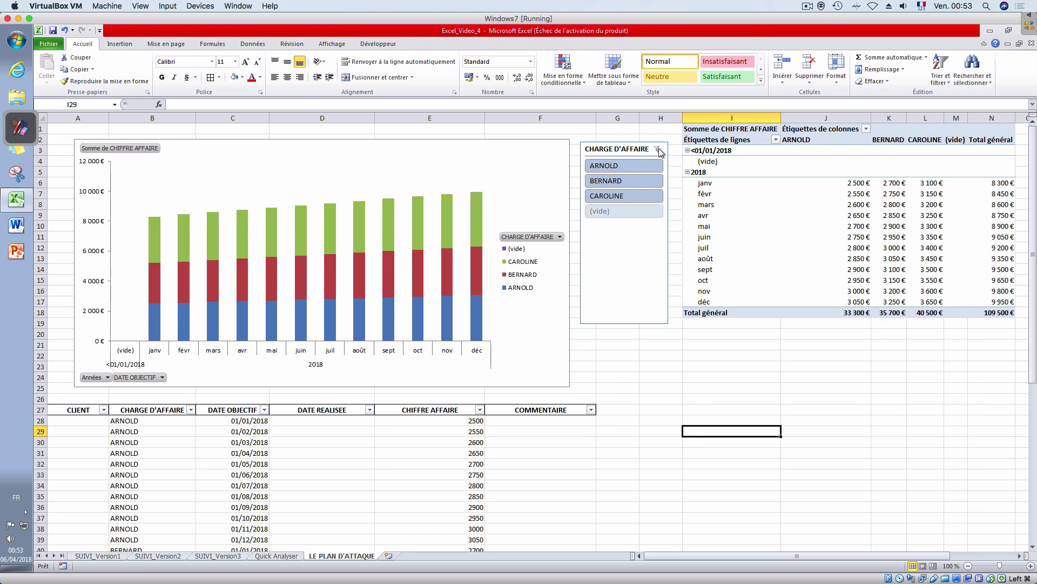
{"action": "left_click", "coordinate": [671, 398]}
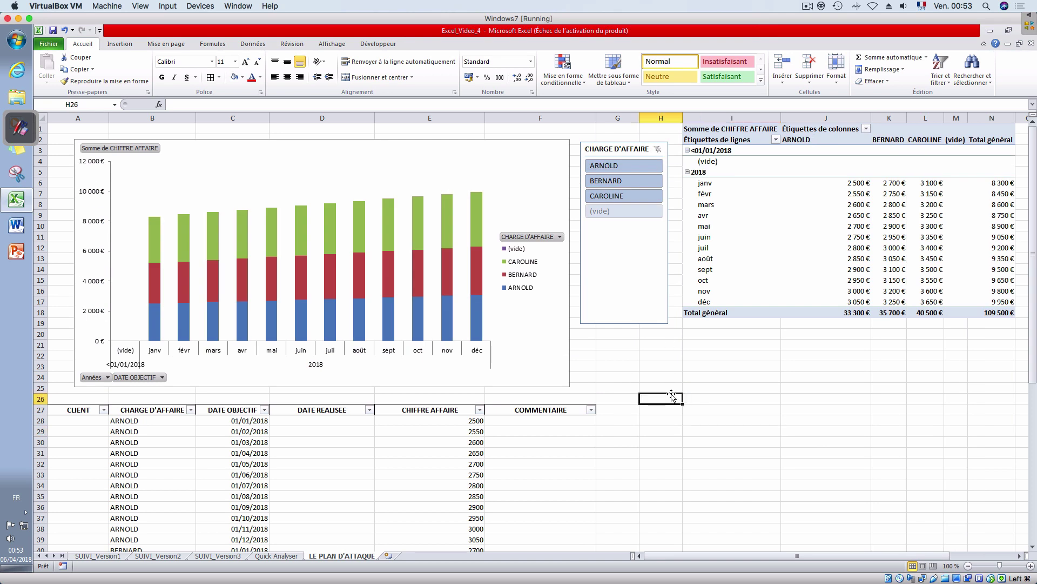
- Lower the top edge of the pivot chart's plot area to free space above the columns
{"action": "left_click", "coordinate": [189, 172]}
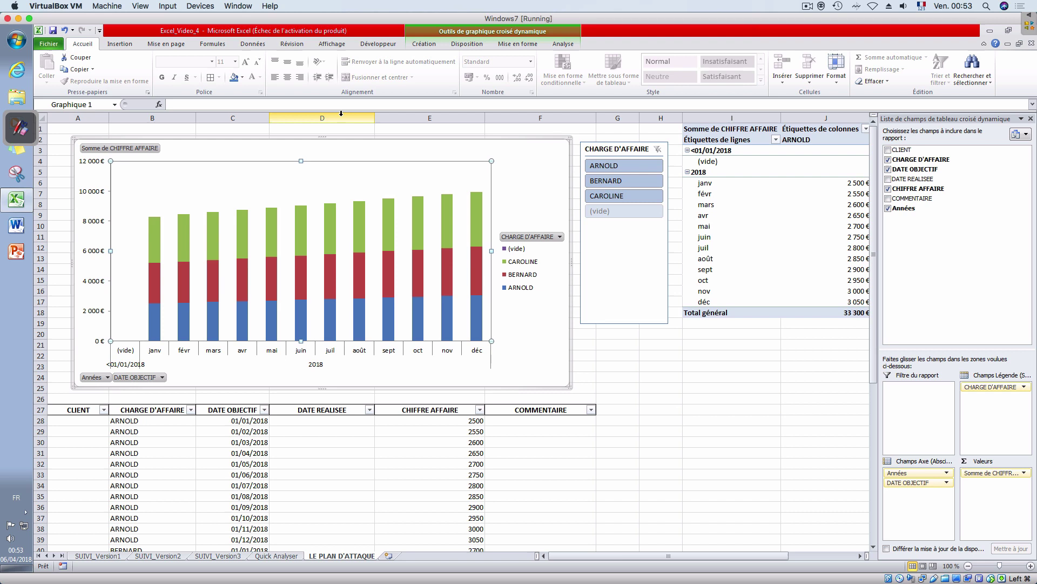
{"action": "left_click_drag", "start_coordinate": [301, 161], "coordinate": [301, 187]}
{"action": "right_click", "coordinate": [288, 168]}
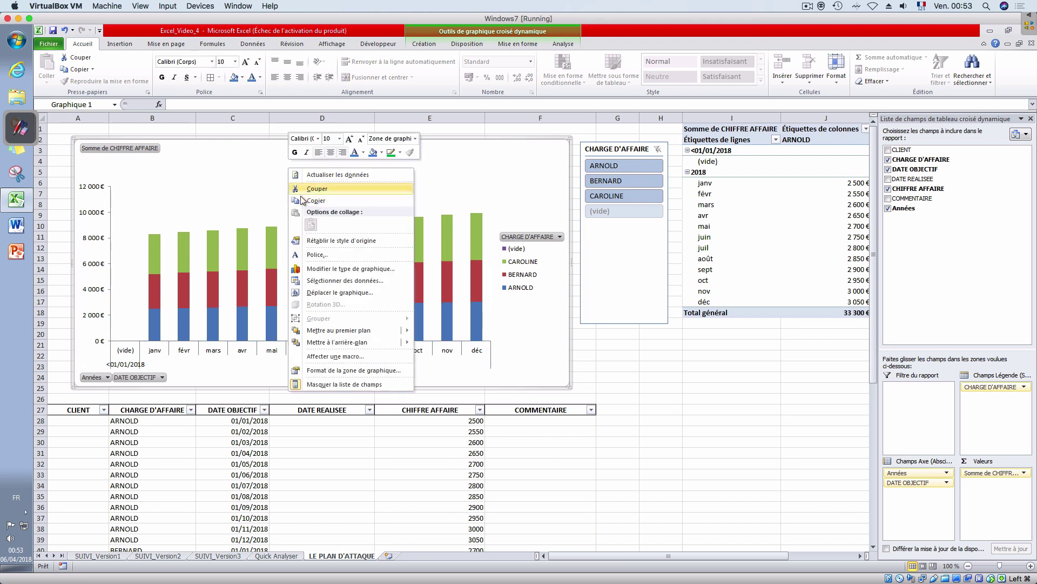
{"action": "left_click", "coordinate": [581, 343]}
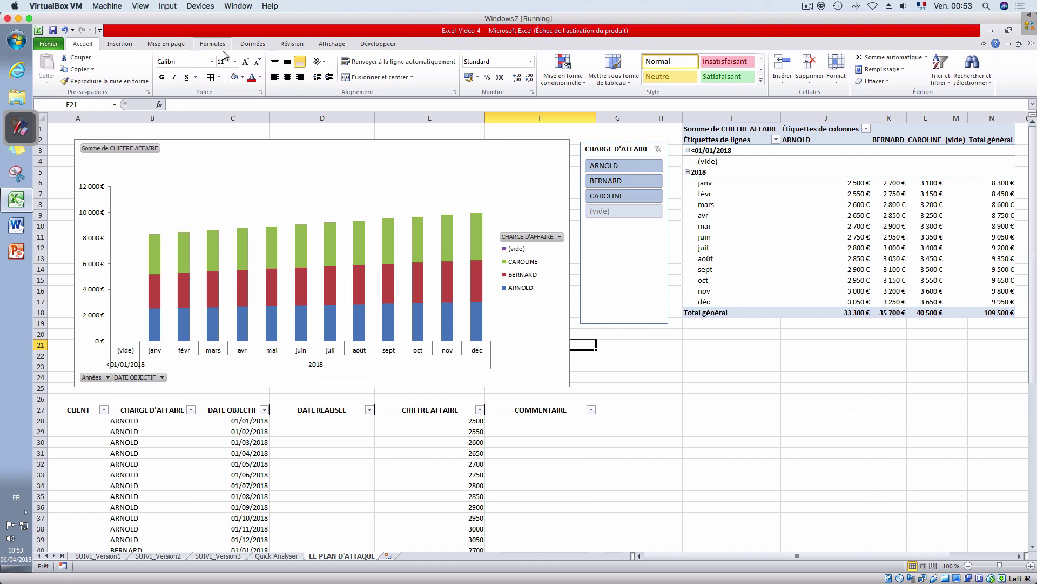
- Insert a chart title with the Titre de graphique superposé centré option and set its text to PLAN
{"action": "left_click", "coordinate": [516, 180]}
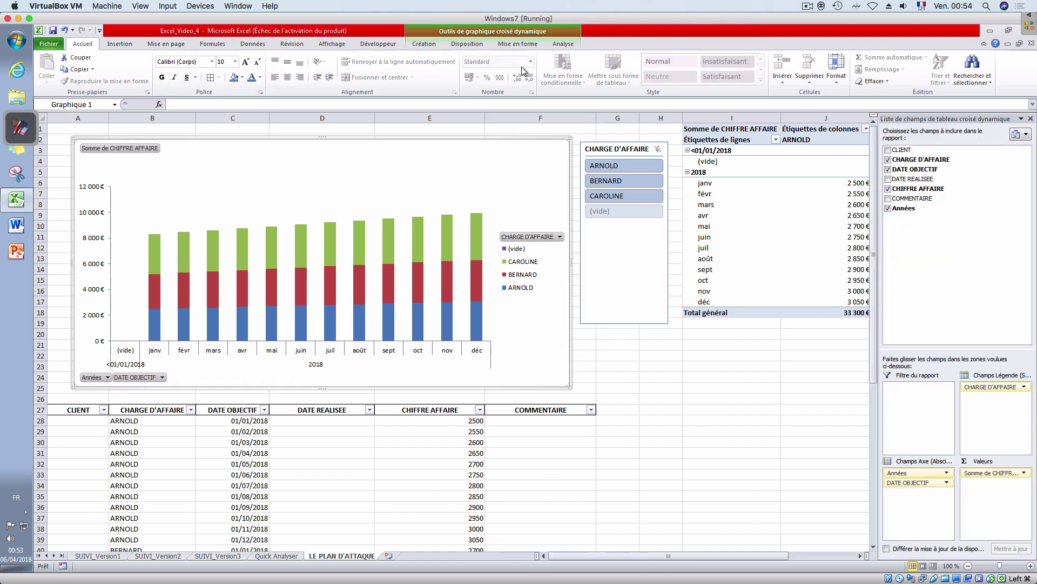
{"action": "left_click", "coordinate": [424, 44]}
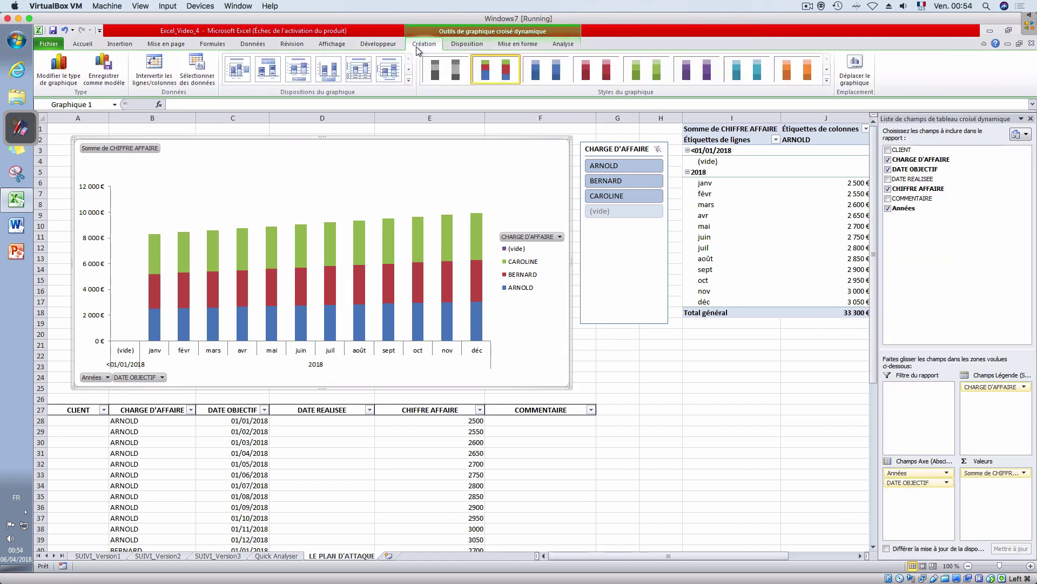
{"action": "left_click", "coordinate": [466, 46]}
{"action": "left_click", "coordinate": [236, 64]}
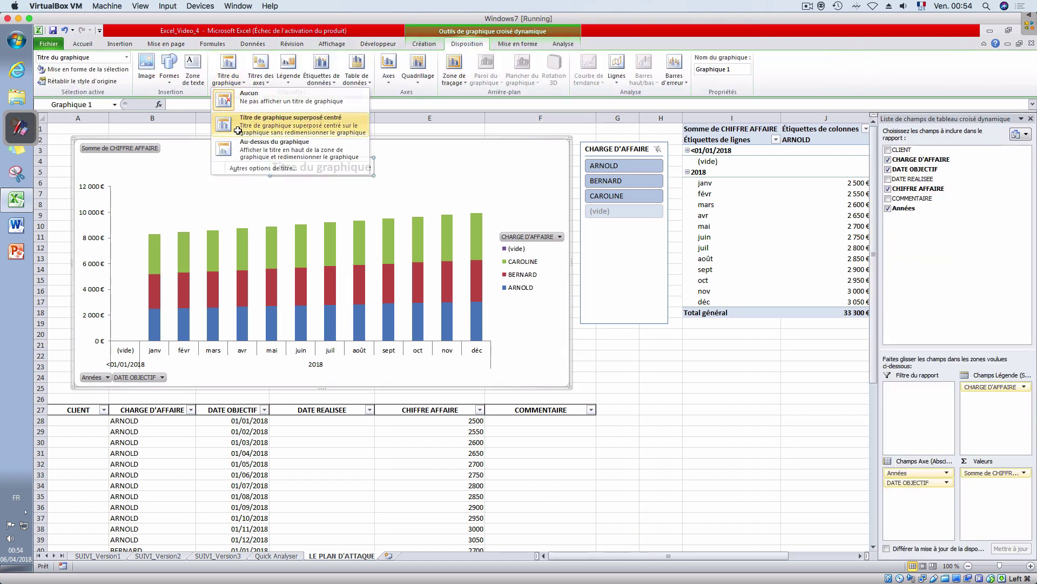
{"action": "left_click", "coordinate": [244, 136]}
{"action": "double_click", "coordinate": [307, 168]}
{"action": "triple_click", "coordinate": [292, 169]}
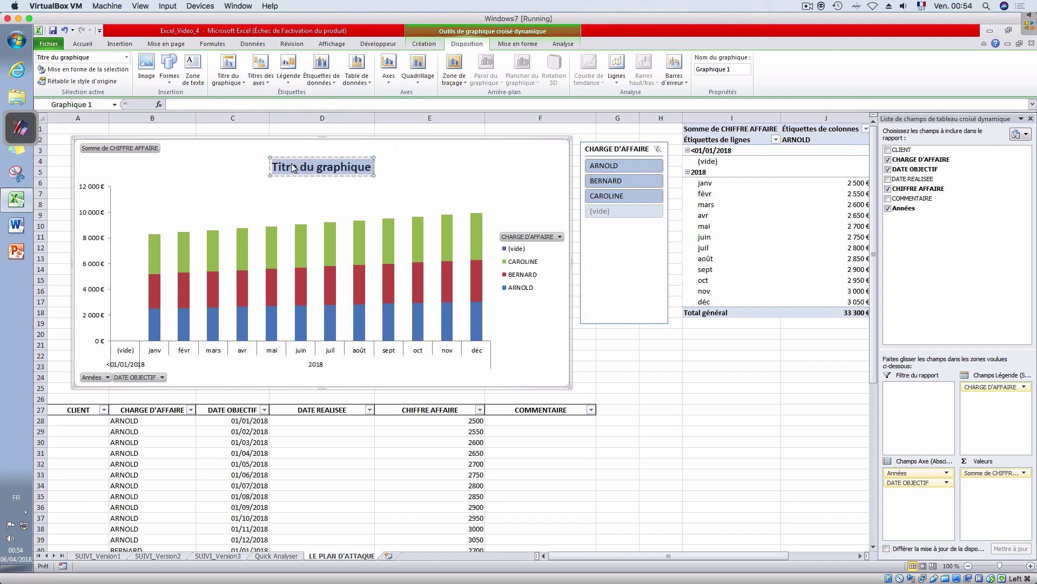
{"action": "type", "text": "P"}
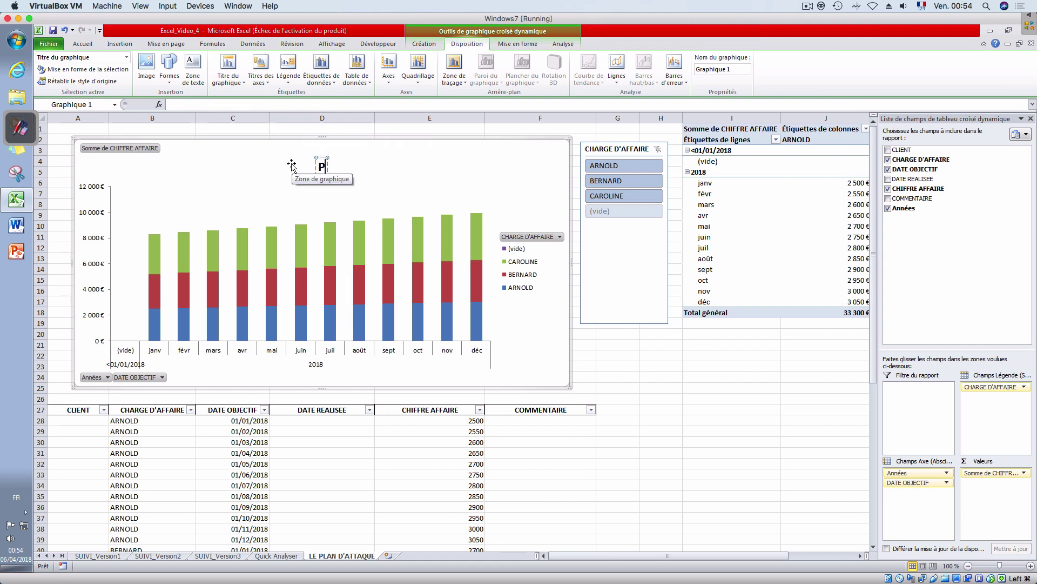
{"action": "type", "text": "LAN"}
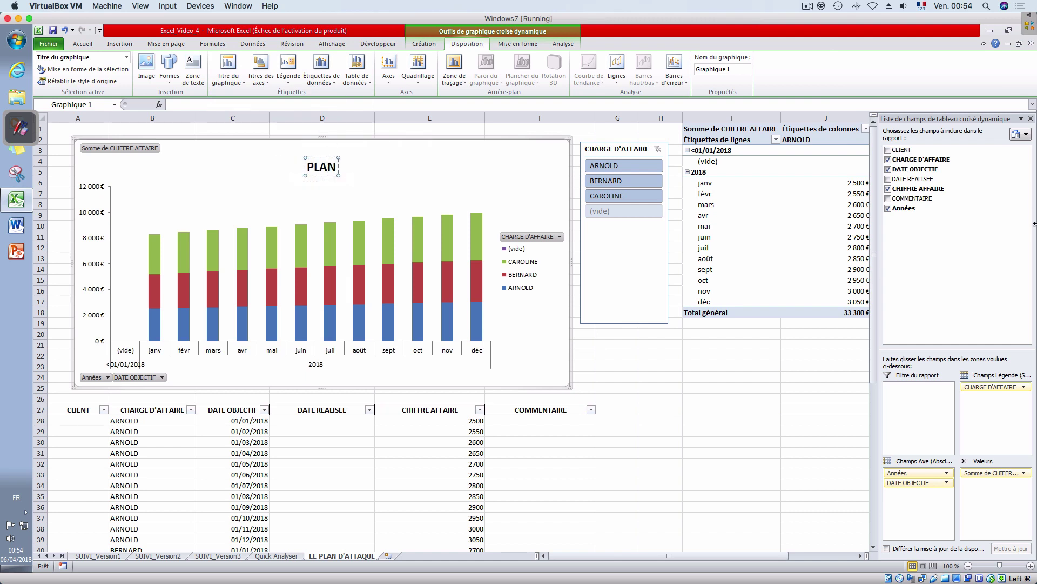
{"action": "left_click", "coordinate": [639, 343]}
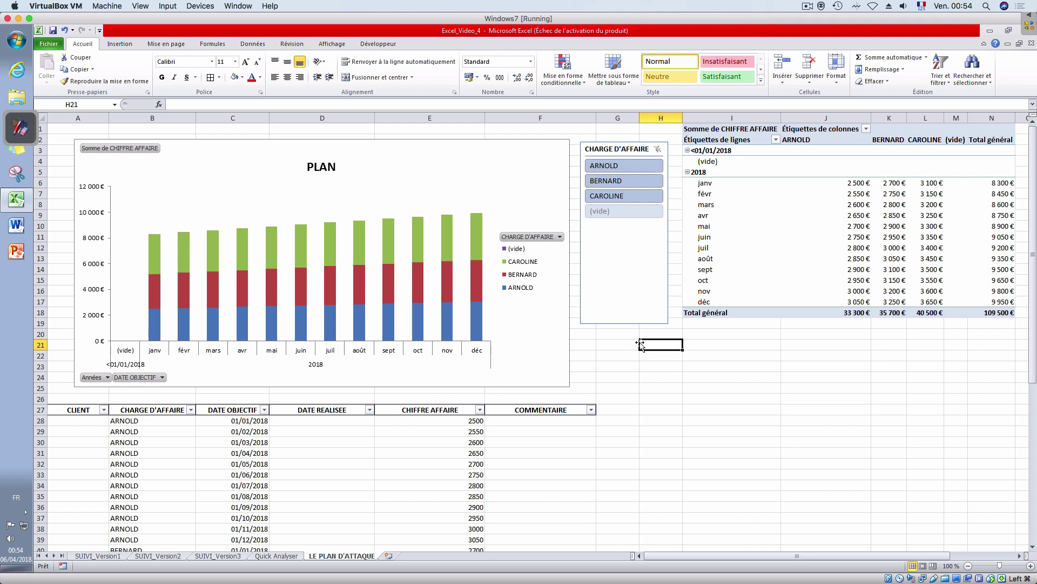
{"action": "left_click", "coordinate": [236, 427]}
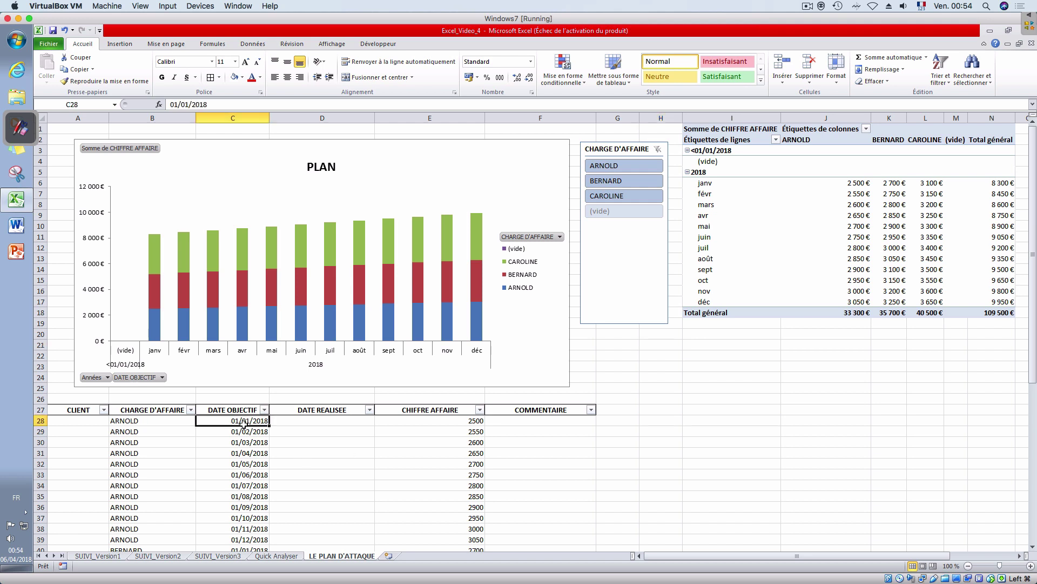
{"action": "left_click", "coordinate": [307, 423]}
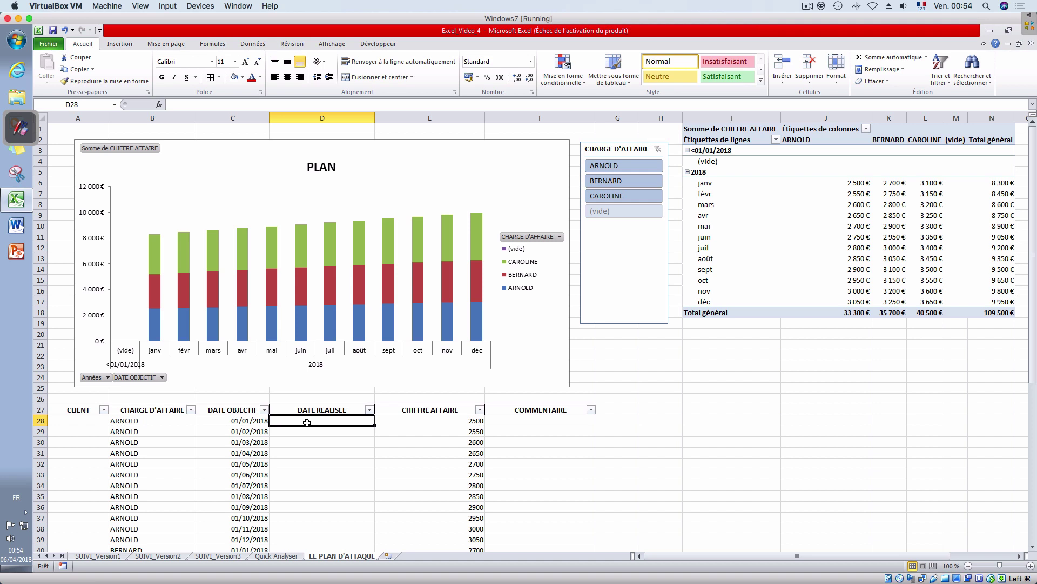
{"action": "left_click", "coordinate": [439, 411]}
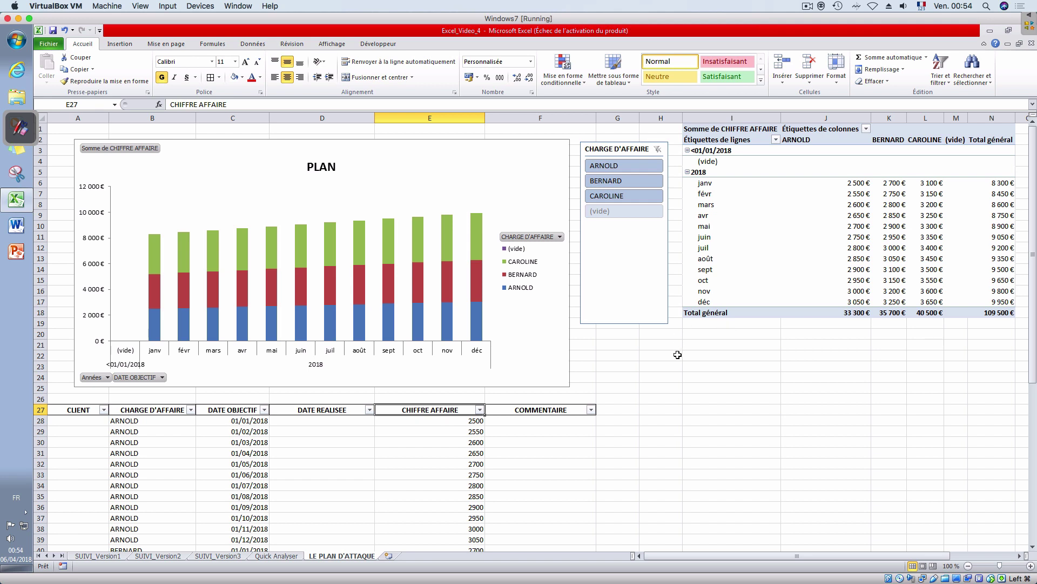
{"action": "left_click", "coordinate": [703, 464]}
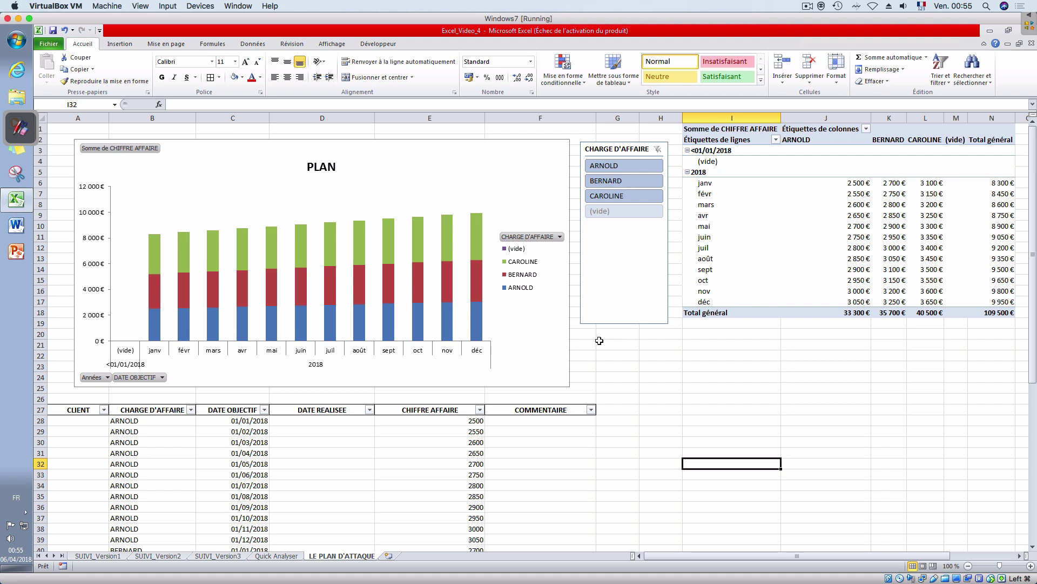
- On the SUIVI_Version3 sheet, enter the row label PLAN in A30 and apply borders across A30:M30
{"action": "left_click", "coordinate": [218, 556]}
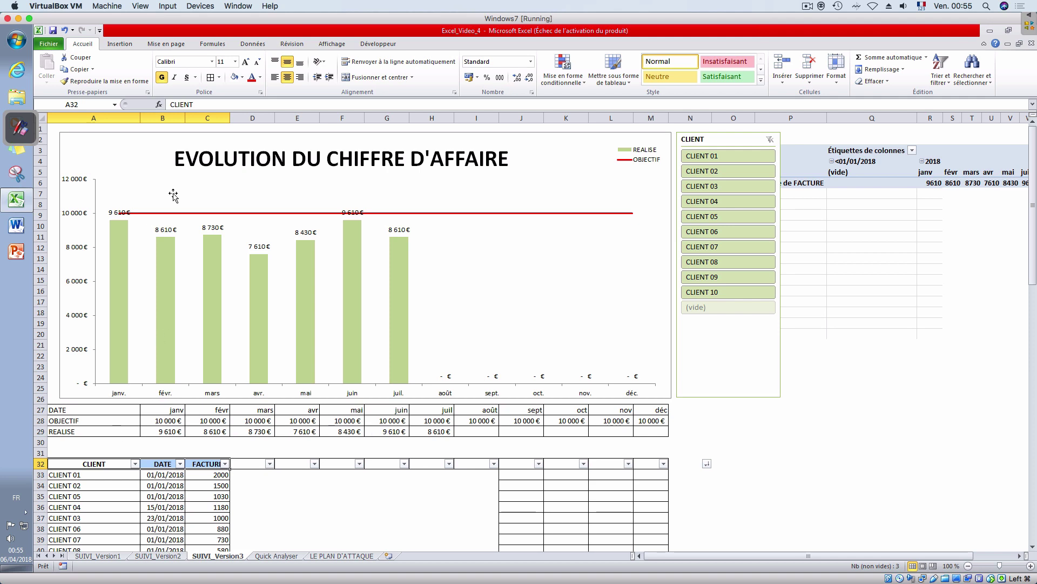
{"action": "left_click", "coordinate": [118, 442]}
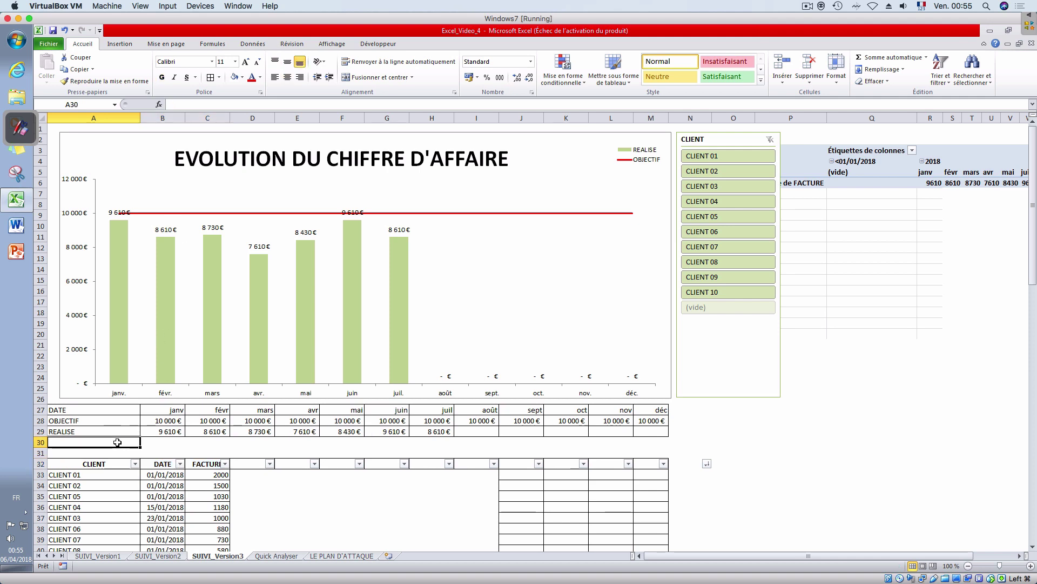
{"action": "type", "text": "PL"}
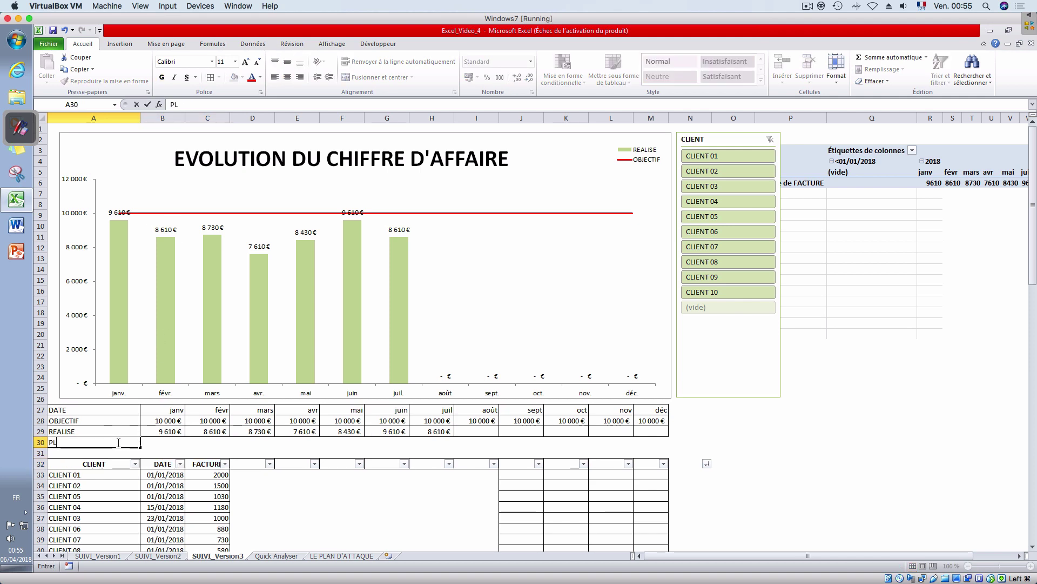
{"action": "type", "text": "AN"}
{"action": "key", "text": "Return"}
{"action": "left_click_drag", "start_coordinate": [118, 441], "coordinate": [639, 440]}
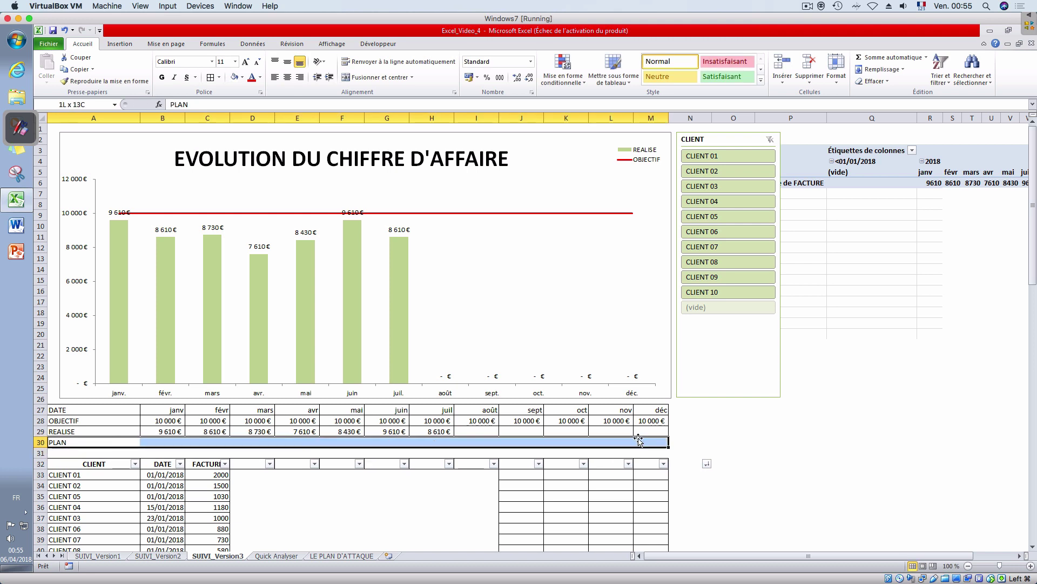
{"action": "left_click", "coordinate": [211, 77]}
- Link B30 to the January grand total of the pivot table on the LE PLAN D'ATTAQUE sheet
{"action": "left_click", "coordinate": [164, 442]}
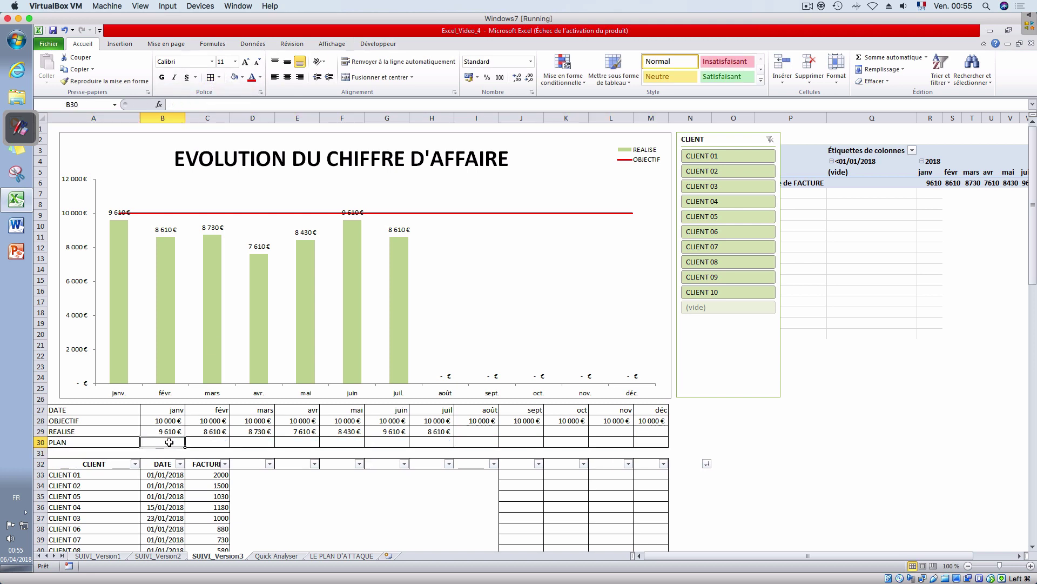
{"action": "type", "text": "+"}
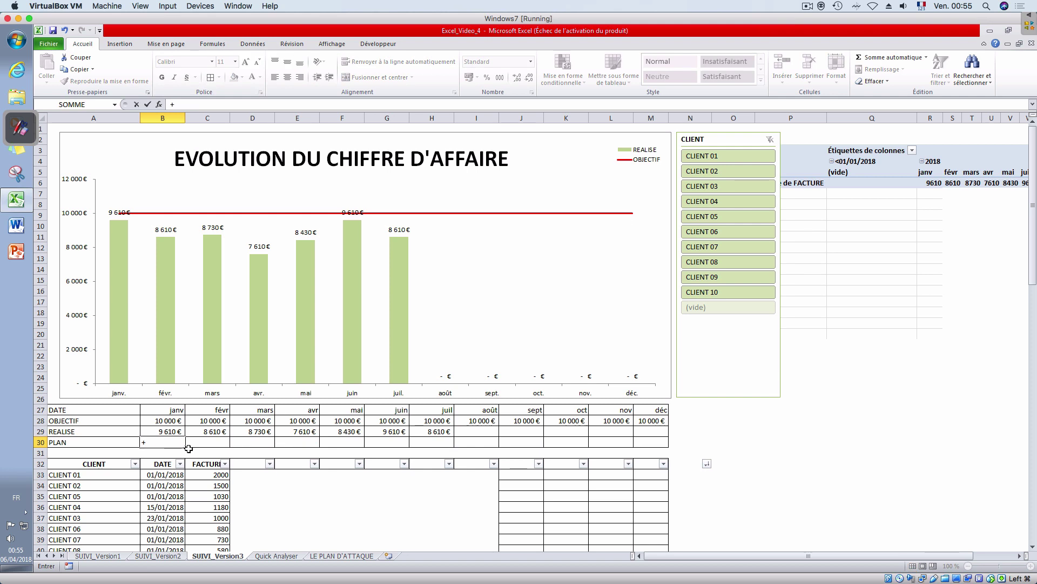
{"action": "key", "text": "BackSpace"}
{"action": "type", "text": "="}
{"action": "left_click", "coordinate": [341, 555]}
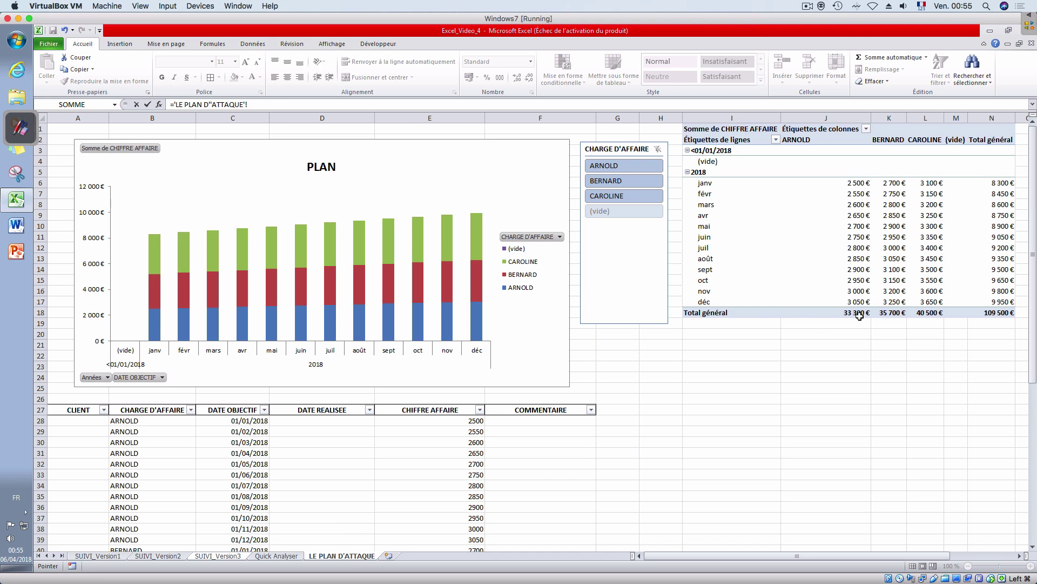
{"action": "left_click", "coordinate": [995, 184]}
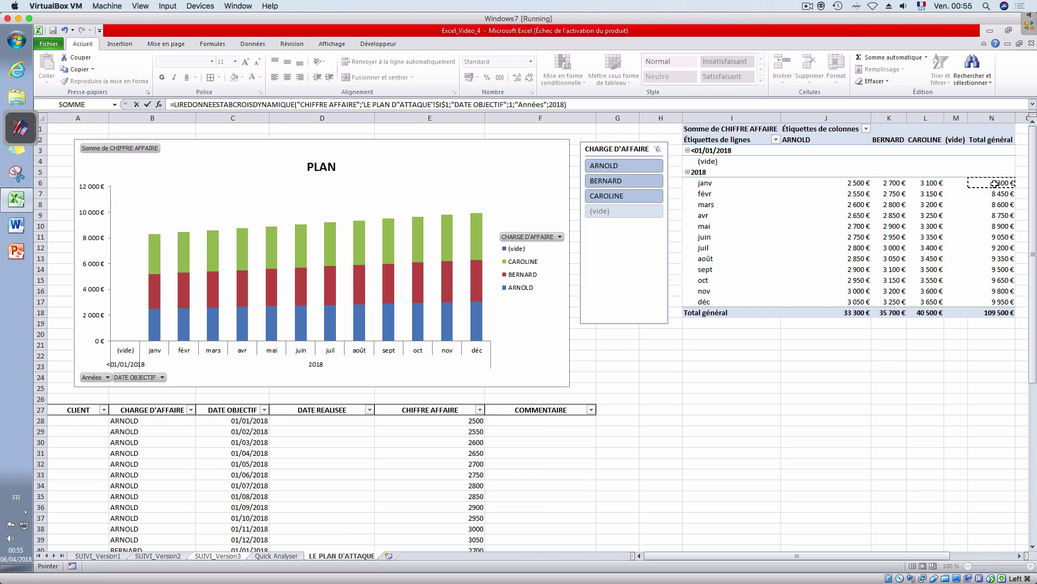
{"action": "key", "text": "Return"}
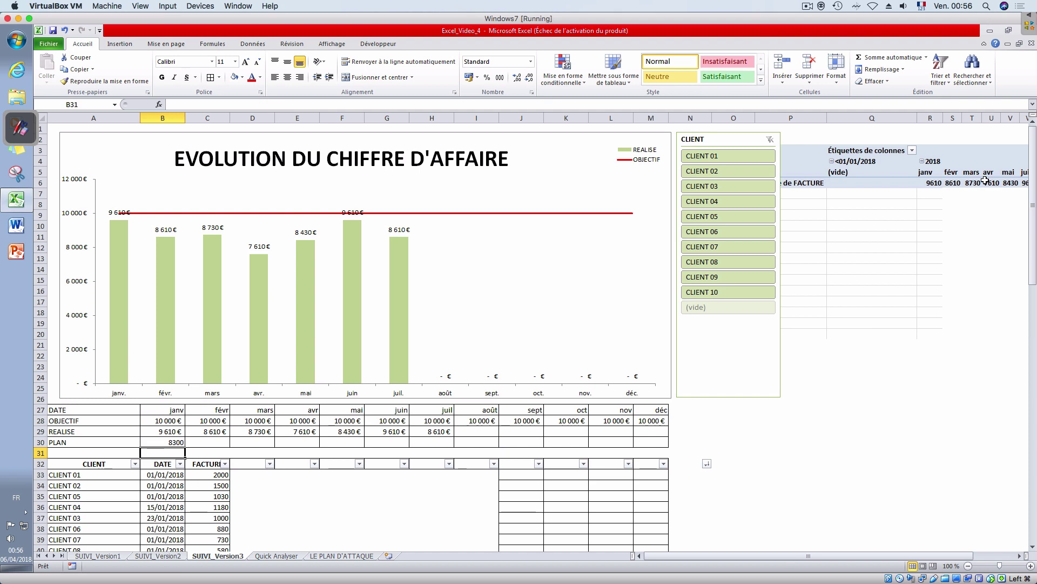
- Format B30 as a euro accounting amount with no decimals
{"action": "left_click", "coordinate": [157, 442]}
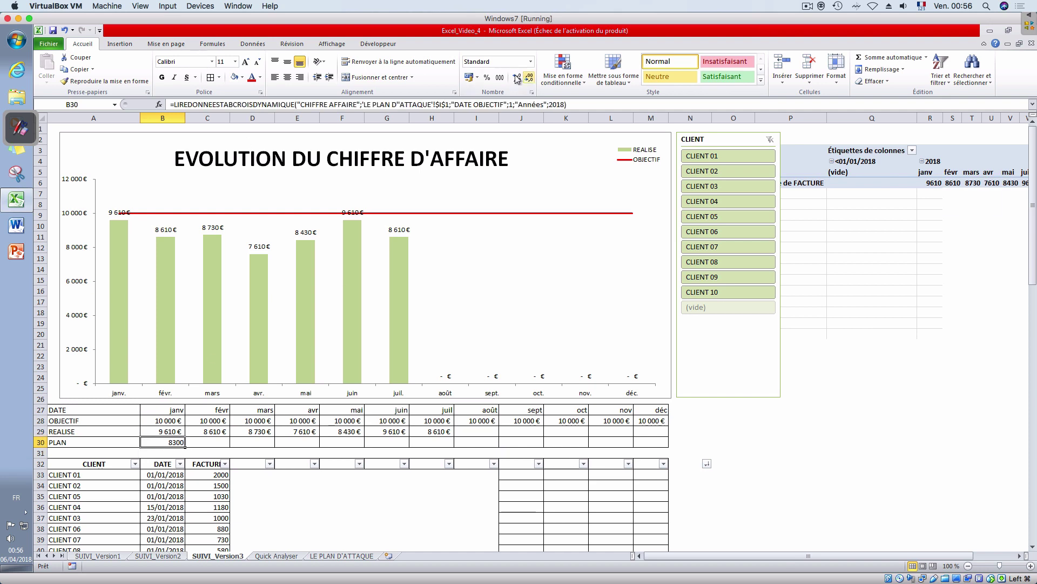
{"action": "left_click", "coordinate": [478, 79]}
{"action": "left_click", "coordinate": [489, 96]}
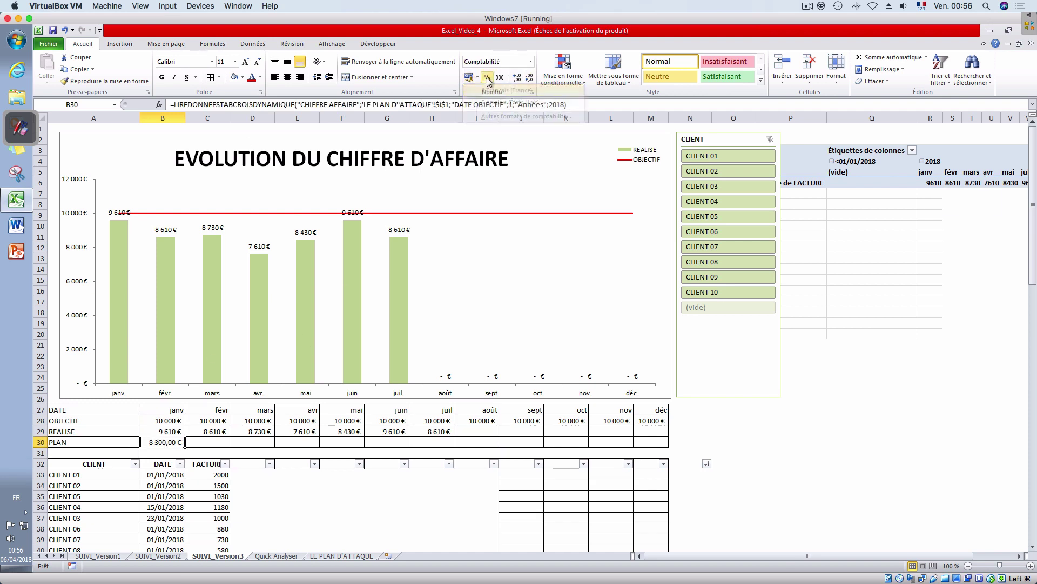
{"action": "left_click", "coordinate": [528, 79]}
{"action": "left_click", "coordinate": [528, 78]}
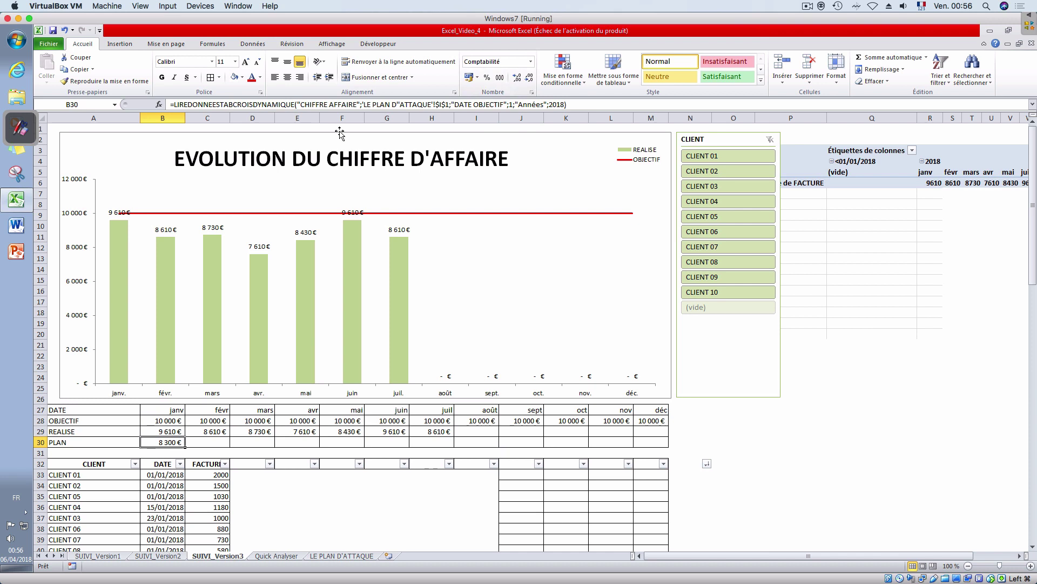
- Replace the month argument 1 in B30's formula with MOIS(B27) and fill the formula across to M30
{"action": "left_click", "coordinate": [508, 104]}
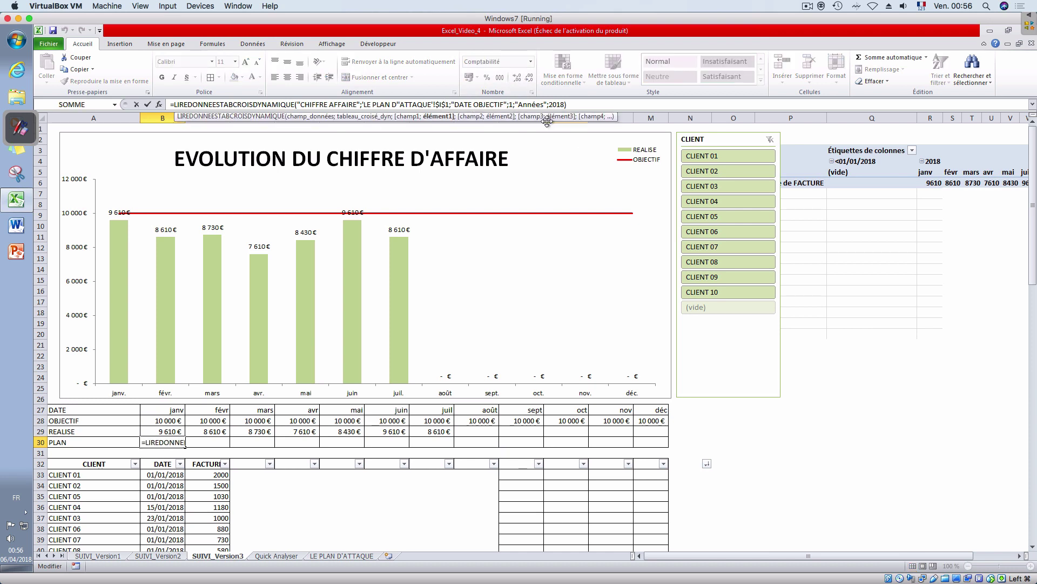
{"action": "key", "text": "BackSpace"}
{"action": "type", "text": "mois"}
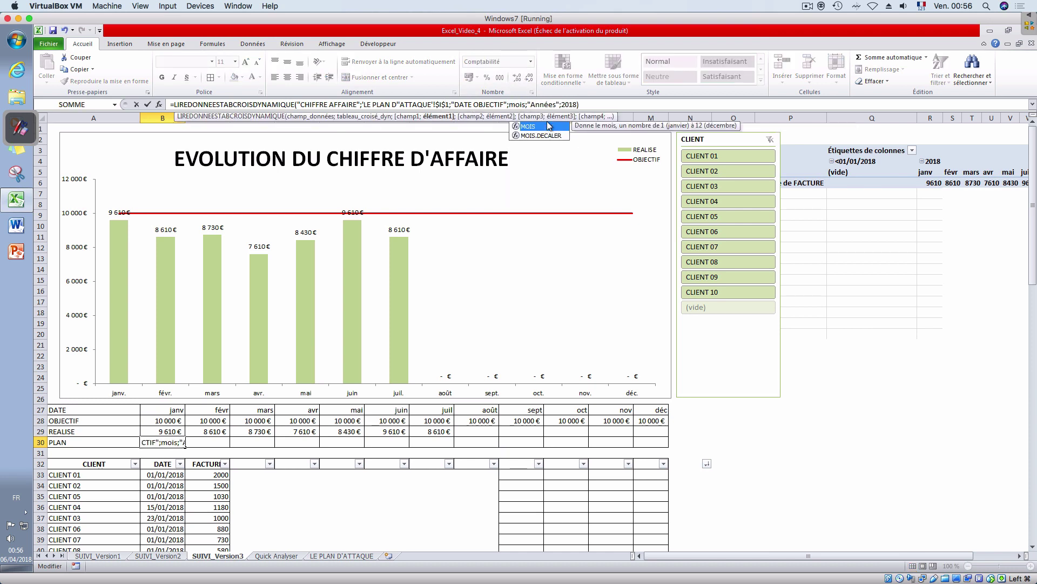
{"action": "type", "text": "("}
{"action": "left_click", "coordinate": [170, 409]}
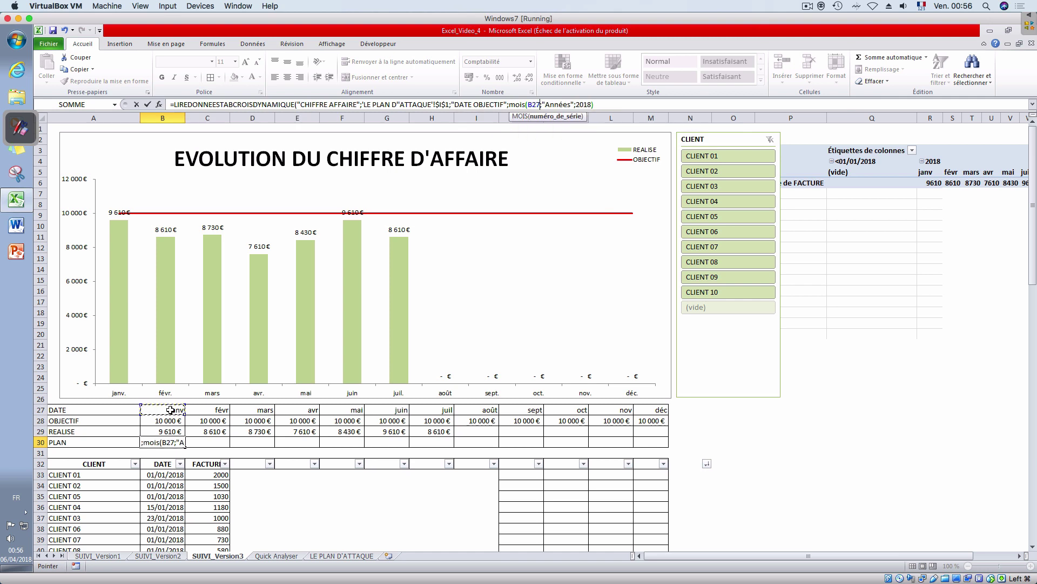
{"action": "type", "text": ")"}
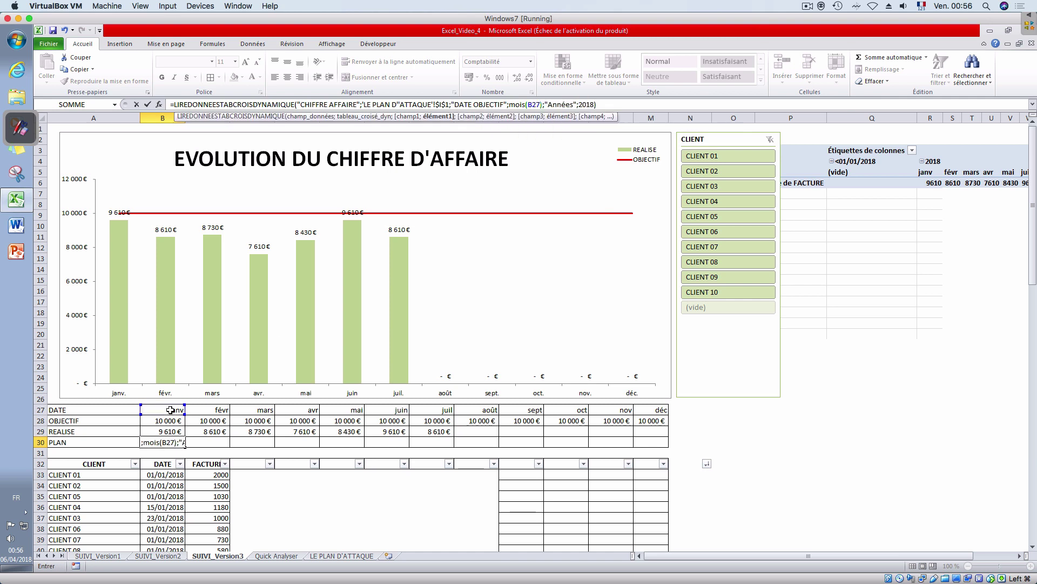
{"action": "key", "text": "ctrl+Return"}
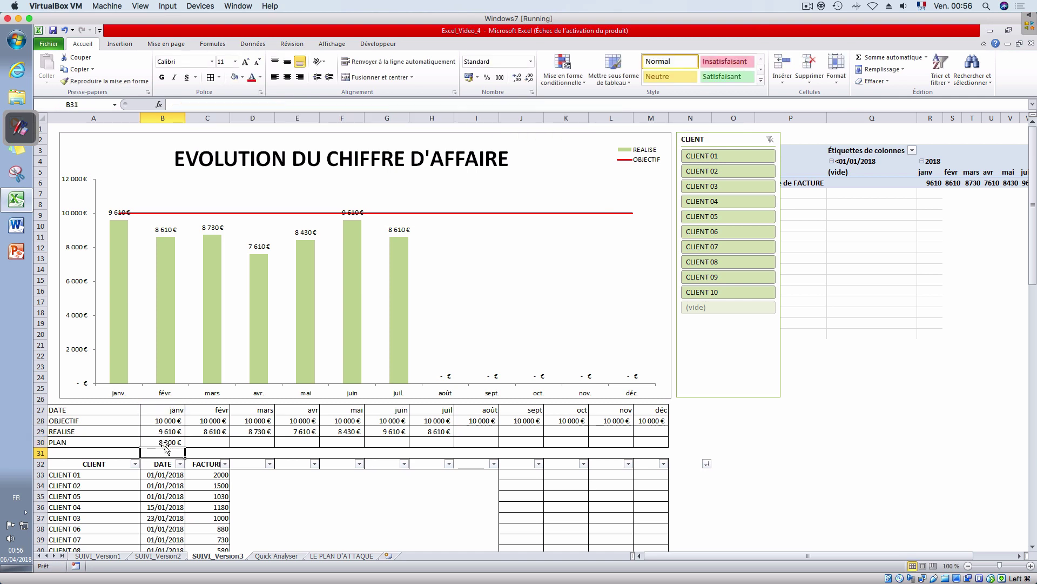
{"action": "left_click_drag", "start_coordinate": [183, 445], "coordinate": [654, 450]}
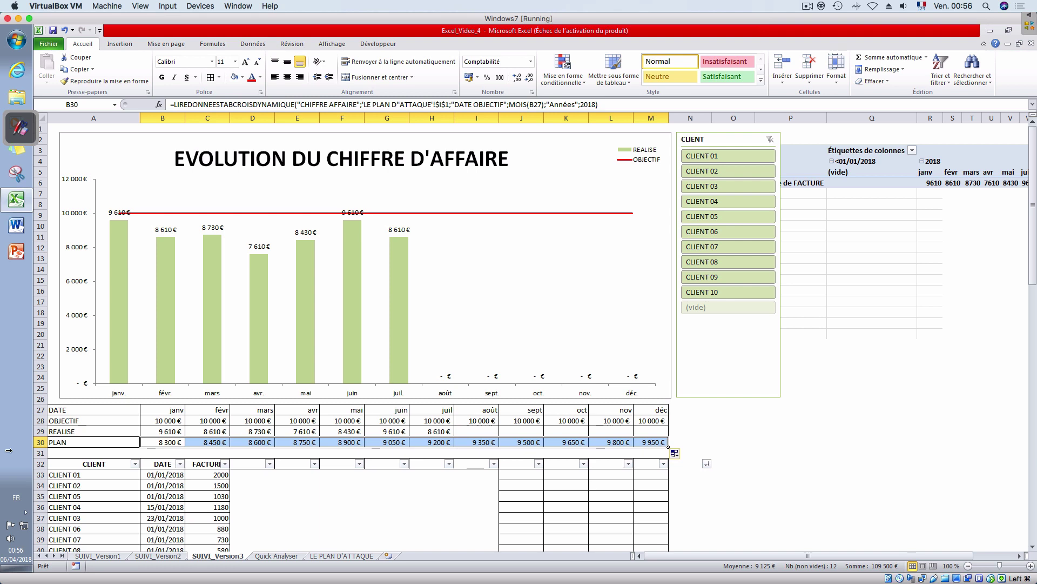
- Copy the PLAN row A30:M30 and paste it into the EVOLUTION DU CHIFFRE D'AFFAIRE chart as a new series
{"action": "left_click_drag", "start_coordinate": [118, 438], "coordinate": [648, 441]}
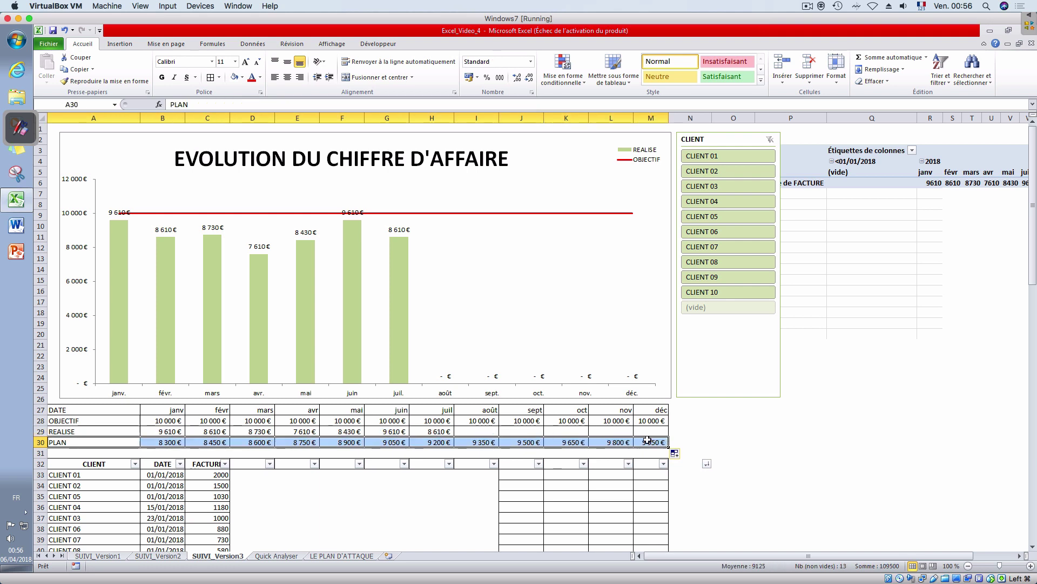
{"action": "key", "text": "ctrl+c"}
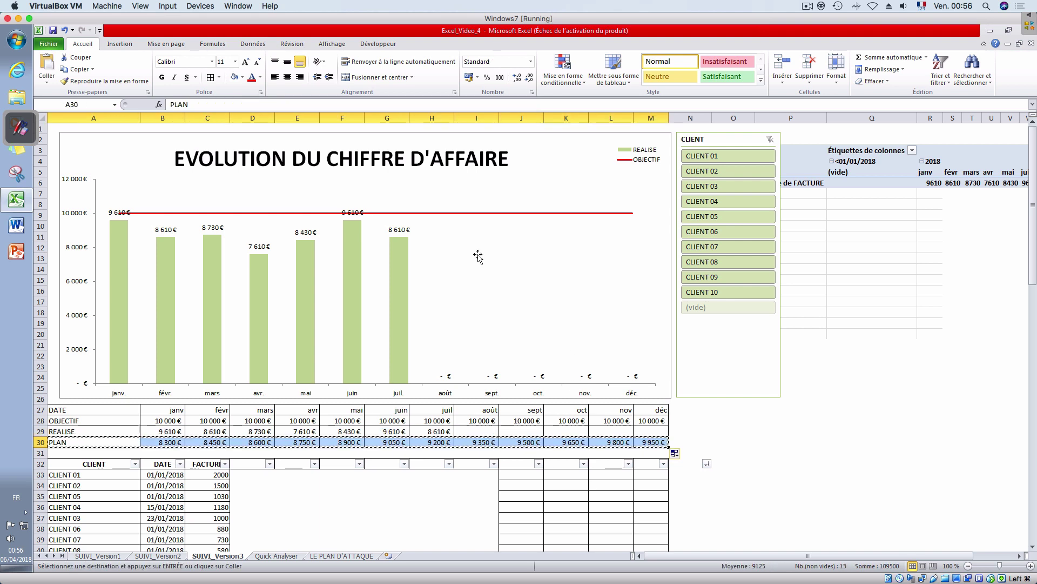
{"action": "left_click", "coordinate": [479, 257]}
{"action": "key", "text": "ctrl+v"}
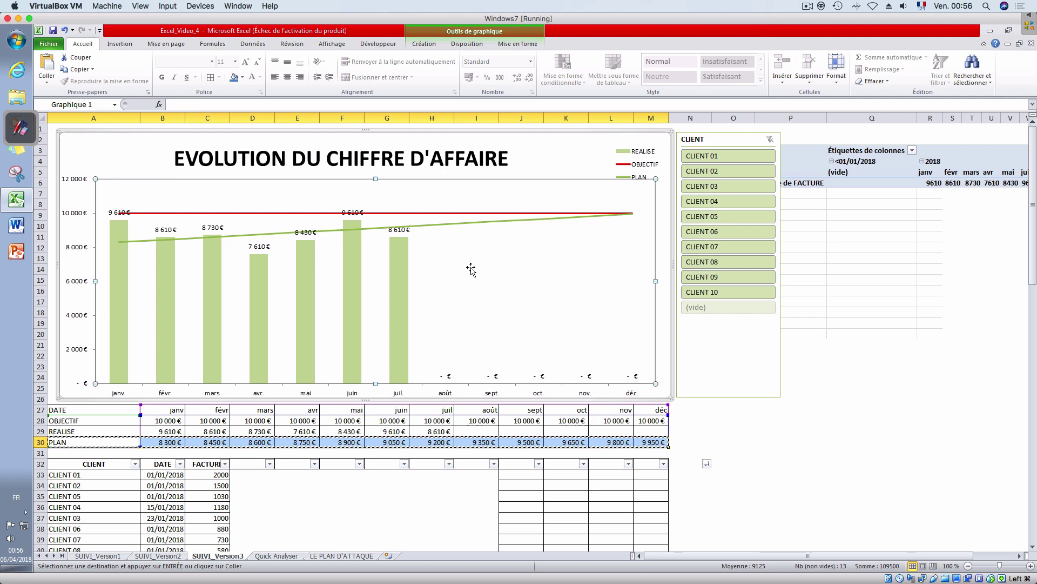
- Try to recolour the chart's PLAN line with the standard purple outline
{"action": "left_click", "coordinate": [372, 228]}
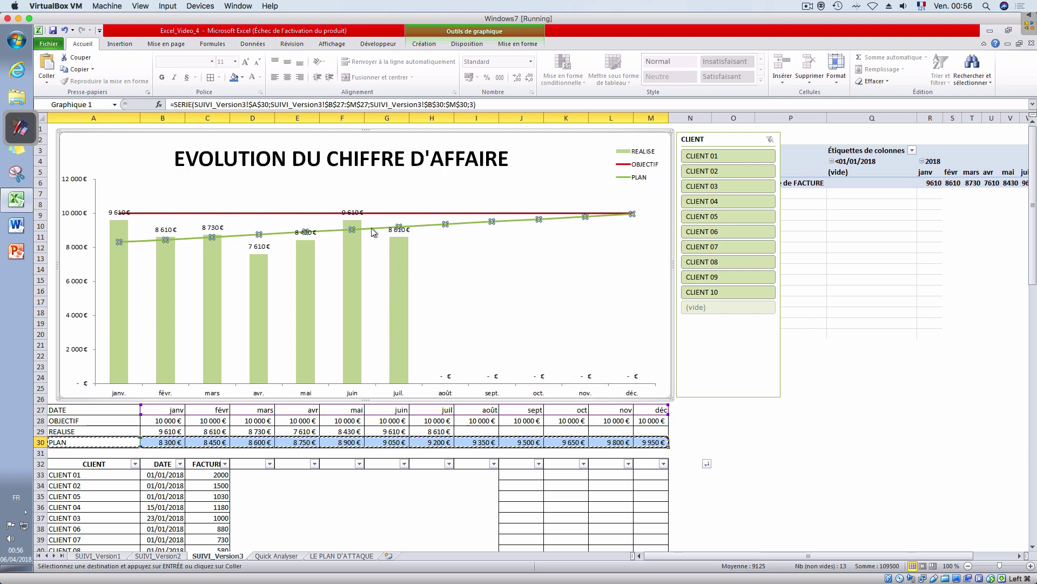
{"action": "left_click", "coordinate": [423, 46]}
{"action": "left_click", "coordinate": [451, 47]}
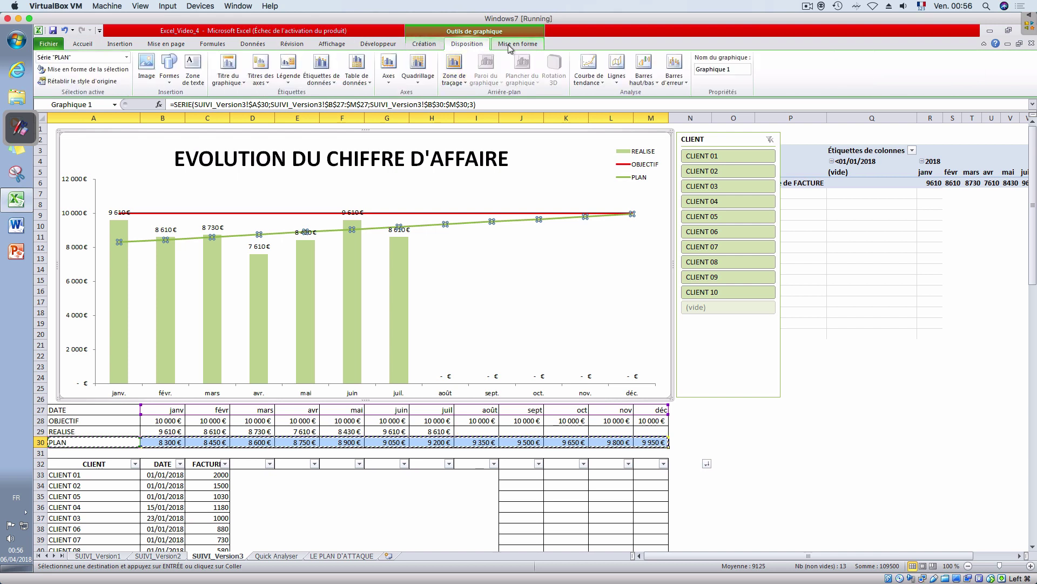
{"action": "left_click", "coordinate": [509, 45]}
{"action": "left_click", "coordinate": [397, 69]}
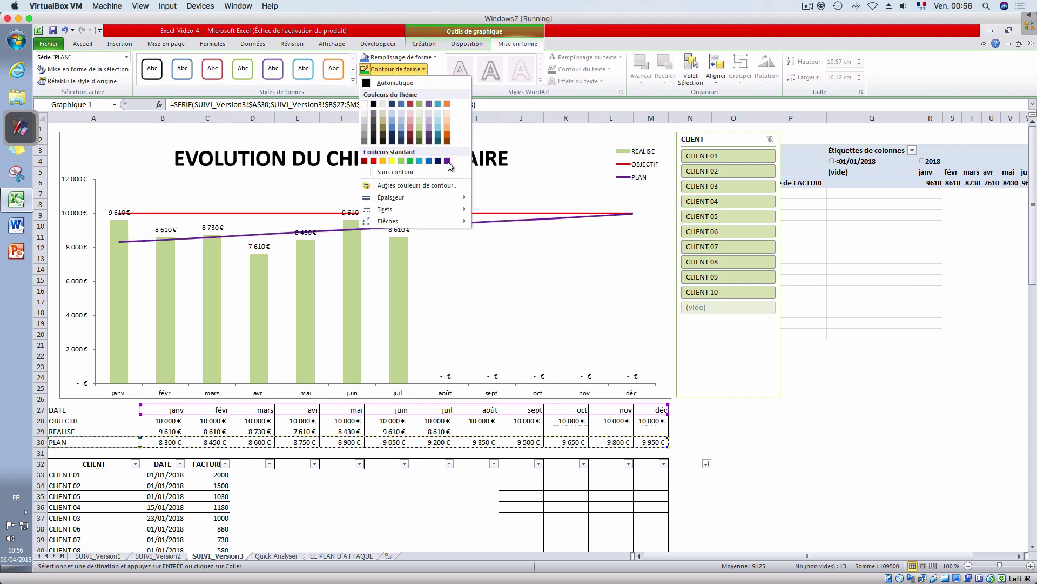
{"action": "left_click", "coordinate": [698, 429]}
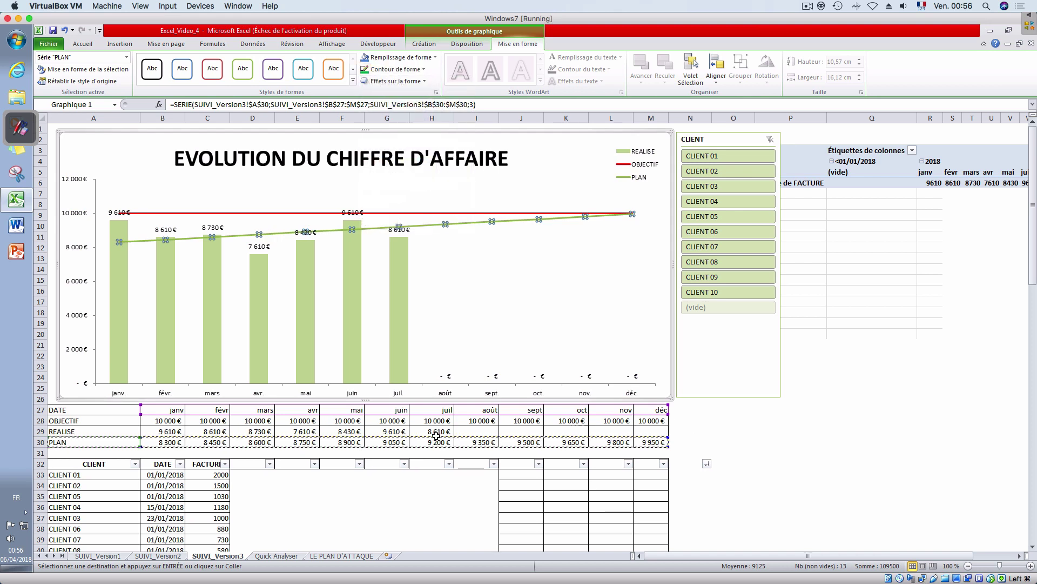
- Set the text of the PLAN row A30:M30 to standard purple and bold
{"action": "left_click", "coordinate": [82, 44]}
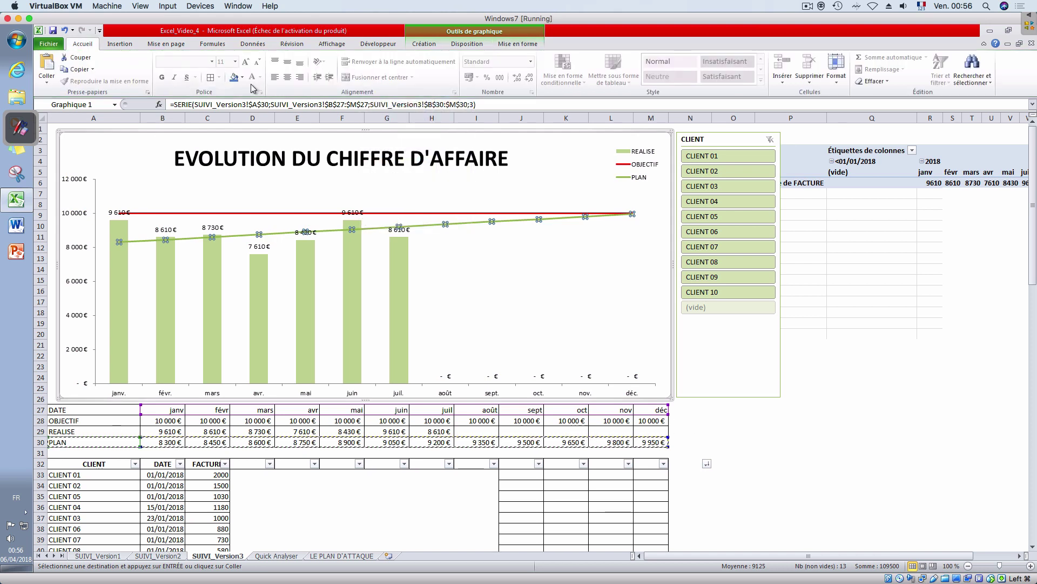
{"action": "key", "text": "Escape"}
{"action": "mouse_move", "coordinate": [126, 437]}
{"action": "left_mouse_down"}
{"action": "mouse_move", "coordinate": [371, 435]}
{"action": "mouse_move", "coordinate": [116, 444]}
{"action": "left_mouse_up"}
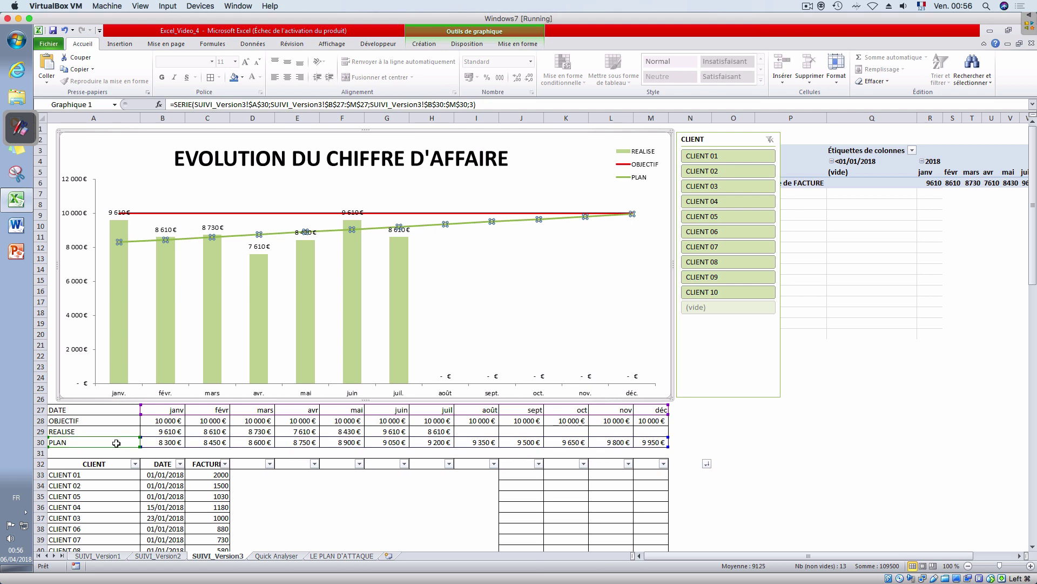
{"action": "key", "text": "Escape"}
{"action": "key", "text": "Escape"}
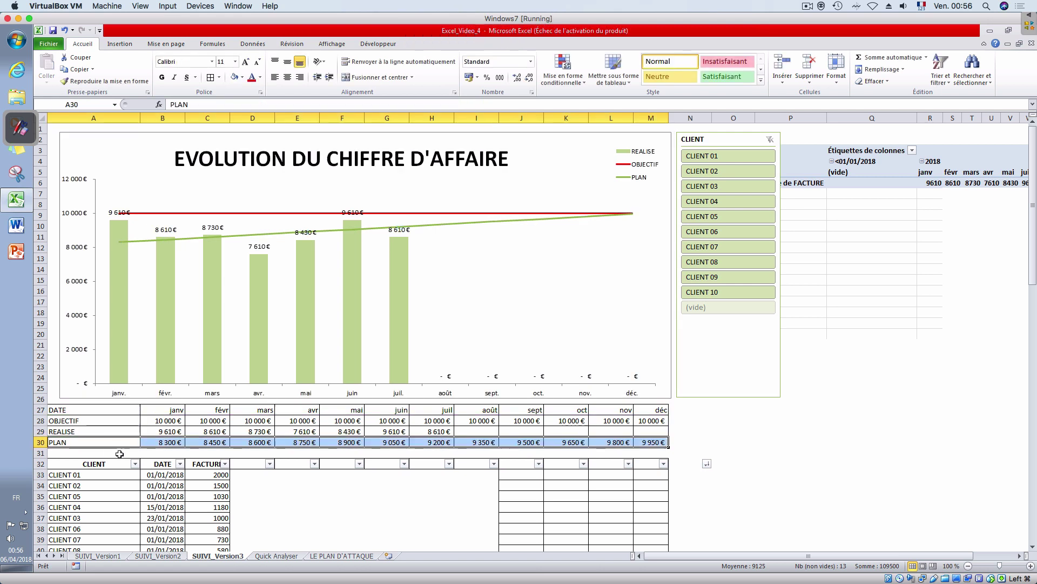
{"action": "left_click", "coordinate": [119, 452]}
{"action": "left_click_drag", "start_coordinate": [111, 441], "coordinate": [647, 439]}
{"action": "left_click", "coordinate": [260, 77]}
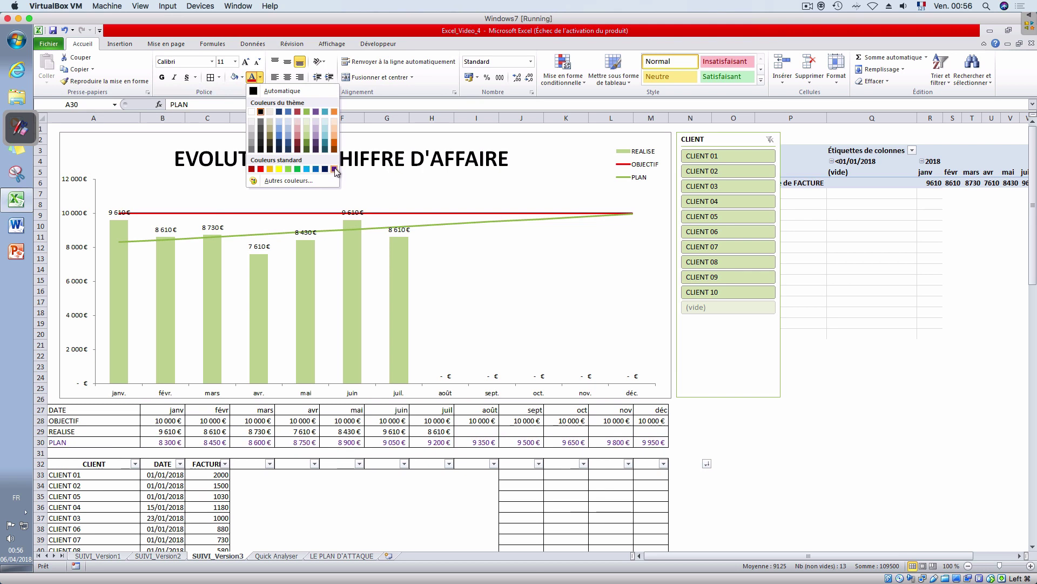
{"action": "left_click", "coordinate": [335, 169]}
{"action": "left_click", "coordinate": [162, 77]}
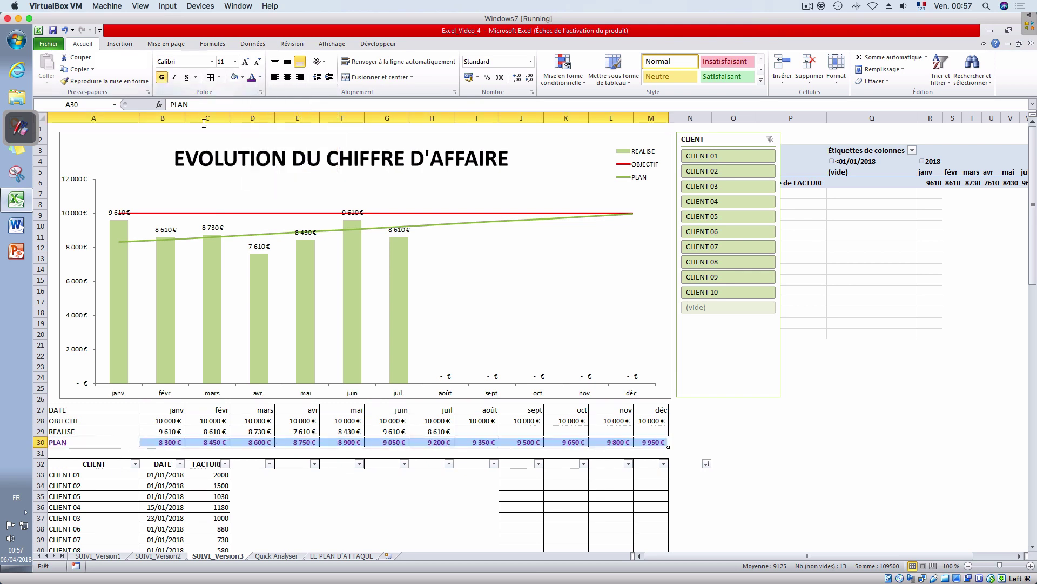
- Colour the LE PLAN D'ATTAQUE sheet tab purple and return to the SUIVI_Version3 sheet
{"action": "left_click", "coordinate": [317, 554]}
{"action": "right_click", "coordinate": [318, 554]}
{"action": "mouse_move", "coordinate": [361, 507]}
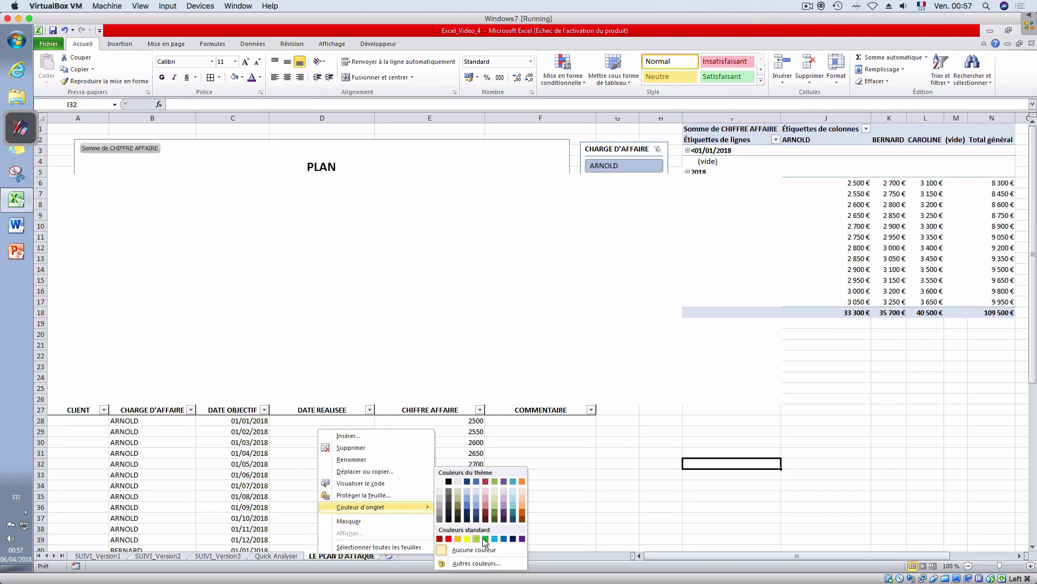
{"action": "left_click", "coordinate": [272, 557]}
{"action": "left_click", "coordinate": [215, 558]}
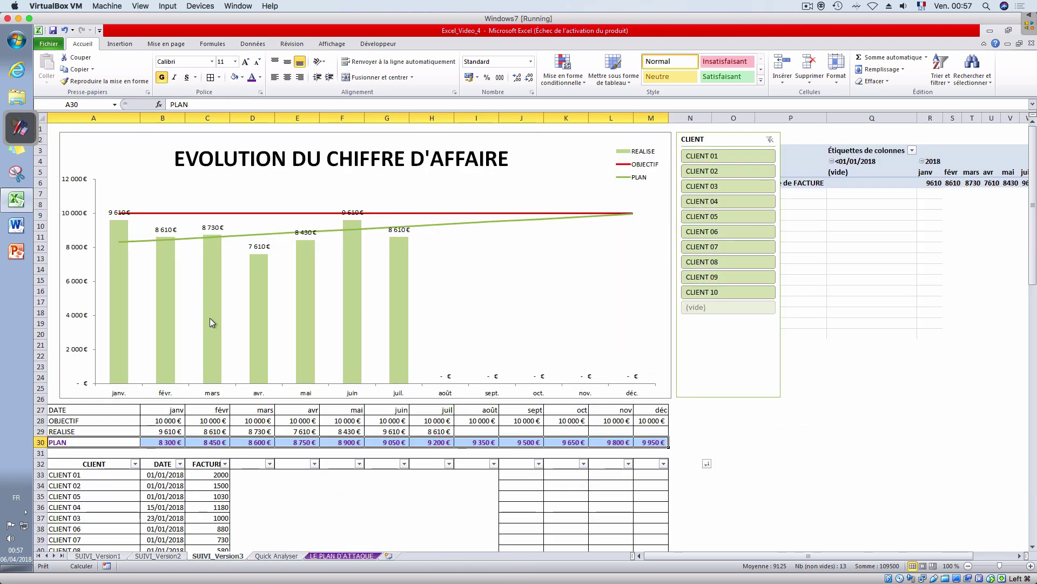
- Recolour the PLAN line in the EVOLUTION DU CHIFFRE D'AFFAIRE chart with a standard purple outline
{"action": "left_click", "coordinate": [372, 229]}
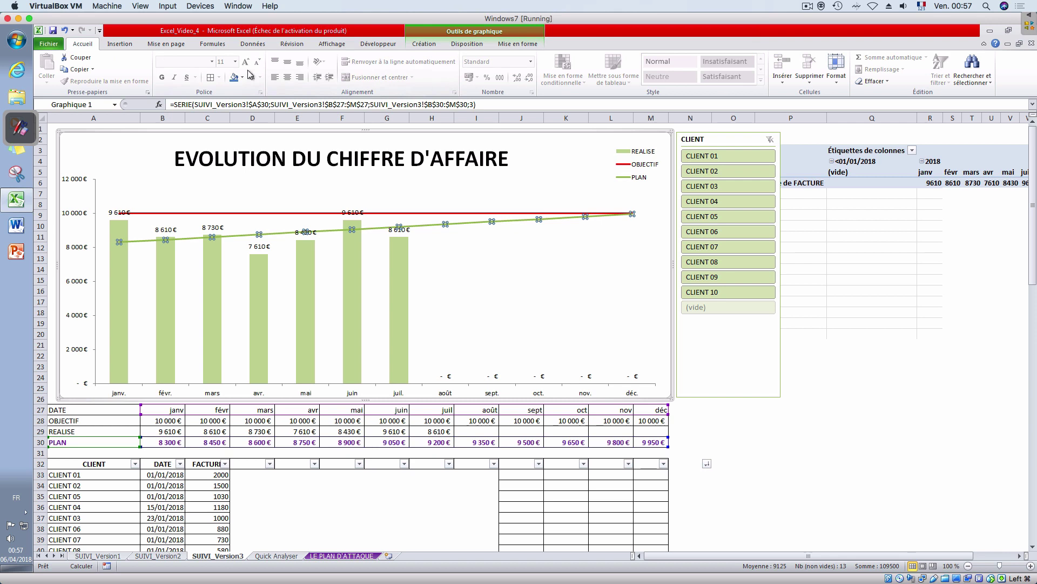
{"action": "left_click", "coordinate": [518, 44]}
{"action": "left_click", "coordinate": [405, 72]}
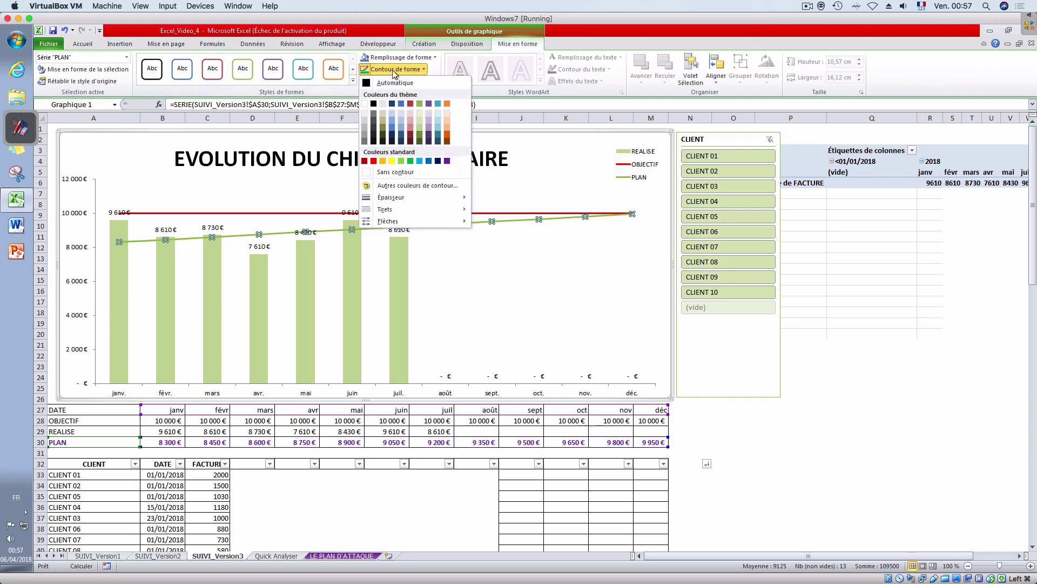
{"action": "left_click", "coordinate": [446, 161]}
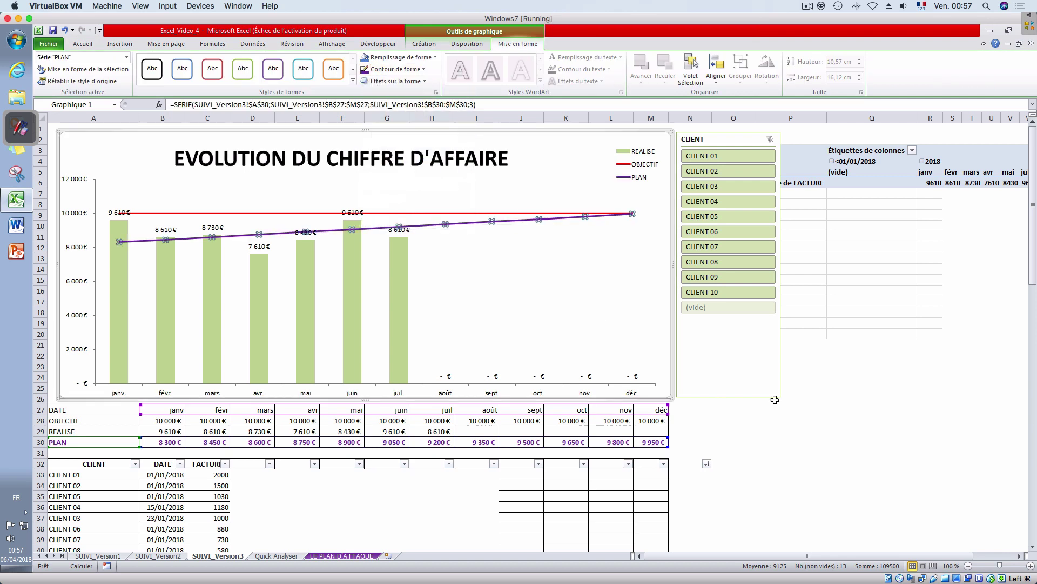
{"action": "left_click", "coordinate": [832, 400]}
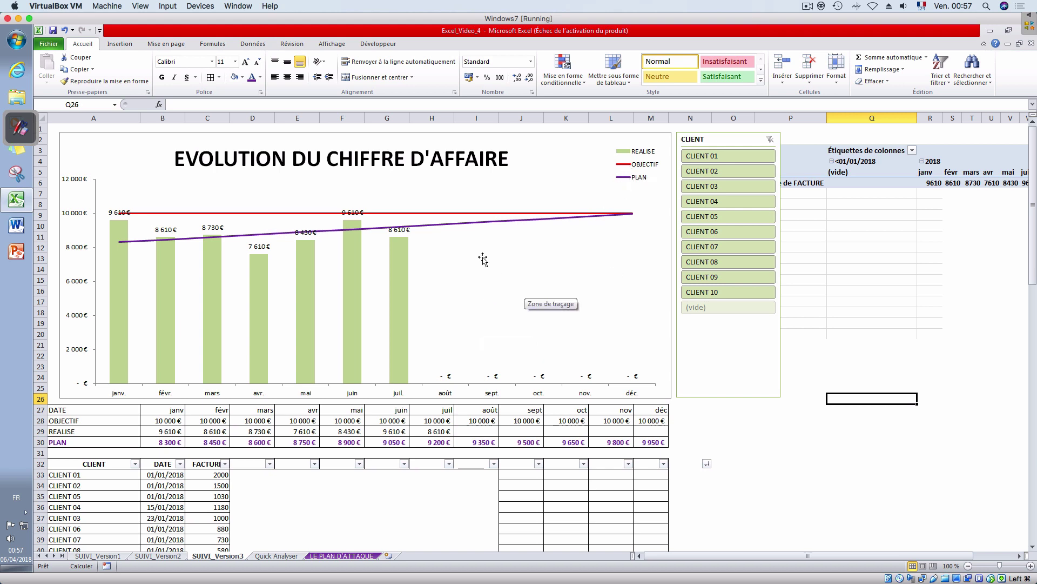
{"action": "mouse_move", "coordinate": [447, 229]}
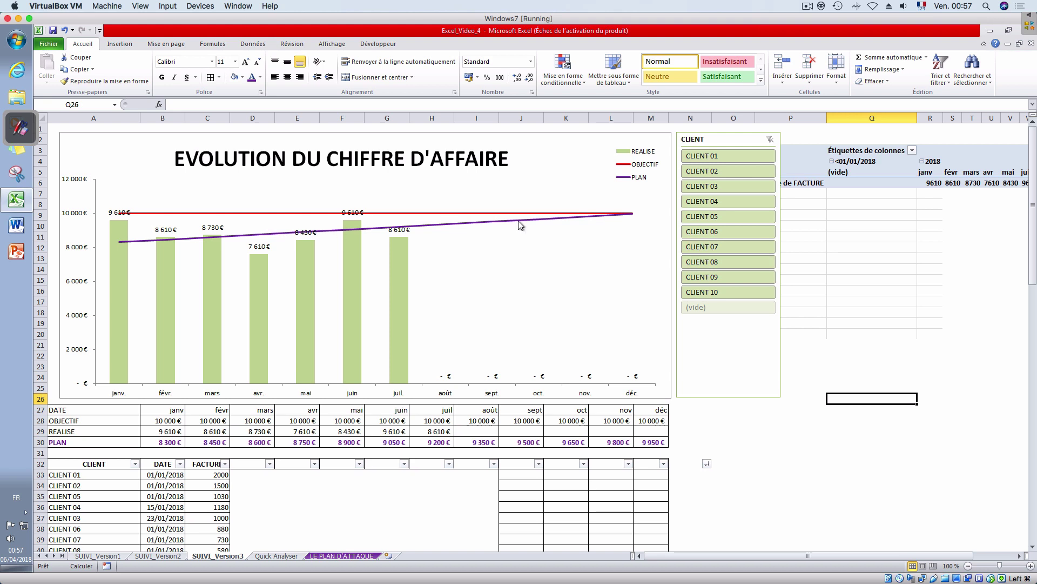
{"action": "mouse_move", "coordinate": [630, 218]}
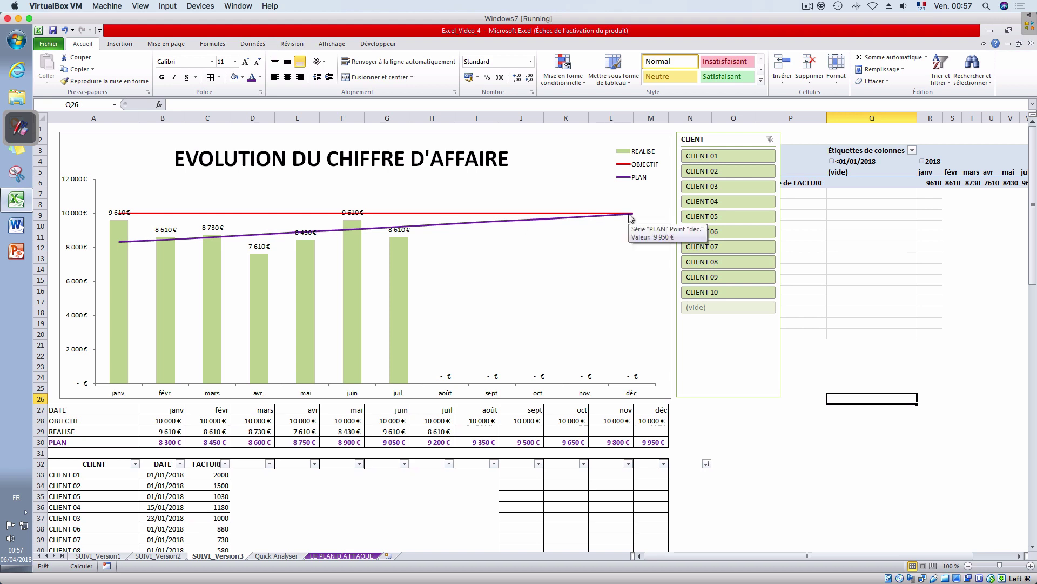
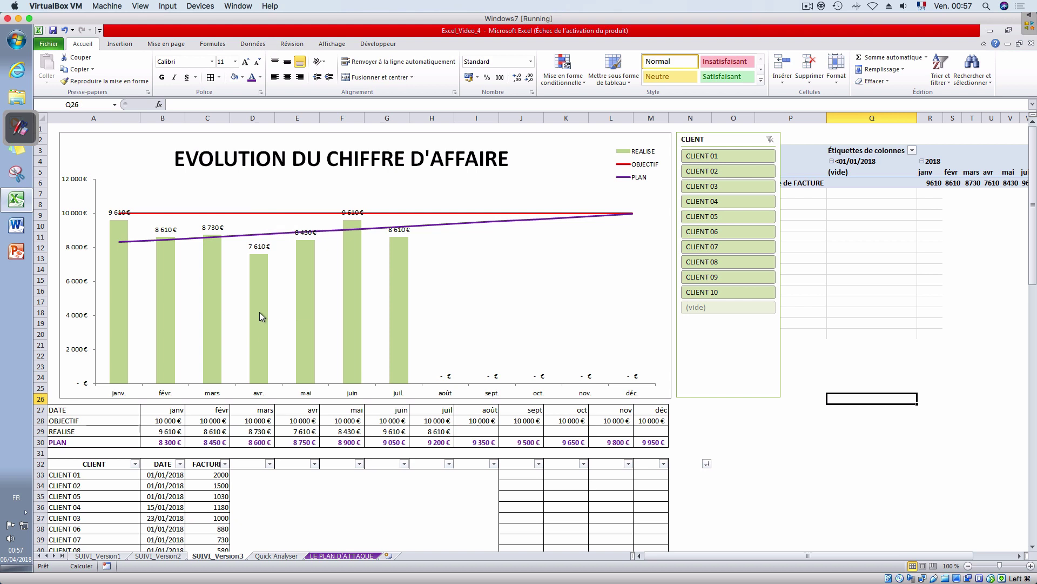
{"action": "left_click", "coordinate": [360, 196]}
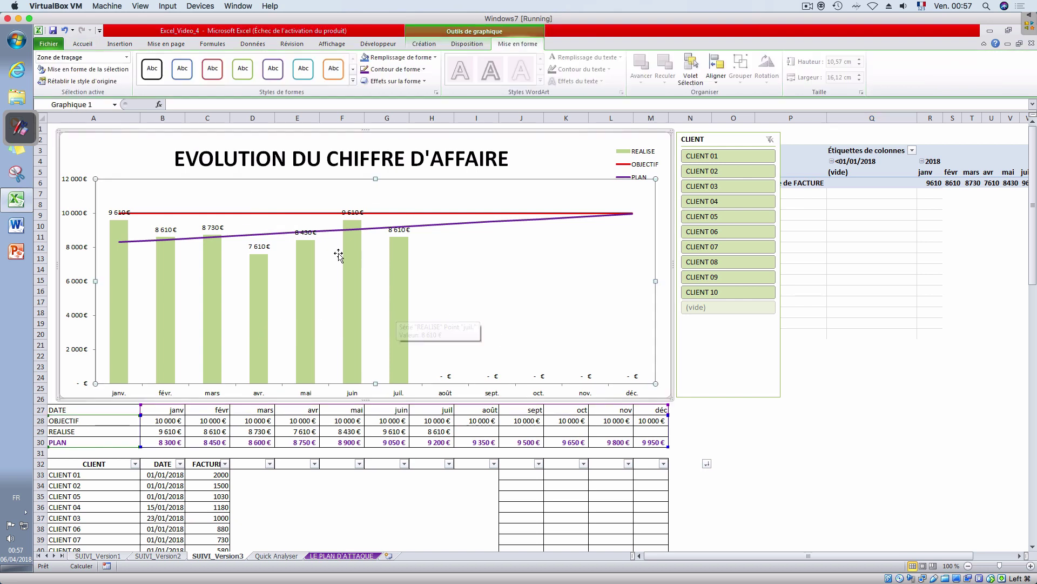
{"action": "left_click", "coordinate": [723, 432]}
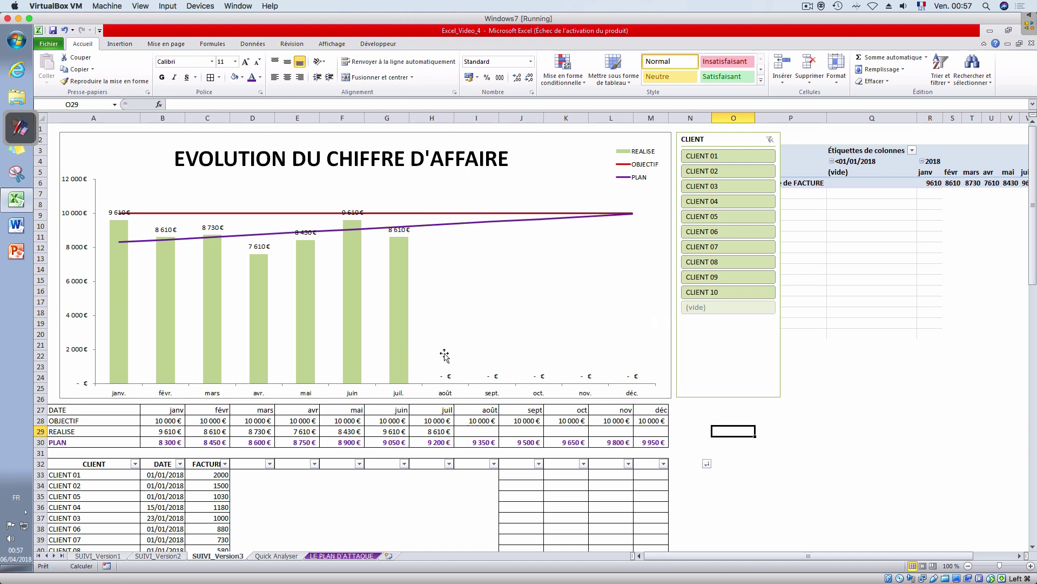
- Insert seven blank rows above row 1 of the SUIVI_Version3 sheet to move the monthly table further down from the chart
{"action": "left_click", "coordinate": [43, 128]}
{"action": "key", "text": "ctrl+plus"}
{"action": "key", "text": "ctrl+plus"}
{"action": "key", "text": "ctrl+plus"}
{"action": "key", "text": "ctrl+plus"}
{"action": "key", "text": "ctrl+plus"}
{"action": "key", "text": "ctrl+plus"}
{"action": "key", "text": "ctrl+plus"}
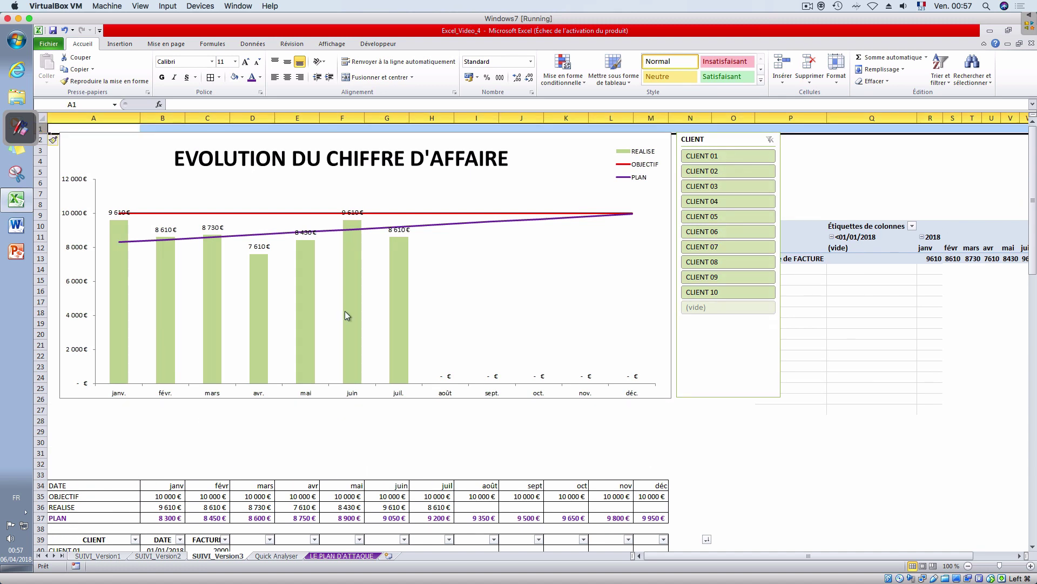
- Insert four blank rows at row 38, between the PLAN row and the client invoice list
{"action": "scroll", "coordinate": [185, 461], "scroll_direction": "down", "scroll_amount": 1}
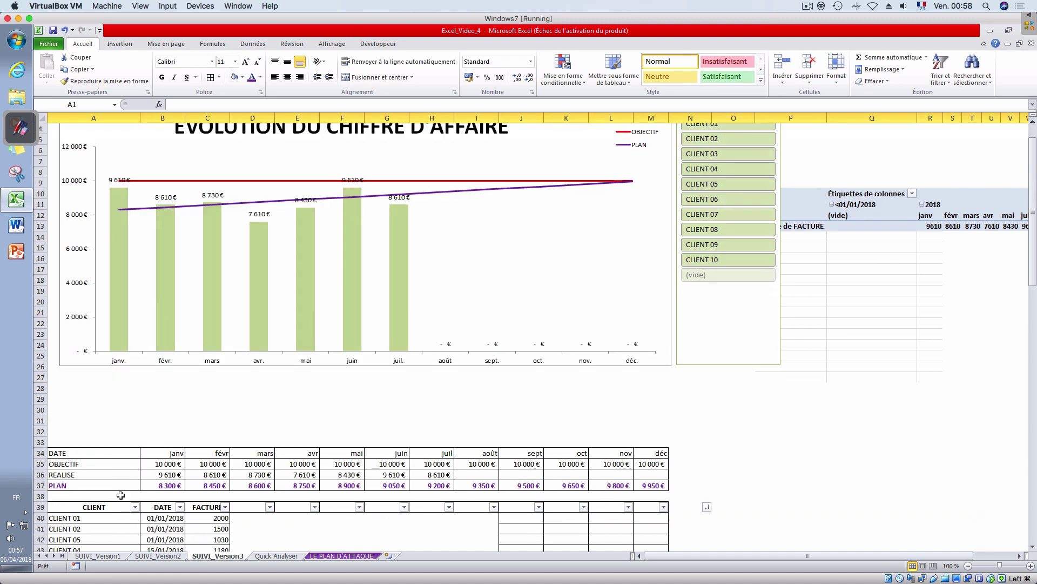
{"action": "left_click", "coordinate": [40, 496]}
{"action": "key", "text": "ctrl+plus"}
{"action": "key", "text": "ctrl+plus"}
{"action": "key", "text": "ctrl+plus"}
{"action": "key", "text": "ctrl+plus"}
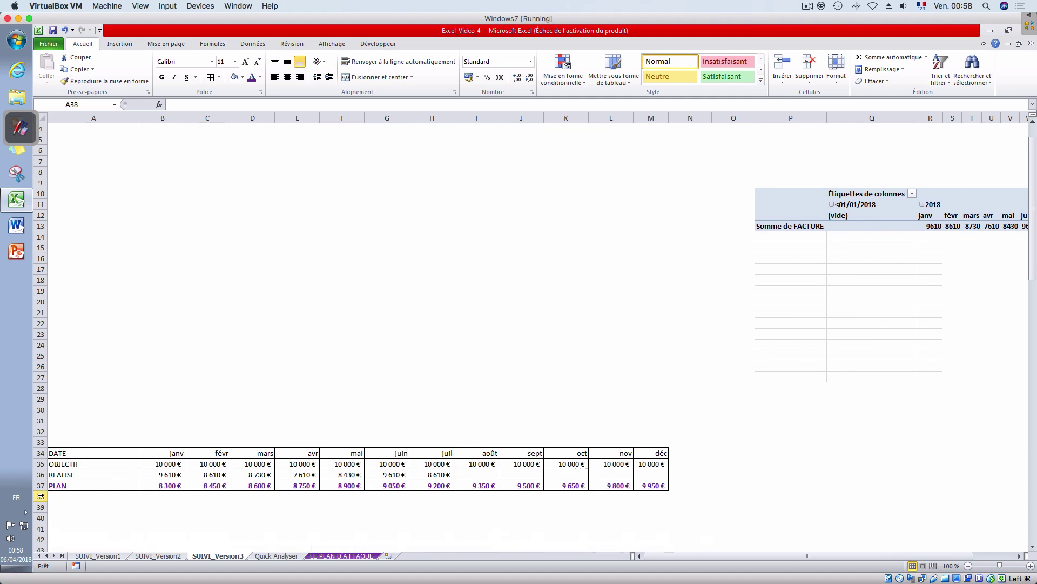
- Enter the row labels OBJECTIF CUMULE, REALISE CUMULE and PLAN CUMULE in cells A39 to A41
{"action": "left_click", "coordinate": [92, 507]}
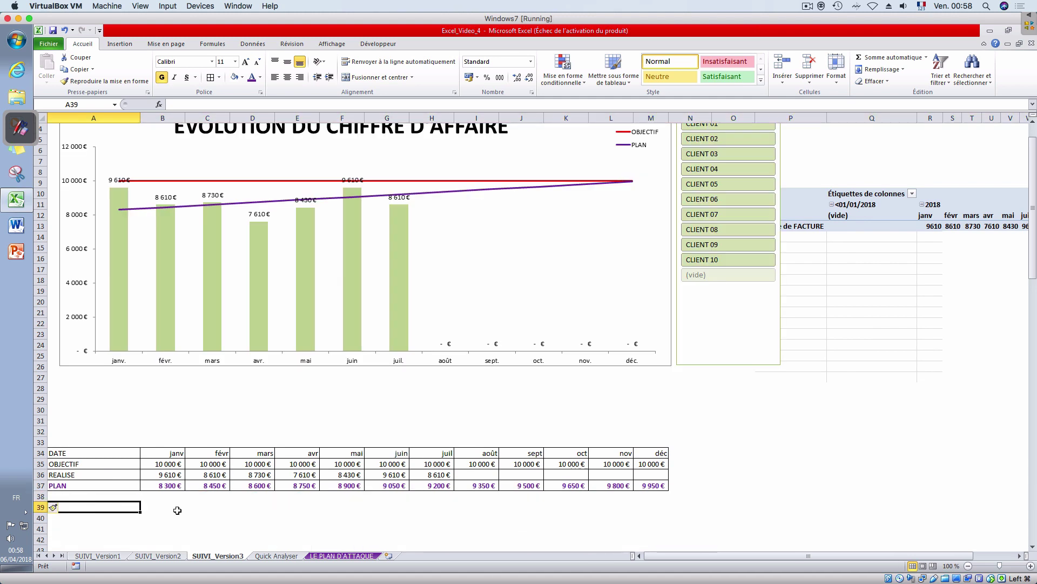
{"action": "type", "text": "O"}
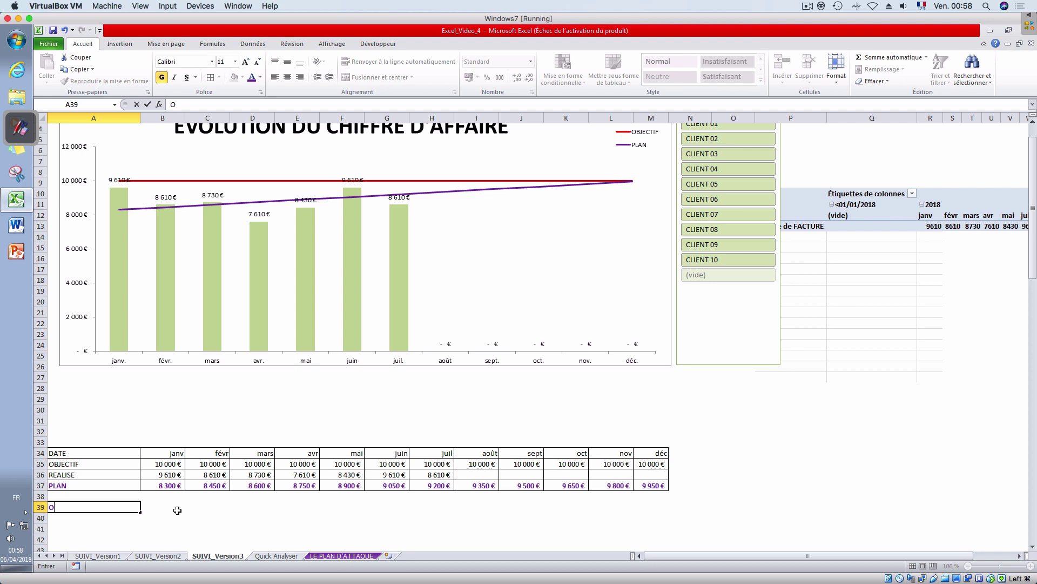
{"action": "type", "text": "BJECTIF CUMULE"}
{"action": "key", "text": "Return"}
{"action": "type", "text": "REAL"}
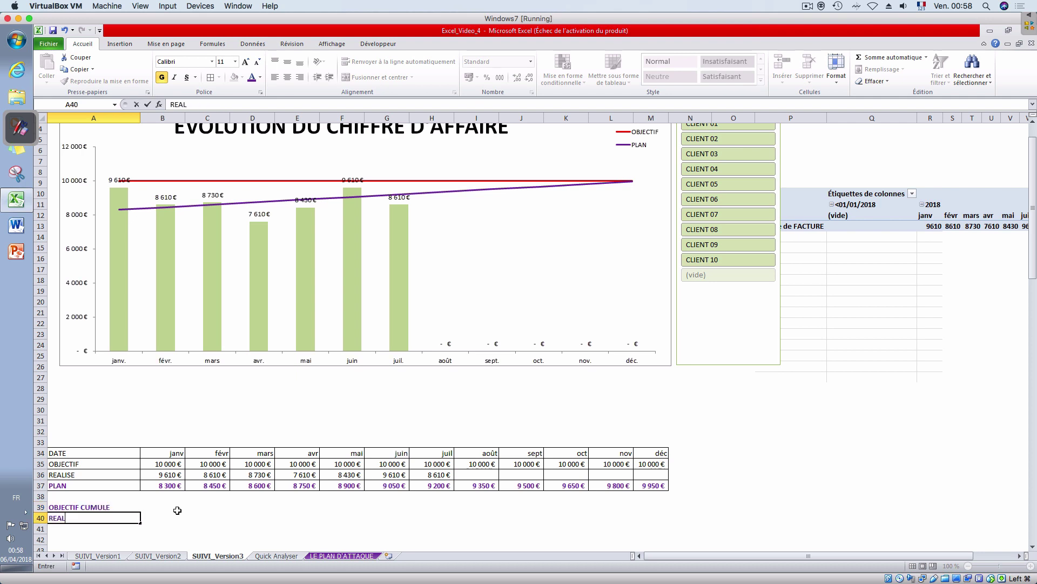
{"action": "type", "text": "ISE CUMULE"}
{"action": "key", "text": "Return"}
{"action": "type", "text": "PLAN CUM"}
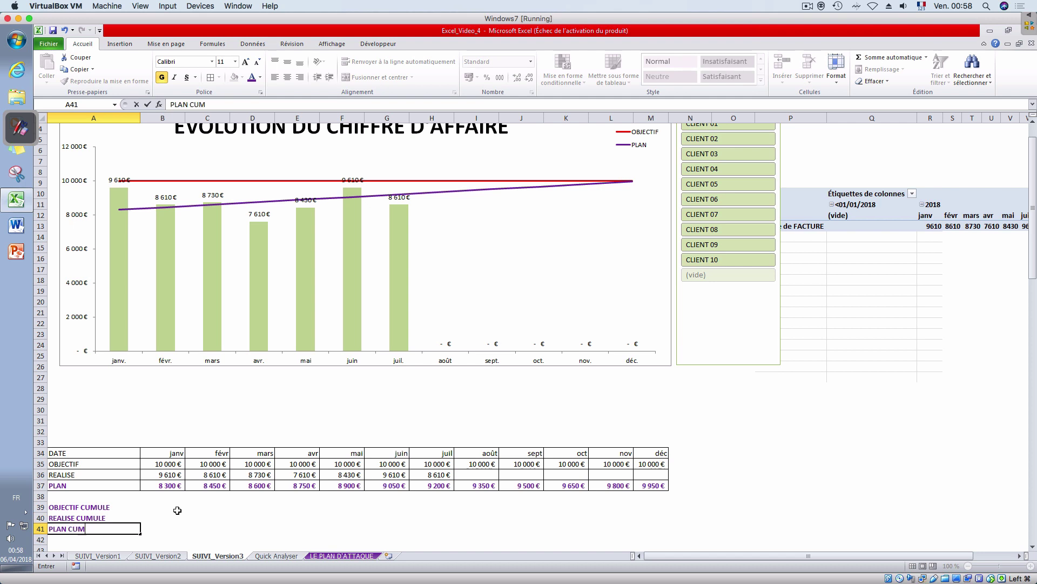
{"action": "type", "text": "ULE"}
{"action": "key", "text": "Return"}
- Start the January formula for OBJECTIF CUMULE in cell B39
{"action": "left_click", "coordinate": [163, 509]}
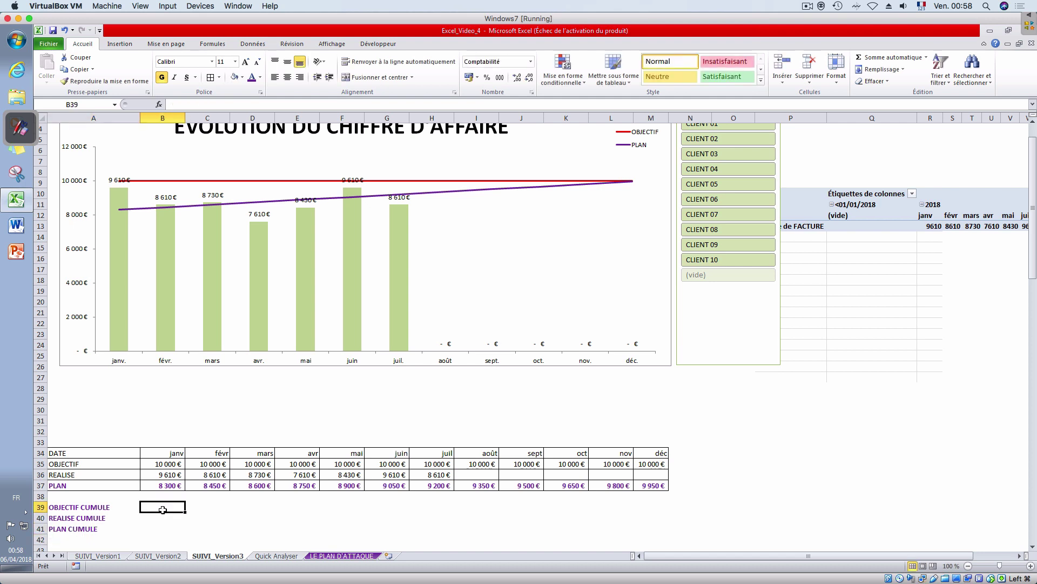
{"action": "type", "text": "+"}
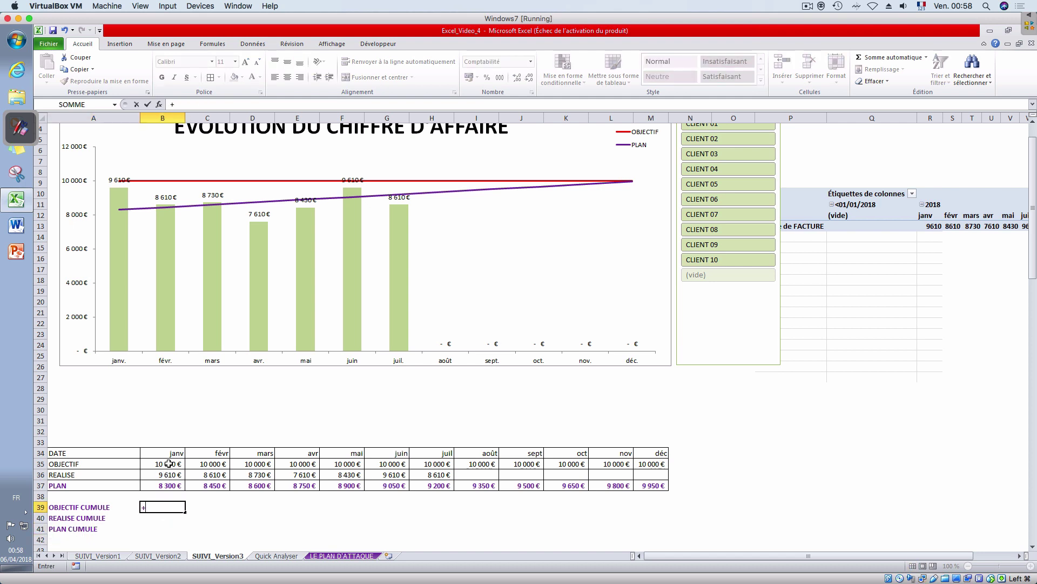
- Enter the formula =B35 in B39 as January's OBJECTIF CUMULE value
{"action": "key", "text": "BackSpace"}
{"action": "type", "text": "="}
{"action": "left_click", "coordinate": [169, 463]}
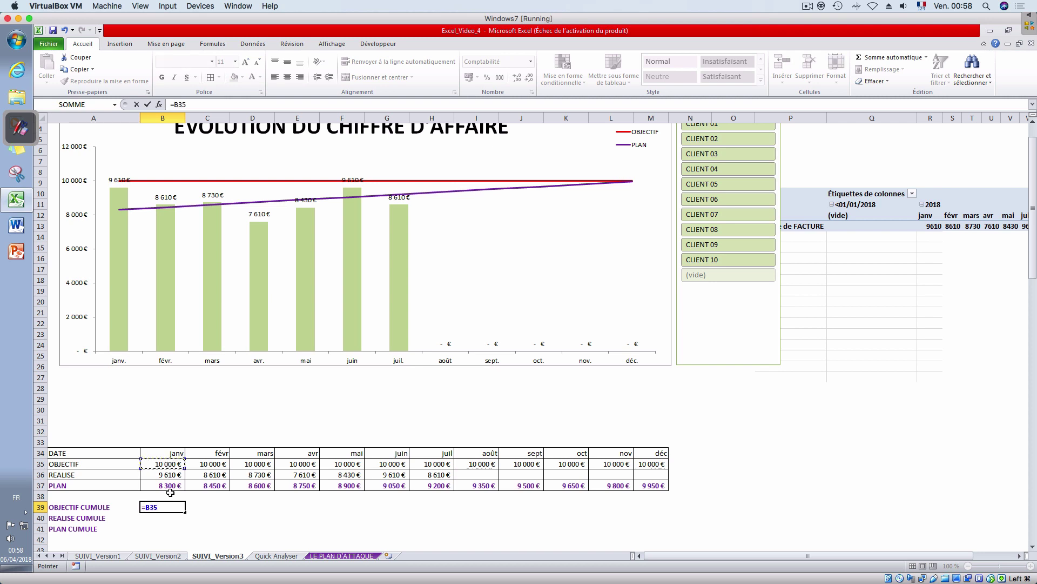
{"action": "key", "text": "Return"}
- Enter the formula =B39+C35 in C39 to accumulate February's objective
{"action": "left_click", "coordinate": [198, 508]}
{"action": "type", "text": "="}
{"action": "left_click", "coordinate": [177, 506]}
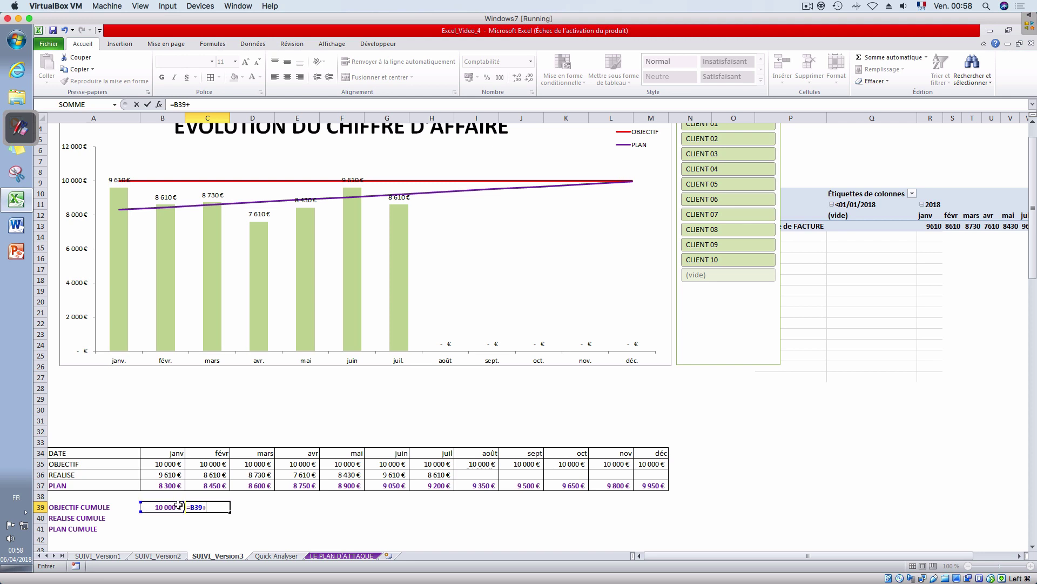
{"action": "type", "text": "+"}
{"action": "left_click", "coordinate": [212, 458]}
{"action": "key", "text": "Return"}
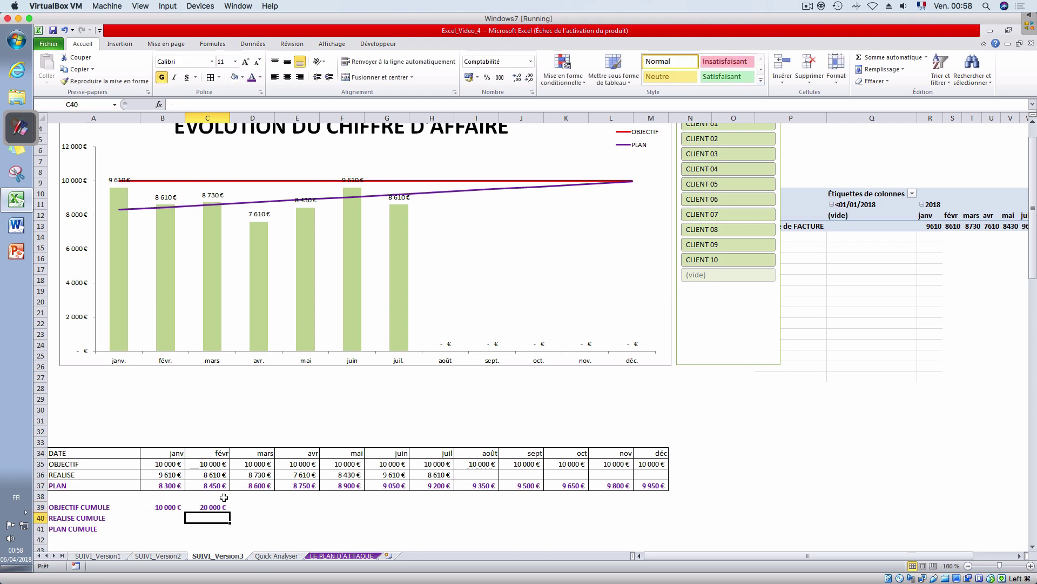
- Fill the C39 formula across to December, and copy the OBJECTIF CUMULE row down into REALISE CUMULE and PLAN CUMULE through M41
{"action": "left_click", "coordinate": [212, 507]}
{"action": "left_click_drag", "start_coordinate": [229, 512], "coordinate": [662, 508]}
{"action": "left_click_drag", "start_coordinate": [169, 508], "coordinate": [668, 535]}
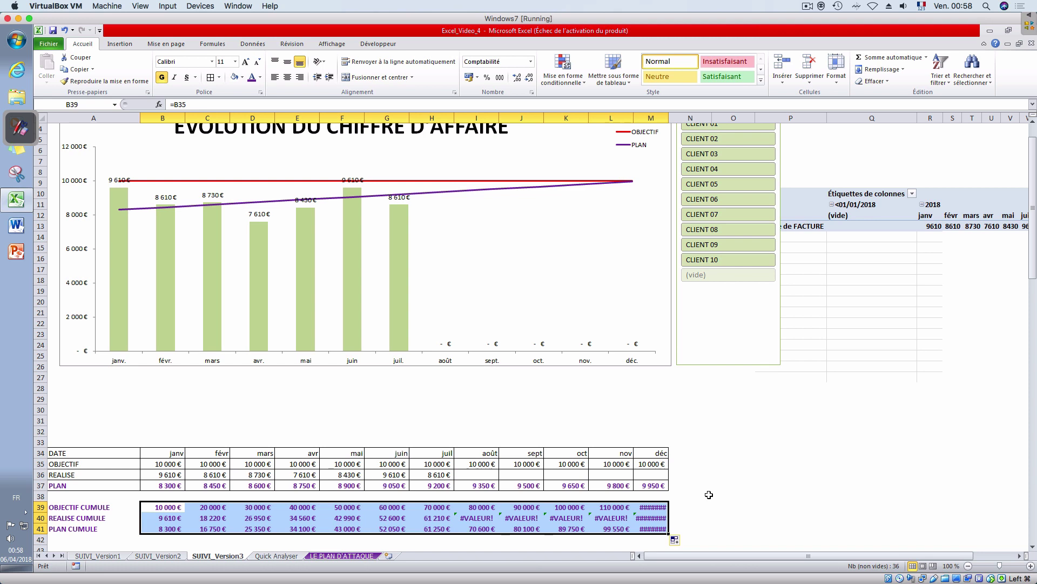
{"action": "left_click", "coordinate": [712, 501]}
- Trace the #VALEUR! errors in REALISE CUMULE and change the SIERREUR fallback value in B36 to 0
{"action": "left_click", "coordinate": [478, 518]}
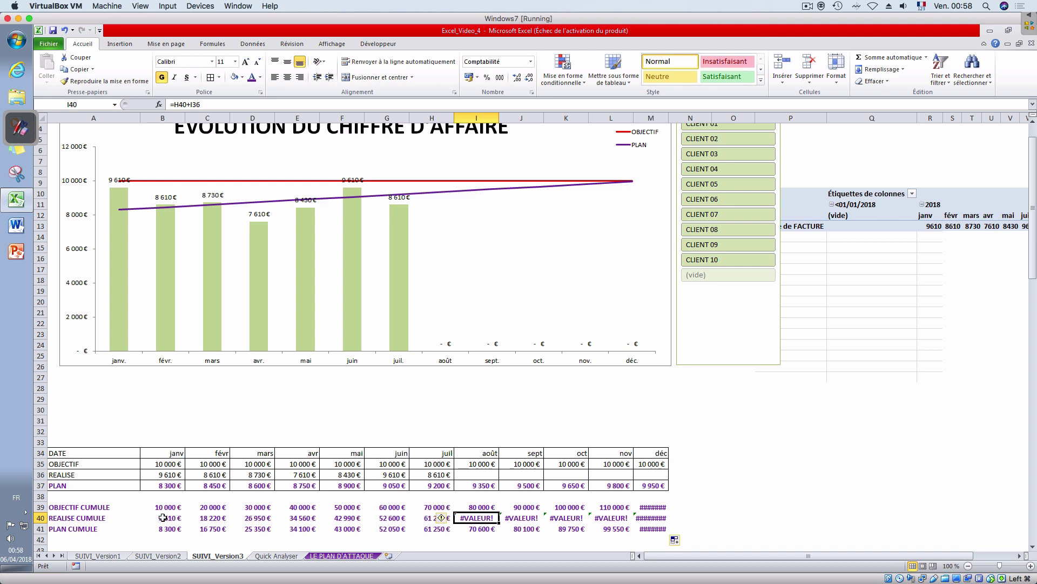
{"action": "left_click", "coordinate": [194, 105]}
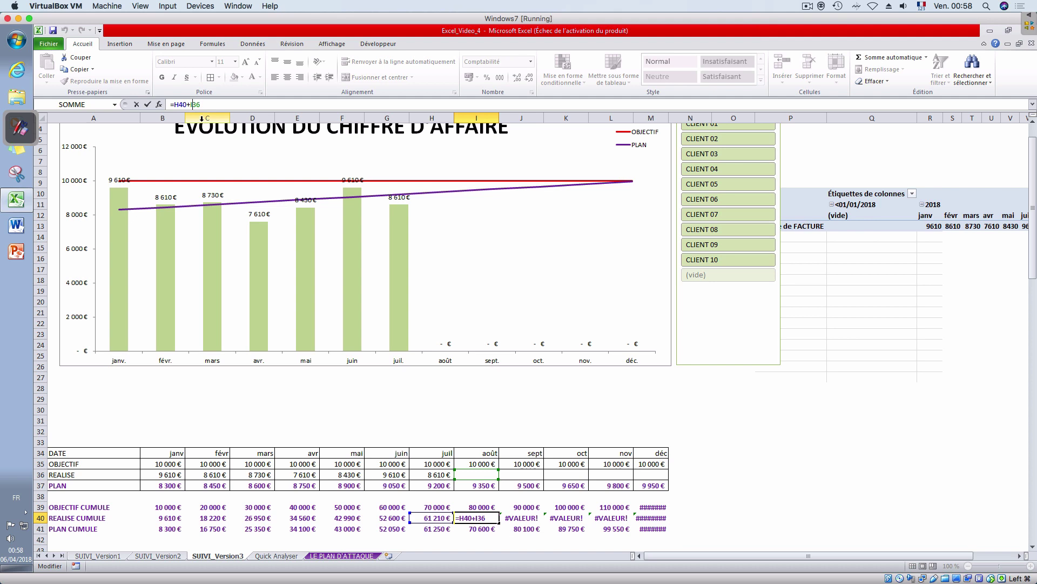
{"action": "key", "text": "Return"}
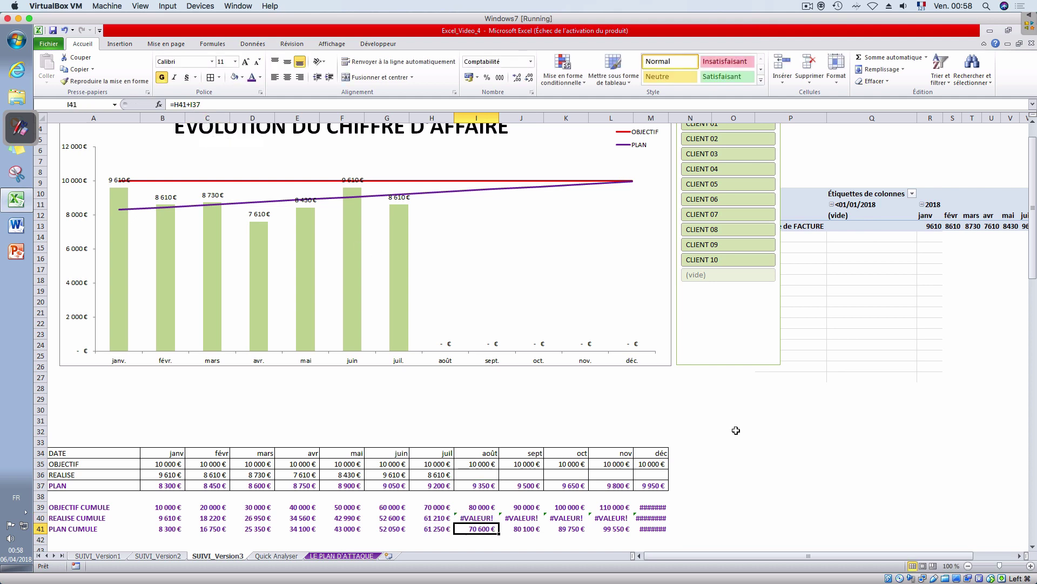
{"action": "left_click", "coordinate": [159, 519]}
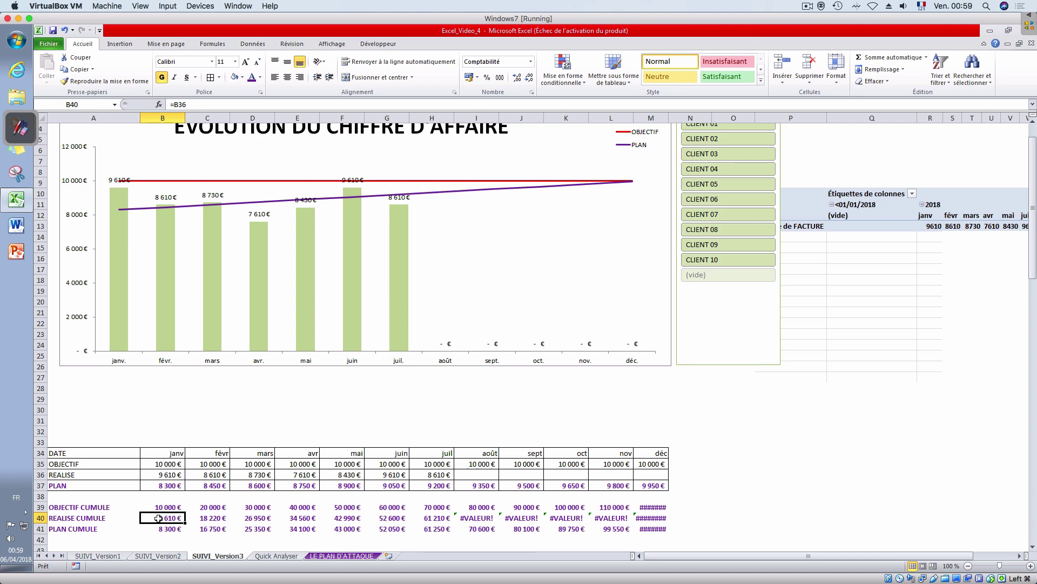
{"action": "left_click", "coordinate": [205, 519]}
{"action": "left_click", "coordinate": [476, 474]}
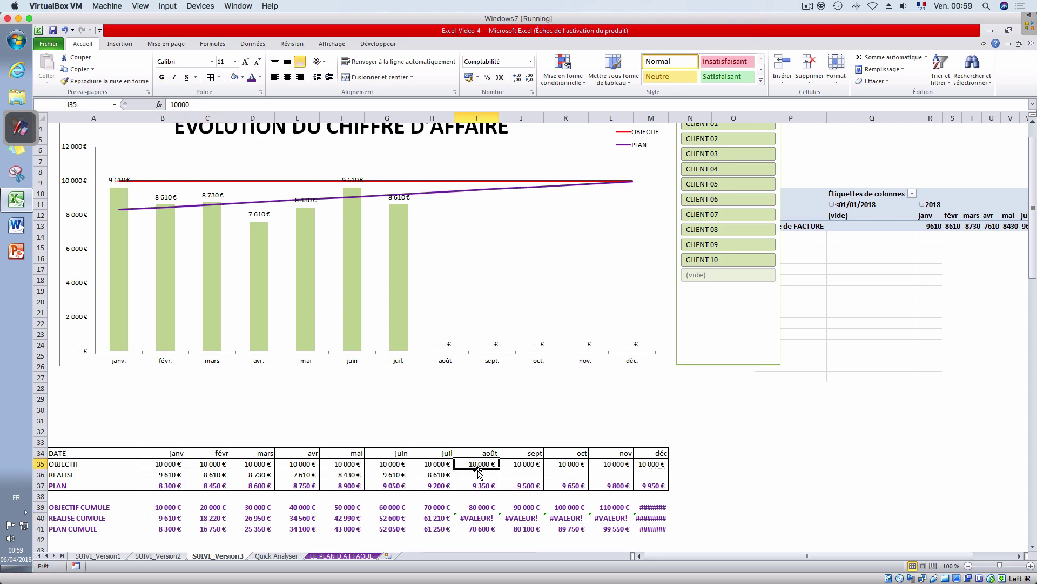
{"action": "left_click", "coordinate": [186, 475]}
{"action": "left_click", "coordinate": [516, 105]}
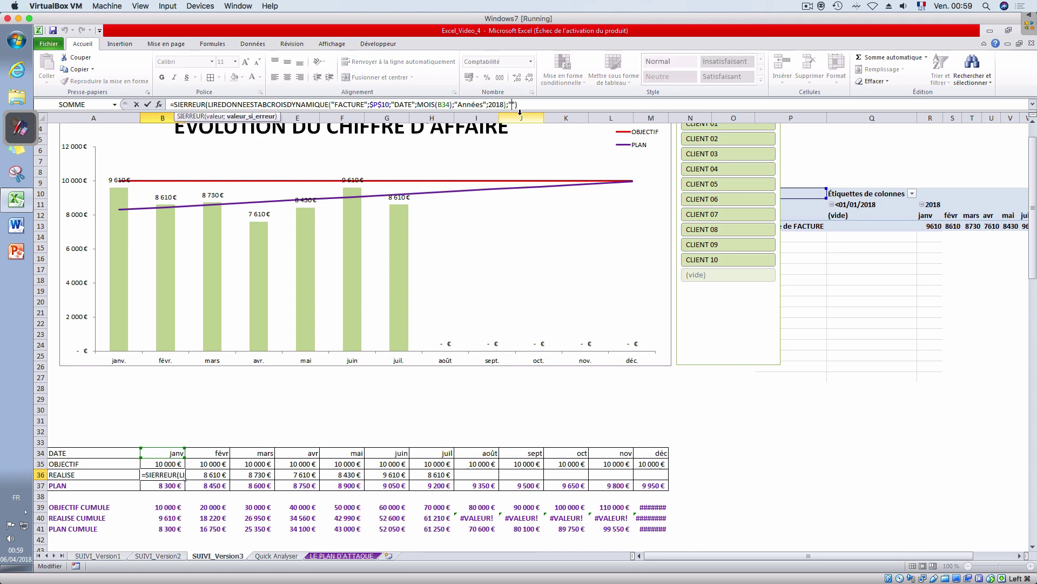
{"action": "key", "text": "BackSpace"}
{"action": "key", "text": "BackSpace"}
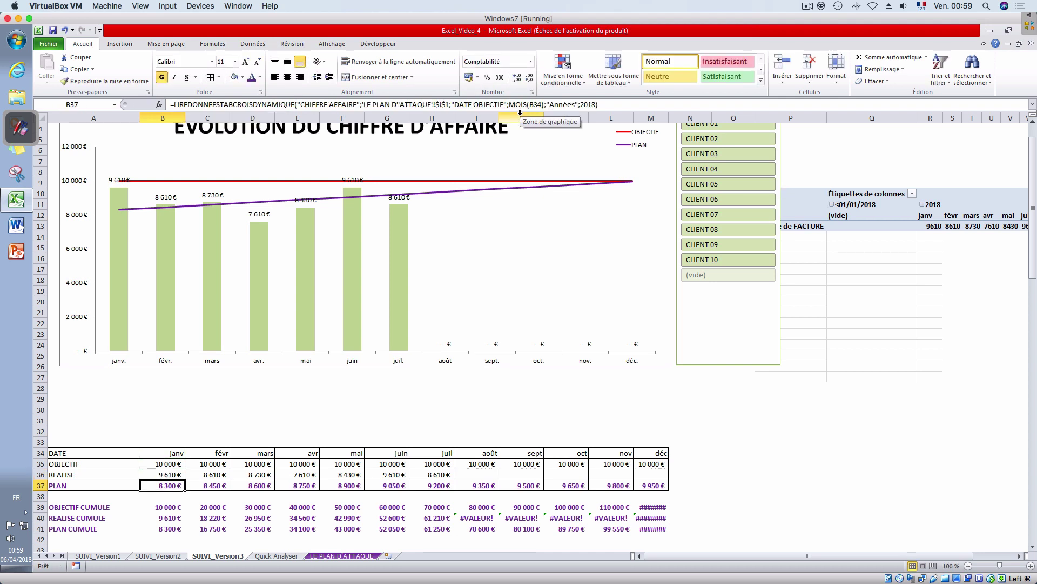
- Copy the B36 formula across the REALISE row through December in M36
{"action": "left_click", "coordinate": [161, 474]}
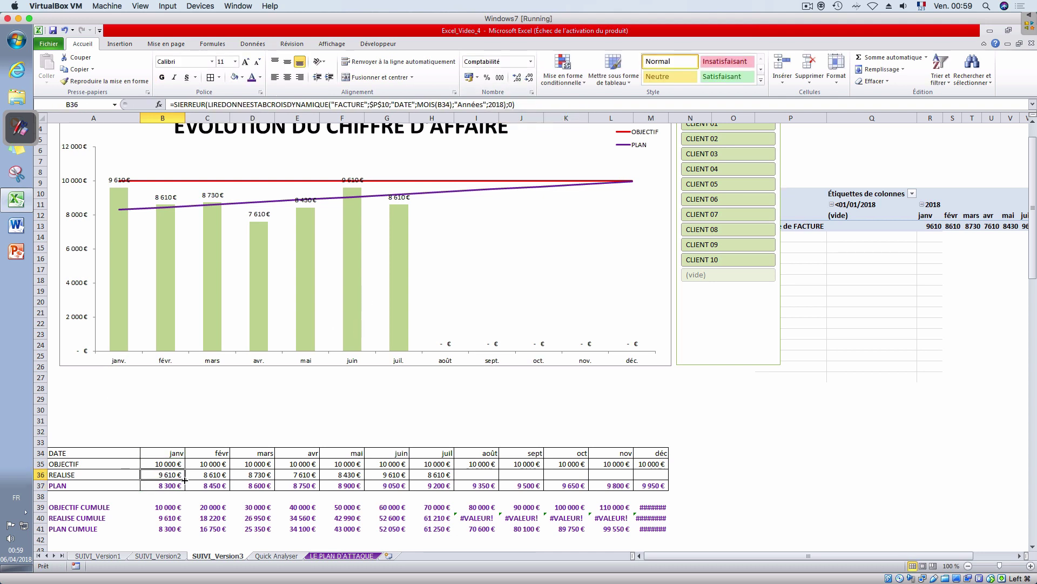
{"action": "left_click_drag", "start_coordinate": [185, 479], "coordinate": [659, 481]}
{"action": "left_click", "coordinate": [716, 486]}
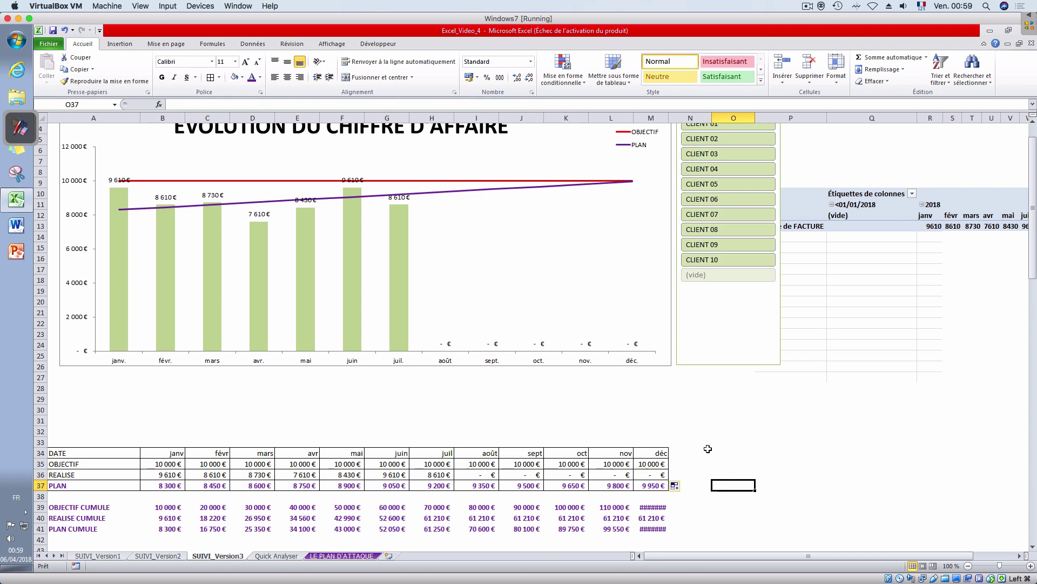
- Widen column M slightly so the December cumulative amounts fit in their cells
{"action": "left_click", "coordinate": [650, 529]}
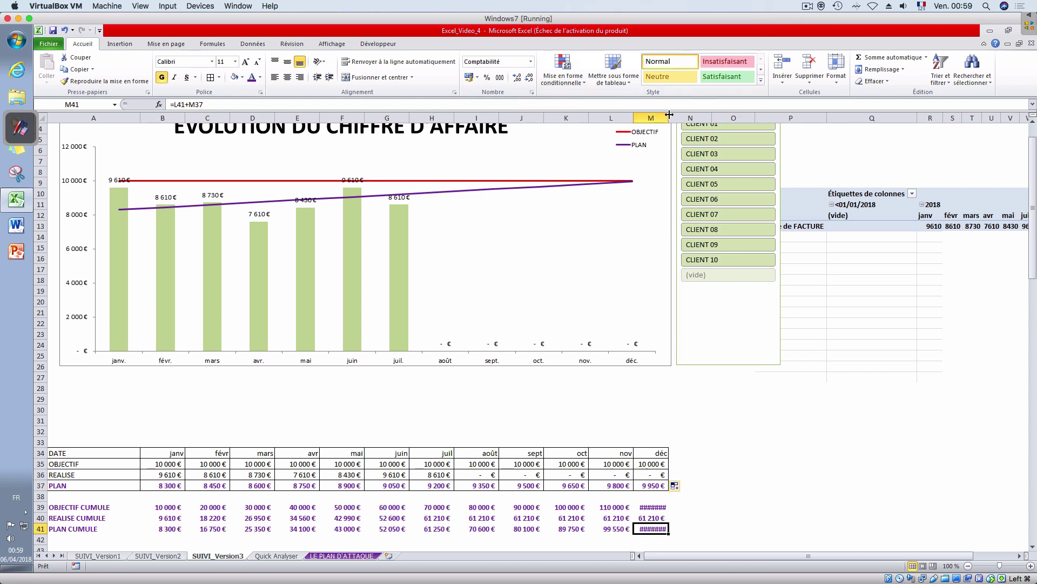
{"action": "left_click_drag", "start_coordinate": [670, 115], "coordinate": [676, 115]}
{"action": "left_click", "coordinate": [735, 386]}
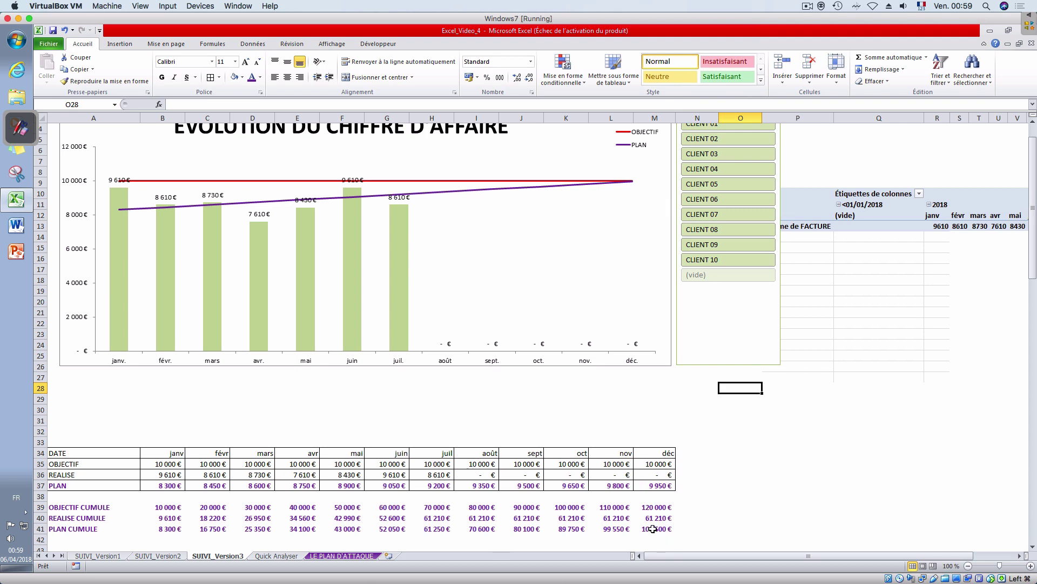
- Duplicate the EVOLUTION DU CHIFFRE D'AFFAIRE chart and place the copy beyond the CLIENT slicer, below the pivot table
{"action": "left_click_drag", "start_coordinate": [653, 529], "coordinate": [36, 509]}
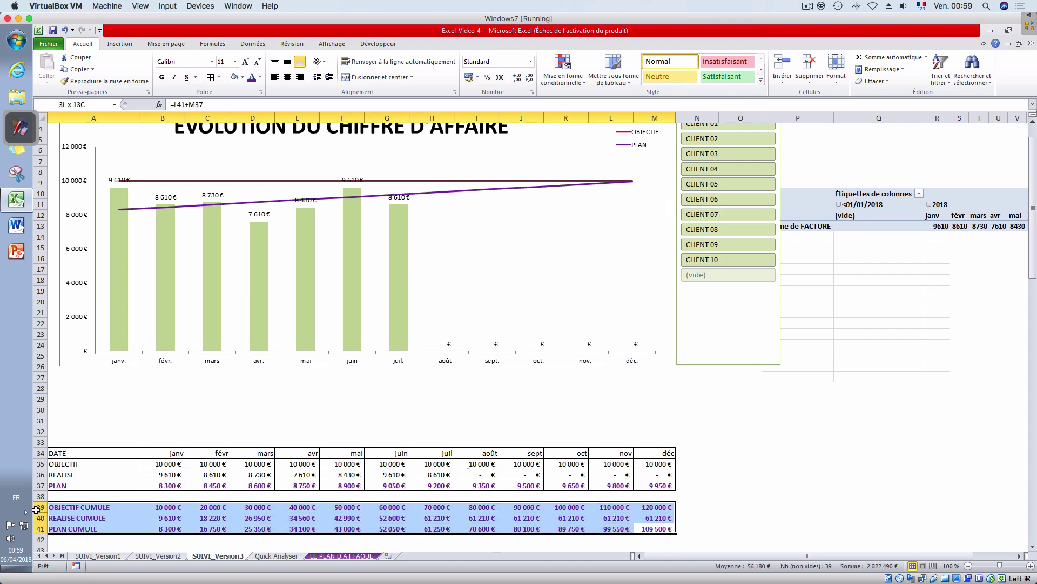
{"action": "left_click", "coordinate": [104, 398]}
{"action": "left_click", "coordinate": [104, 363]}
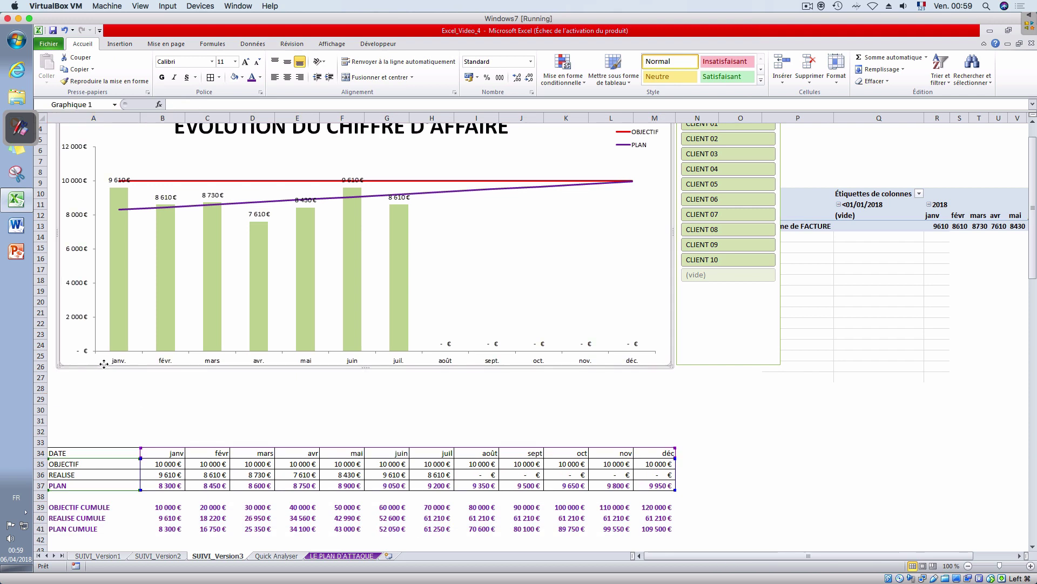
{"action": "scroll", "coordinate": [415, 510], "scroll_direction": "up", "scroll_amount": 1, "text": "ctrl"}
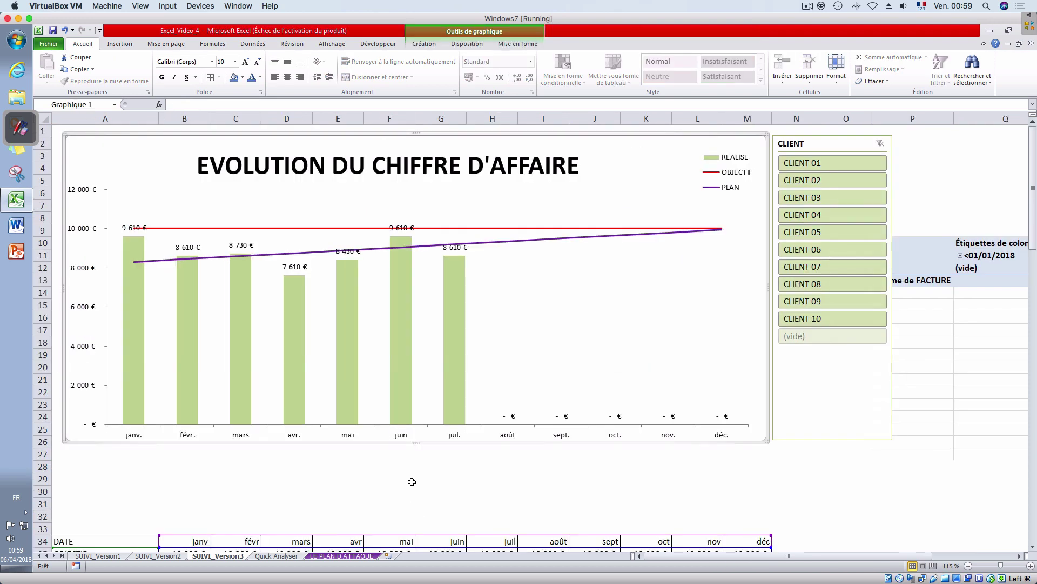
{"action": "left_click", "coordinate": [326, 481]}
{"action": "scroll", "coordinate": [325, 473], "scroll_direction": "down", "scroll_amount": 1, "text": "ctrl"}
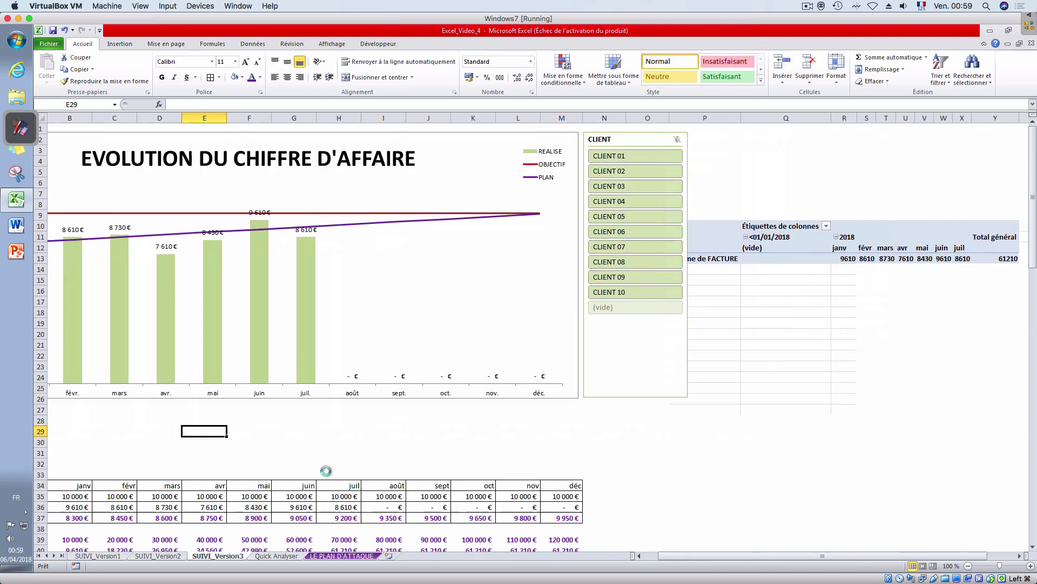
{"action": "scroll", "coordinate": [326, 470], "scroll_direction": "down", "scroll_amount": 2, "text": "ctrl"}
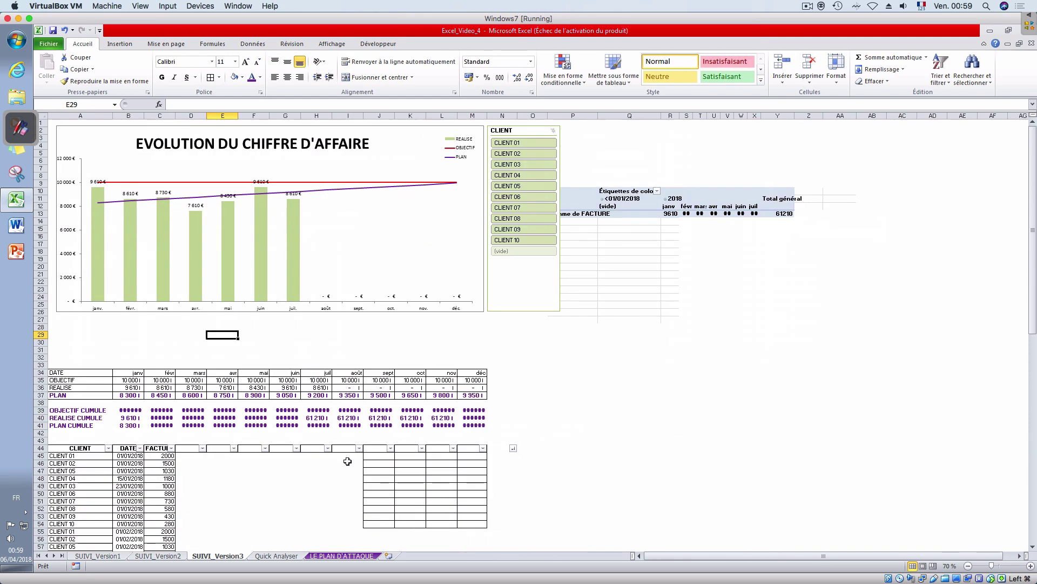
{"action": "left_click", "coordinate": [319, 309]}
{"action": "left_click_drag", "start_coordinate": [327, 322], "coordinate": [834, 401]}
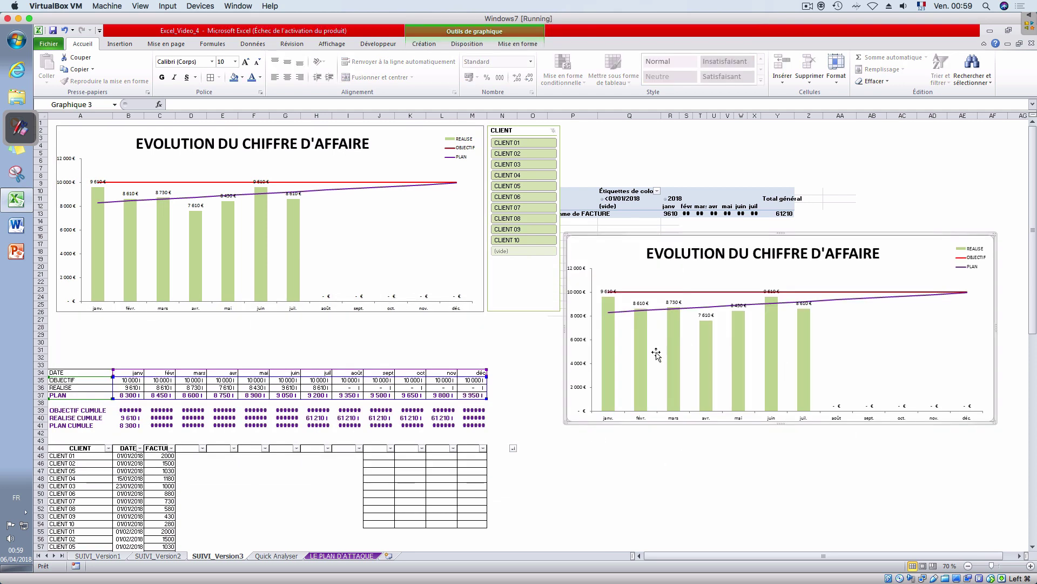
- In the copied chart, move the REALISE series values to B40:M40 and the PLAN series values to B41:M41
{"action": "left_click", "coordinate": [642, 360]}
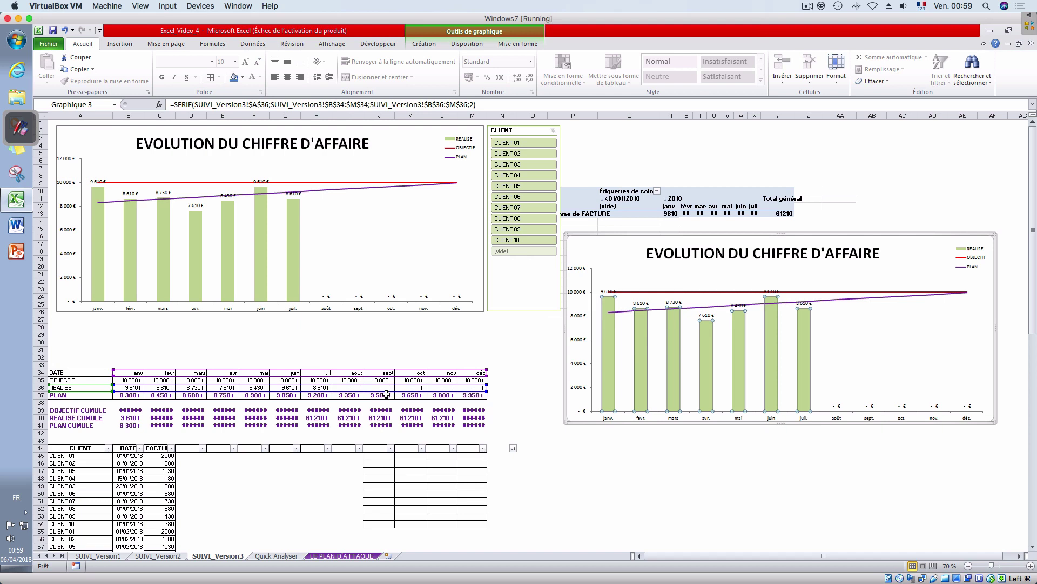
{"action": "left_click_drag", "start_coordinate": [387, 392], "coordinate": [390, 419]}
{"action": "left_click", "coordinate": [659, 395]}
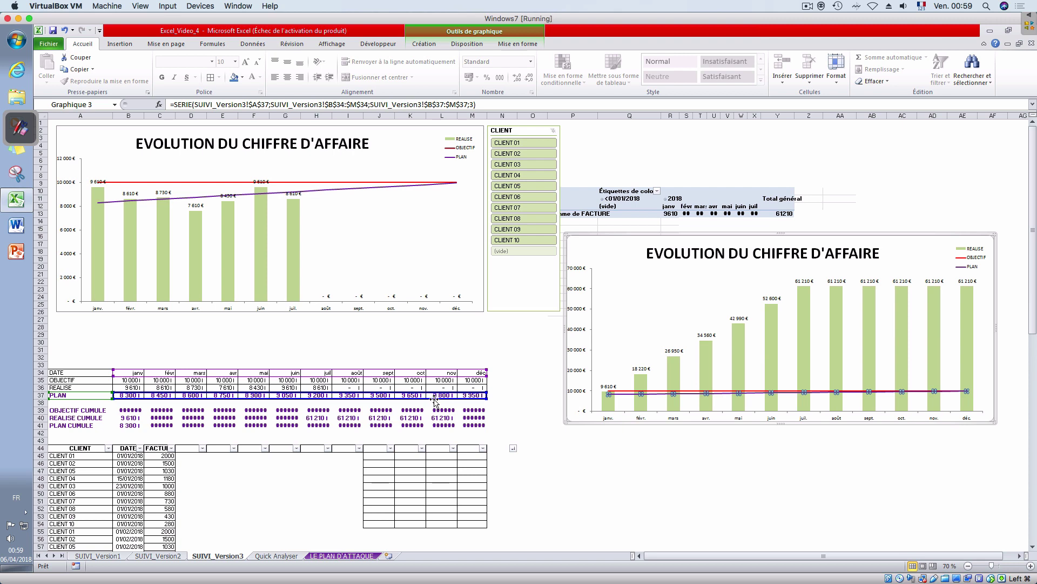
{"action": "left_click_drag", "start_coordinate": [435, 400], "coordinate": [438, 429]}
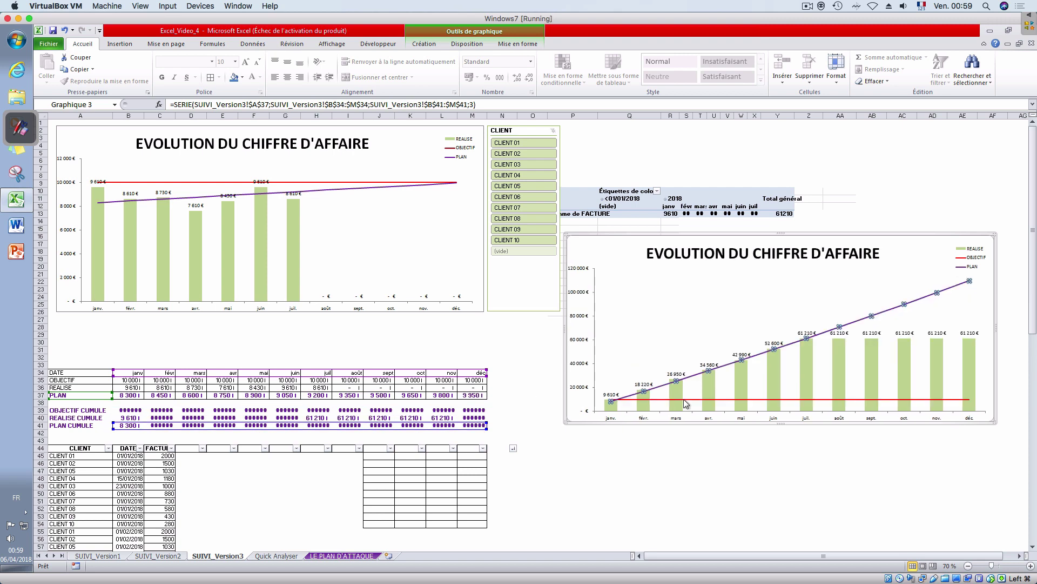
- Move the copied chart's OBJECTIF series values to the OBJECTIF CUMULE row, B39:M39
{"action": "left_click", "coordinate": [677, 403]}
{"action": "left_click", "coordinate": [664, 402]}
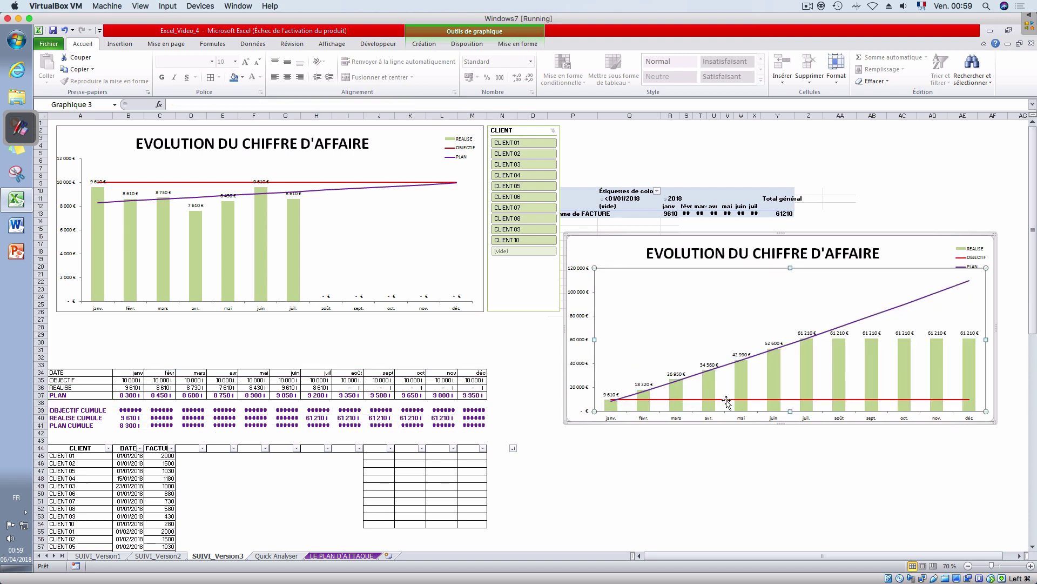
{"action": "scroll", "coordinate": [743, 446], "scroll_direction": "down", "scroll_amount": 2, "text": "ctrl"}
{"action": "scroll", "coordinate": [742, 447], "scroll_direction": "up", "scroll_amount": 4, "text": "ctrl"}
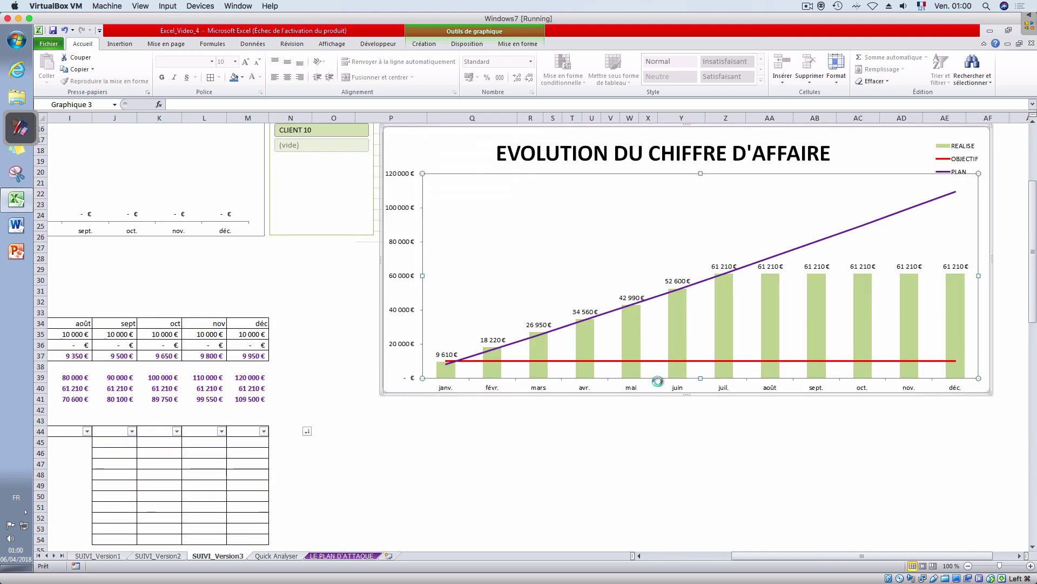
{"action": "scroll", "coordinate": [656, 365], "scroll_direction": "up", "scroll_amount": 1, "text": "ctrl"}
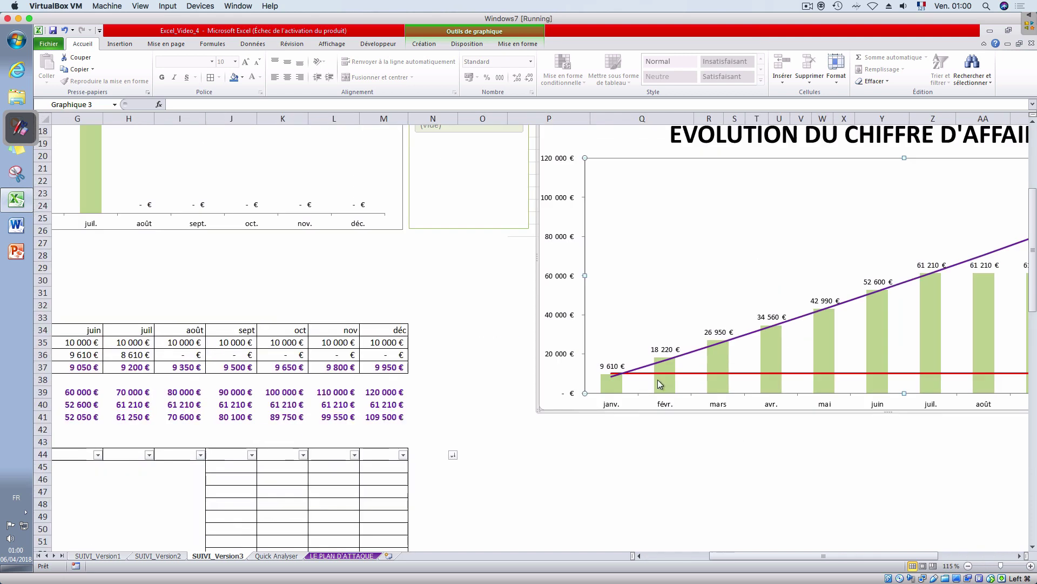
{"action": "left_click", "coordinate": [712, 376]}
{"action": "left_click", "coordinate": [701, 377]}
{"action": "scroll", "coordinate": [701, 378], "scroll_direction": "up", "scroll_amount": 2, "text": "ctrl"}
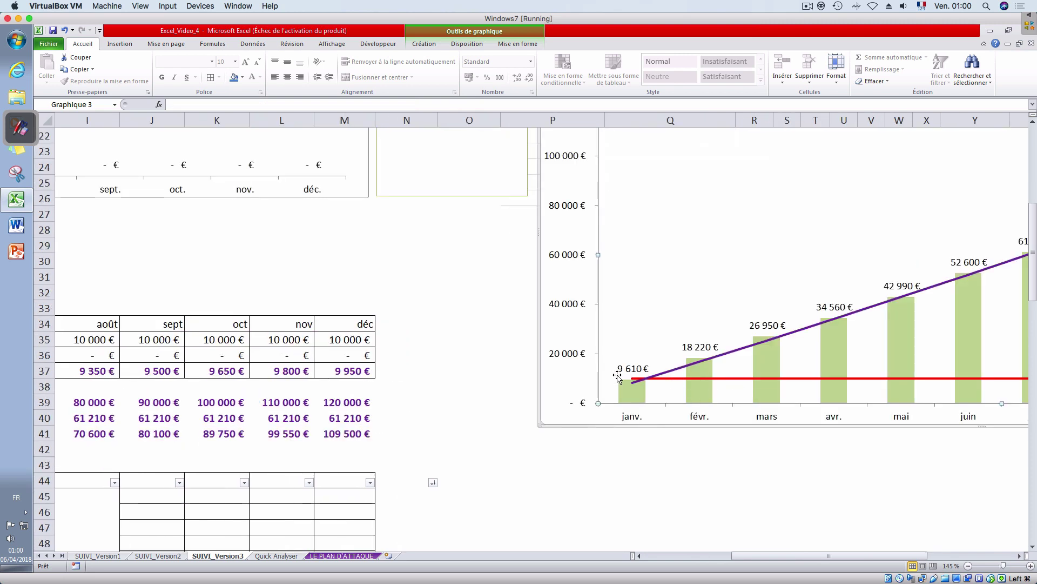
{"action": "scroll", "coordinate": [679, 387], "scroll_direction": "down", "scroll_amount": 2, "text": "ctrl"}
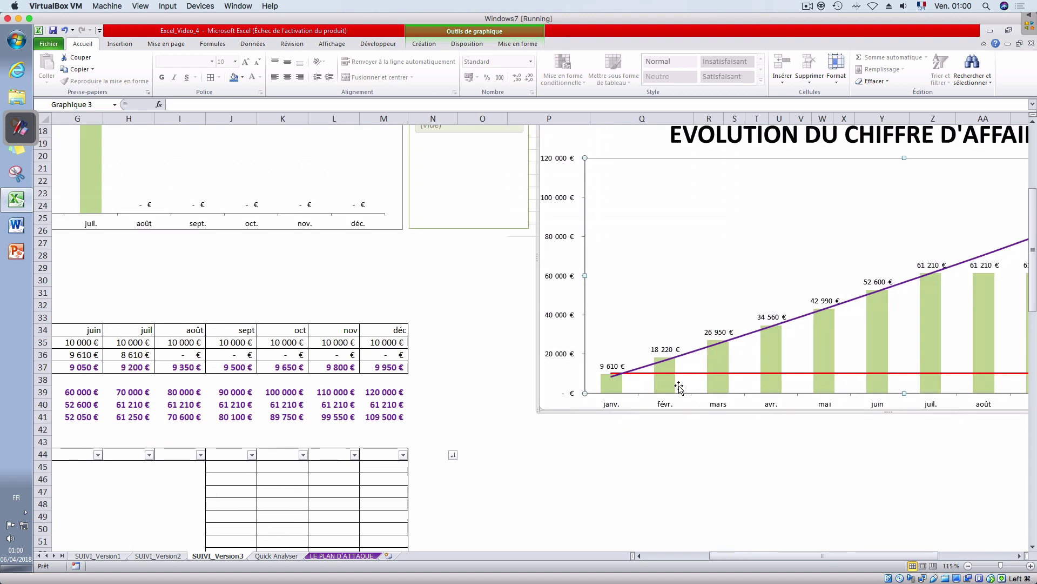
{"action": "left_click_drag", "start_coordinate": [778, 557], "coordinate": [853, 556]}
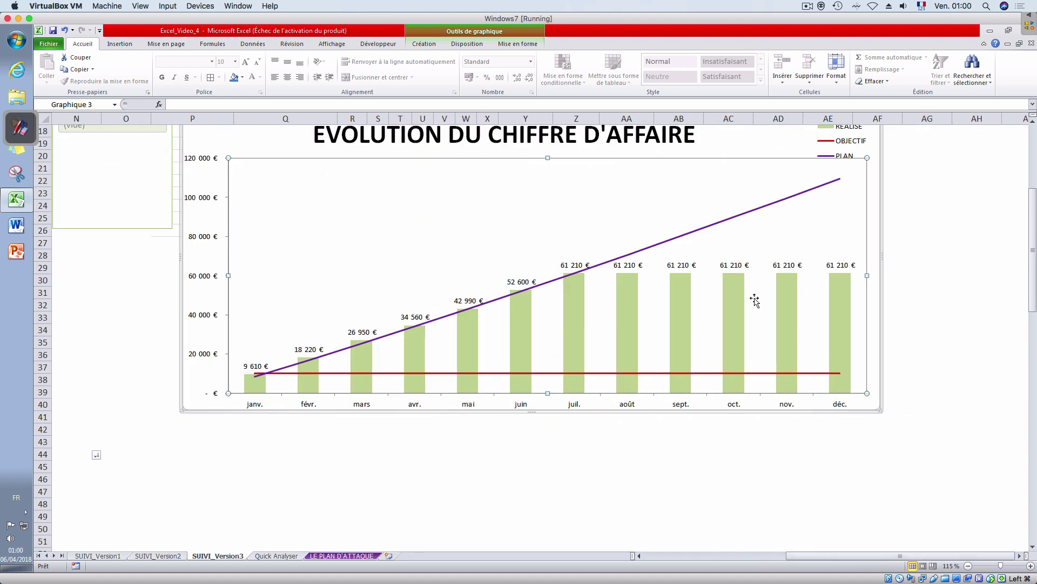
{"action": "left_click", "coordinate": [880, 452]}
{"action": "left_click", "coordinate": [811, 374]}
{"action": "left_click", "coordinate": [802, 373]}
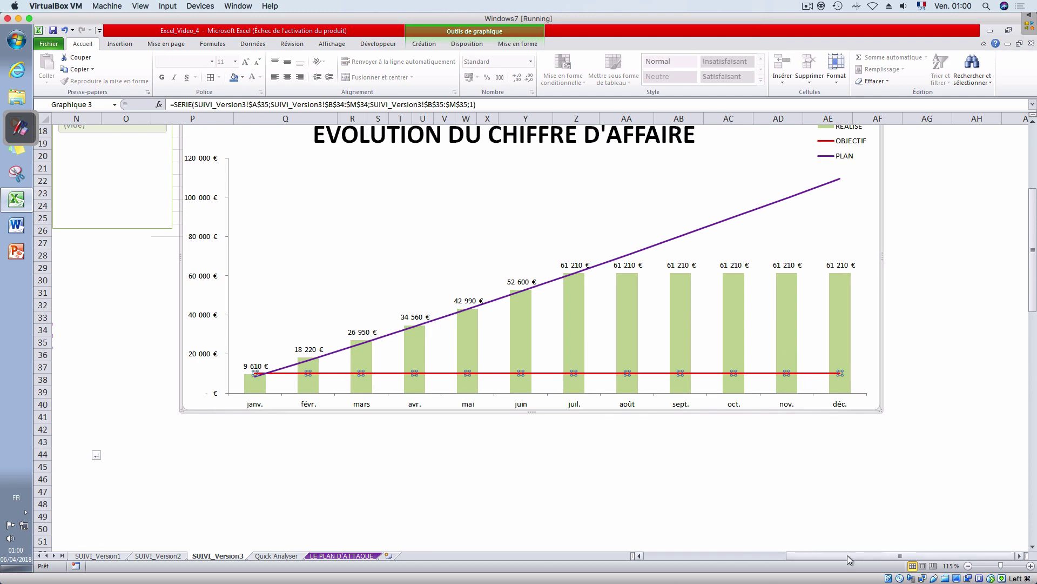
{"action": "left_click_drag", "start_coordinate": [847, 555], "coordinate": [705, 555]}
{"action": "left_click_drag", "start_coordinate": [558, 355], "coordinate": [564, 392]}
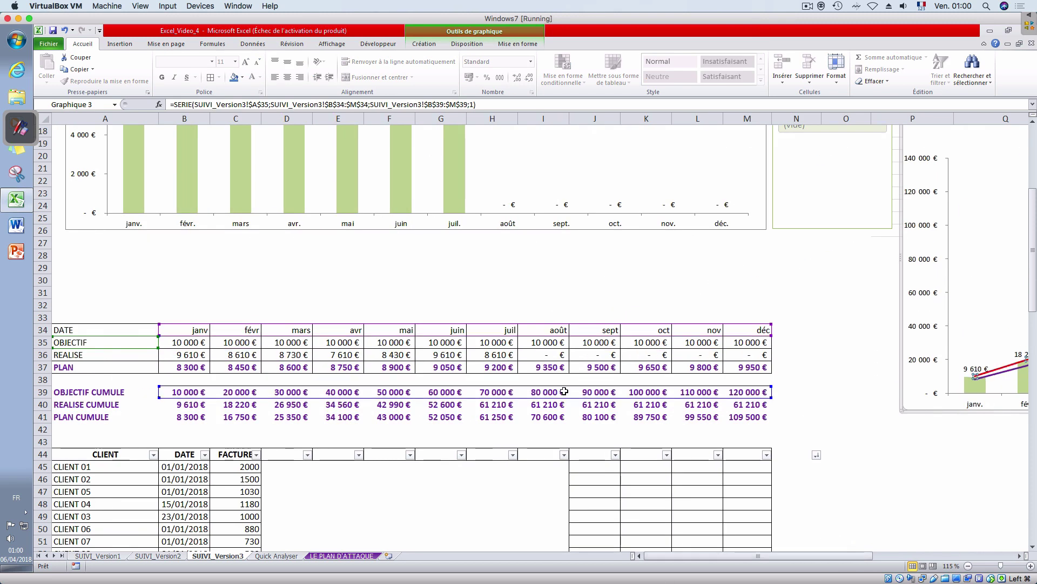
- Shorten the original monthly chart by raising its lower edge to about row 19
{"action": "left_click", "coordinate": [846, 428]}
{"action": "scroll", "coordinate": [679, 312], "scroll_direction": "up", "scroll_amount": 1, "text": "ctrl"}
{"action": "scroll", "coordinate": [678, 314], "scroll_direction": "down", "scroll_amount": 6}
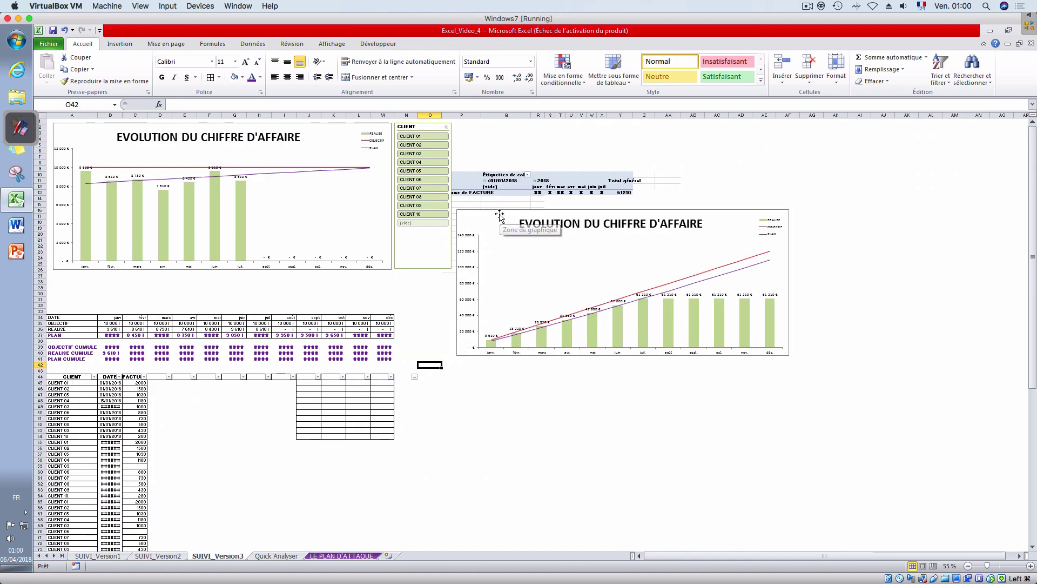
{"action": "left_click", "coordinate": [203, 145]}
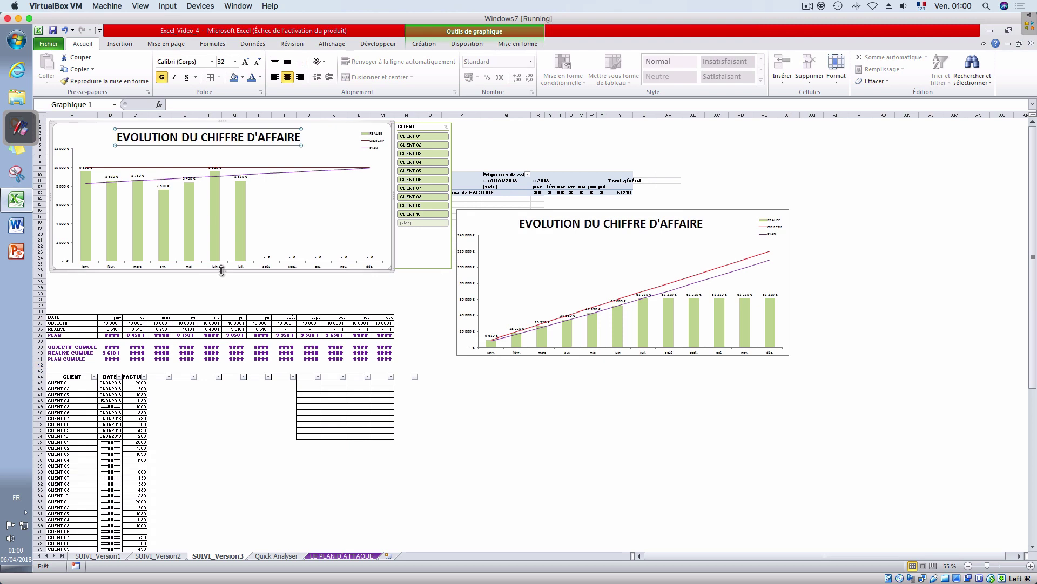
{"action": "left_click_drag", "start_coordinate": [219, 273], "coordinate": [225, 227]}
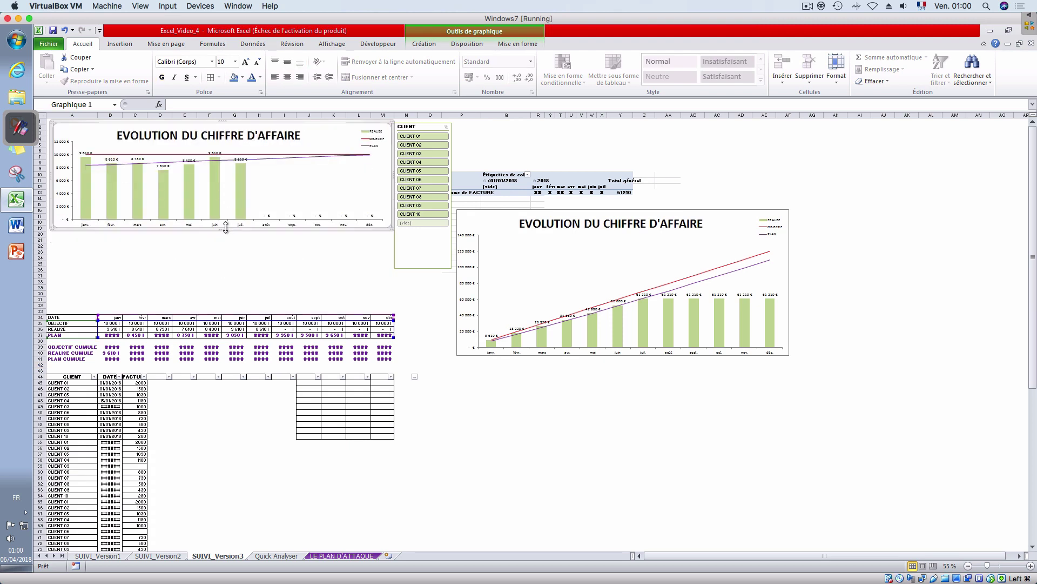
- Append "par mois" to the title of the monthly EVOLUTION DU CHIFFRE D'AFFAIRE chart
{"action": "left_click", "coordinate": [263, 134]}
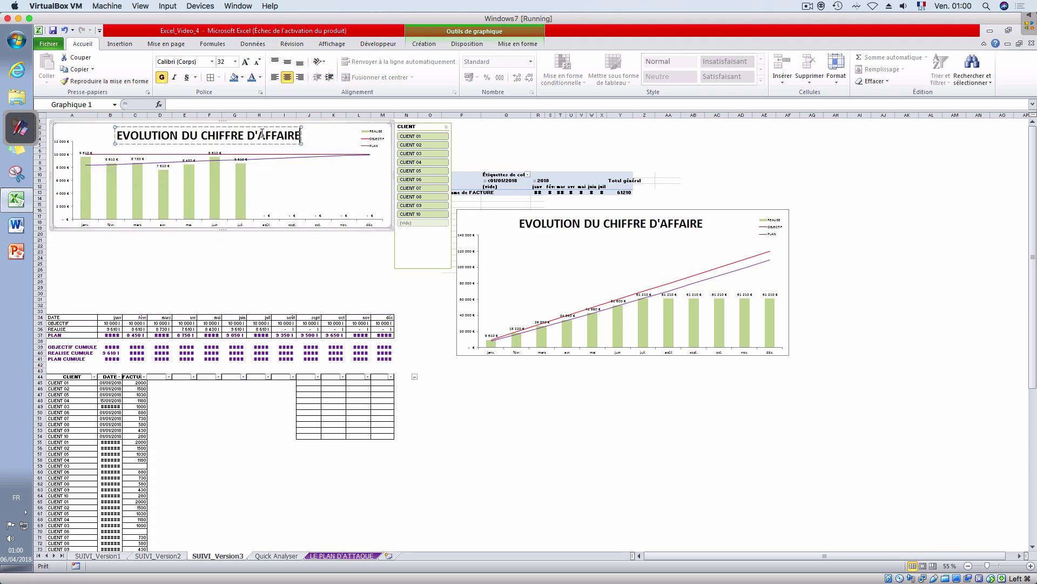
{"action": "type", "text": "pa"}
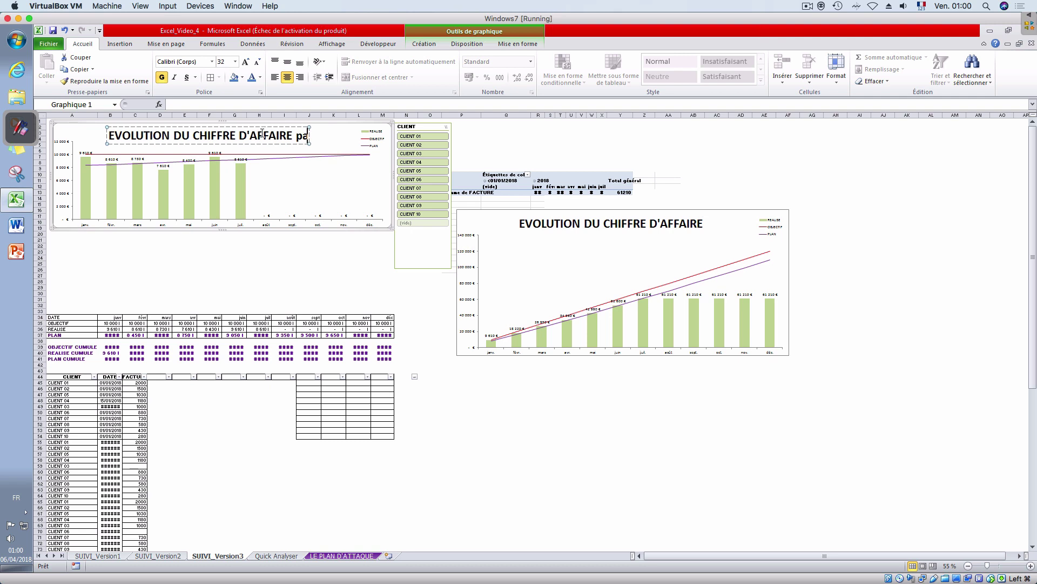
{"action": "type", "text": "r mois"}
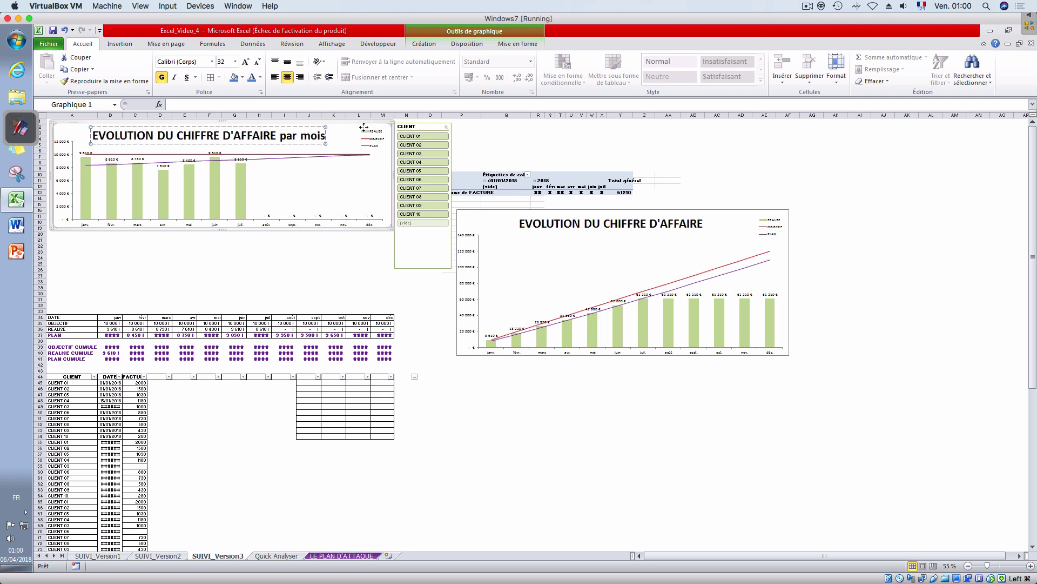
- Move the cumulative chart directly beneath the monthly chart and append "Cumulé" to its title
{"action": "left_click_drag", "start_coordinate": [475, 208], "coordinate": [75, 233]}
{"action": "left_click", "coordinate": [258, 246]}
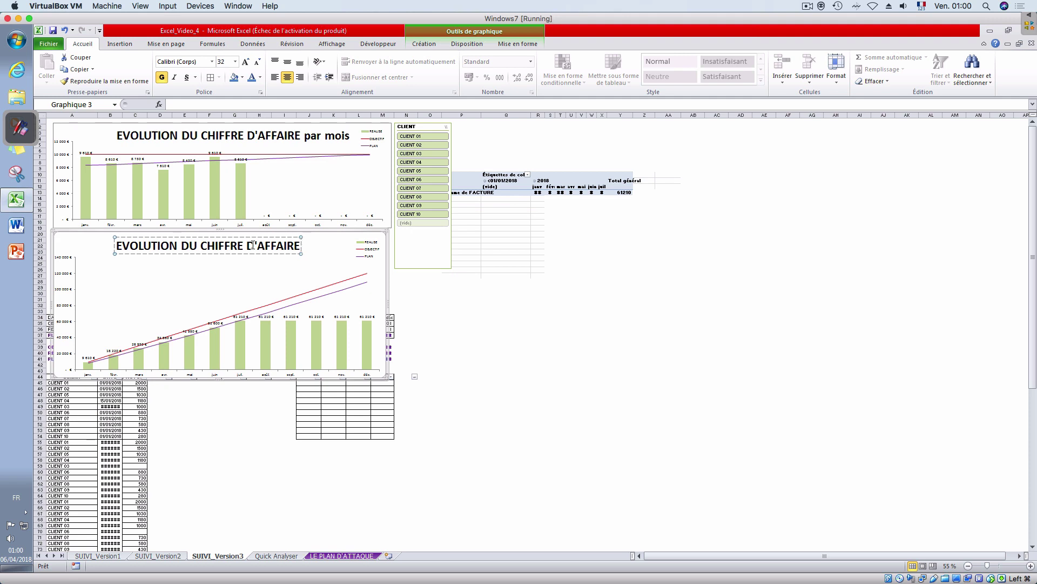
{"action": "type", "text": "Cumulé"}
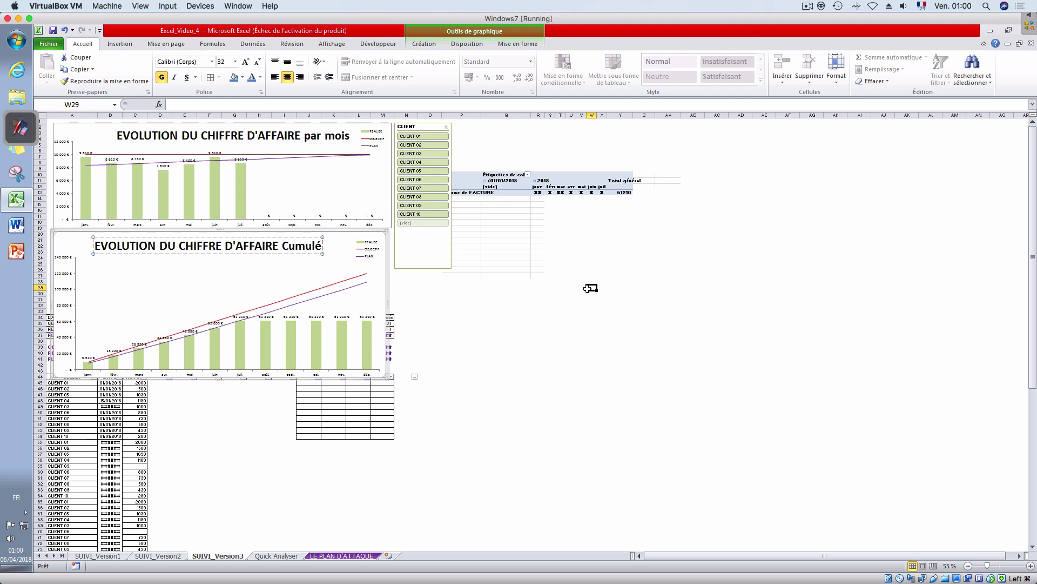
{"action": "left_click", "coordinate": [593, 286]}
- Shorten the cumulative chart by raising its lower edge to about row 33, just above the DATE row
{"action": "left_click", "coordinate": [266, 378]}
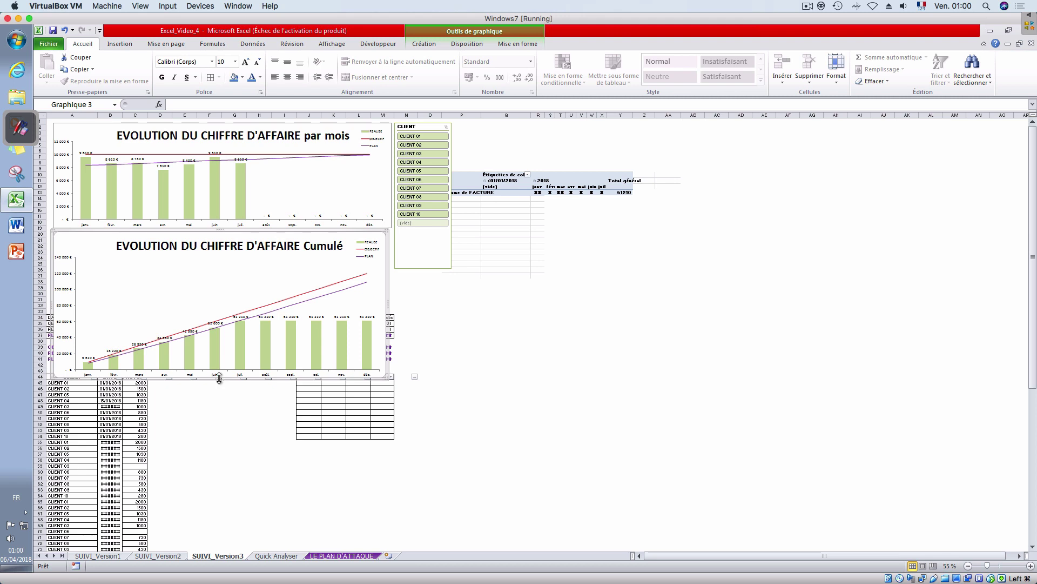
{"action": "left_click_drag", "start_coordinate": [219, 378], "coordinate": [222, 312]}
{"action": "left_click", "coordinate": [538, 394]}
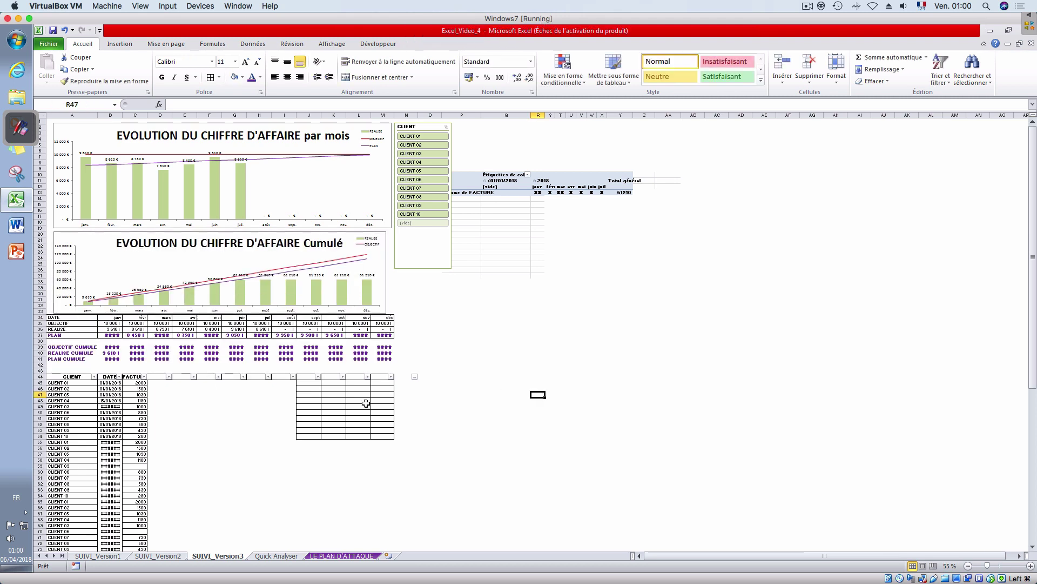
- Shift the cumulative chart's title towards the value axis and widen its legend so REALISE, OBJECTIF and PLAN sit on one line
{"action": "scroll", "coordinate": [290, 431], "scroll_direction": "up", "scroll_amount": 3, "text": "ctrl"}
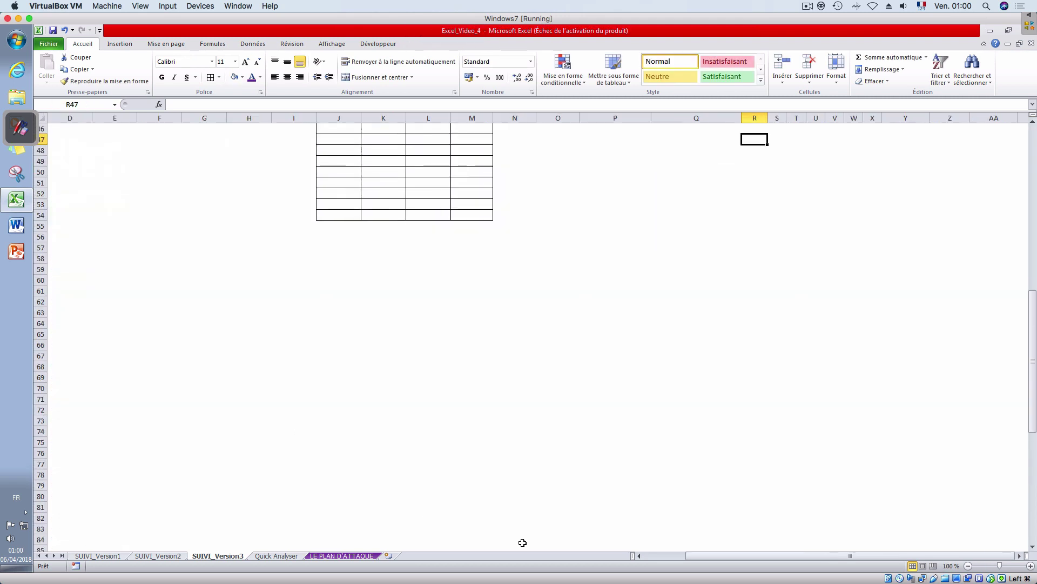
{"action": "left_click", "coordinate": [661, 556]}
{"action": "scroll", "coordinate": [376, 465], "scroll_direction": "down", "scroll_amount": 6}
{"action": "scroll", "coordinate": [373, 463], "scroll_direction": "up", "scroll_amount": 4}
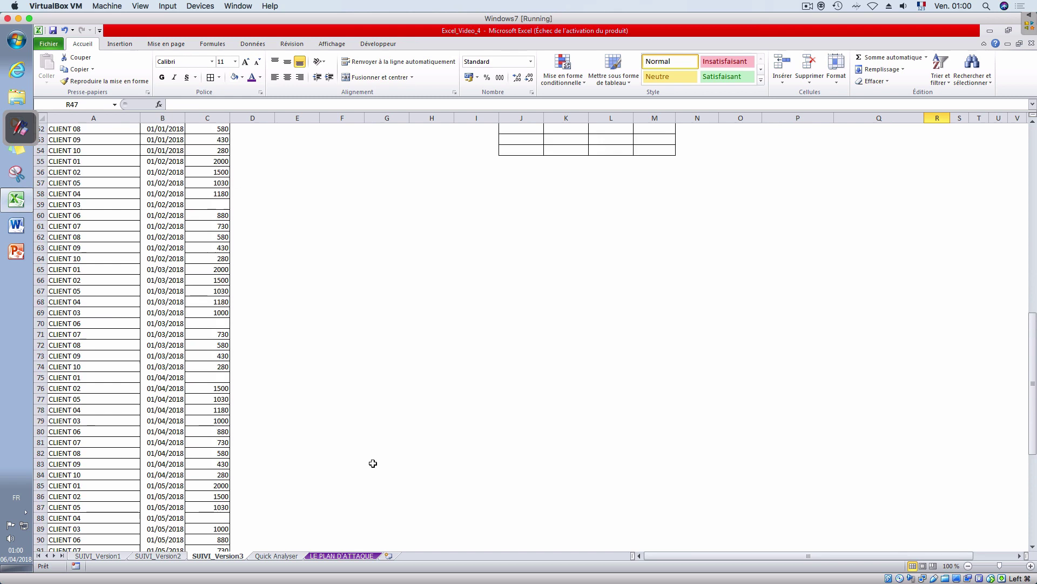
{"action": "scroll", "coordinate": [373, 463], "scroll_direction": "up", "scroll_amount": 17}
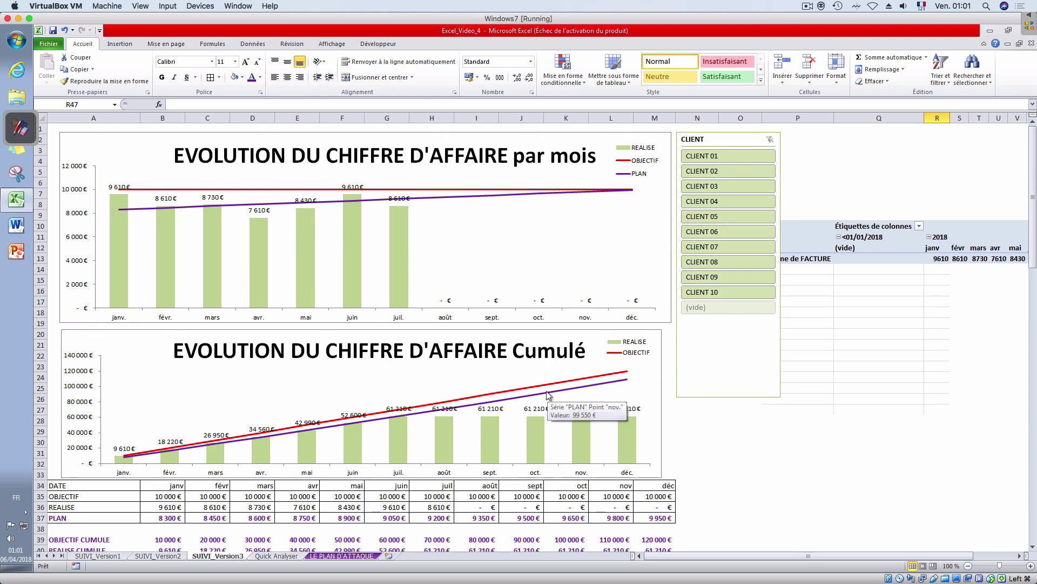
{"action": "mouse_move", "coordinate": [564, 401]}
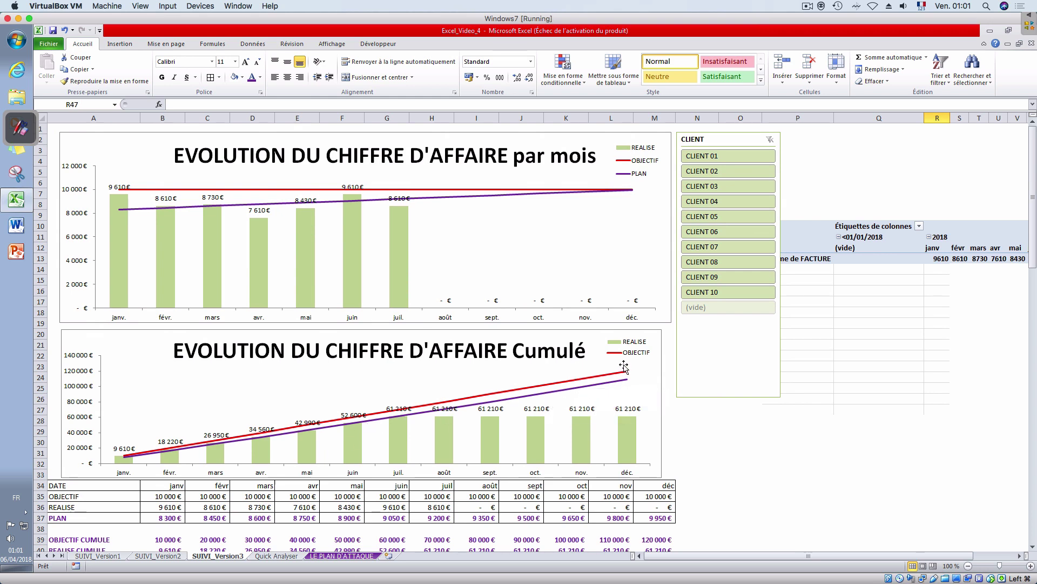
{"action": "left_click", "coordinate": [608, 348]}
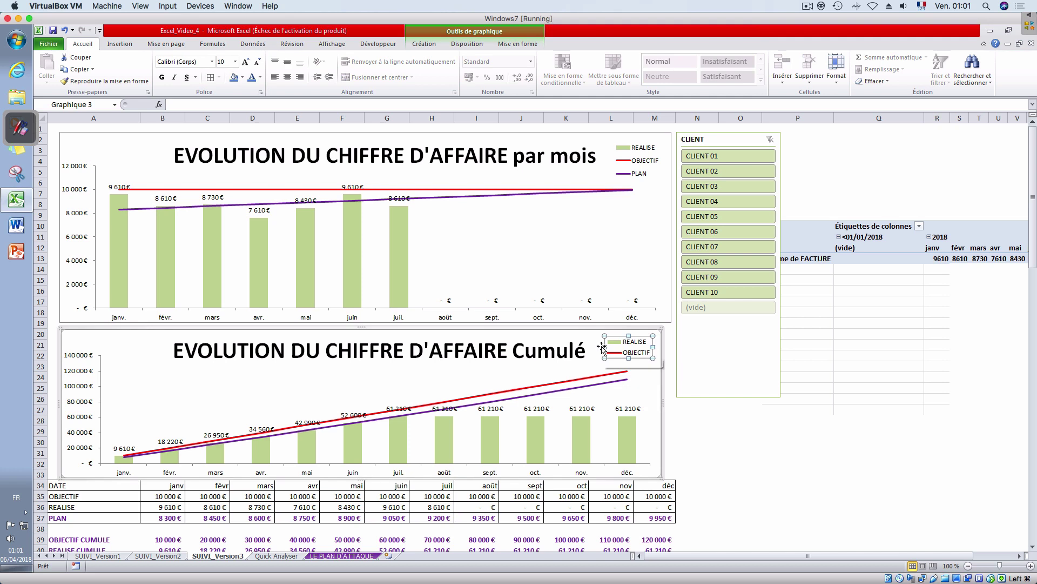
{"action": "left_click", "coordinate": [444, 348]}
{"action": "left_click_drag", "start_coordinate": [418, 366], "coordinate": [355, 363]}
{"action": "left_click", "coordinate": [617, 351]}
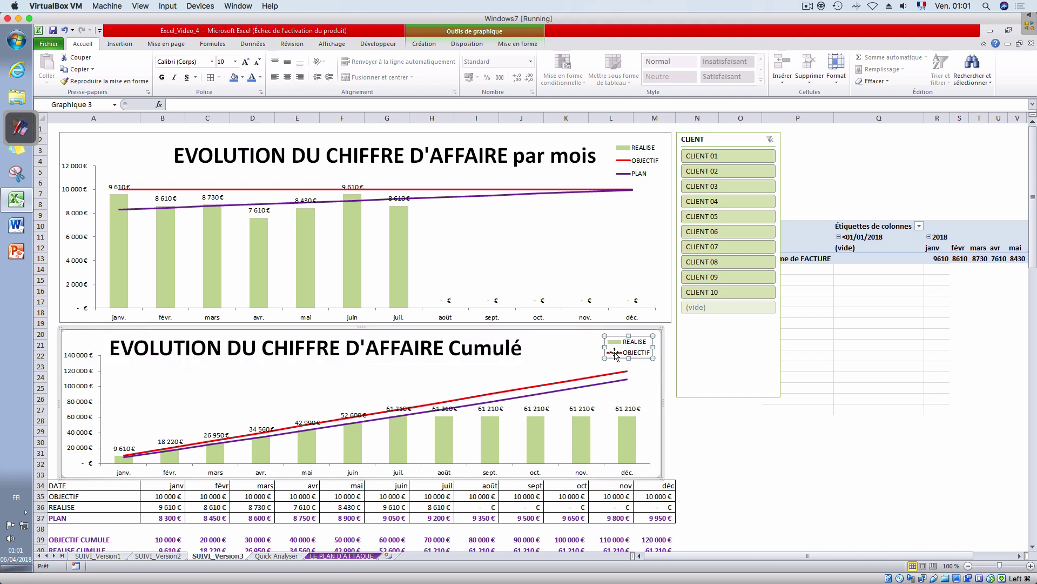
{"action": "left_click_drag", "start_coordinate": [604, 347], "coordinate": [528, 347]}
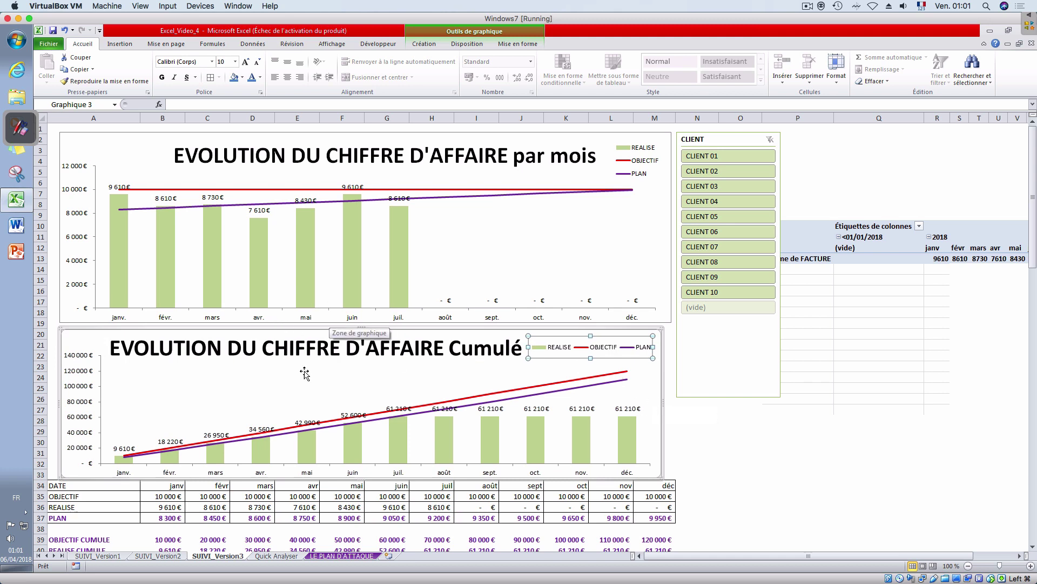
- Insert four blank rows at row 33, above the DATE row of the monthly table
{"action": "left_click", "coordinate": [38, 475]}
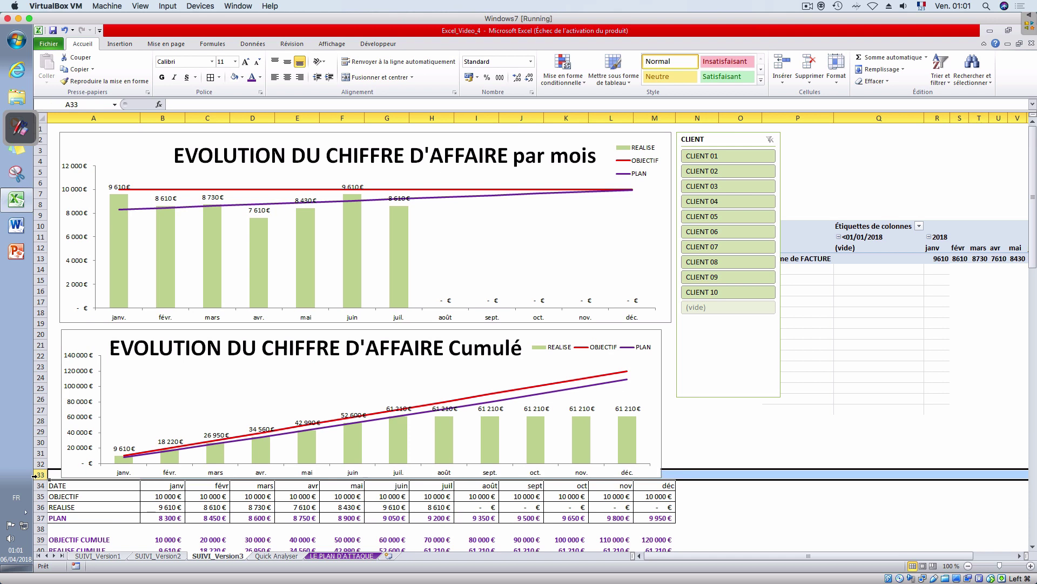
{"action": "key", "text": "ctrl+plus"}
{"action": "key", "text": "ctrl+plus"}
{"action": "key", "text": "ctrl+plus"}
{"action": "key", "text": "ctrl+plus"}
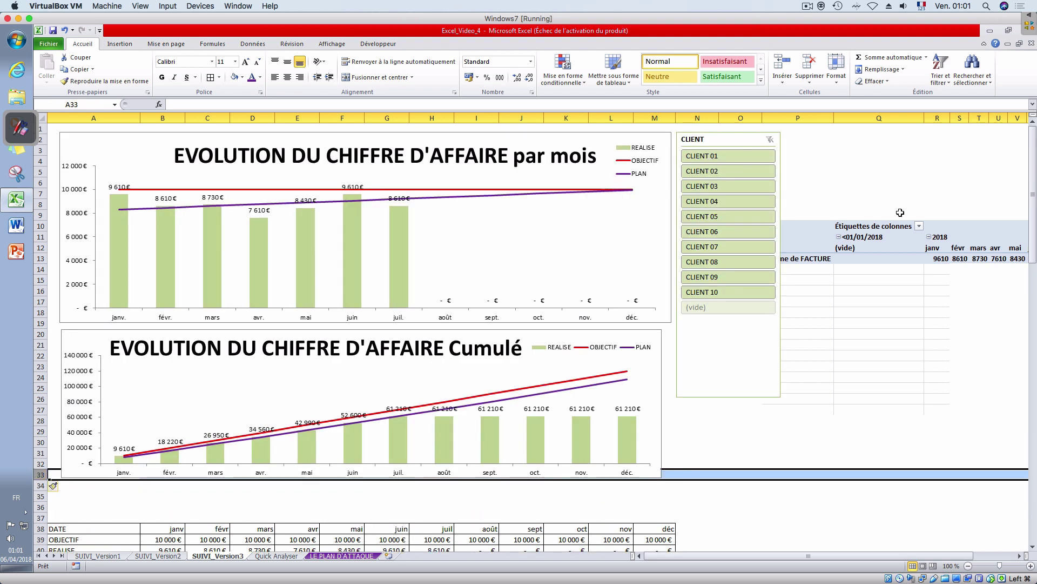
- Extend the cumulative chart's lower edge to about row 36, using the newly inserted rows
{"action": "left_click", "coordinate": [452, 485]}
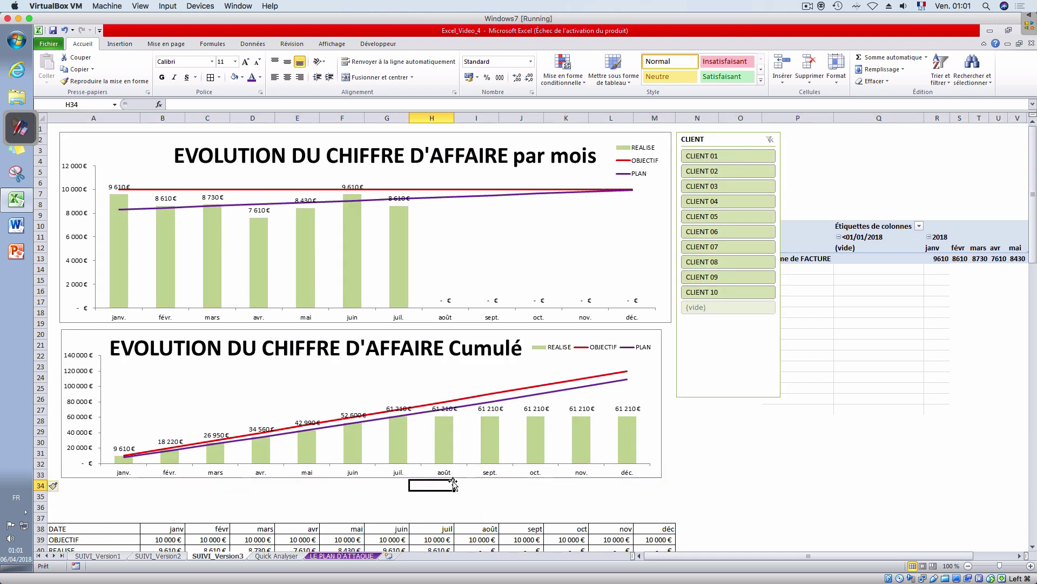
{"action": "left_click", "coordinate": [442, 474]}
{"action": "left_click_drag", "start_coordinate": [362, 479], "coordinate": [363, 513]}
- Make the cumulative chart's legend narrower and taller so REALISE, OBJECTIF and PLAN are stacked in one column
{"action": "left_click", "coordinate": [550, 352]}
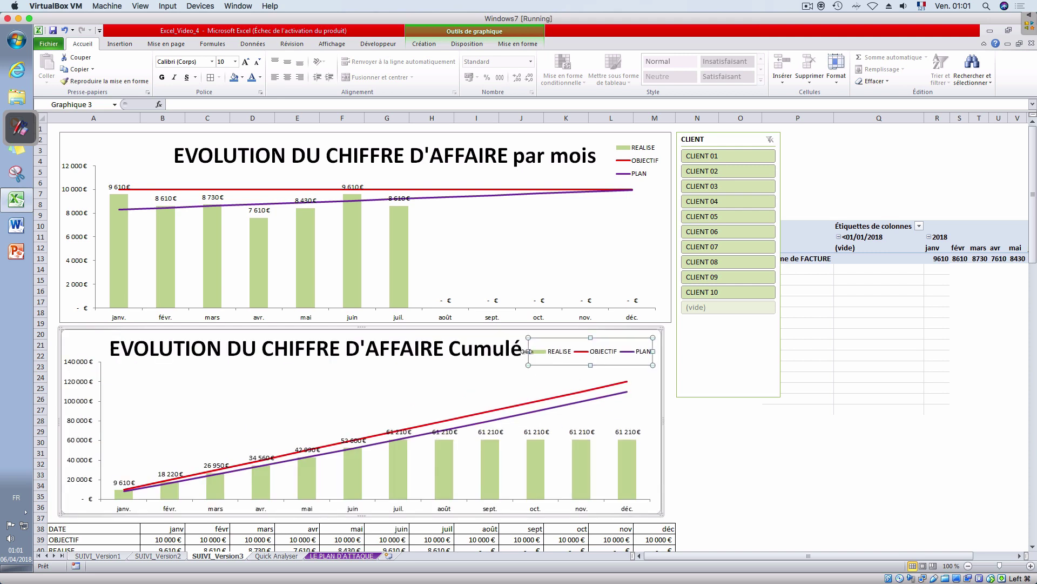
{"action": "left_click_drag", "start_coordinate": [525, 351], "coordinate": [625, 377]}
{"action": "left_click", "coordinate": [724, 419]}
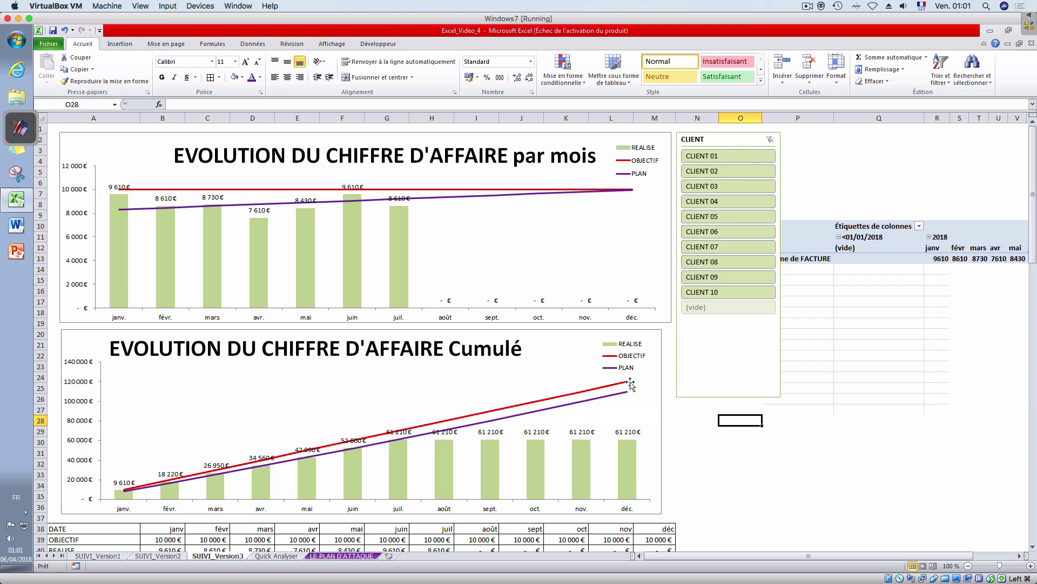
- Widen the cumulative chart until its outer edge aligns with that of the monthly chart above
{"action": "mouse_move", "coordinate": [629, 385]}
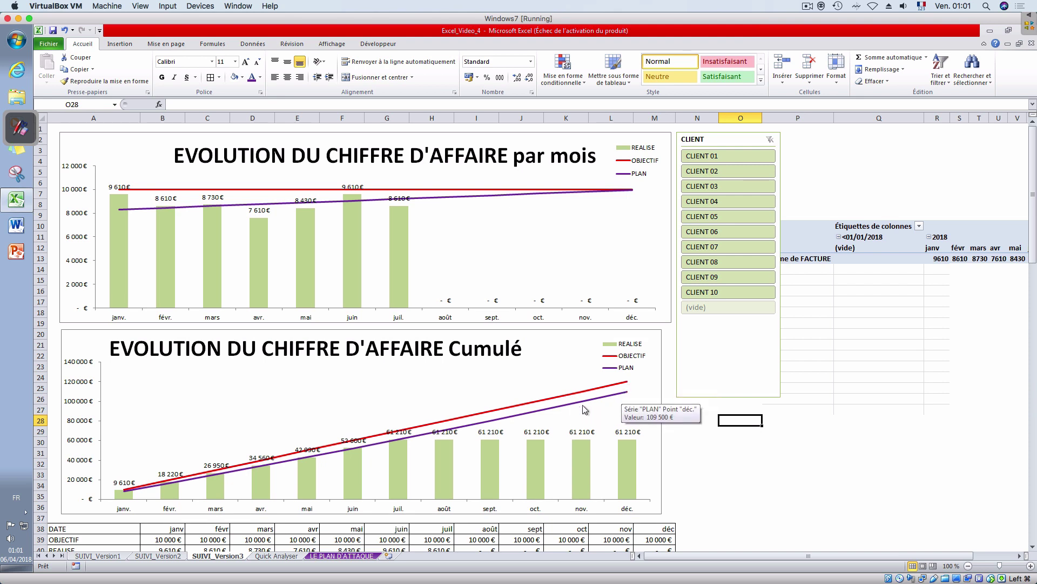
{"action": "mouse_move", "coordinate": [400, 447]}
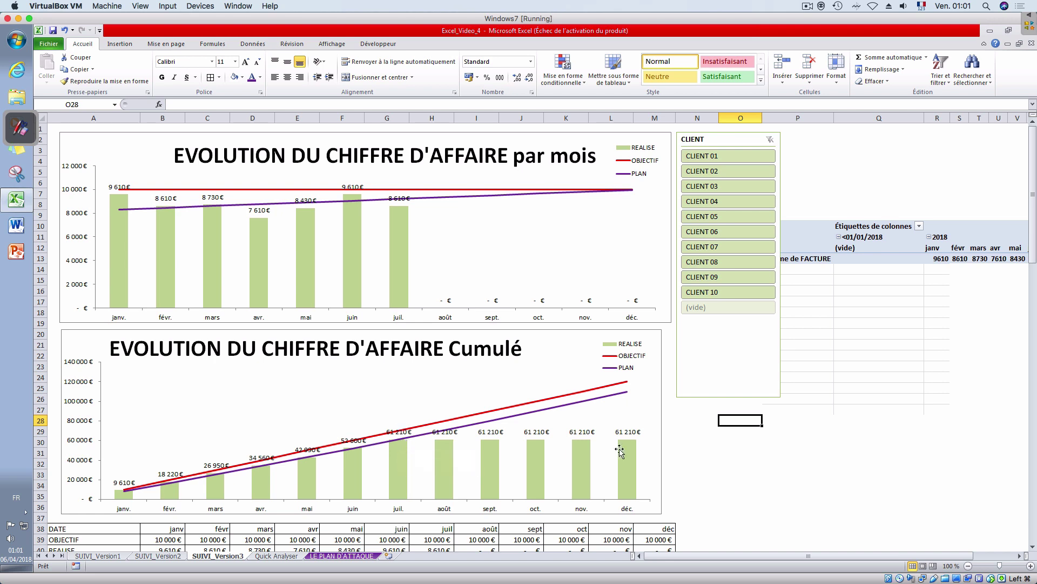
{"action": "key", "text": "Up"}
{"action": "key", "text": "Left"}
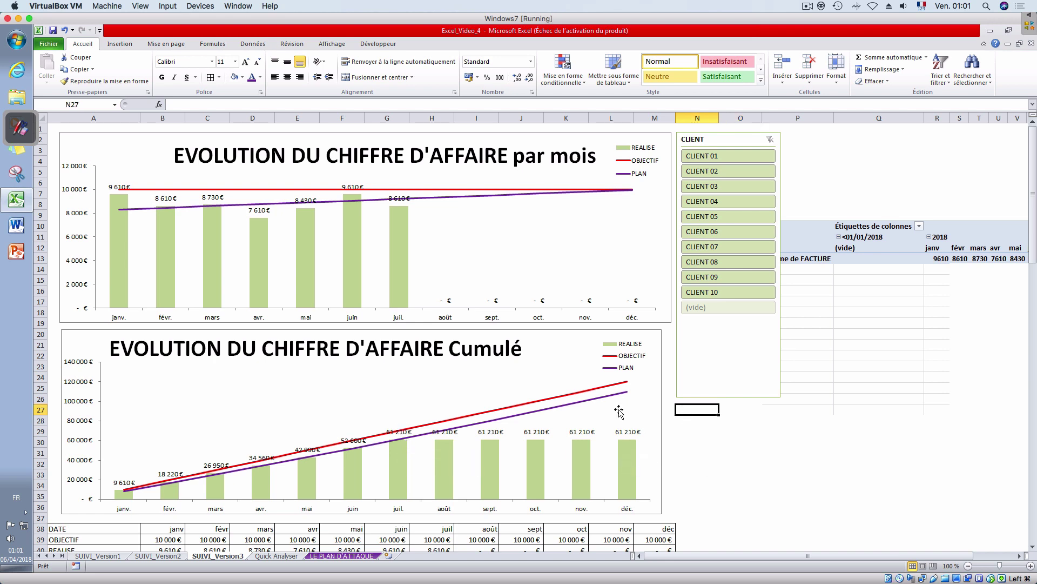
{"action": "left_click", "coordinate": [642, 419]}
{"action": "left_click_drag", "start_coordinate": [661, 420], "coordinate": [673, 421]}
{"action": "left_click", "coordinate": [703, 430]}
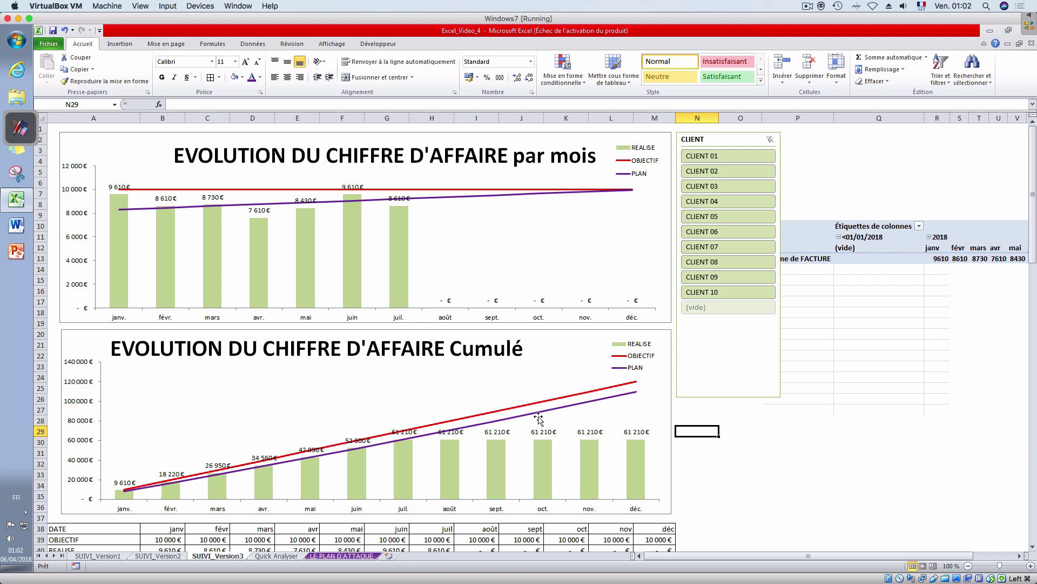
- Review the SUIVI_Version3 charts, cumulative rows and January REALISE formula against the plan chart and table on the LE PLAN D'ATTAQUE sheet
{"action": "left_click", "coordinate": [698, 412]}
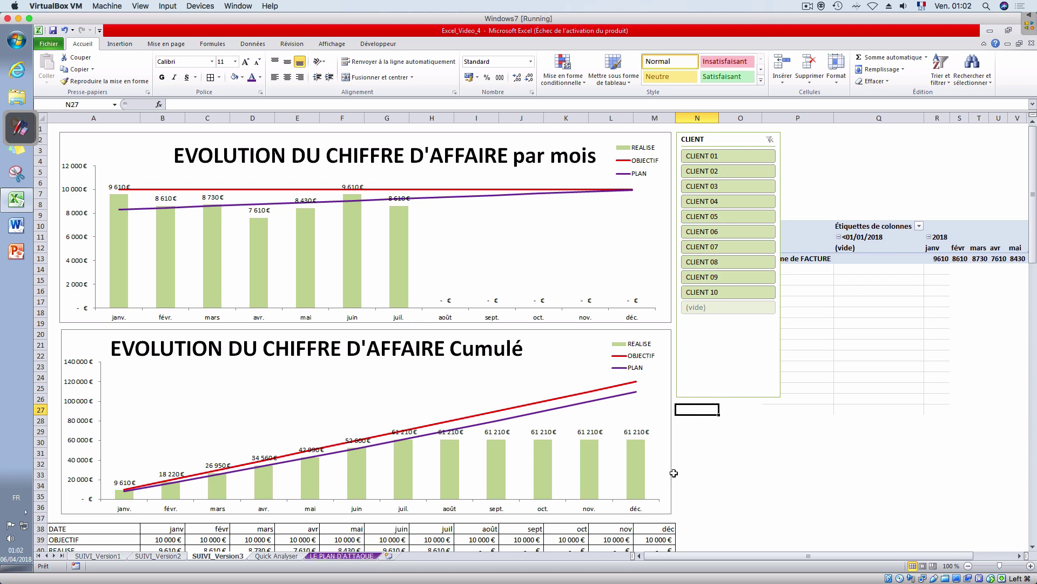
{"action": "scroll", "coordinate": [674, 473], "scroll_direction": "down", "scroll_amount": 2}
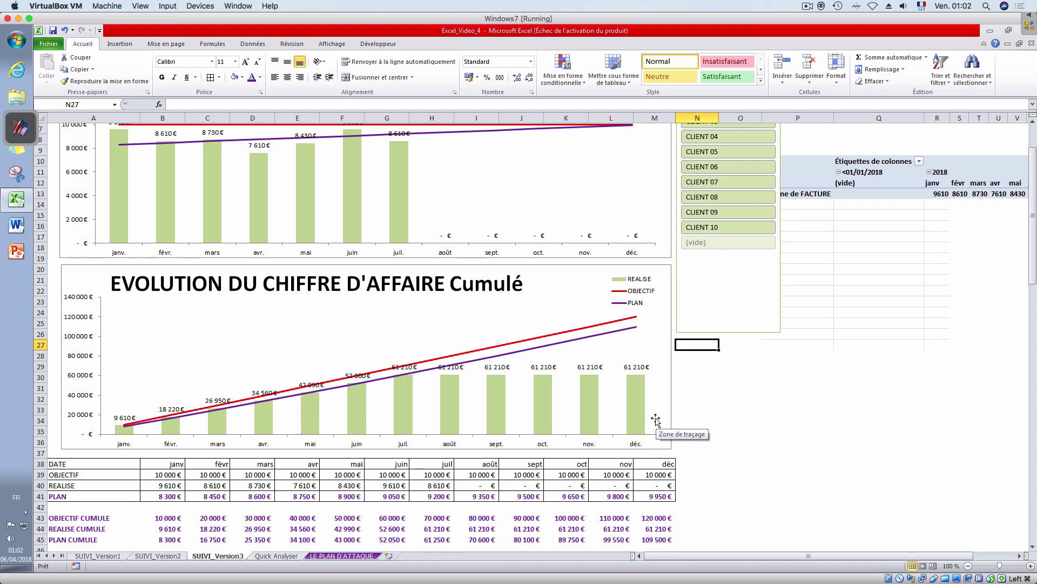
{"action": "left_click", "coordinate": [339, 557]}
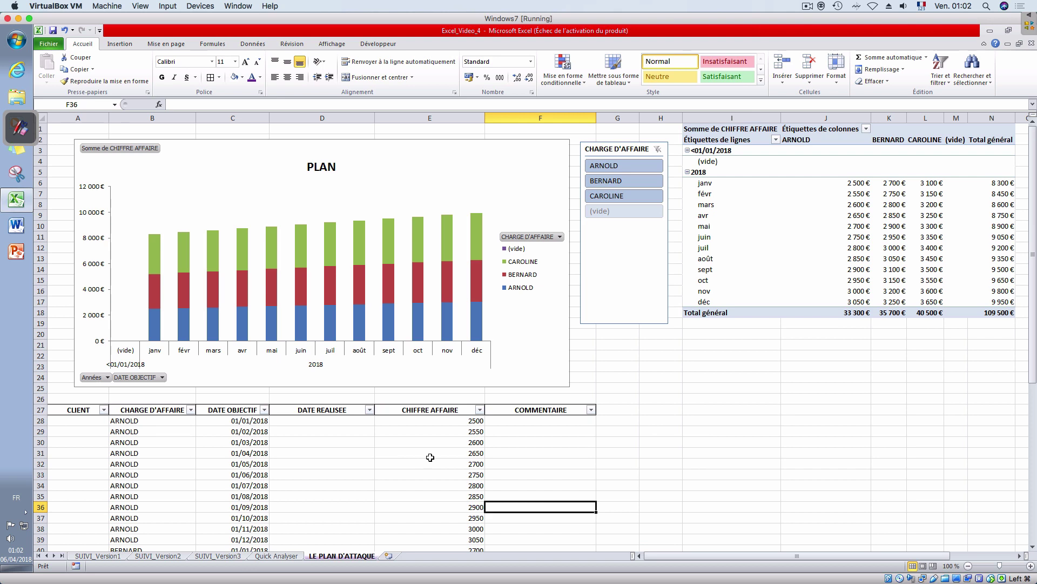
{"action": "left_click", "coordinate": [306, 432]}
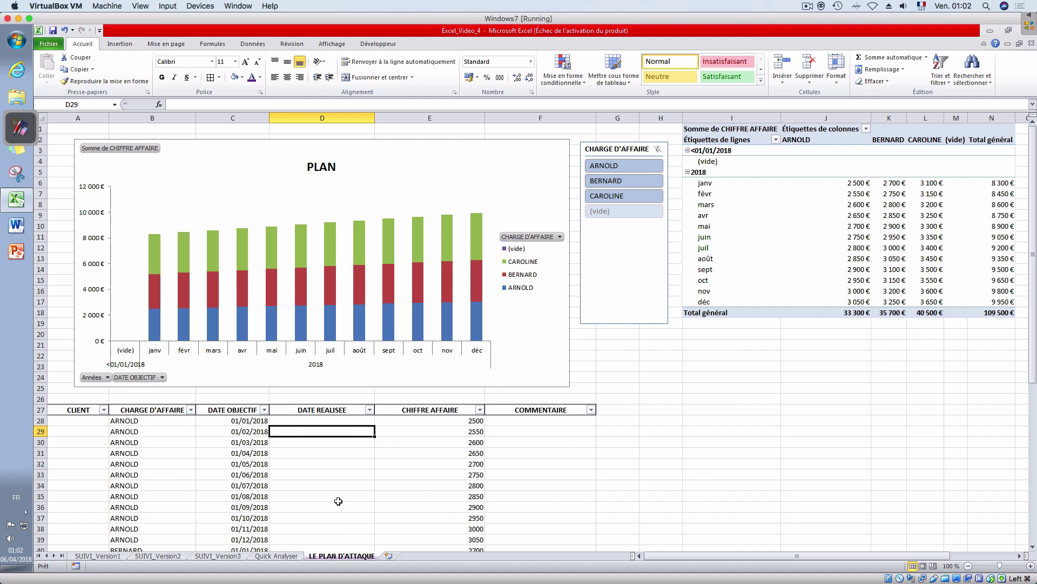
{"action": "left_click", "coordinate": [318, 417]}
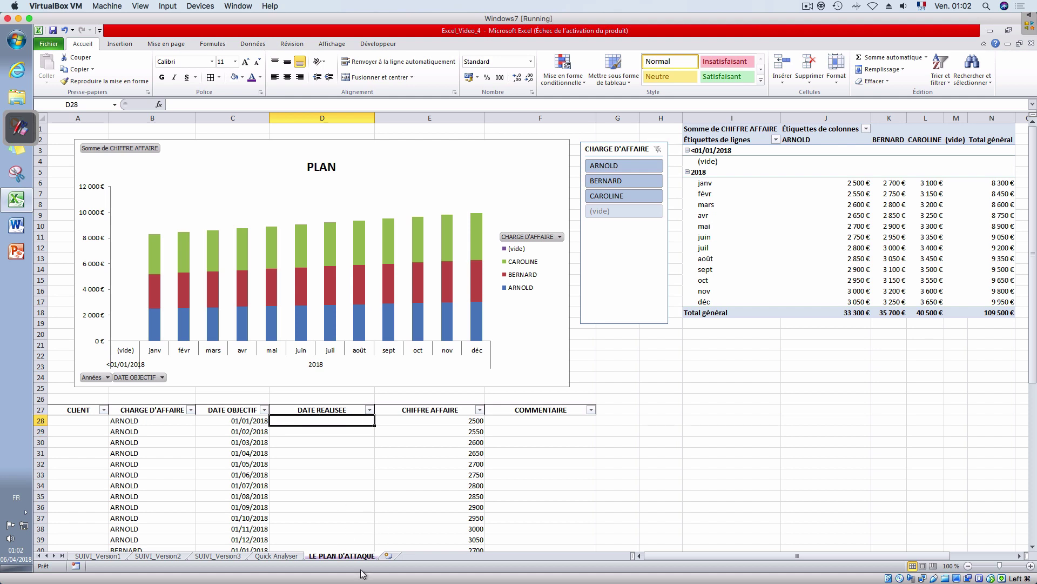
{"action": "left_click", "coordinate": [231, 558]}
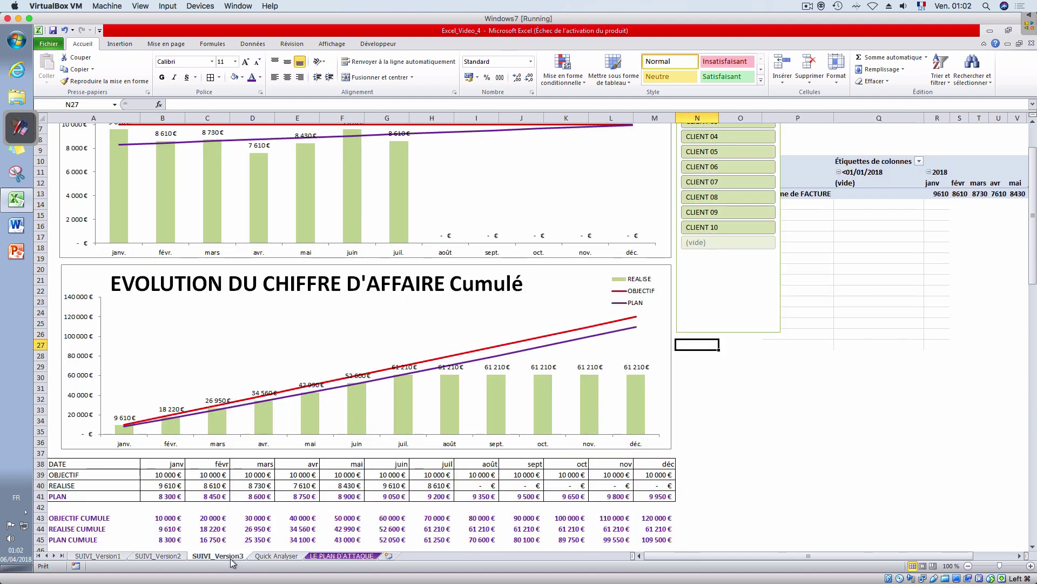
{"action": "left_click", "coordinate": [158, 489]}
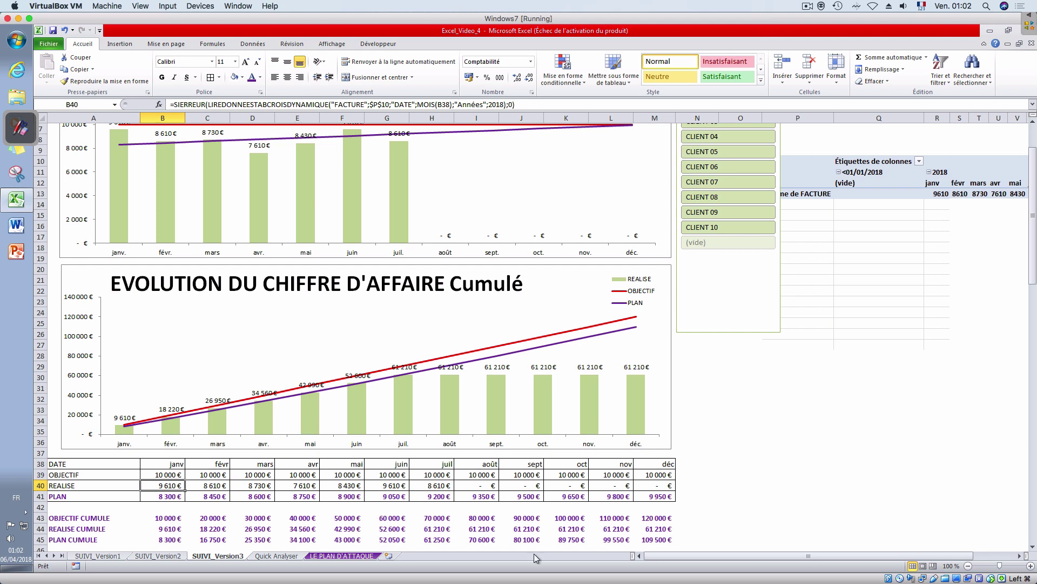
{"action": "scroll", "coordinate": [703, 396], "scroll_direction": "up", "scroll_amount": 2}
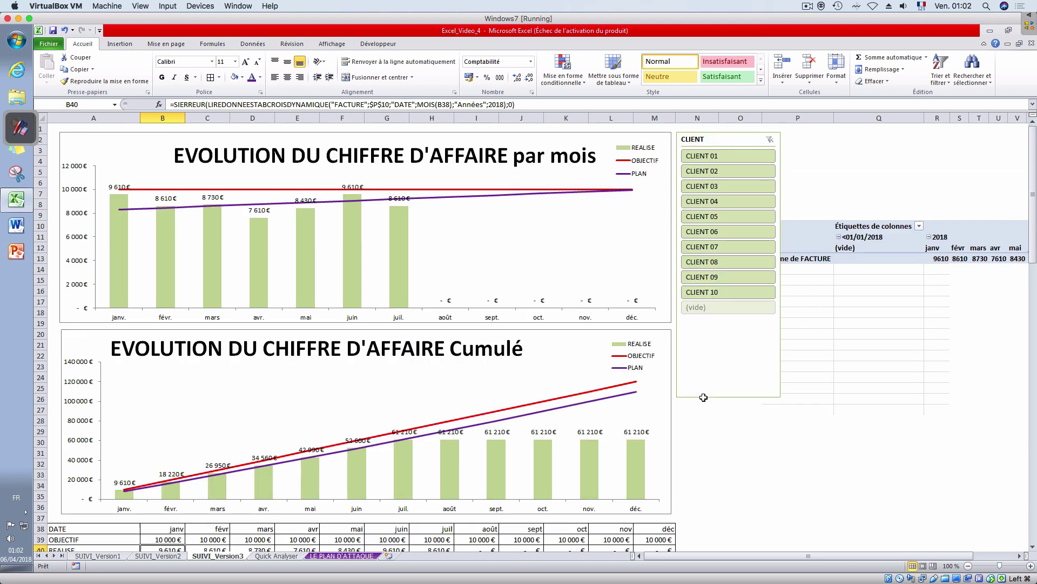
{"action": "left_click", "coordinate": [354, 558]}
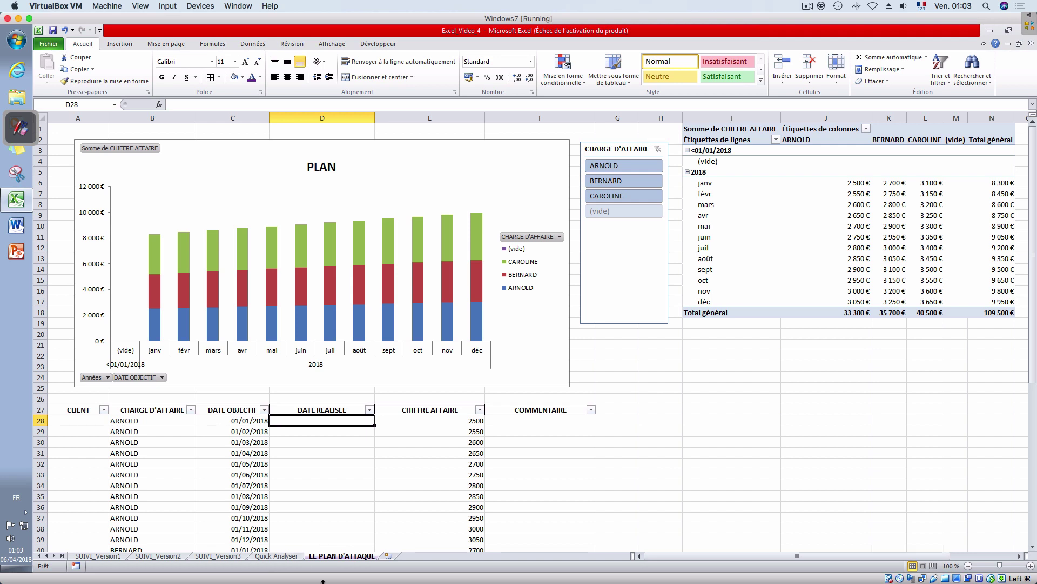
{"action": "left_click", "coordinate": [236, 557]}
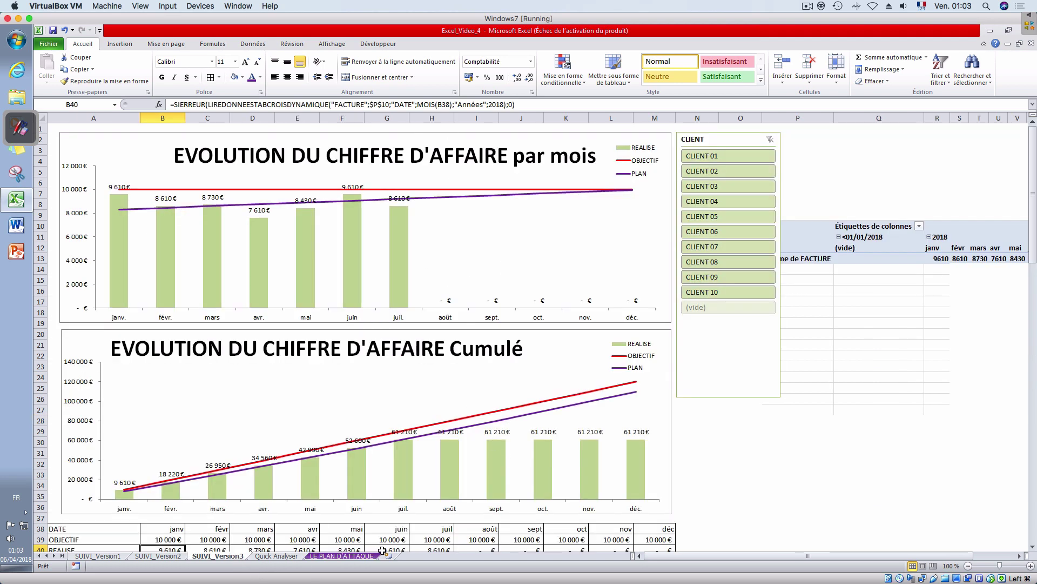
{"action": "left_click", "coordinate": [356, 557]}
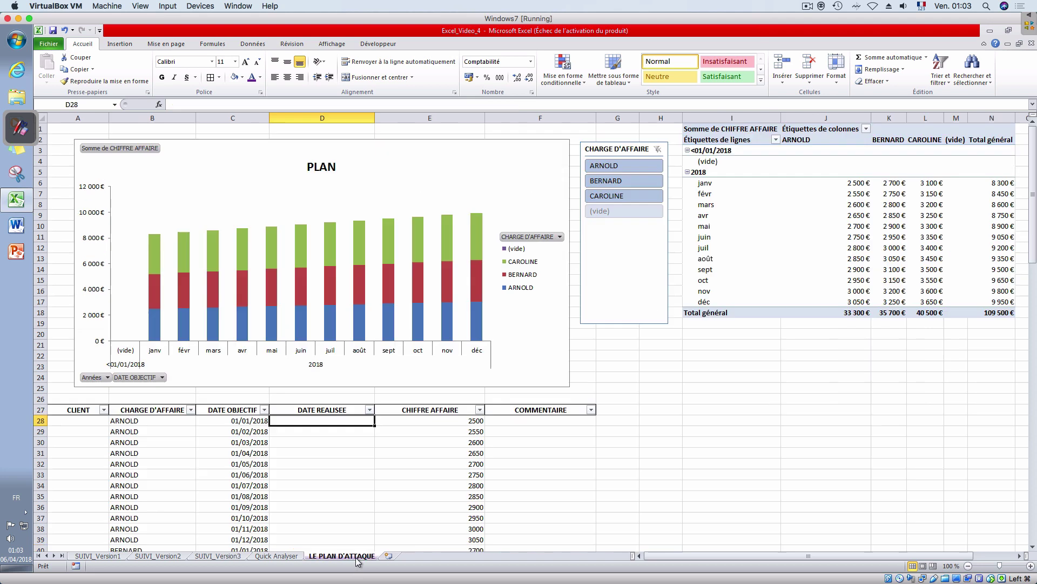
{"action": "left_click", "coordinate": [637, 376]}
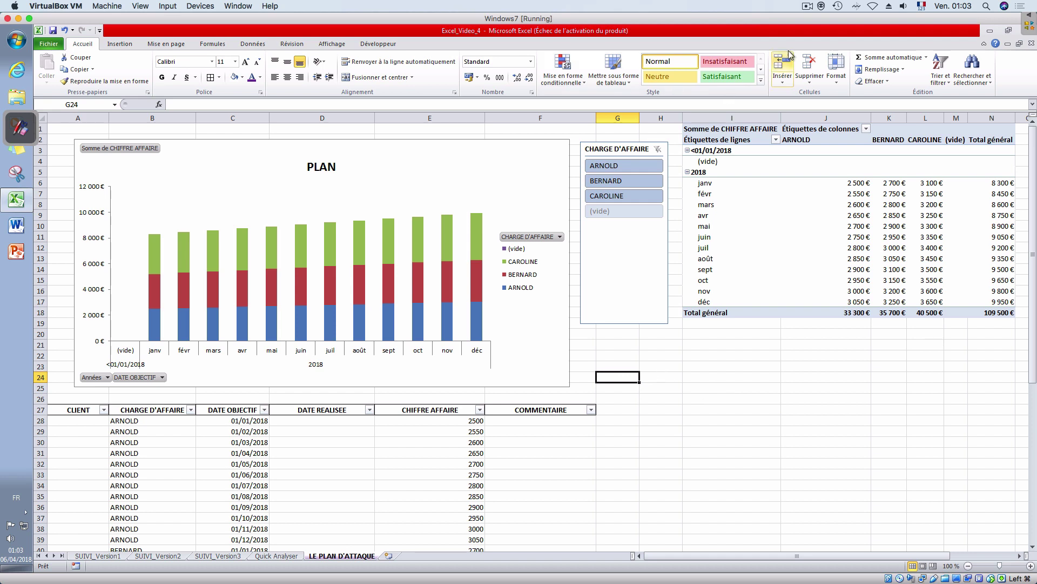
{"action": "left_click", "coordinate": [809, 6]}
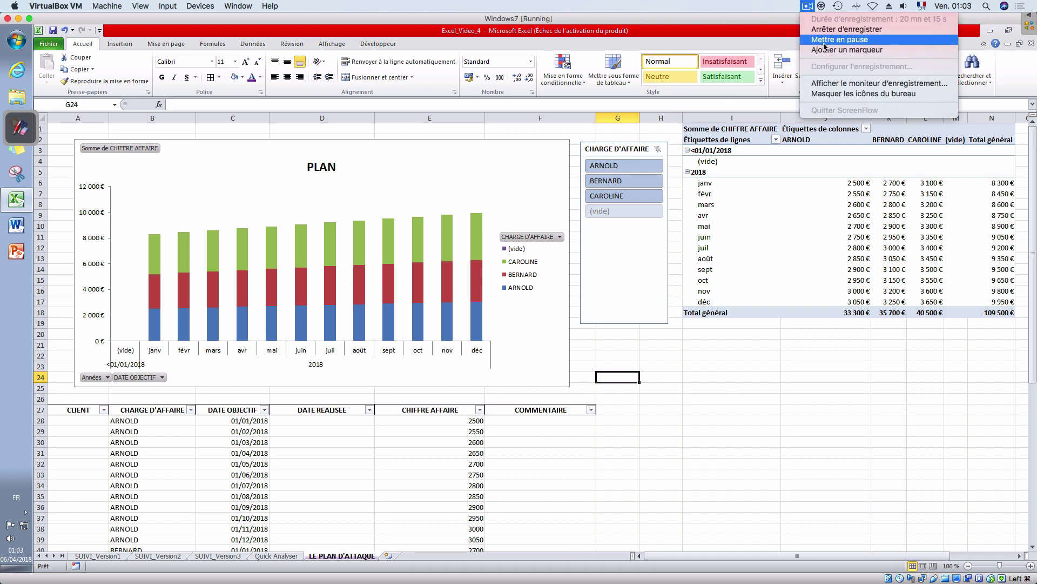
{"action": "left_click", "coordinate": [824, 42]}
{"action": "left_click", "coordinate": [810, 4]}
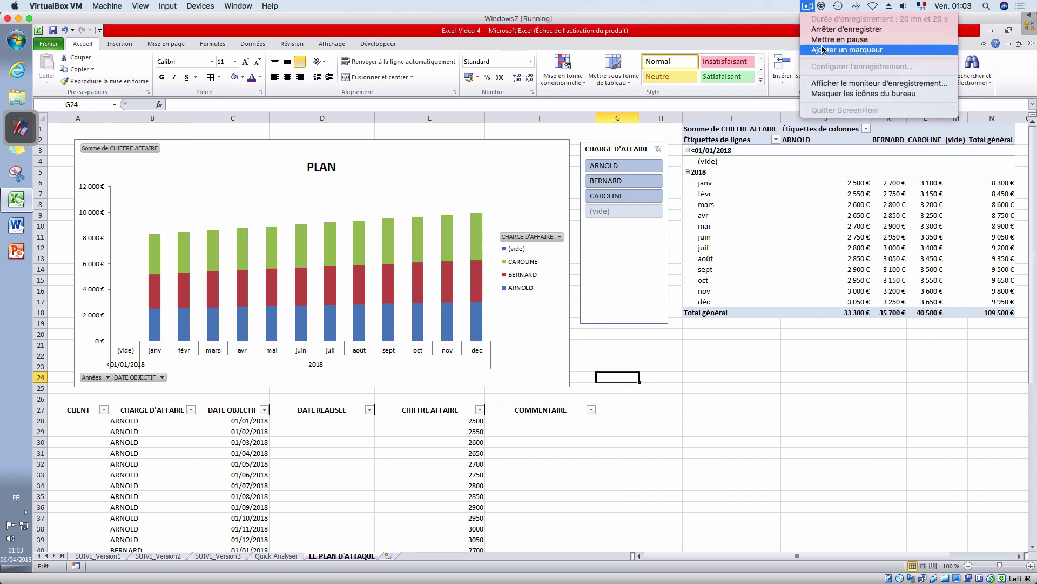
{"action": "left_click", "coordinate": [826, 39]}
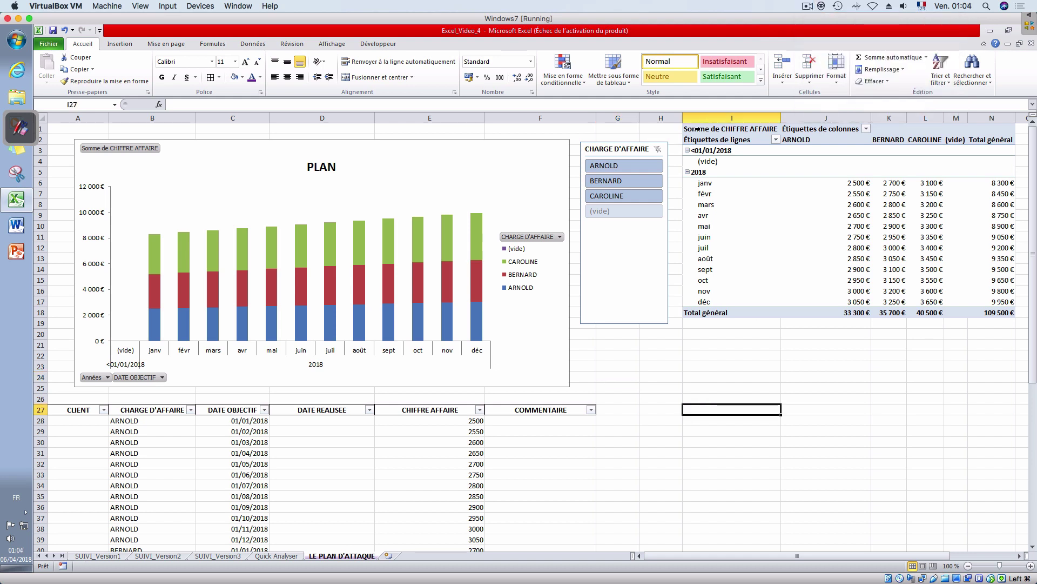
- Copy the whole pivot table beside the PLAN chart, headers and Total général row included, and paste the copy at cell R1
{"action": "left_click", "coordinate": [740, 259]}
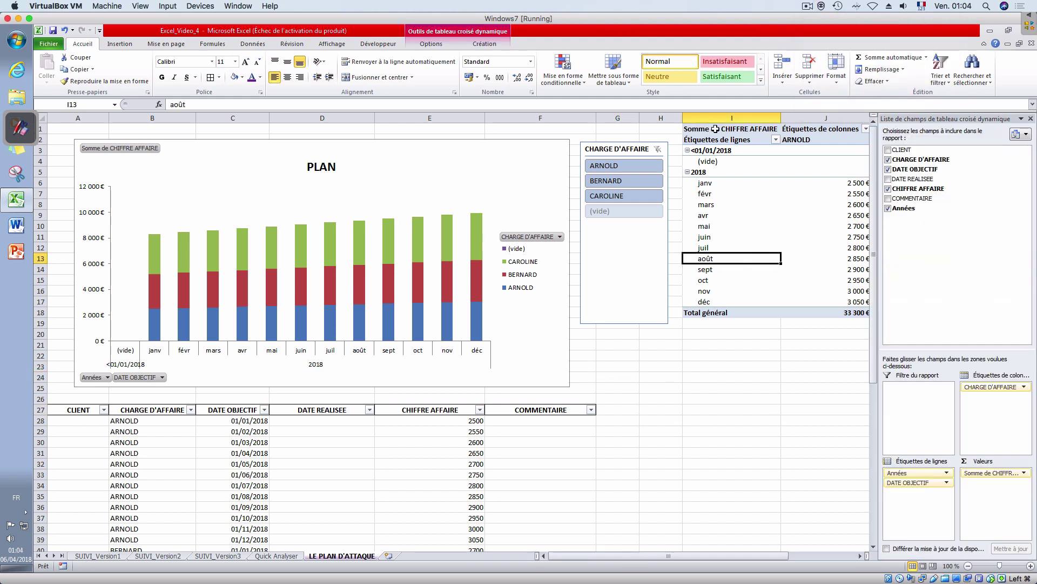
{"action": "left_click_drag", "start_coordinate": [716, 128], "coordinate": [762, 308]}
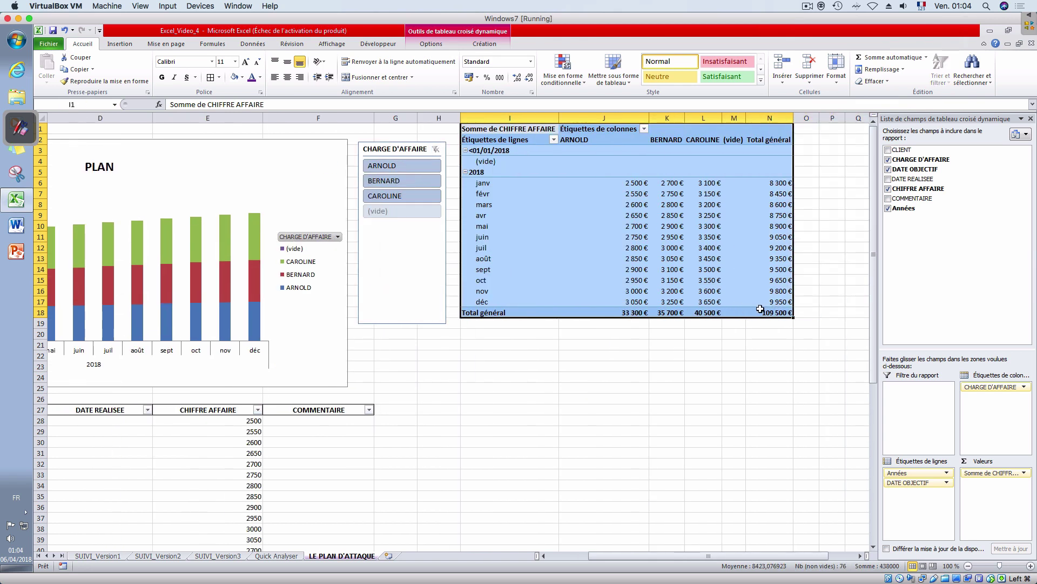
{"action": "key", "text": "ctrl+c"}
{"action": "left_click", "coordinate": [510, 388]}
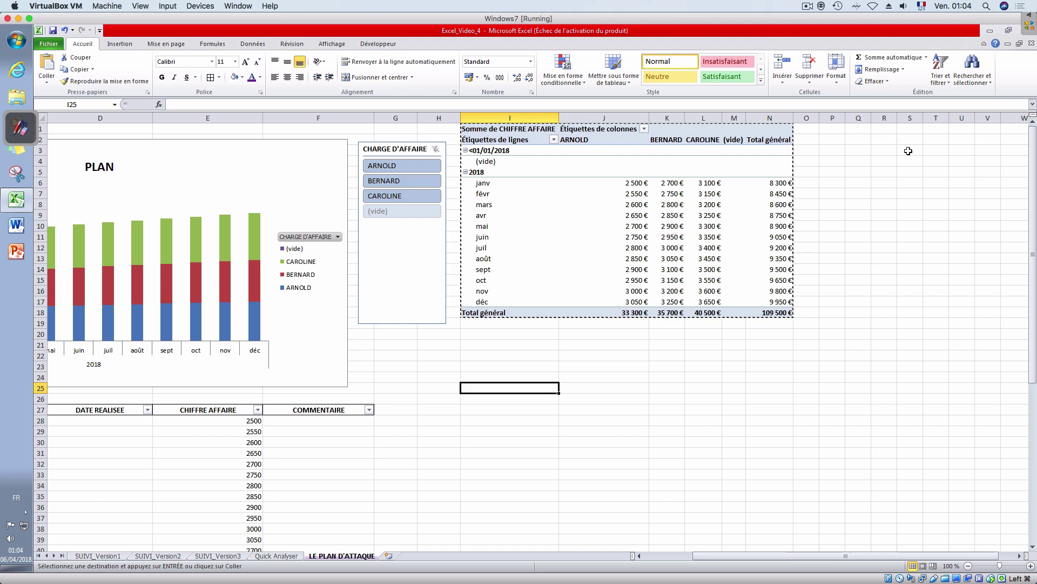
{"action": "left_click", "coordinate": [885, 130]}
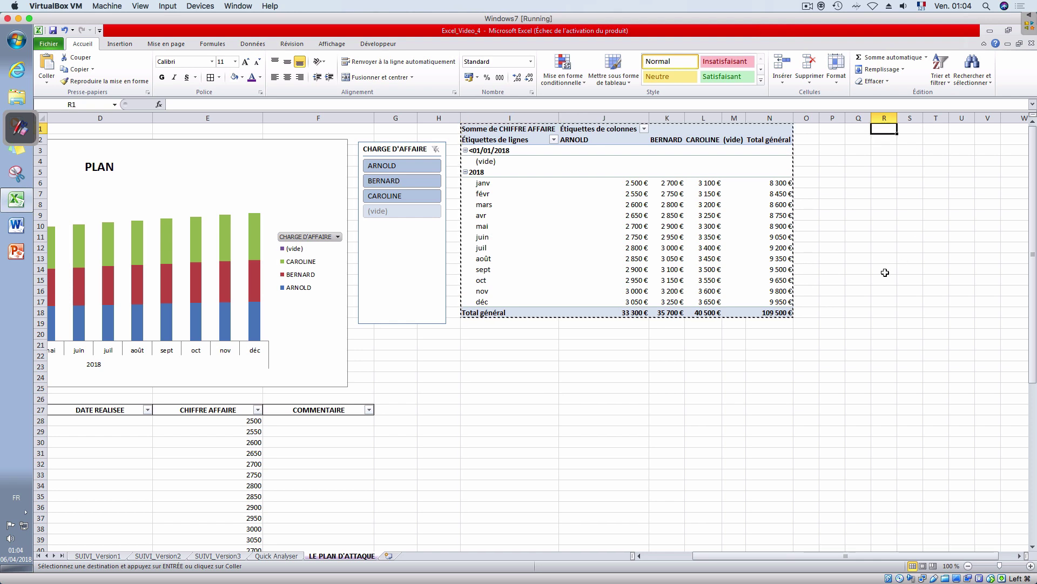
{"action": "scroll", "coordinate": [889, 270], "scroll_direction": "up", "scroll_amount": 1}
{"action": "scroll", "coordinate": [890, 266], "scroll_direction": "down", "scroll_amount": 2}
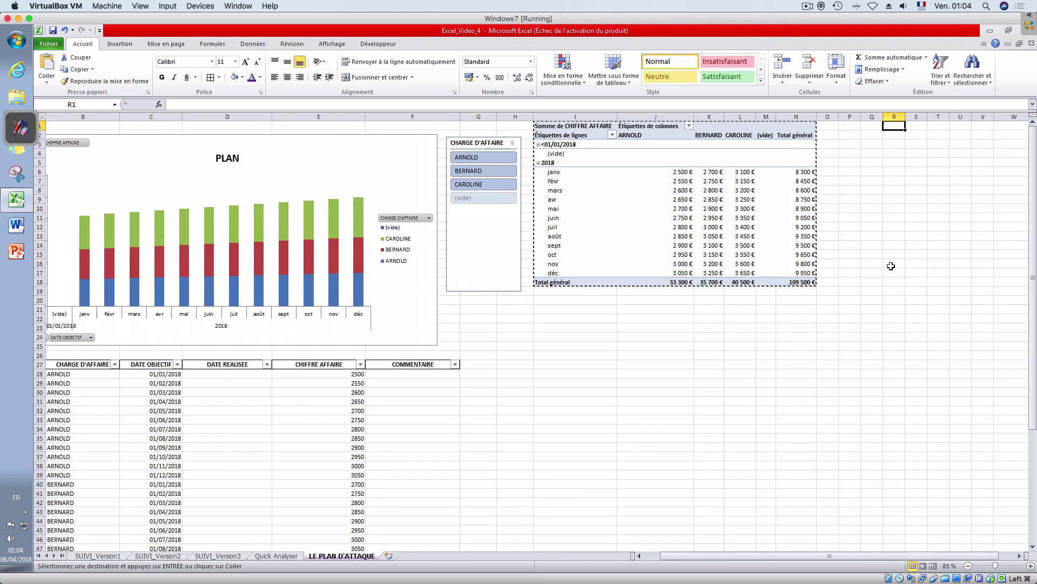
{"action": "left_click", "coordinate": [943, 126]}
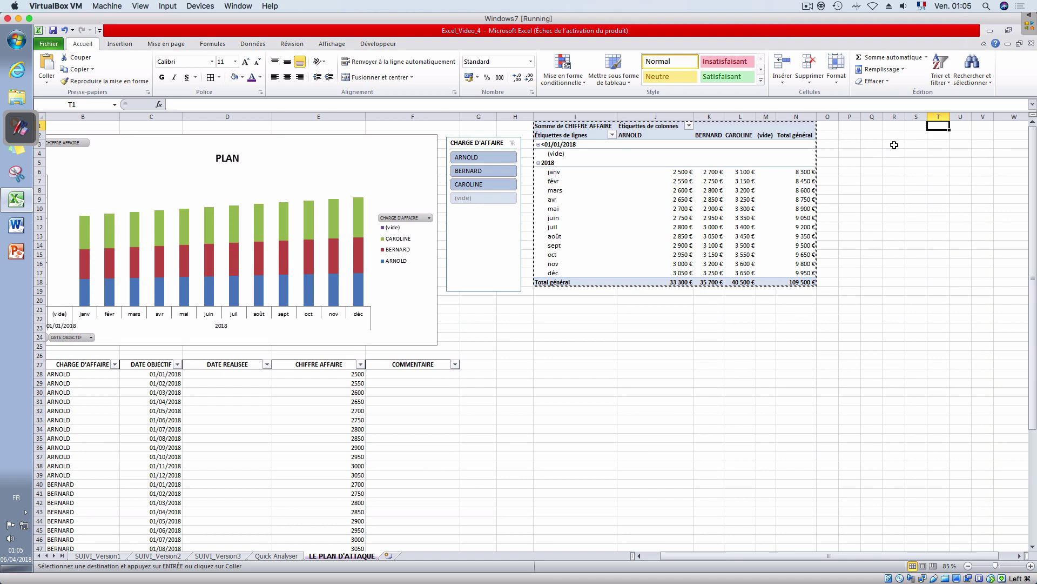
{"action": "left_click", "coordinate": [894, 129]}
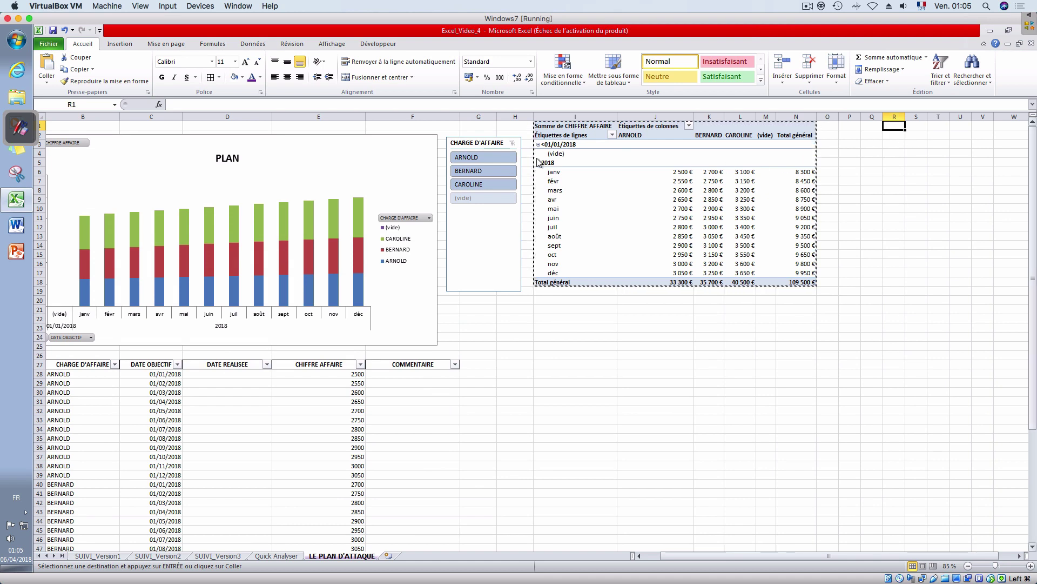
{"action": "key", "text": "ctrl+v"}
{"action": "left_click", "coordinate": [796, 346]}
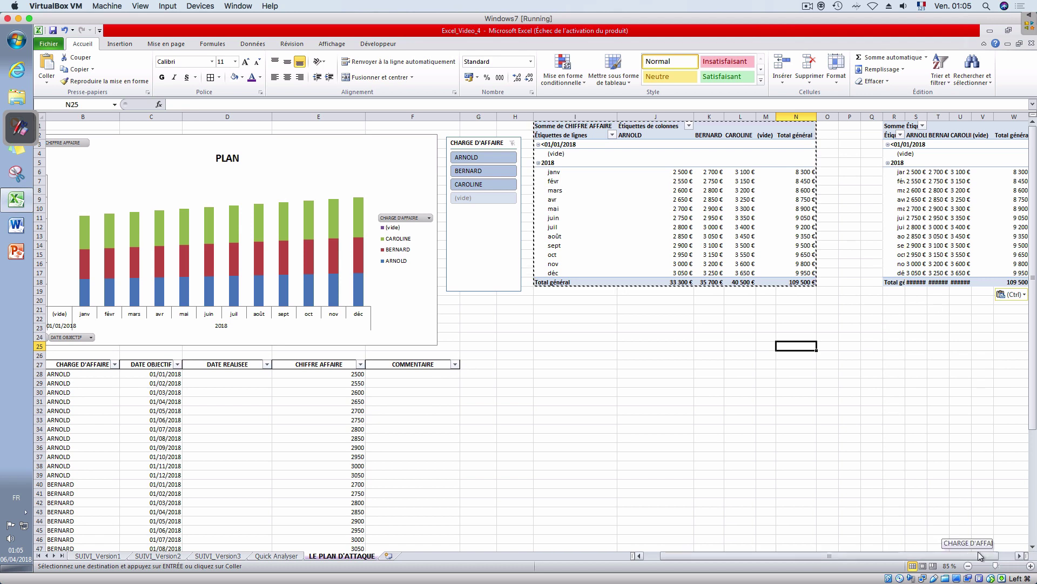
- In the copied pivot table, remove DATE OBJECTIF and Années from the row labels and put DATE REALISEE there instead
{"action": "scroll", "coordinate": [902, 397], "scroll_direction": "right", "scroll_amount": 1}
{"action": "left_click", "coordinate": [836, 231]}
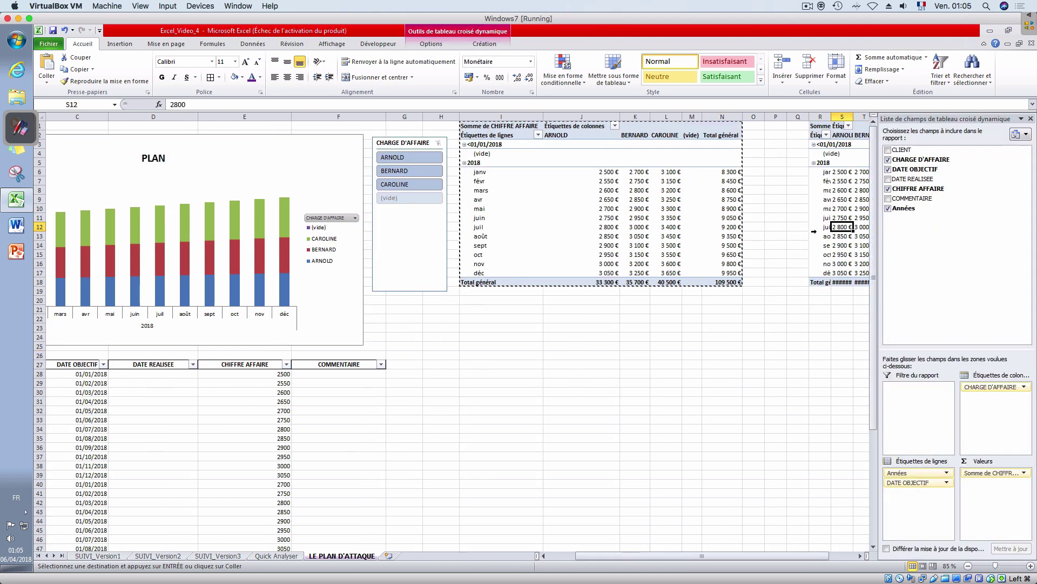
{"action": "left_click_drag", "start_coordinate": [947, 482], "coordinate": [940, 250]}
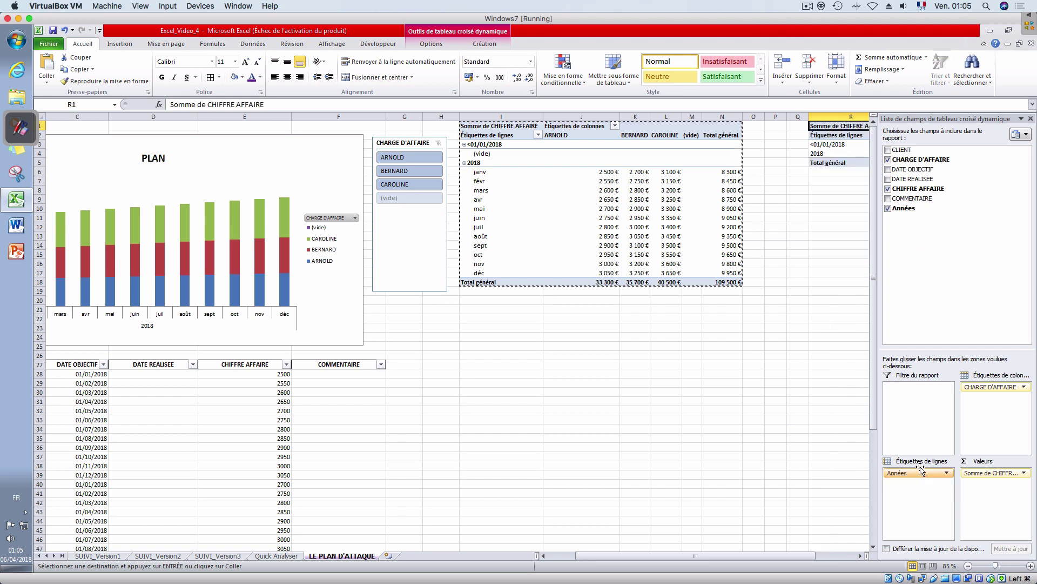
{"action": "left_click_drag", "start_coordinate": [916, 473], "coordinate": [927, 269]}
{"action": "left_click_drag", "start_coordinate": [913, 179], "coordinate": [923, 516]}
{"action": "key", "text": "Escape"}
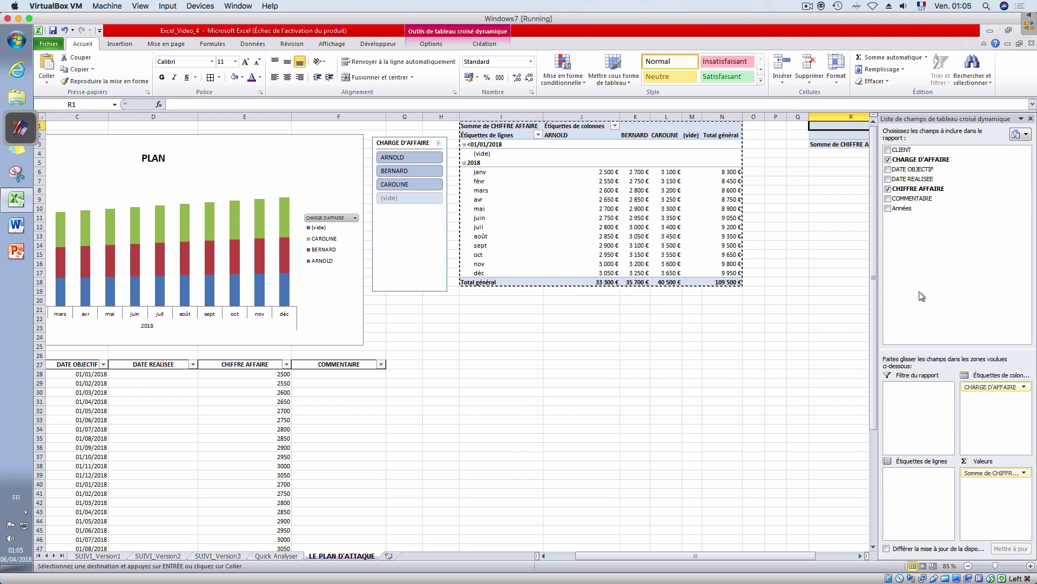
{"action": "left_click_drag", "start_coordinate": [918, 179], "coordinate": [911, 487]}
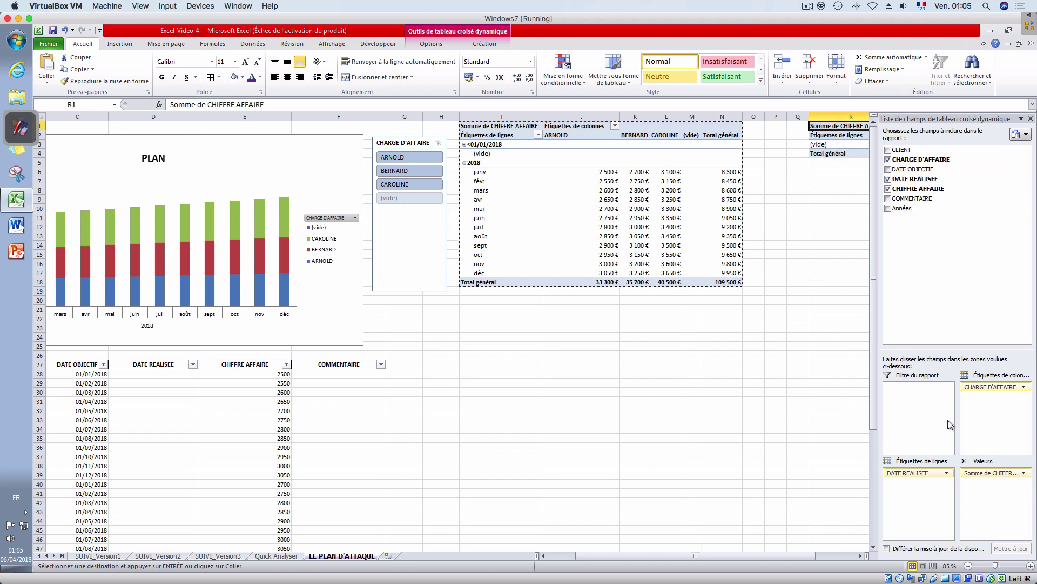
{"action": "left_click", "coordinate": [827, 393]}
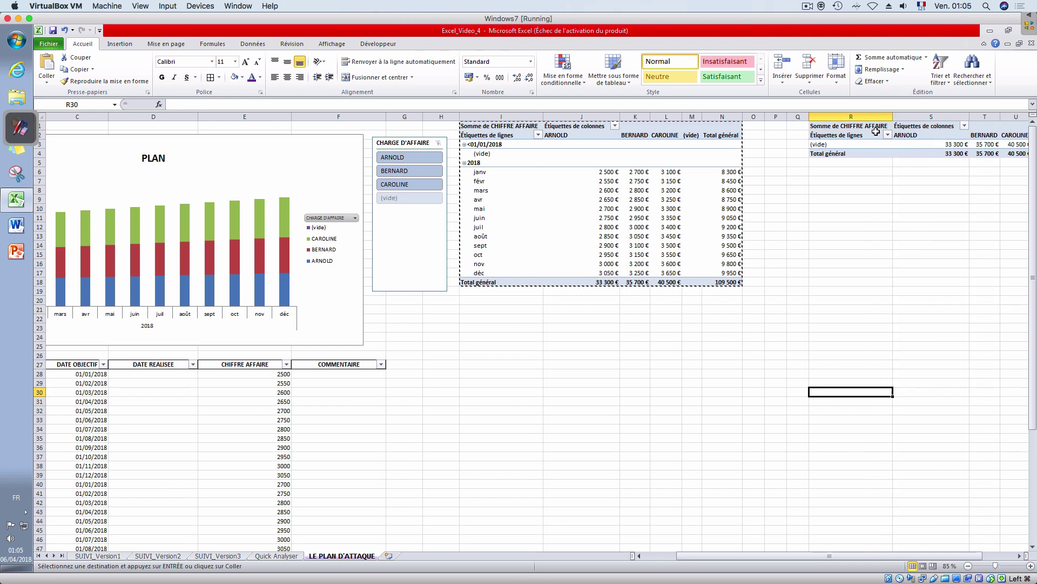
- Enter 05/01/2018 as the DATE REALISEE of the first record, in cell D28
{"action": "left_click", "coordinate": [165, 375]}
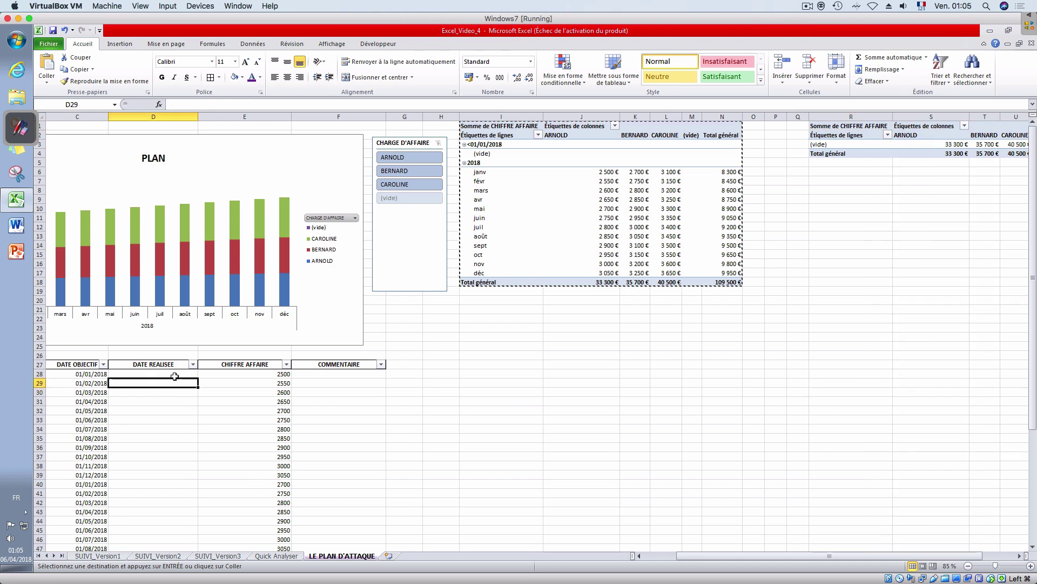
{"action": "type", "text": "5"}
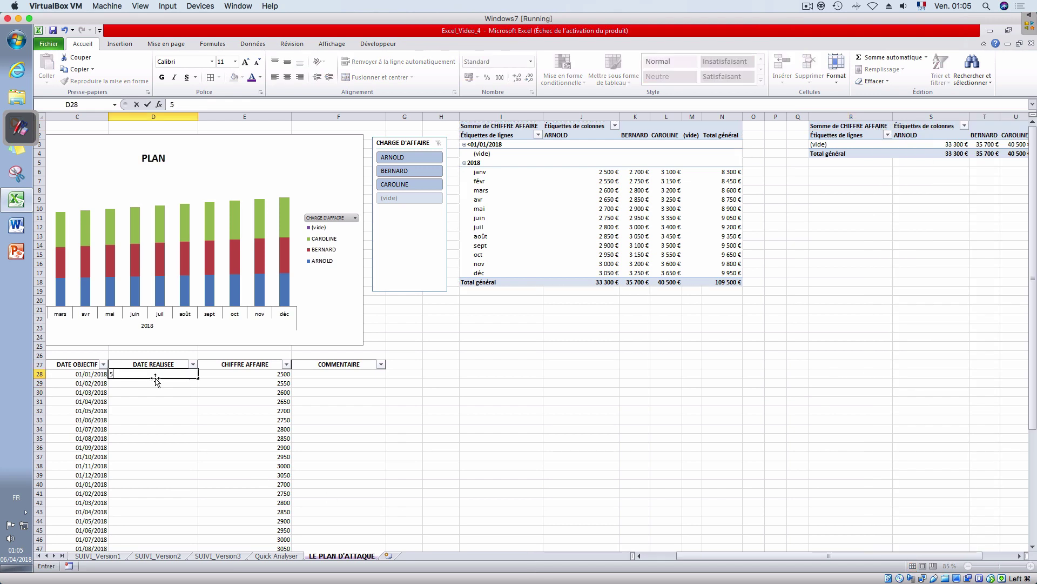
{"action": "type", "text": "/01/2018"}
{"action": "key", "text": "Return"}
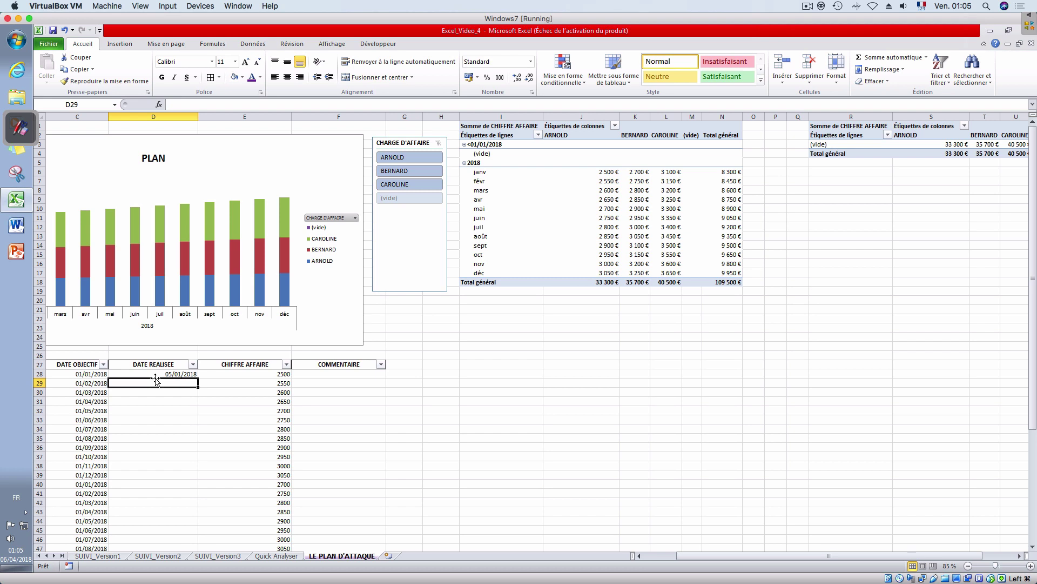
{"action": "left_click", "coordinate": [154, 374]}
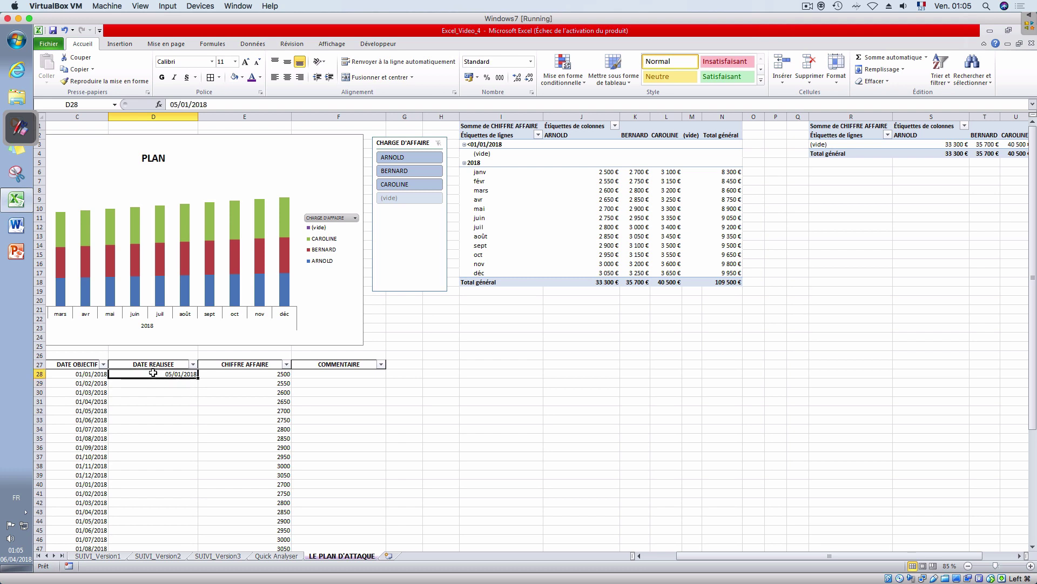
- Enter the formula =C29+5 in D29 and fill it down the rest of the DATE REALISEE column
{"action": "left_click", "coordinate": [178, 382]}
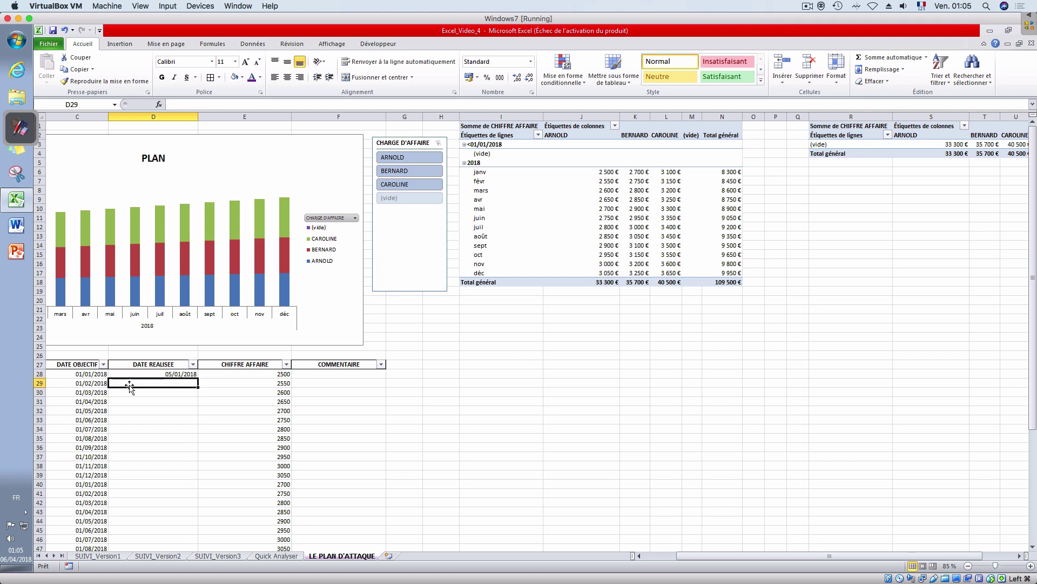
{"action": "type", "text": "="}
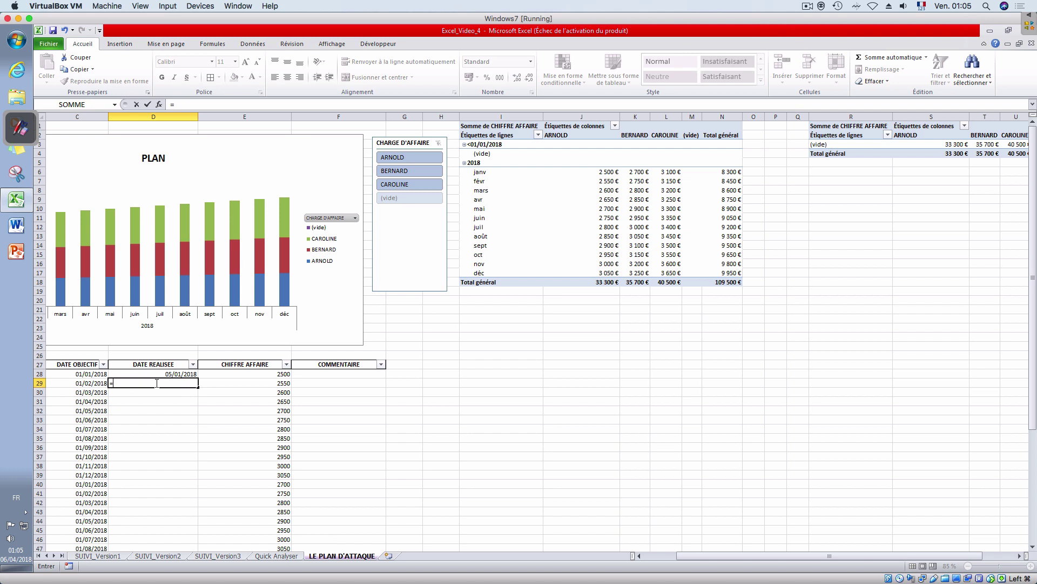
{"action": "left_click", "coordinate": [81, 383]}
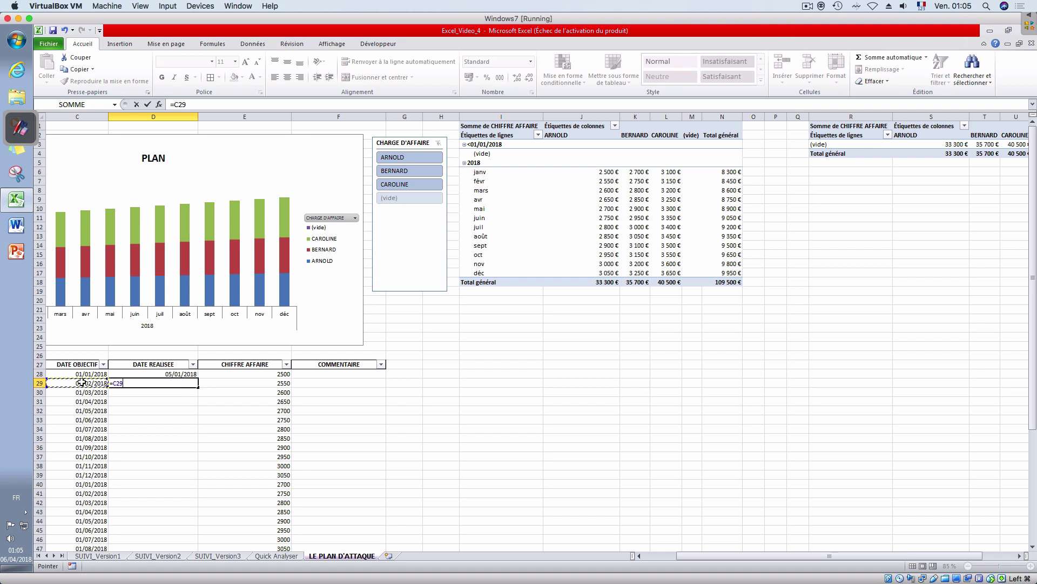
{"action": "type", "text": "+5"}
{"action": "key", "text": "Return"}
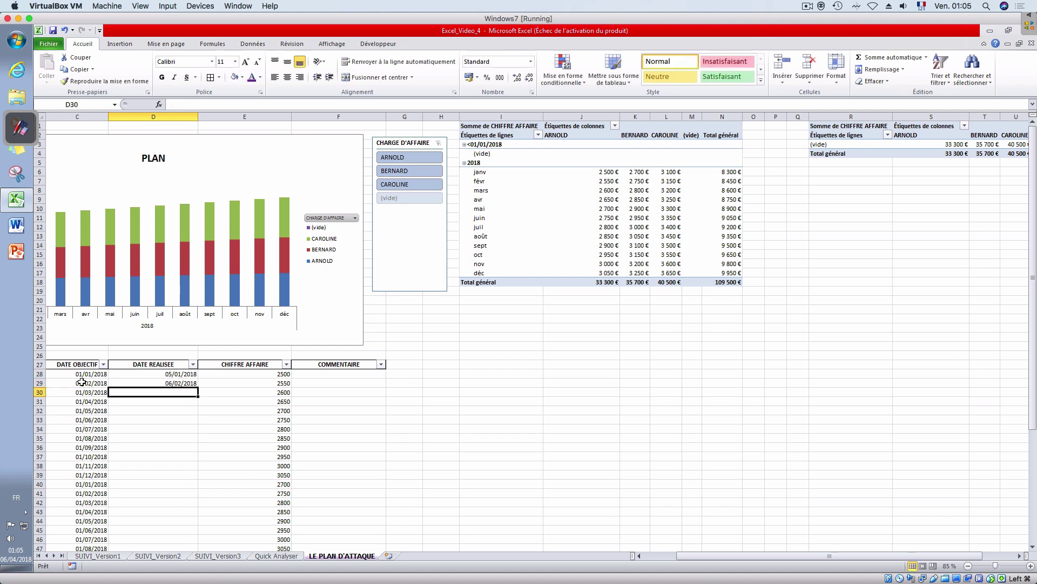
{"action": "left_click", "coordinate": [184, 383]}
{"action": "double_click", "coordinate": [196, 385]}
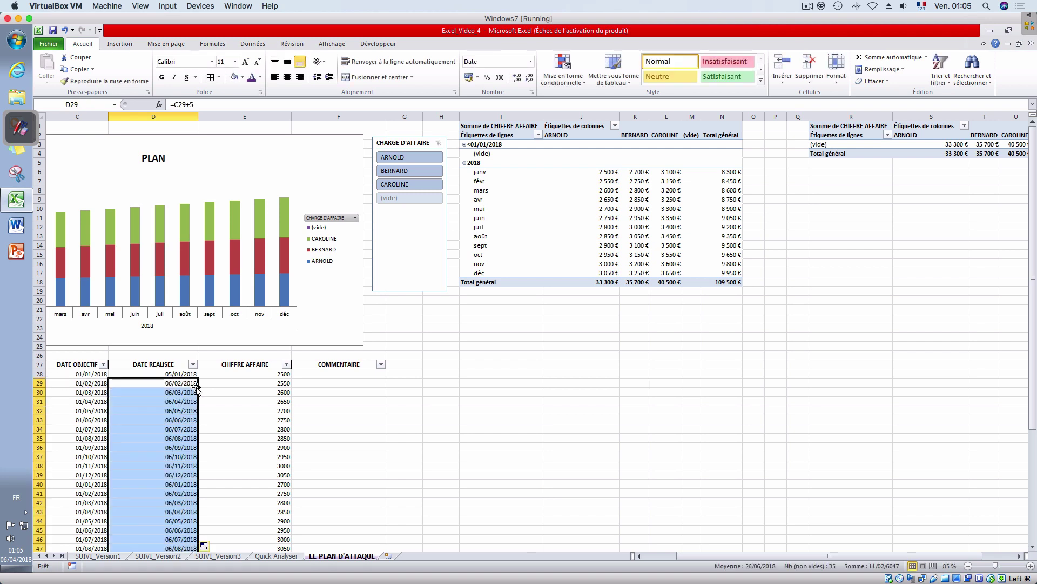
{"action": "left_click", "coordinate": [233, 466]}
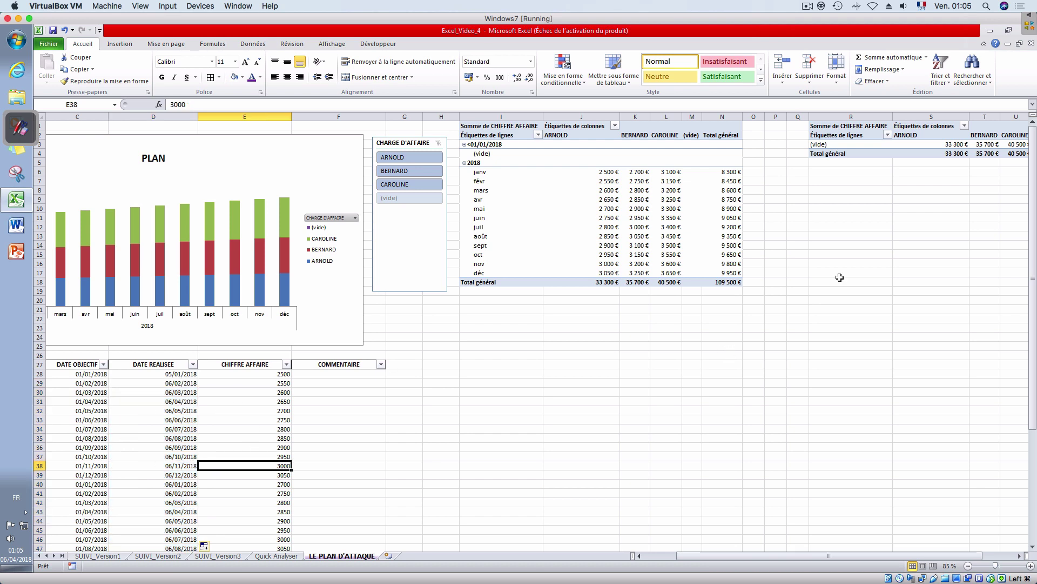
- Refresh the copied pivot table so it takes in the new DATE REALISEE values
{"action": "right_click", "coordinate": [832, 135]}
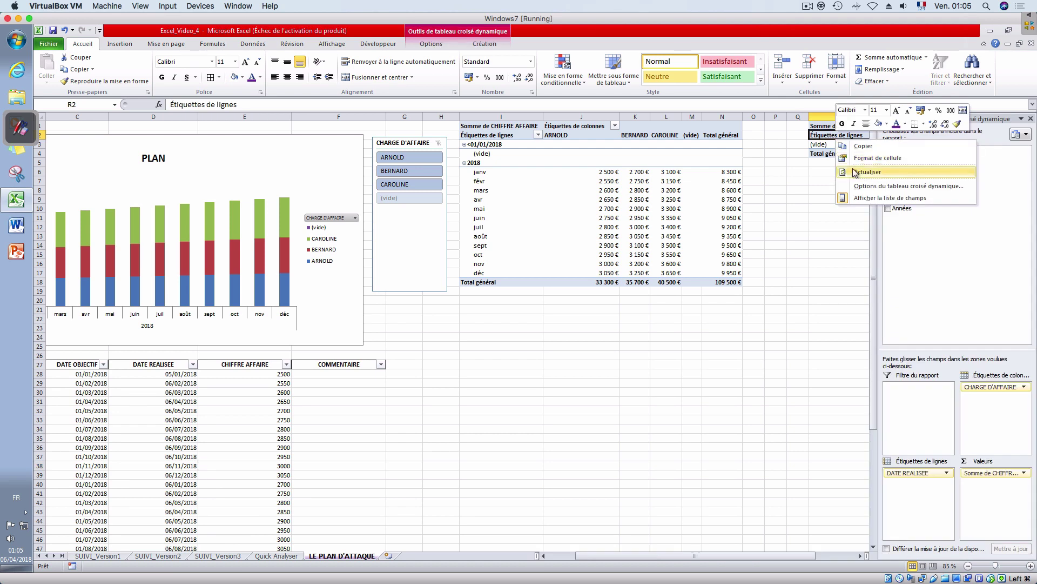
{"action": "left_click", "coordinate": [859, 171]}
{"action": "left_click", "coordinate": [843, 292]}
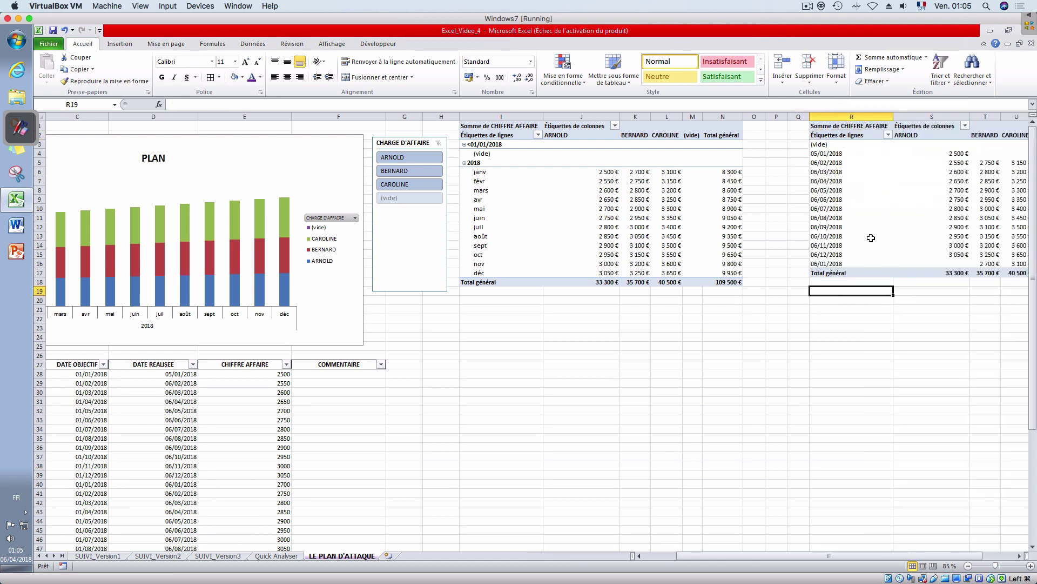
- Group the DATE REALISEE row labels of the copied pivot table by Mois and Années
{"action": "right_click", "coordinate": [826, 153]}
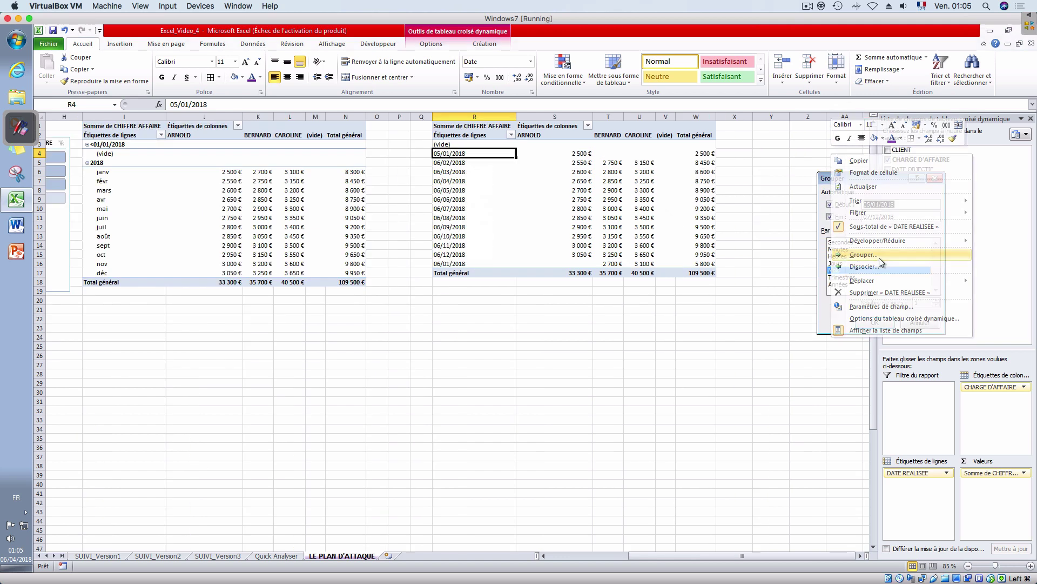
{"action": "left_click", "coordinate": [865, 267]}
{"action": "left_click", "coordinate": [844, 284]}
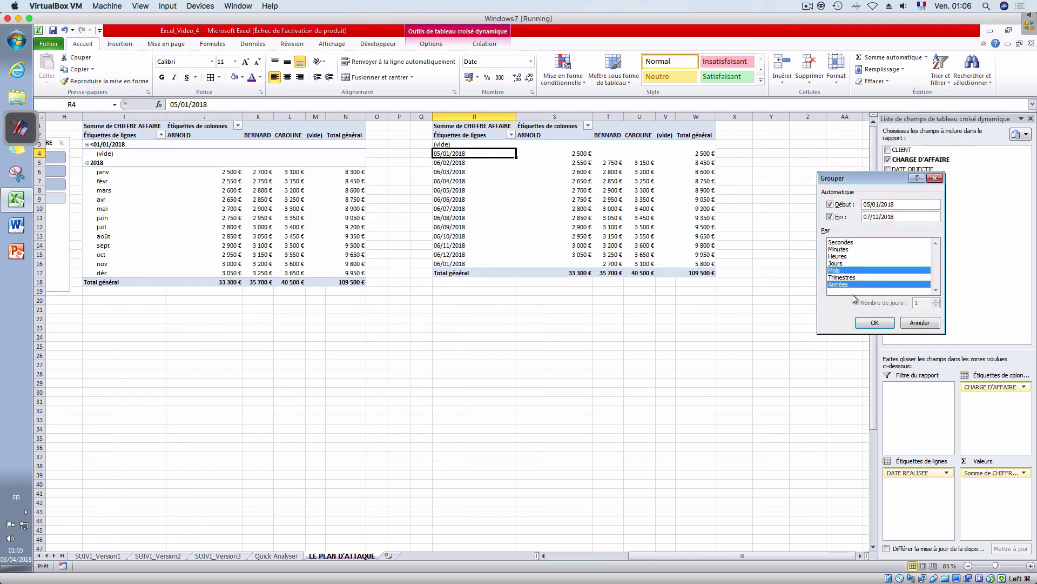
{"action": "left_click", "coordinate": [875, 323]}
{"action": "left_click", "coordinate": [761, 322]}
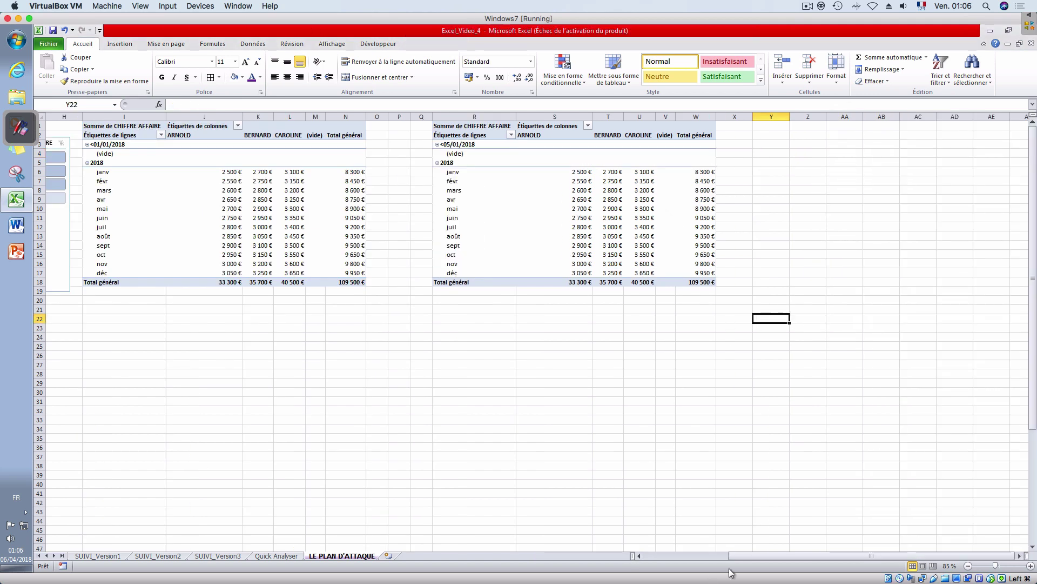
- Insert a 2D clustered column pivot chart from the DATE REALISEE pivot table and place it below the pivot tables
{"action": "left_click_drag", "start_coordinate": [738, 556], "coordinate": [801, 555]}
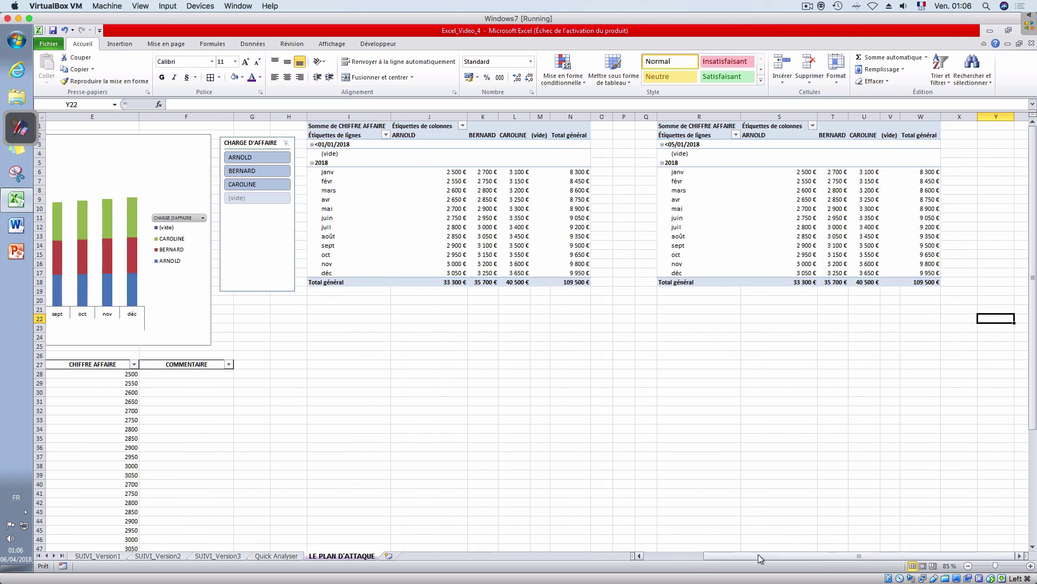
{"action": "left_click", "coordinate": [764, 190]}
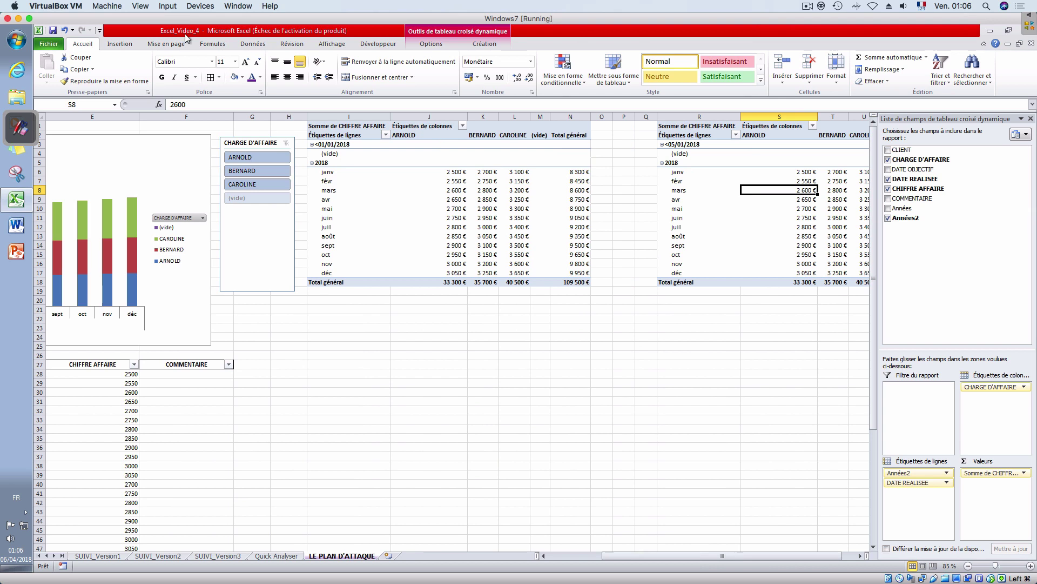
{"action": "left_click", "coordinate": [125, 44]}
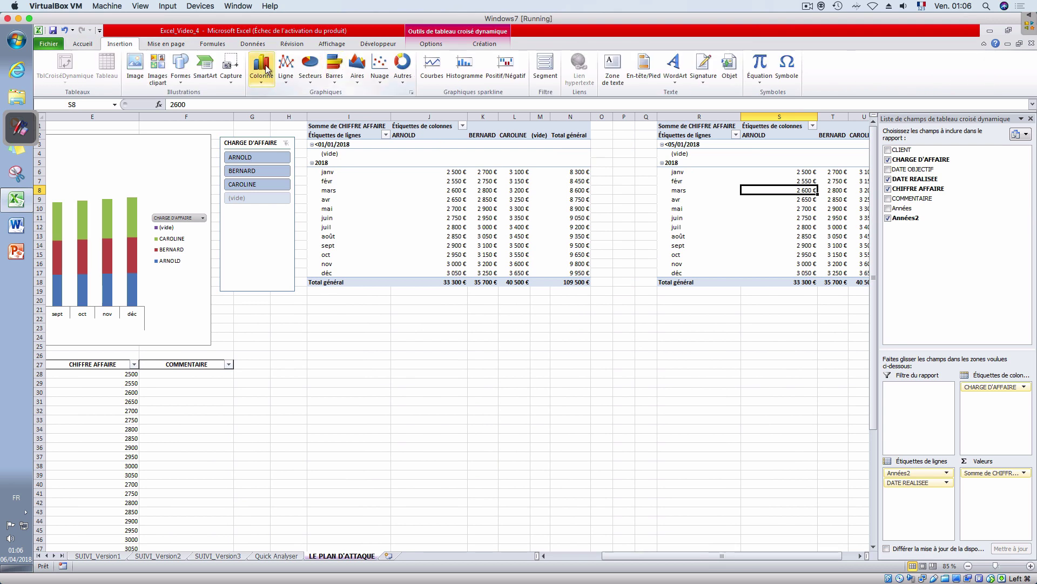
{"action": "left_click", "coordinate": [267, 67]}
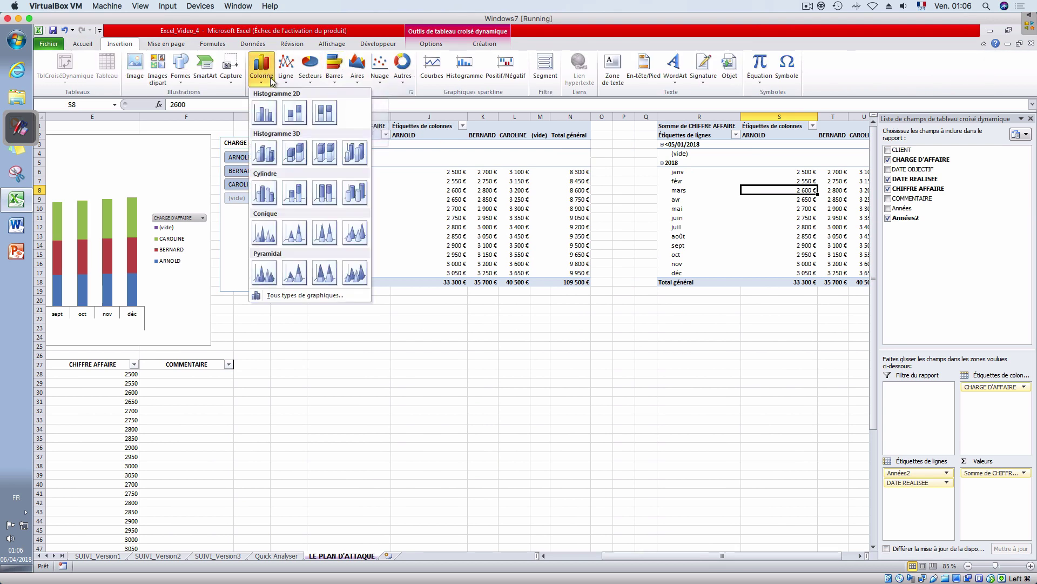
{"action": "left_click", "coordinate": [261, 115]}
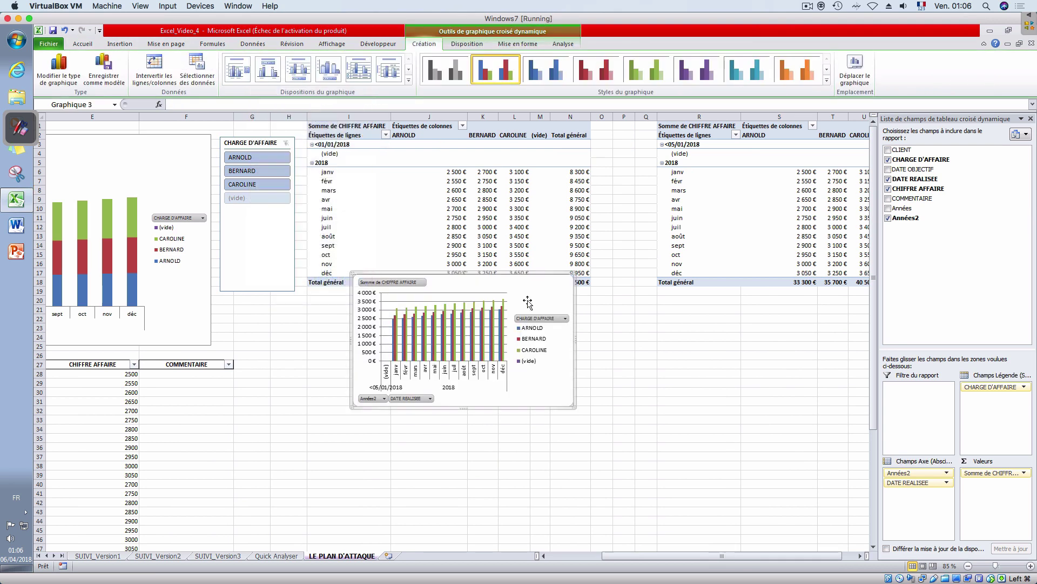
{"action": "left_click_drag", "start_coordinate": [535, 294], "coordinate": [554, 355]}
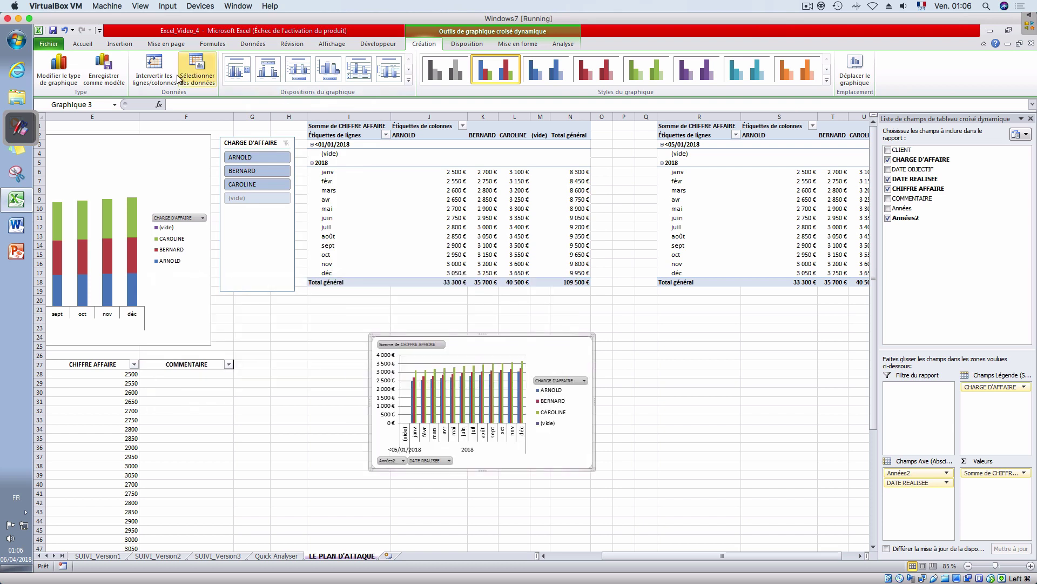
- Change the new pivot chart to a stacked column chart and move it closer to the PLAN chart
{"action": "left_click", "coordinate": [81, 89]}
{"action": "left_click", "coordinate": [368, 242]}
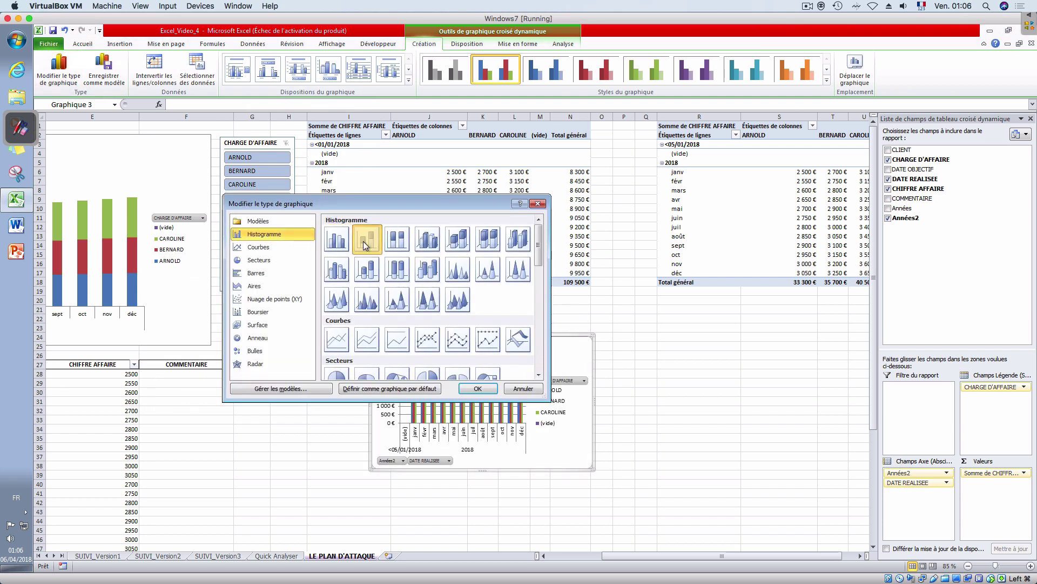
{"action": "left_click", "coordinate": [478, 388]}
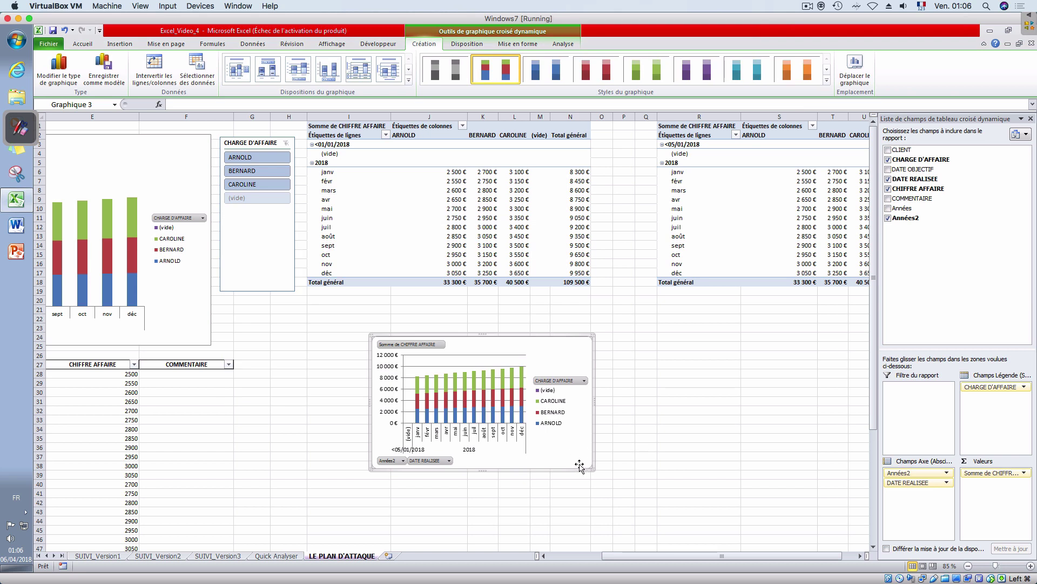
{"action": "left_click_drag", "start_coordinate": [577, 463], "coordinate": [643, 417]}
{"action": "left_click_drag", "start_coordinate": [604, 554], "coordinate": [551, 554]}
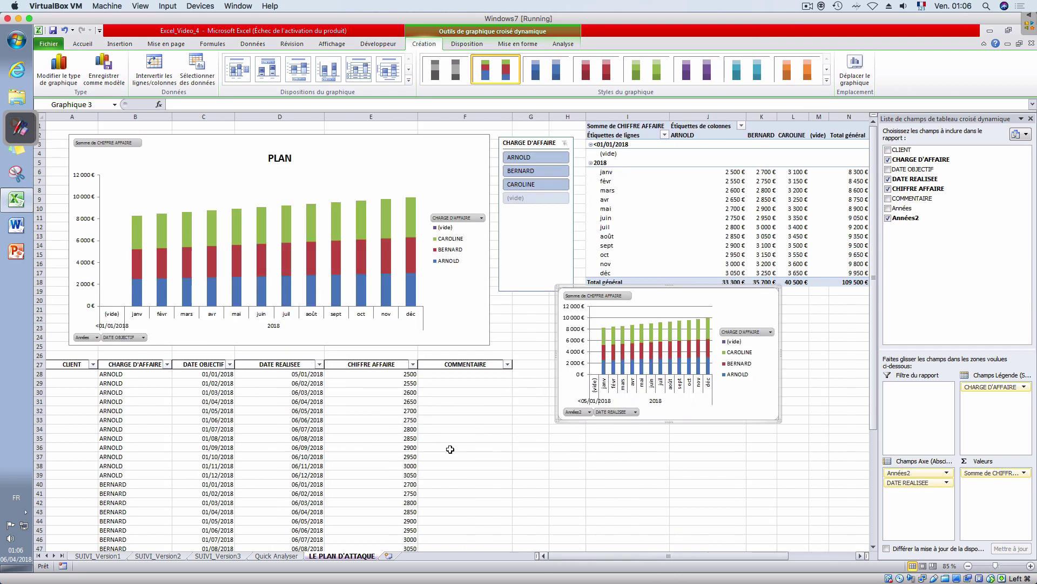
- Shrink the new chart's plot area from above to make room for a title
{"action": "left_click", "coordinate": [637, 306]}
{"action": "right_click", "coordinate": [662, 300]}
{"action": "left_click", "coordinate": [638, 303]}
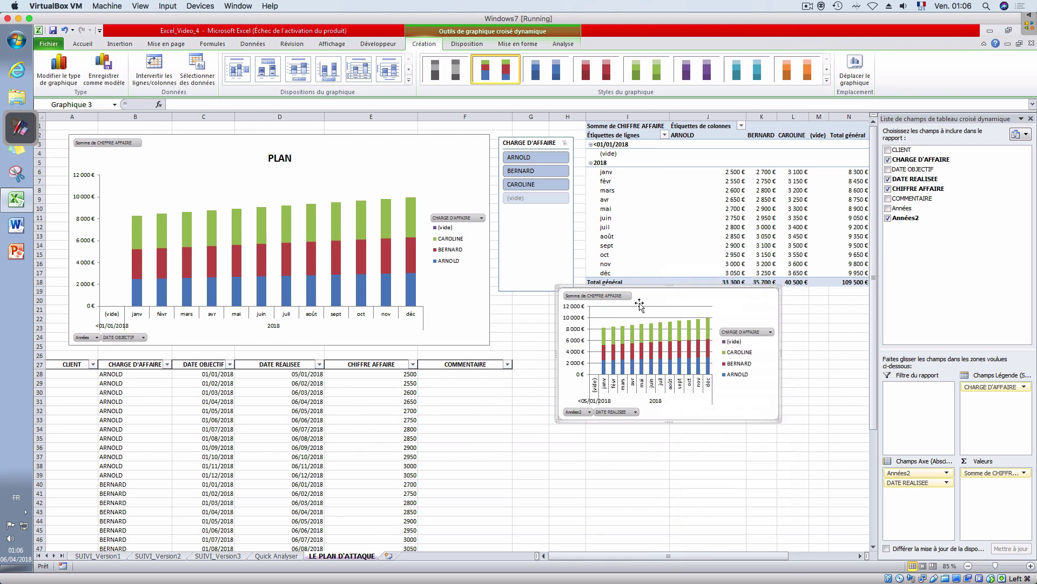
{"action": "left_click", "coordinate": [646, 313]}
{"action": "left_click_drag", "start_coordinate": [652, 307], "coordinate": [652, 317]}
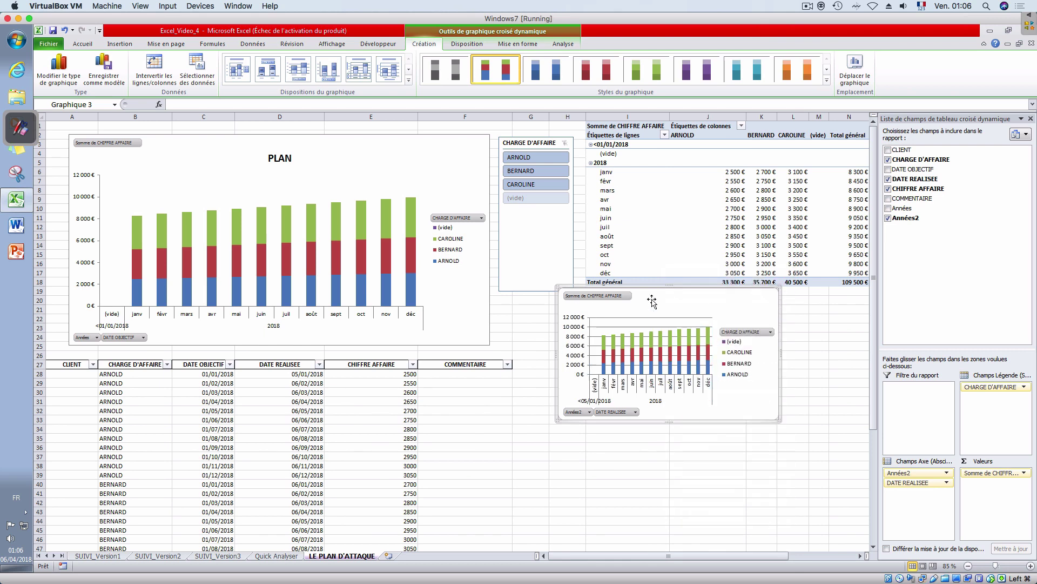
- Add a centred overlay title reading REALISE to the new chart and shift it slightly upwards
{"action": "left_click", "coordinate": [469, 45]}
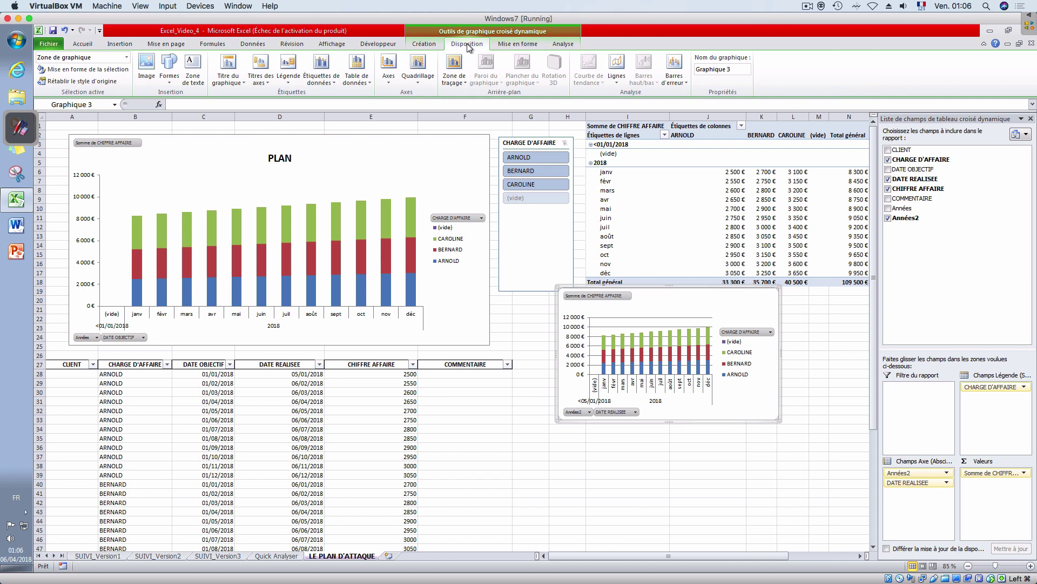
{"action": "left_click", "coordinate": [230, 81]}
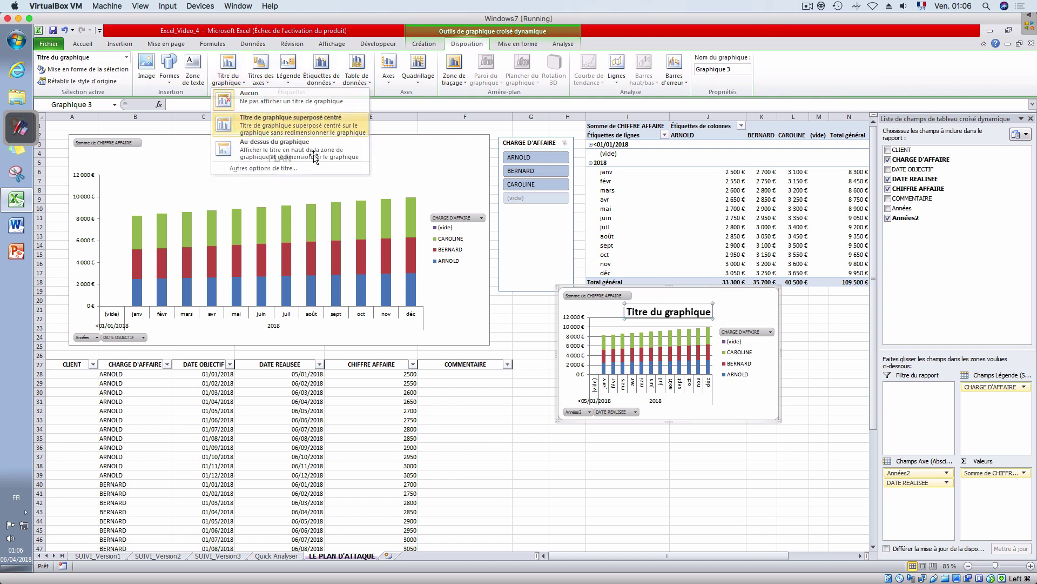
{"action": "left_click", "coordinate": [260, 124]}
{"action": "triple_click", "coordinate": [633, 317]}
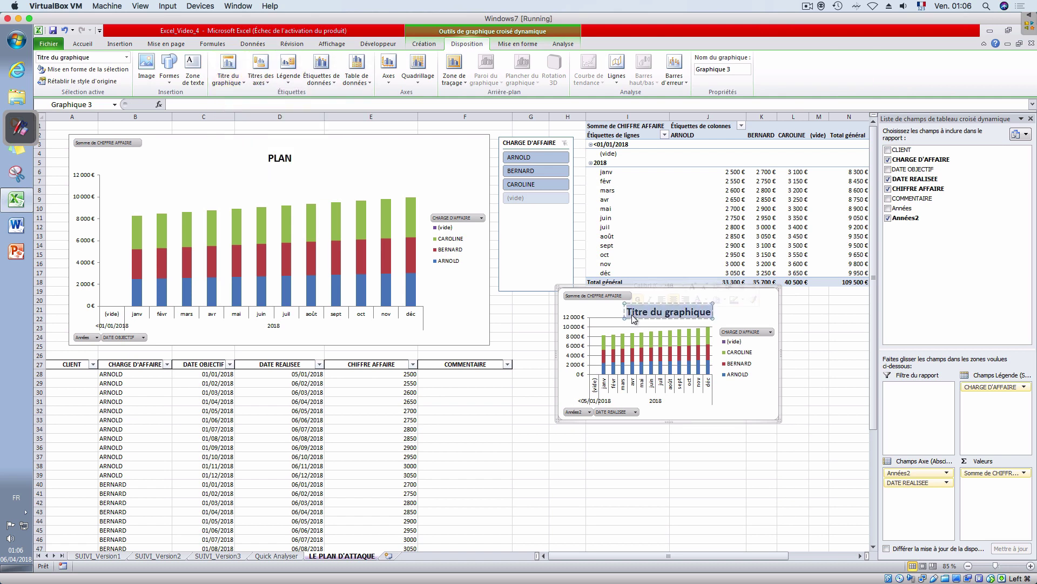
{"action": "type", "text": "REALISE"}
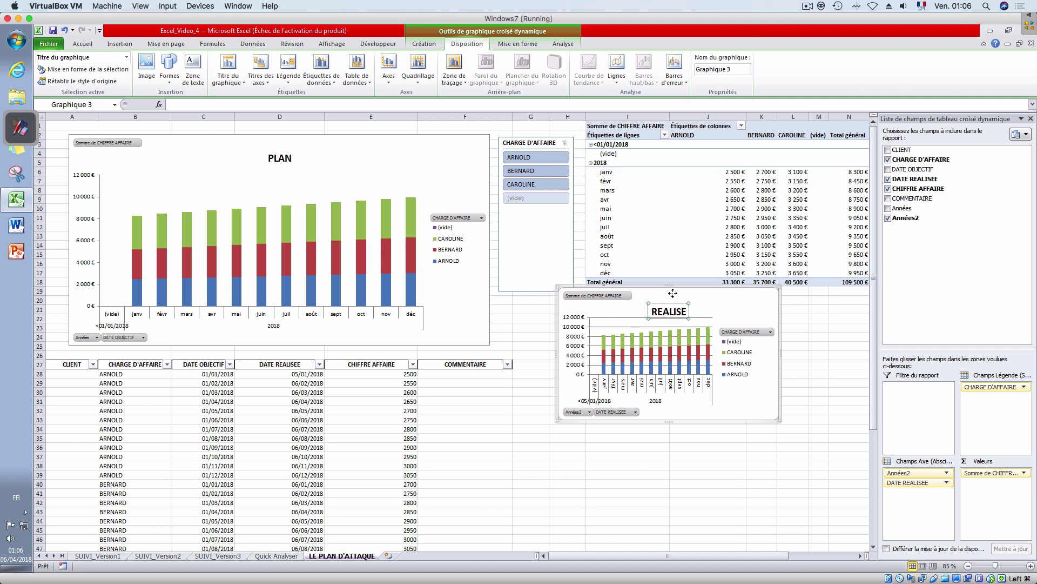
{"action": "left_click_drag", "start_coordinate": [673, 293], "coordinate": [670, 285]}
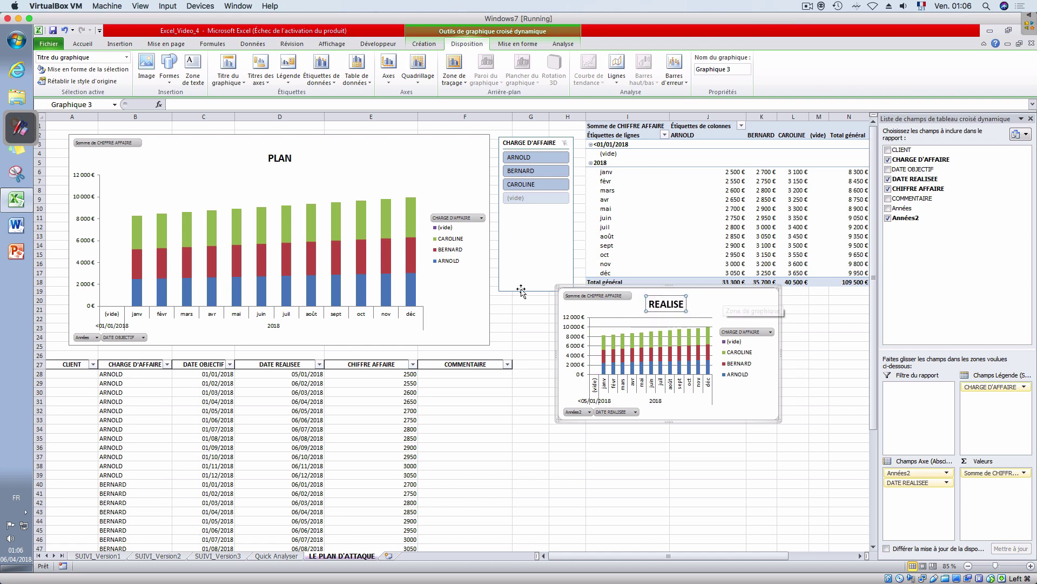
- Test the CHARGE D'AFFAIRE slicer on both charts by filtering on individual account managers, including CAROLINE, and clear the filter
{"action": "left_click", "coordinate": [488, 316]}
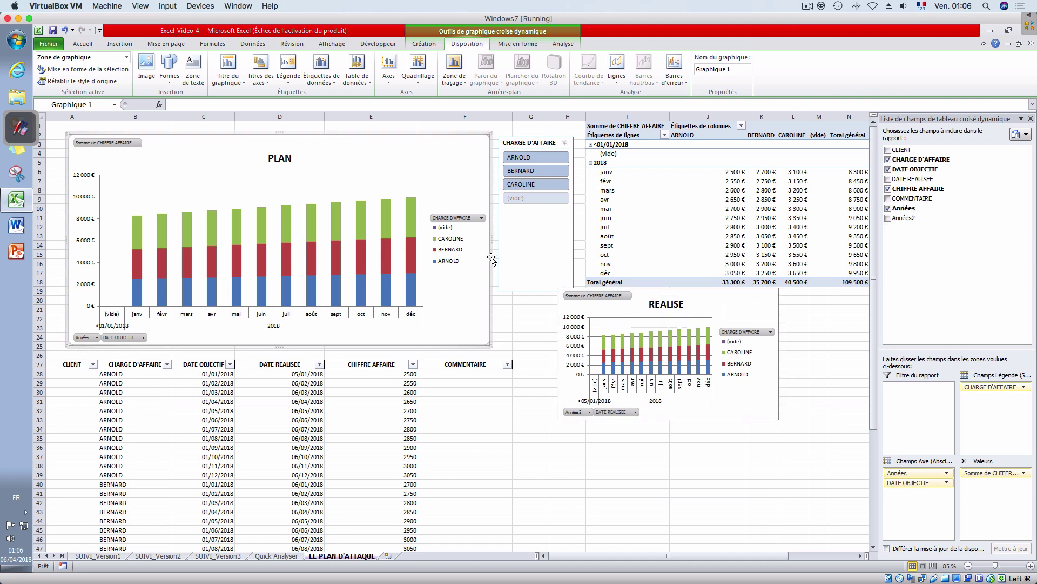
{"action": "left_click", "coordinate": [535, 410]}
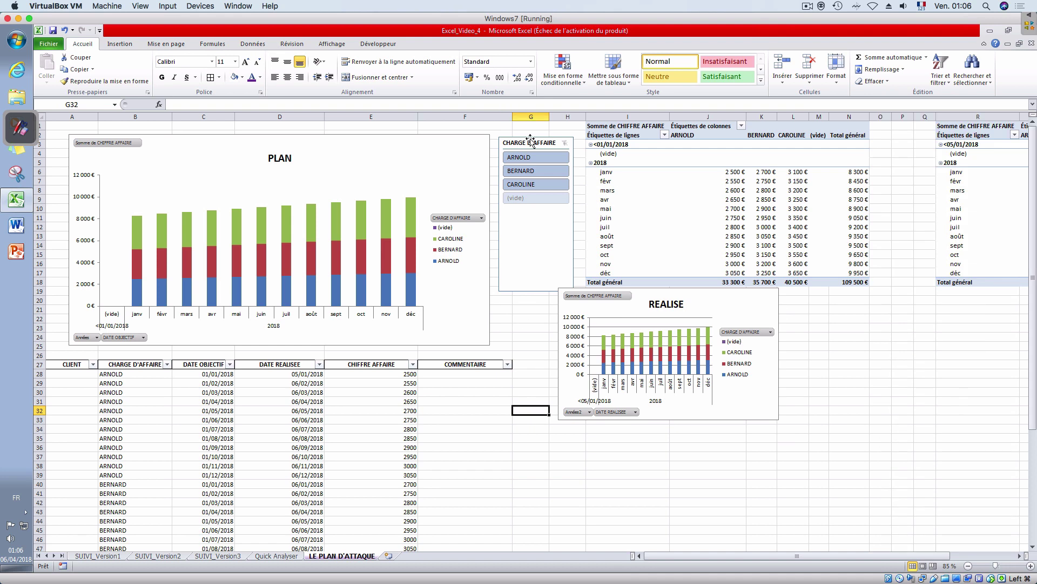
{"action": "left_click", "coordinate": [543, 170]}
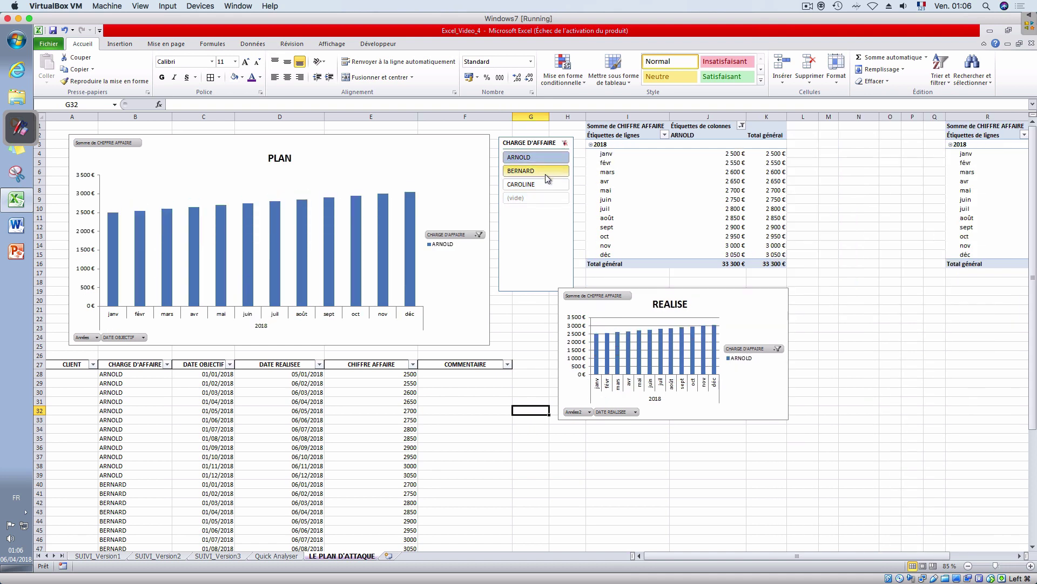
{"action": "left_click", "coordinate": [548, 186]}
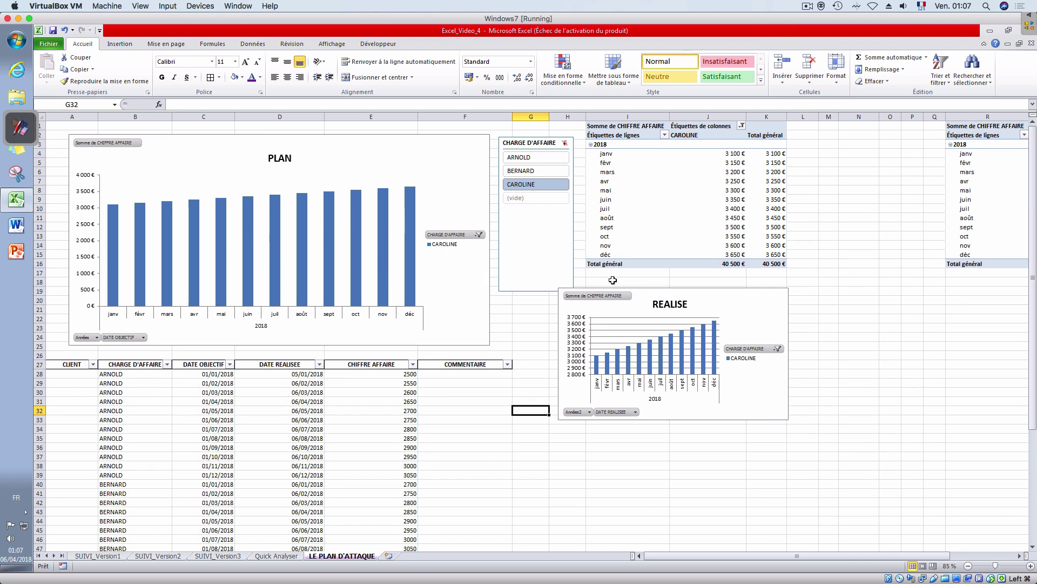
{"action": "left_click_drag", "start_coordinate": [656, 293], "coordinate": [618, 280]}
{"action": "left_click", "coordinate": [565, 144]}
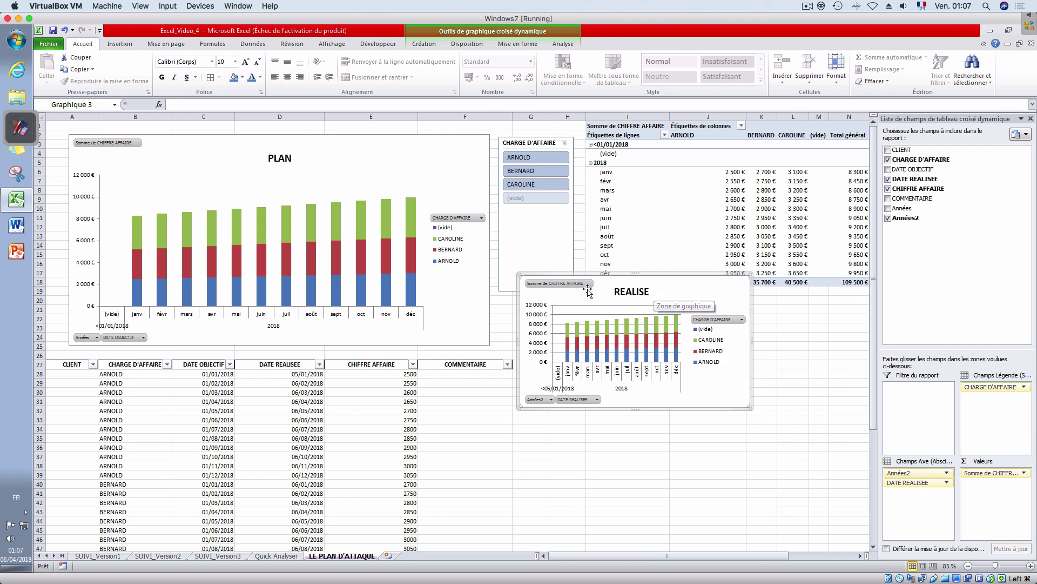
- Fill all cells of the LE PLAN D'ATTAQUE sheet with white
{"action": "left_click", "coordinate": [43, 117]}
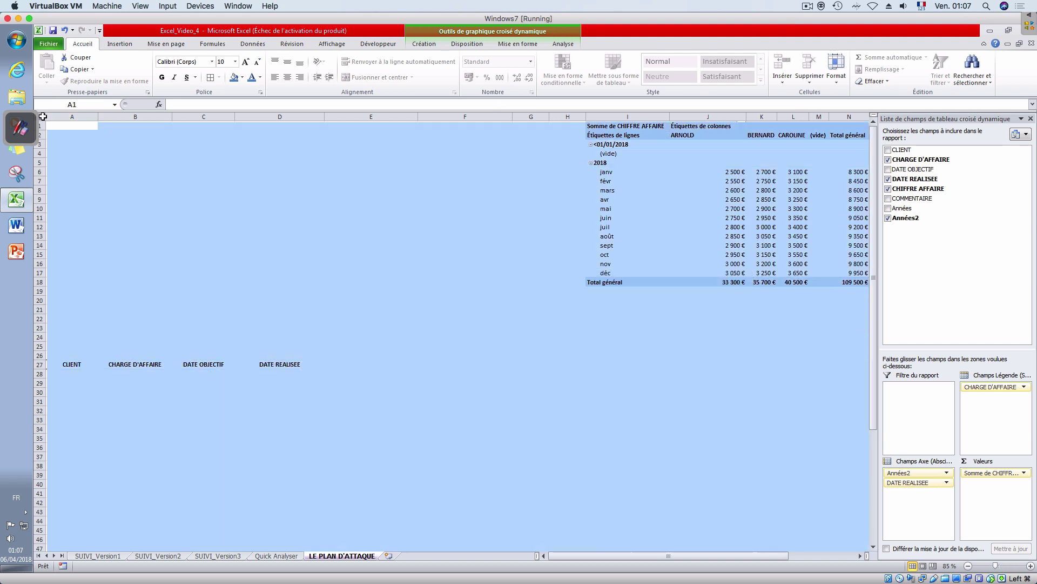
{"action": "left_click", "coordinate": [507, 429]}
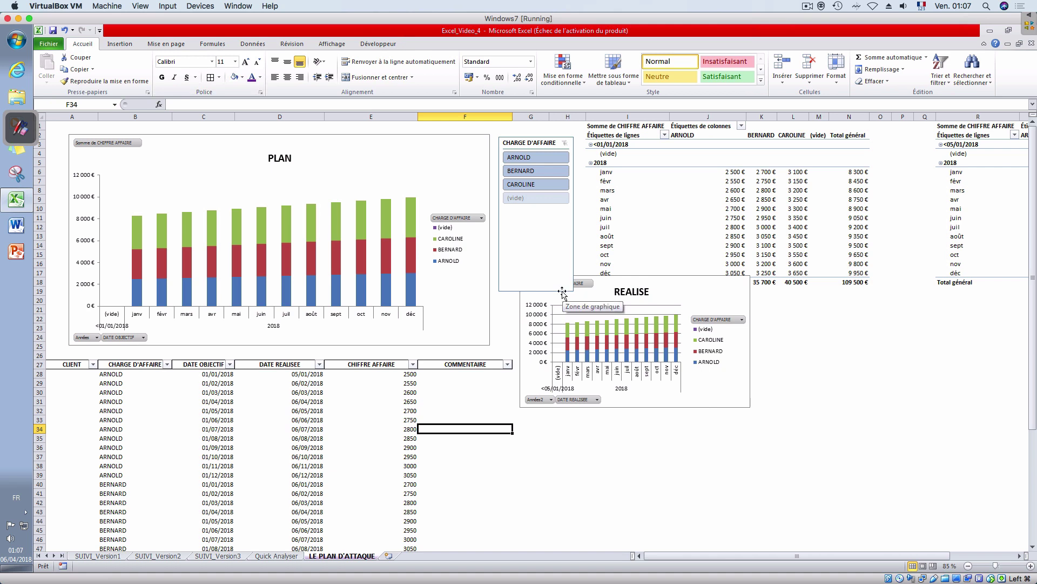
- Move the REALISE chart below the first pivot table so it covers neither the table nor the slicer
{"action": "left_click", "coordinate": [613, 290]}
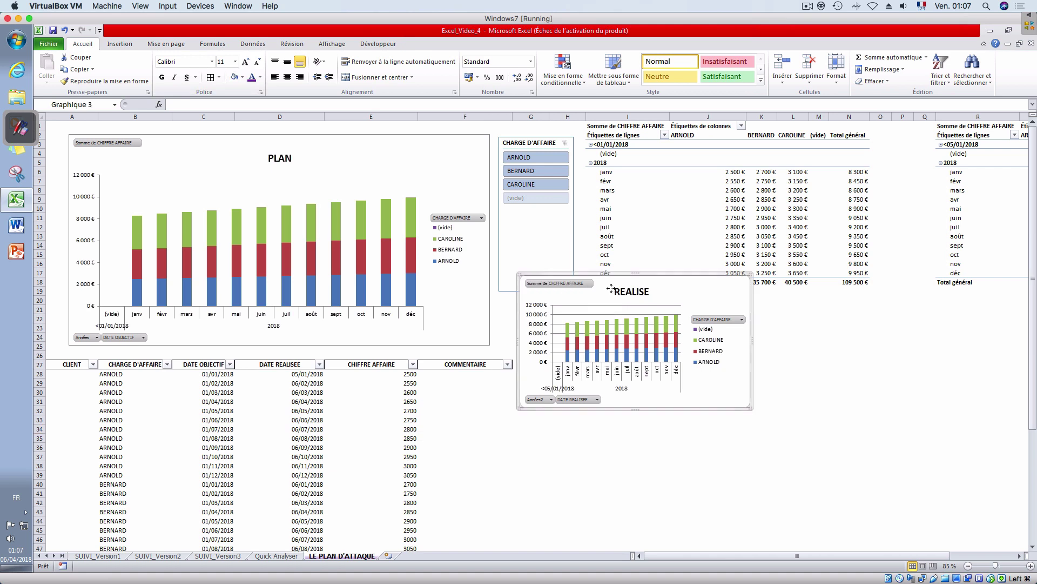
{"action": "left_click_drag", "start_coordinate": [610, 289], "coordinate": [622, 320]}
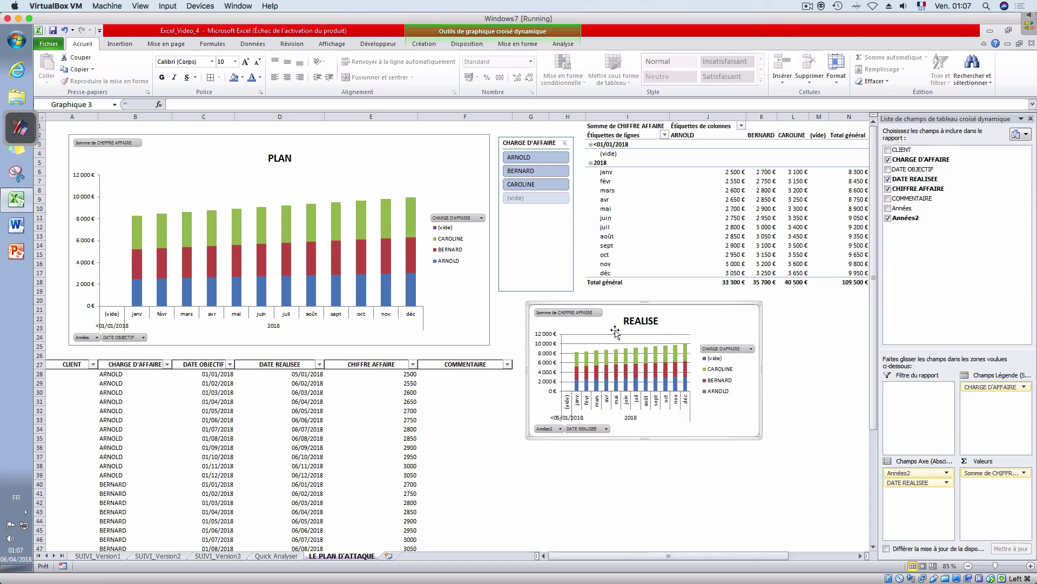
{"action": "left_click", "coordinate": [687, 460]}
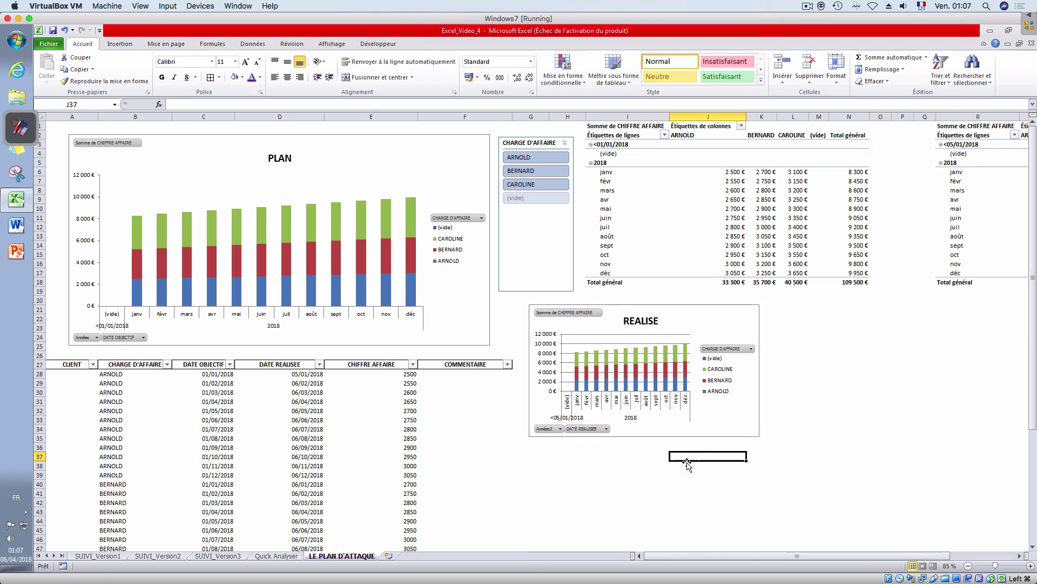
- Create a copy of the SUIVI_Version3 sheet at the end of the workbook
{"action": "left_click", "coordinate": [216, 556]}
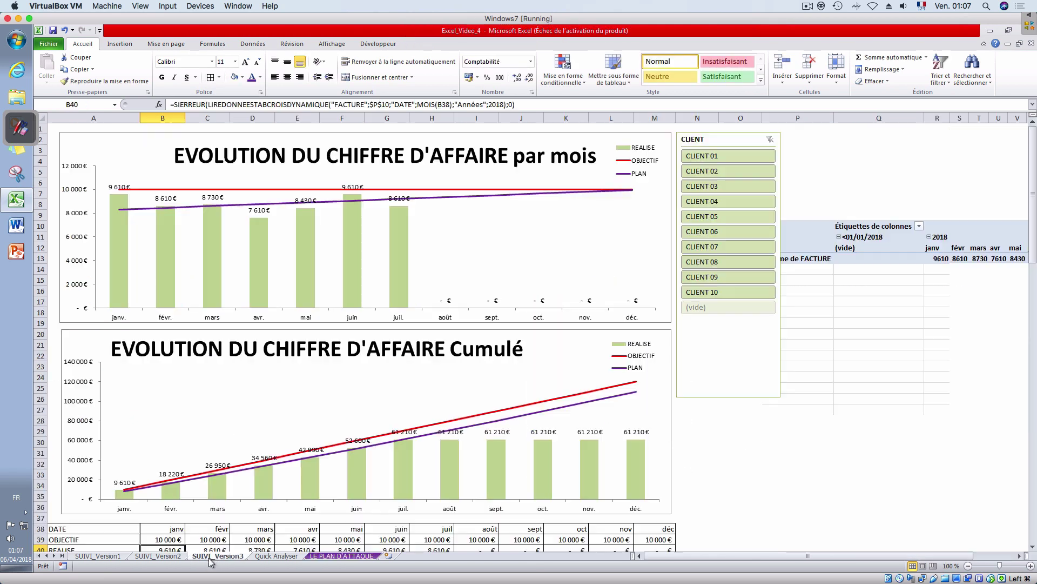
{"action": "left_click", "coordinate": [767, 464]}
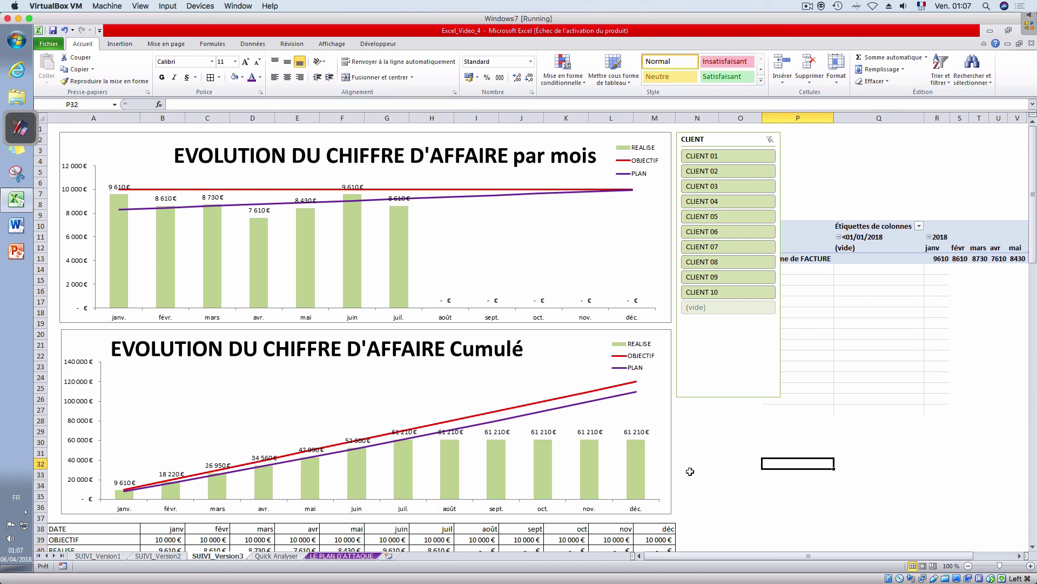
{"action": "scroll", "coordinate": [686, 473], "scroll_direction": "down", "scroll_amount": 8}
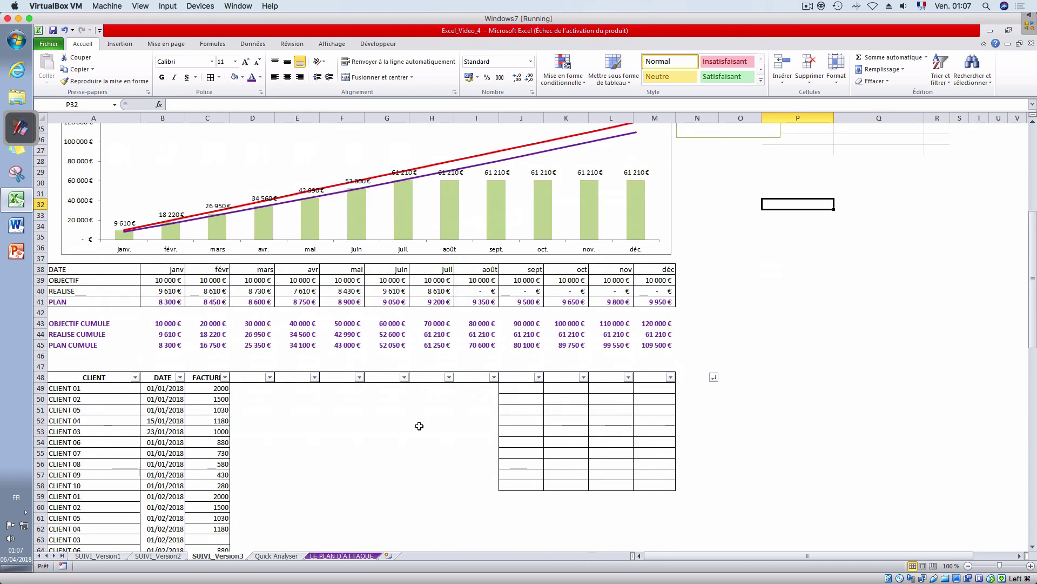
{"action": "left_click", "coordinate": [372, 446]}
{"action": "right_click", "coordinate": [237, 557]}
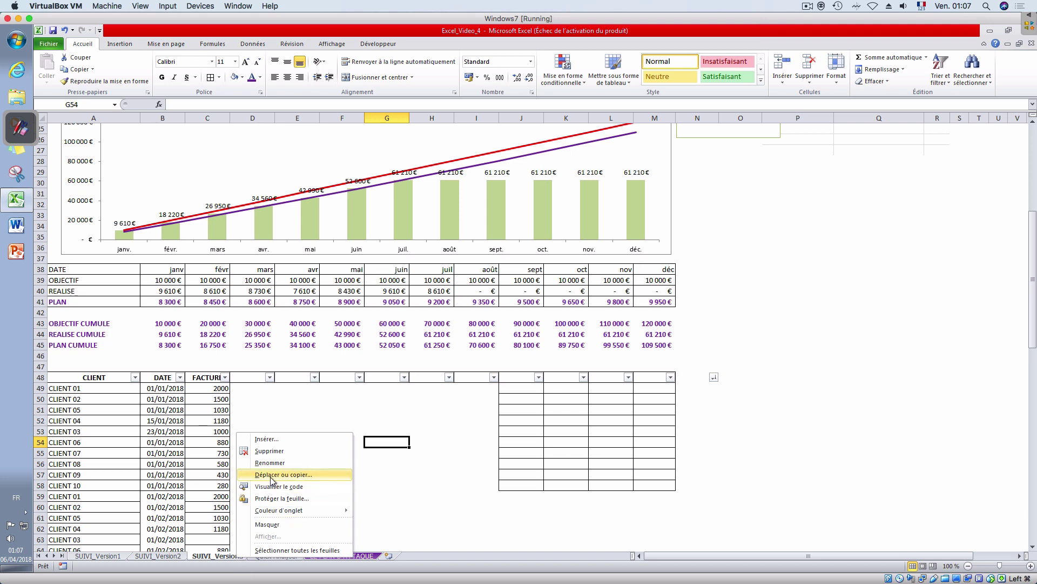
{"action": "left_click", "coordinate": [273, 475]}
{"action": "left_click", "coordinate": [229, 518]}
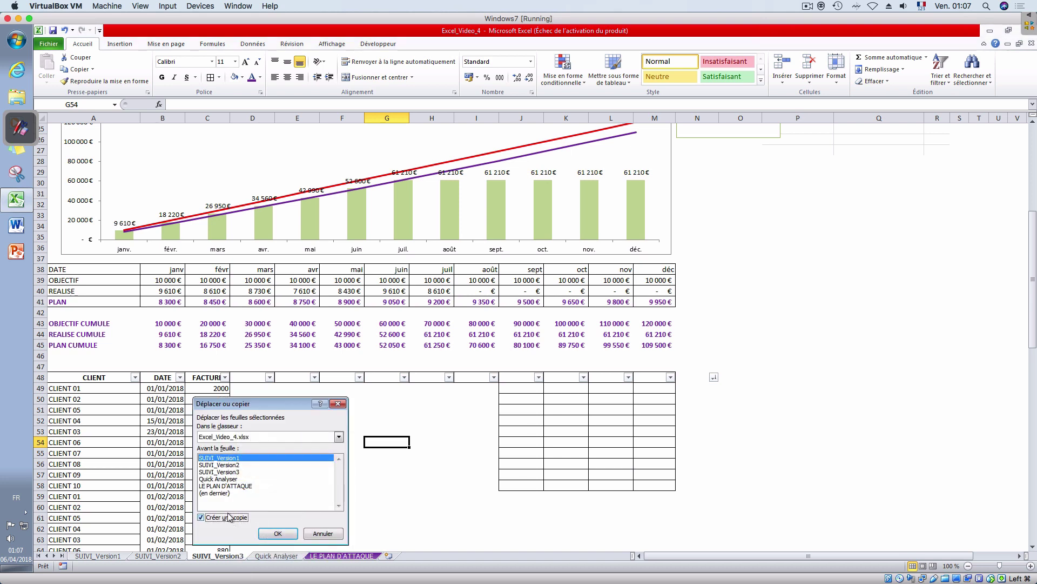
{"action": "left_click", "coordinate": [226, 479]}
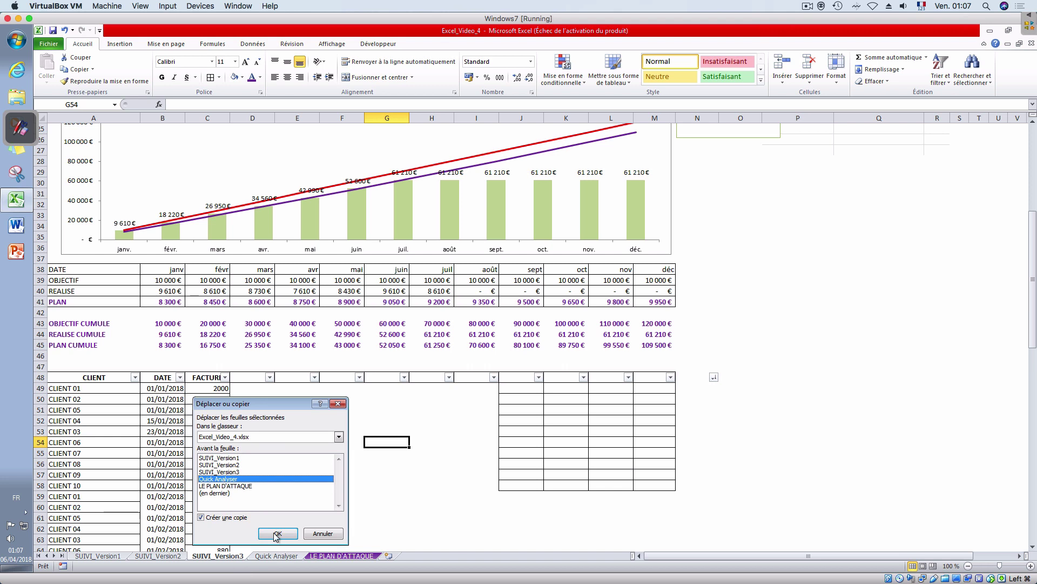
{"action": "left_click", "coordinate": [216, 493]}
{"action": "left_click", "coordinate": [278, 533]}
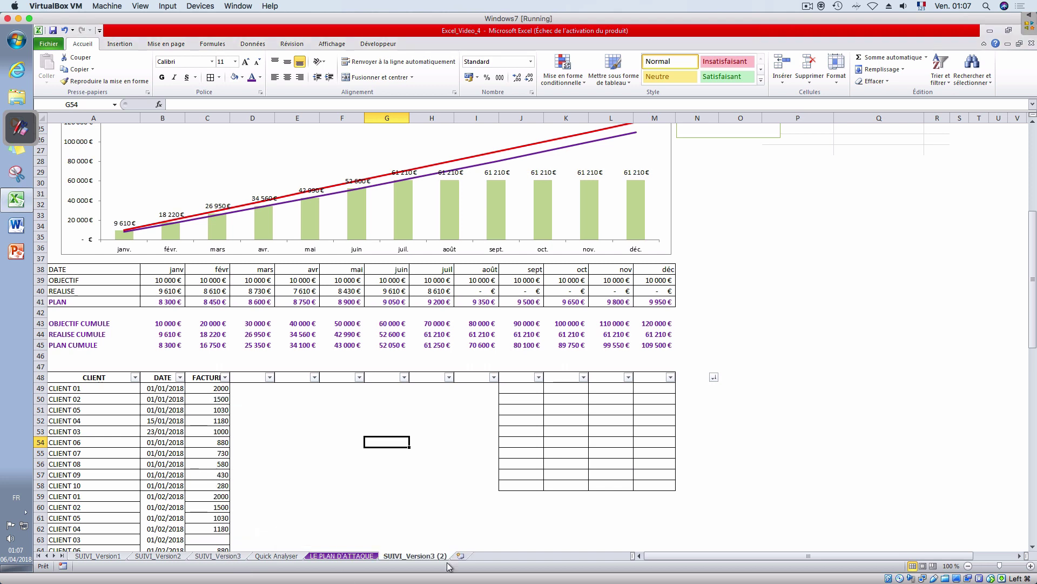
- Rename the copied SUIVI_Version3 (2) sheet as SUIVI_Version4
{"action": "right_click", "coordinate": [421, 549]}
{"action": "right_click", "coordinate": [421, 554]}
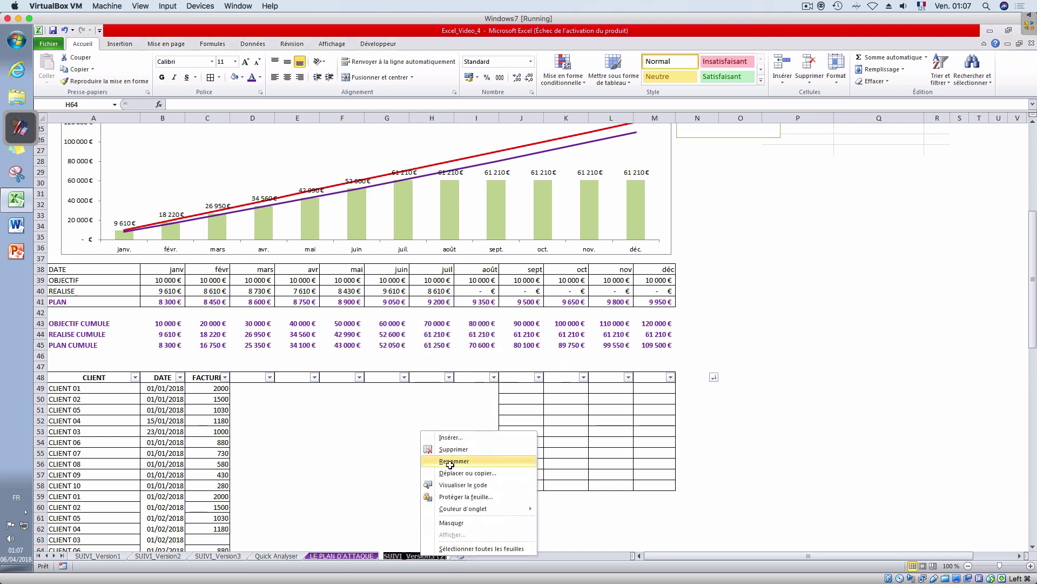
{"action": "left_click", "coordinate": [451, 461]}
{"action": "key", "text": "Return"}
{"action": "right_click", "coordinate": [430, 555]}
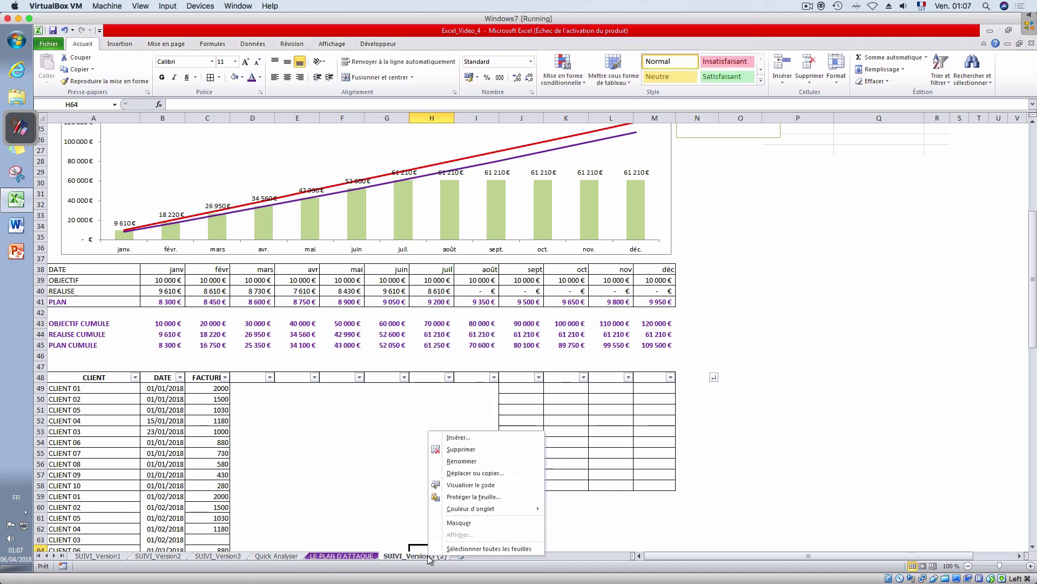
{"action": "left_click", "coordinate": [451, 460]}
{"action": "left_click_drag", "start_coordinate": [431, 556], "coordinate": [461, 555]}
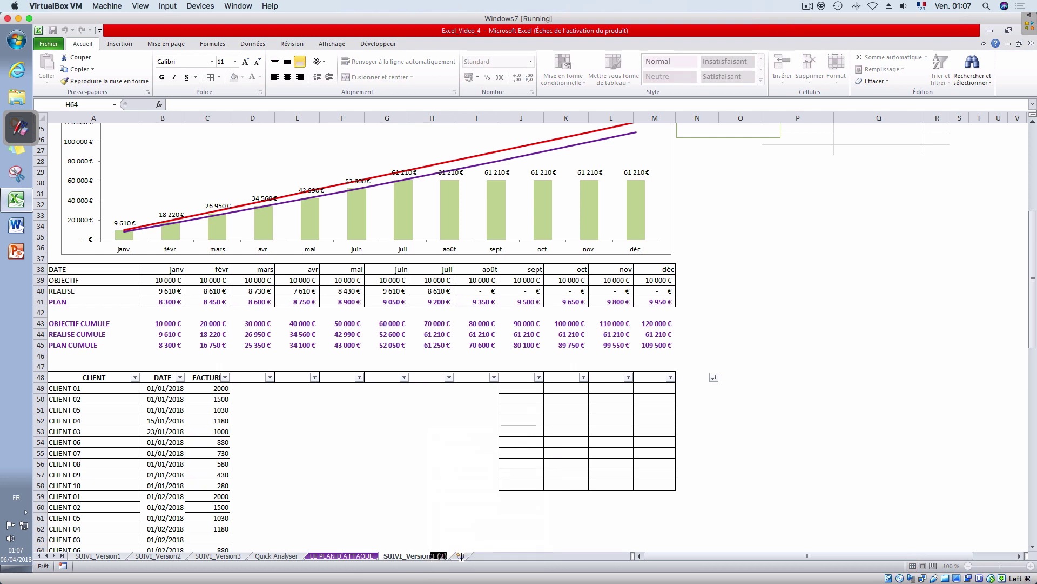
{"action": "type", "text": "4"}
{"action": "left_click", "coordinate": [432, 520]}
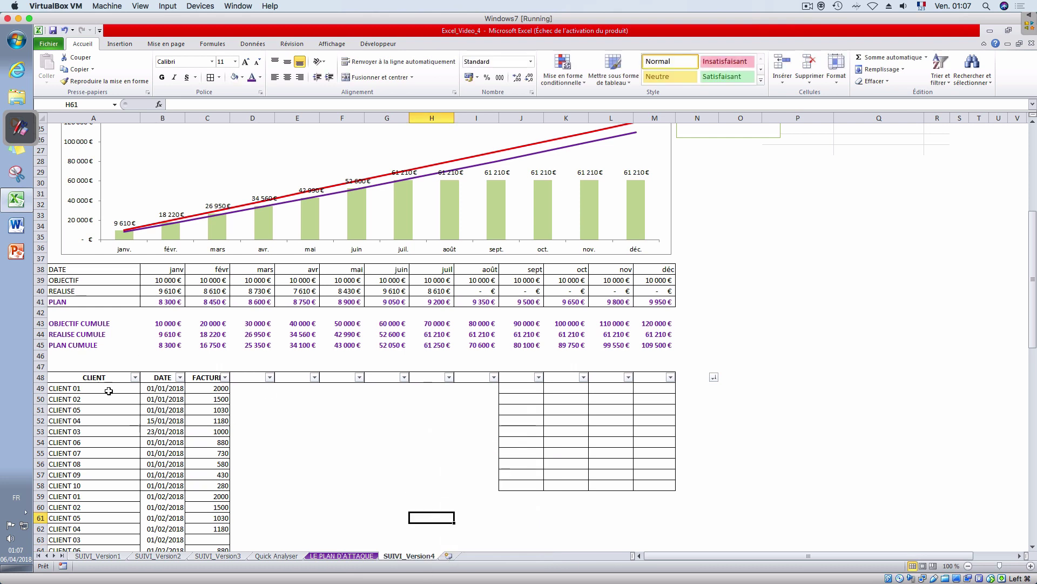
{"action": "left_click_drag", "start_coordinate": [108, 390], "coordinate": [210, 476]}
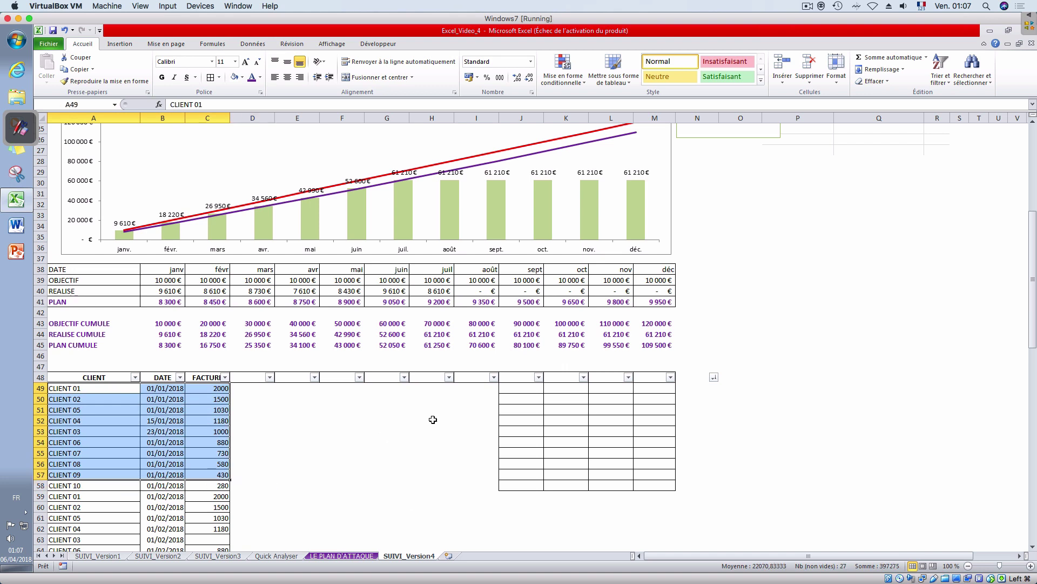
{"action": "left_click", "coordinate": [406, 421]}
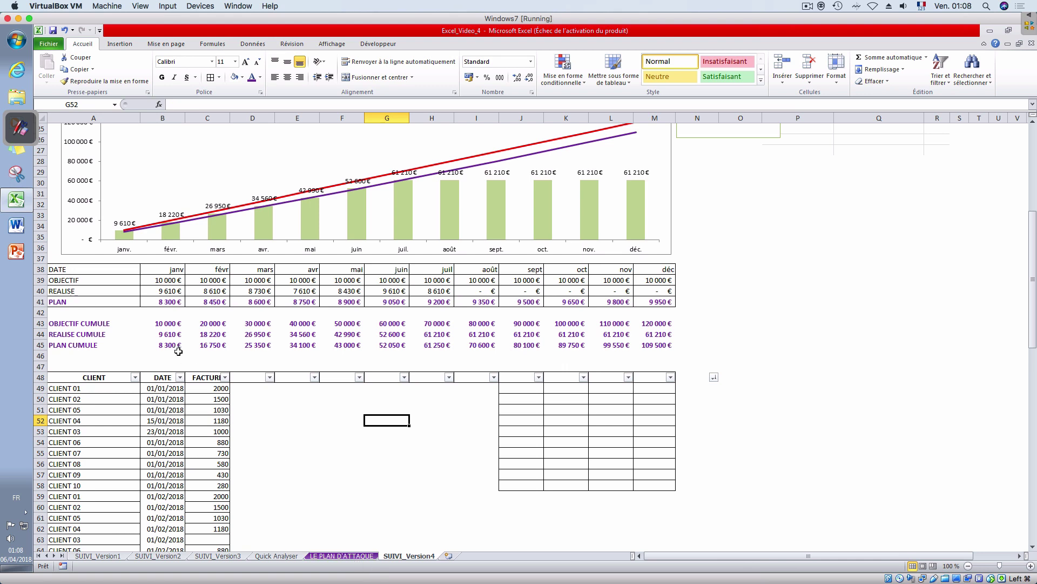
{"action": "left_click", "coordinate": [161, 303]}
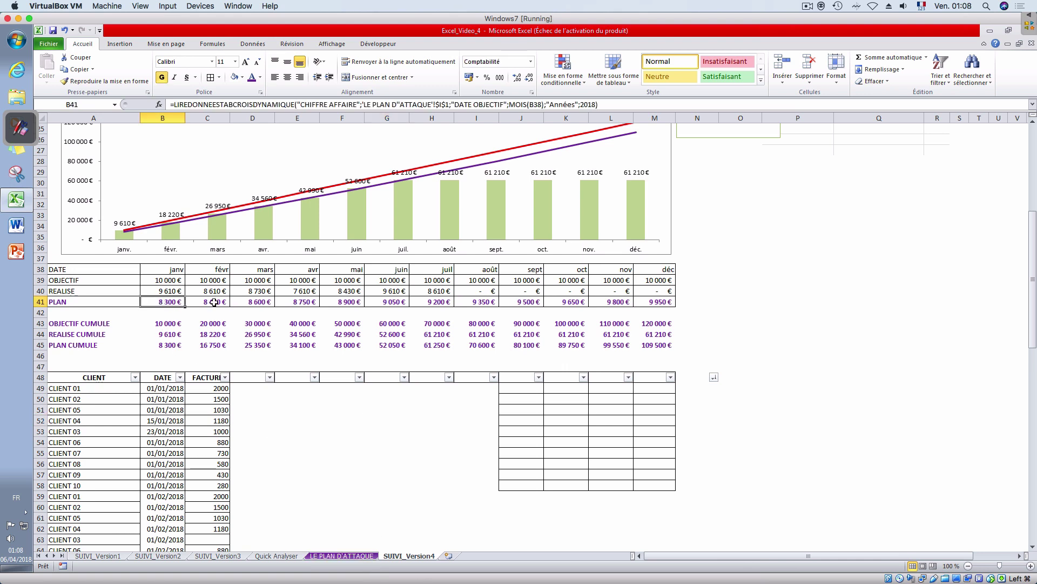
- Replace the January REALISE formula in B40 with a reference to January's grand total in the DATE REALISEE pivot table on LE PLAN D'ATTAQUE
{"action": "left_click", "coordinate": [143, 287]}
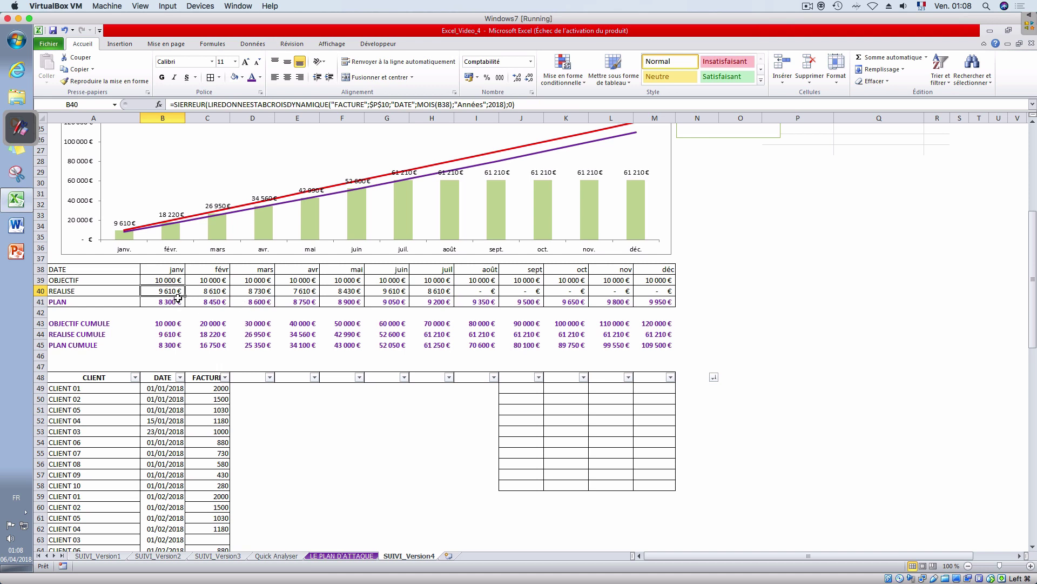
{"action": "type", "text": "+"}
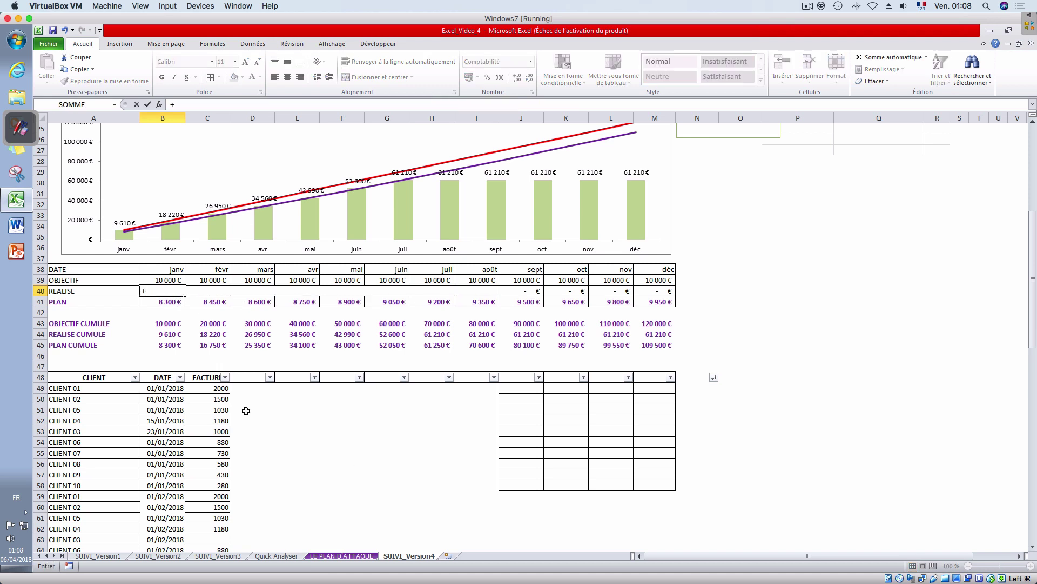
{"action": "key", "text": "BackSpace"}
{"action": "type", "text": "="}
{"action": "left_click", "coordinate": [341, 555]}
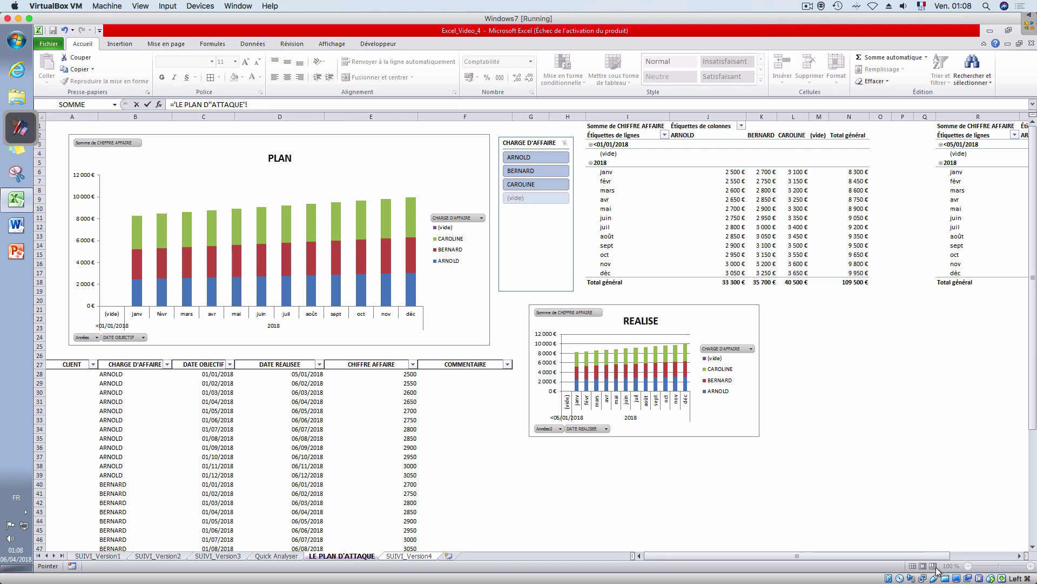
{"action": "left_click_drag", "start_coordinate": [929, 556], "coordinate": [1023, 551]}
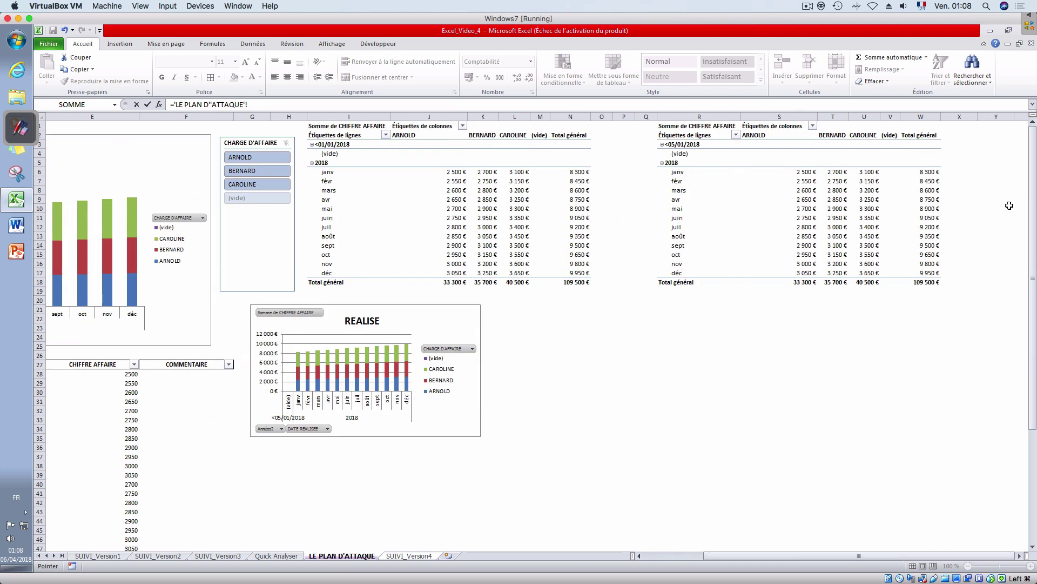
{"action": "left_click", "coordinate": [930, 173]}
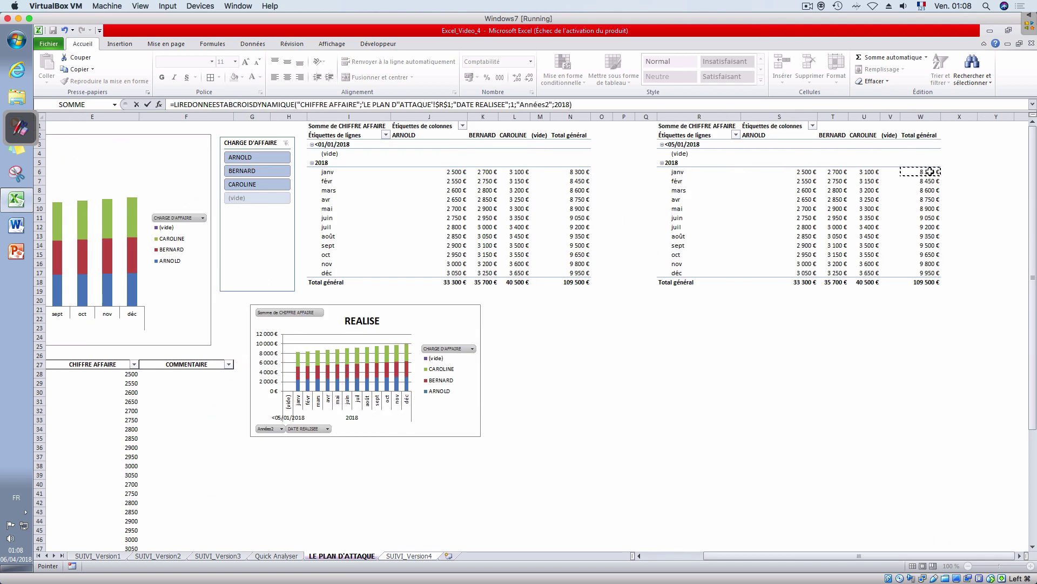
{"action": "key", "text": "Return"}
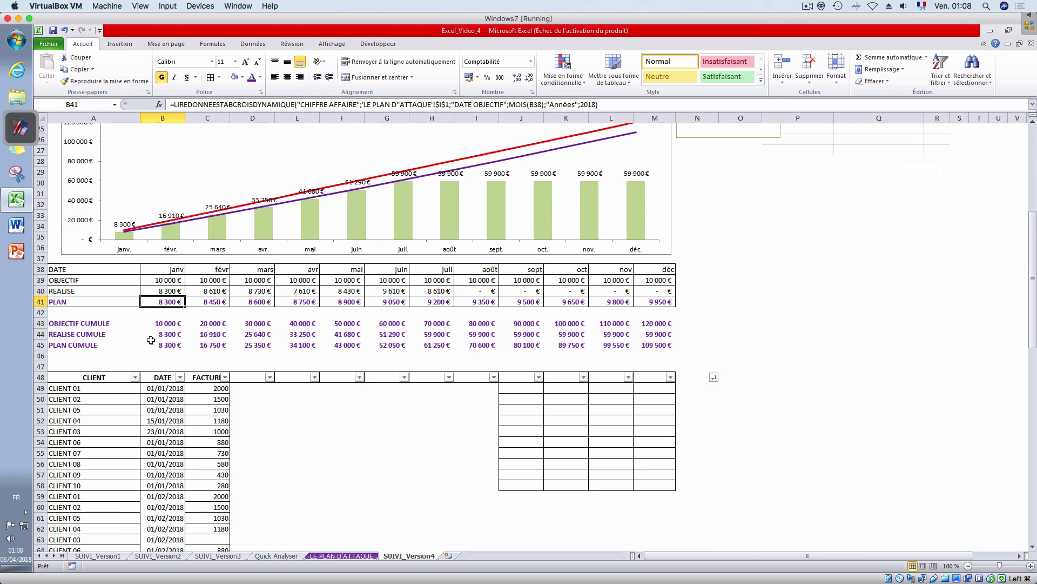
- Make the B40 formula's month dynamic by replacing the fixed month number 1 with MOIS(B38)
{"action": "left_click", "coordinate": [171, 291]}
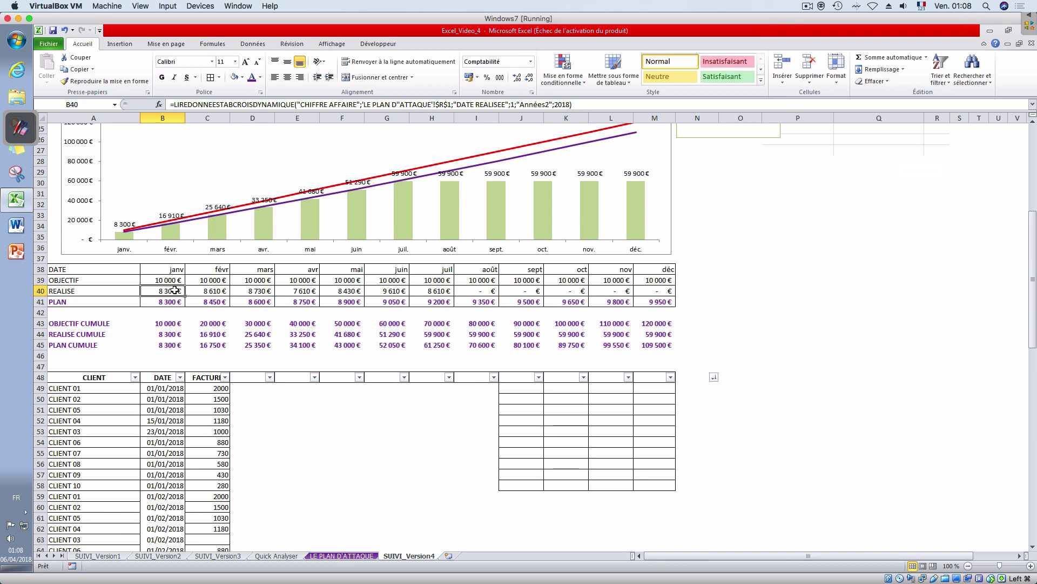
{"action": "left_click", "coordinate": [512, 105]}
{"action": "type", "text": "mois("}
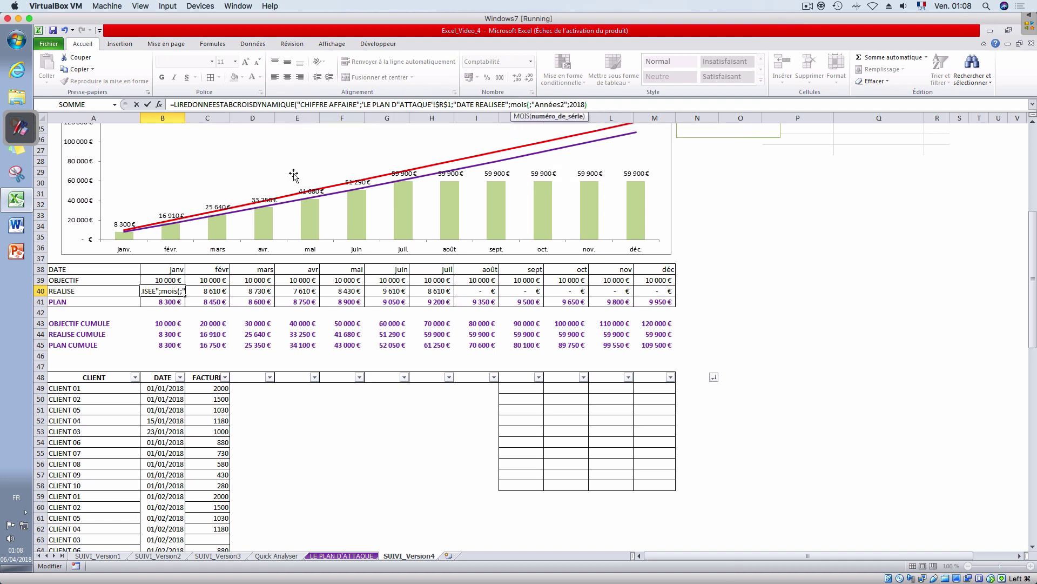
{"action": "left_click", "coordinate": [172, 268]}
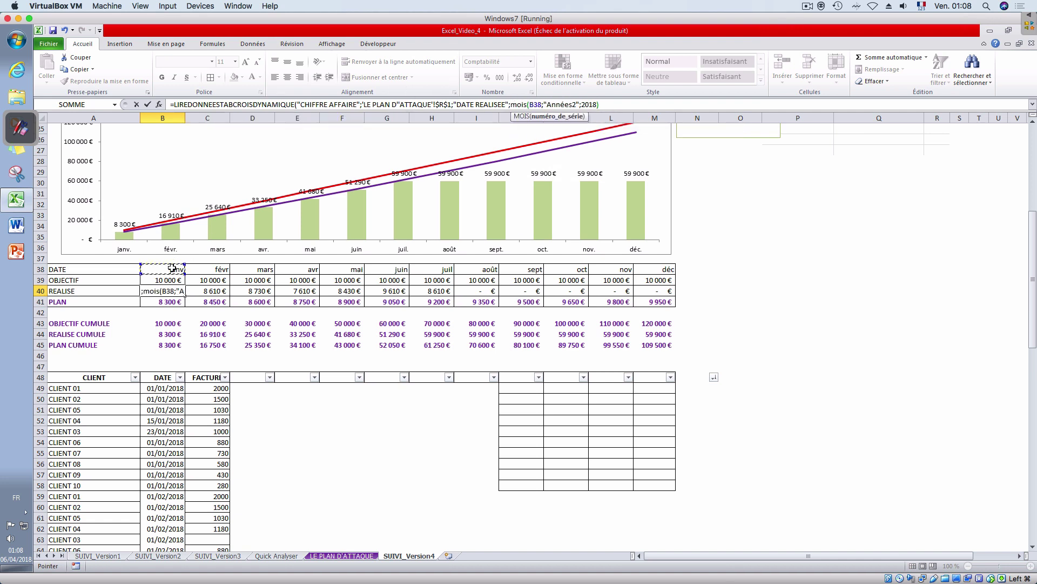
{"action": "type", "text": ")"}
{"action": "key", "text": "Return"}
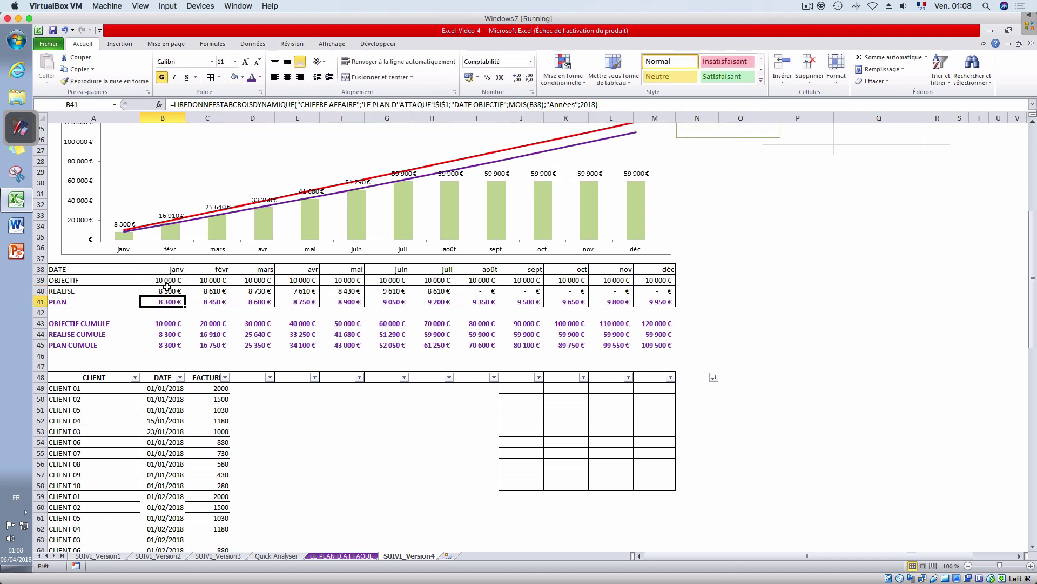
- Fill the REALISE formula from B40 across to December in M40 and check the cumulative chart
{"action": "left_click", "coordinate": [167, 287]}
{"action": "left_click_drag", "start_coordinate": [185, 296], "coordinate": [664, 303]}
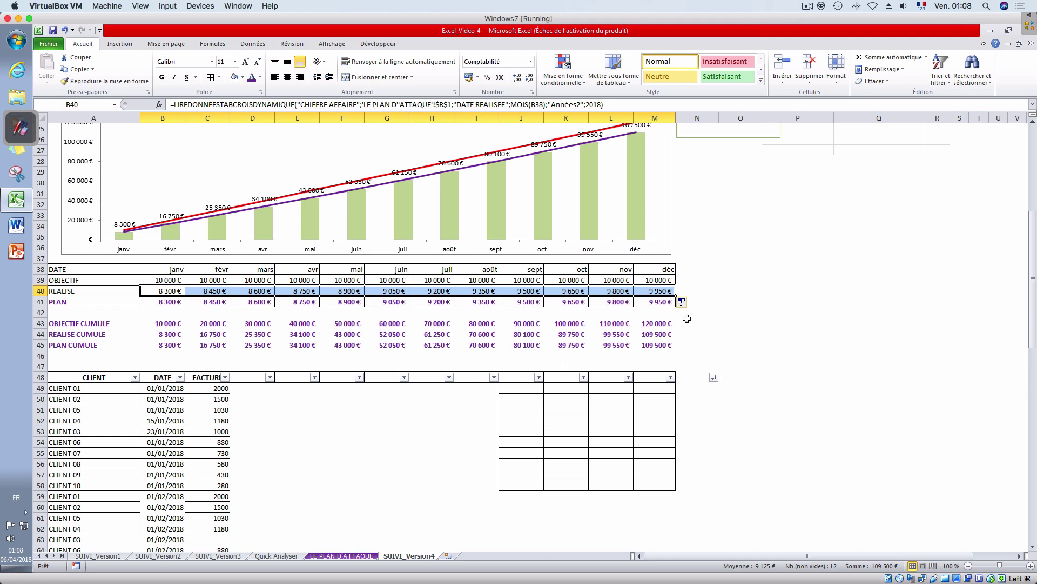
{"action": "scroll", "coordinate": [763, 297], "scroll_direction": "up", "scroll_amount": 3}
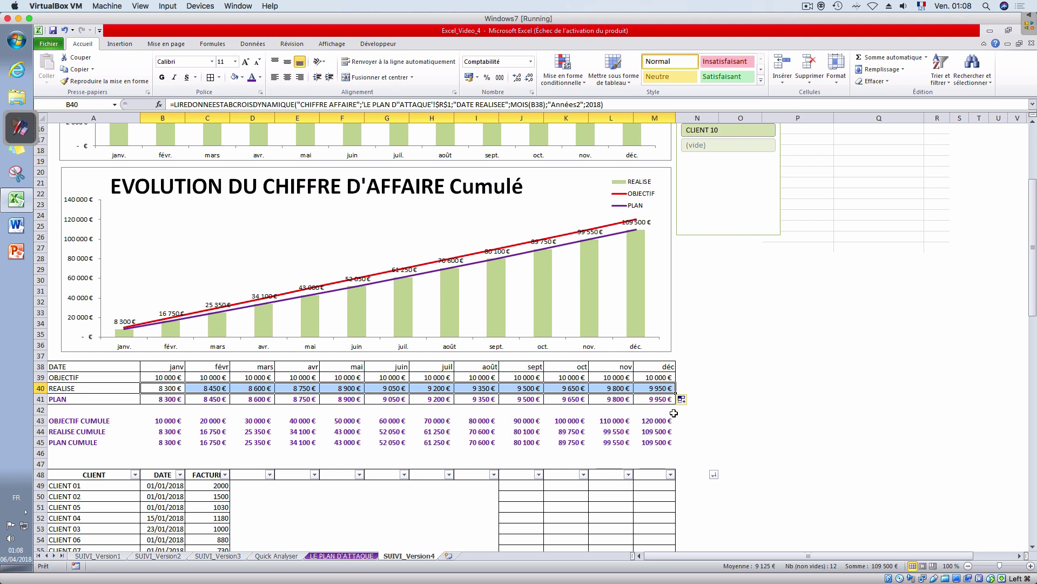
{"action": "left_click", "coordinate": [697, 269]}
- Refresh the DATE REALISEE pivot table on the LE PLAN D'ATTAQUE sheet
{"action": "left_click", "coordinate": [341, 555]}
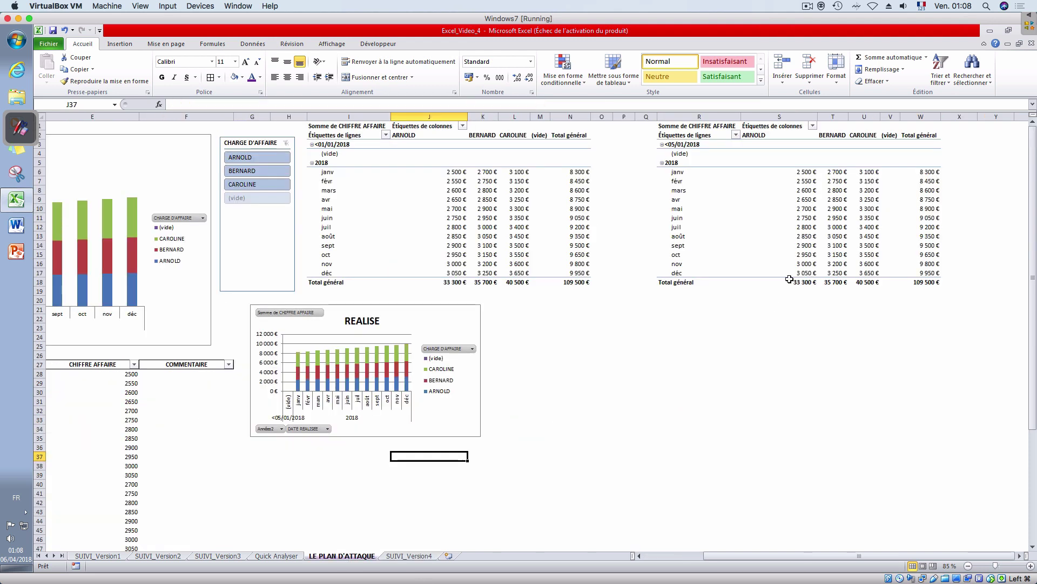
{"action": "right_click", "coordinate": [792, 254]}
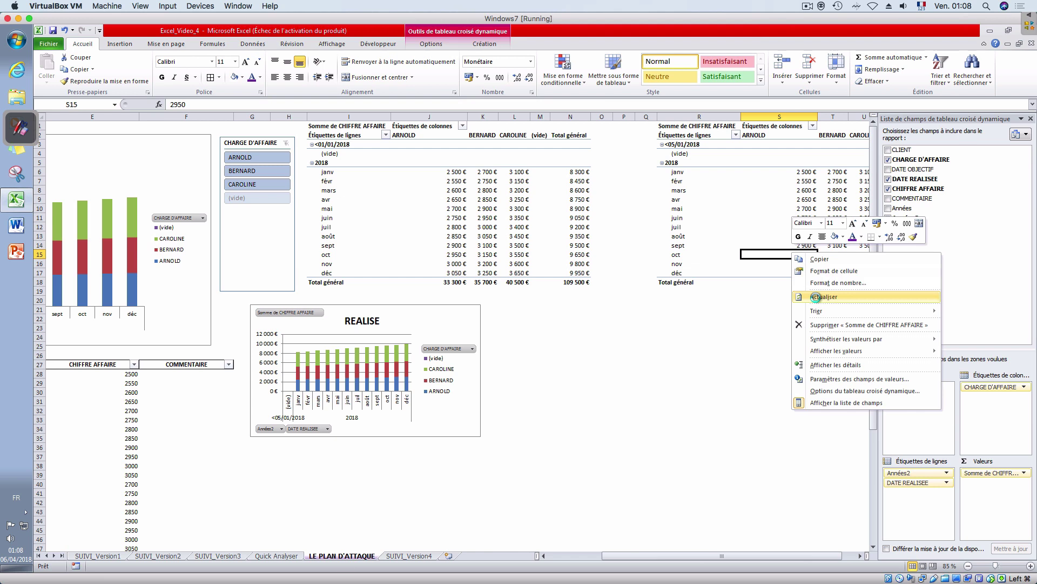
{"action": "left_click", "coordinate": [751, 297]}
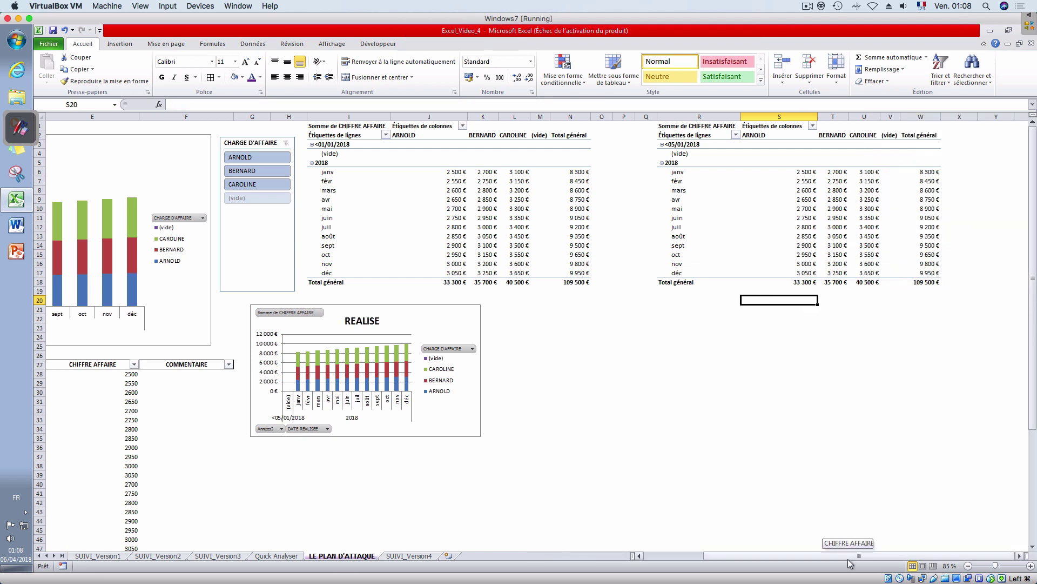
- Set DATE REALISEE in D63, CAROLINE's last row of the plan table, to 01/01/2019
{"action": "left_click_drag", "start_coordinate": [848, 559], "coordinate": [767, 564]}
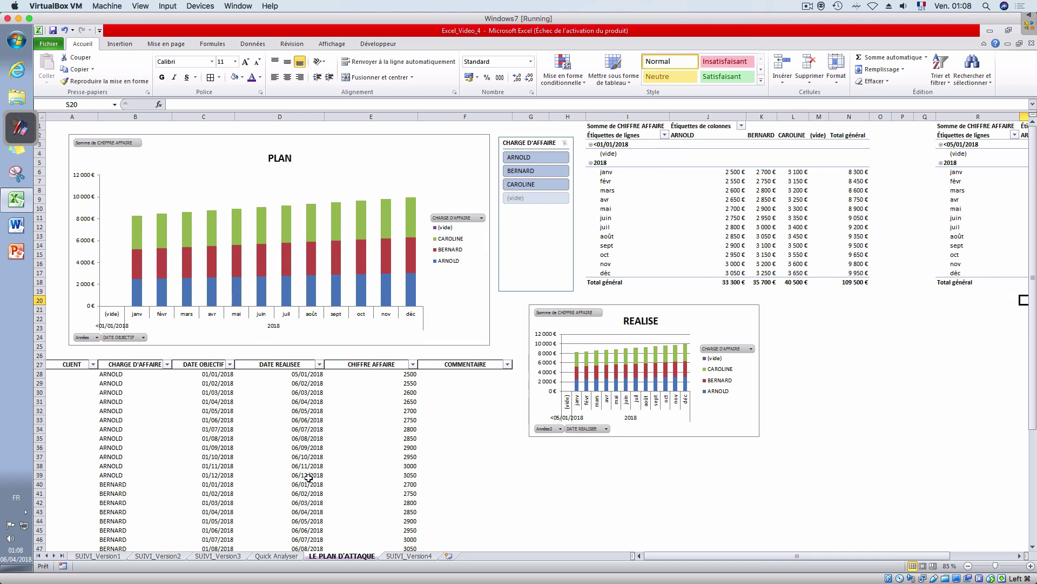
{"action": "scroll", "coordinate": [302, 472], "scroll_direction": "down", "scroll_amount": 6}
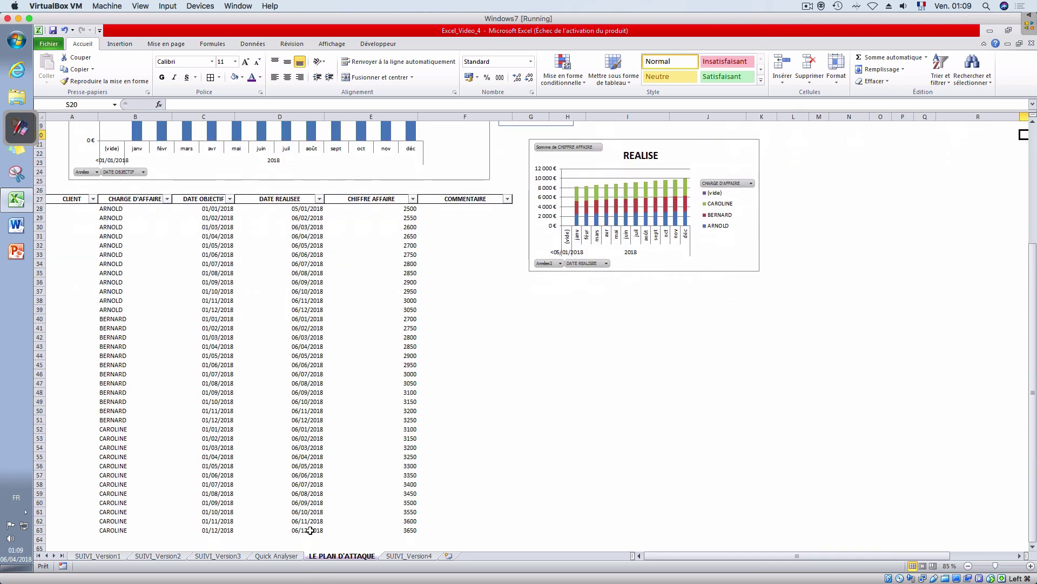
{"action": "left_click", "coordinate": [310, 530]}
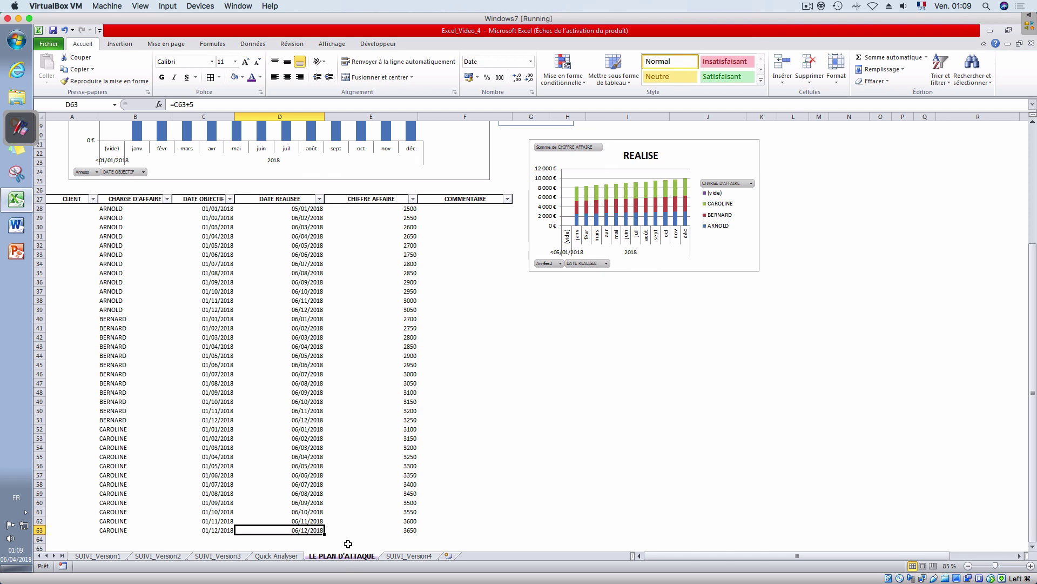
{"action": "type", "text": "1/1/19"}
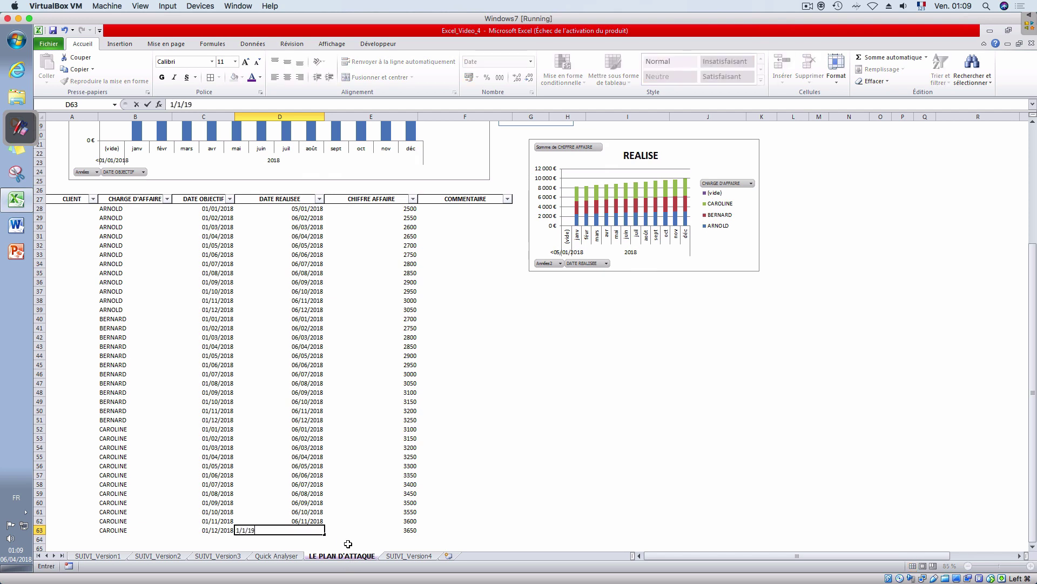
{"action": "key", "text": "Return"}
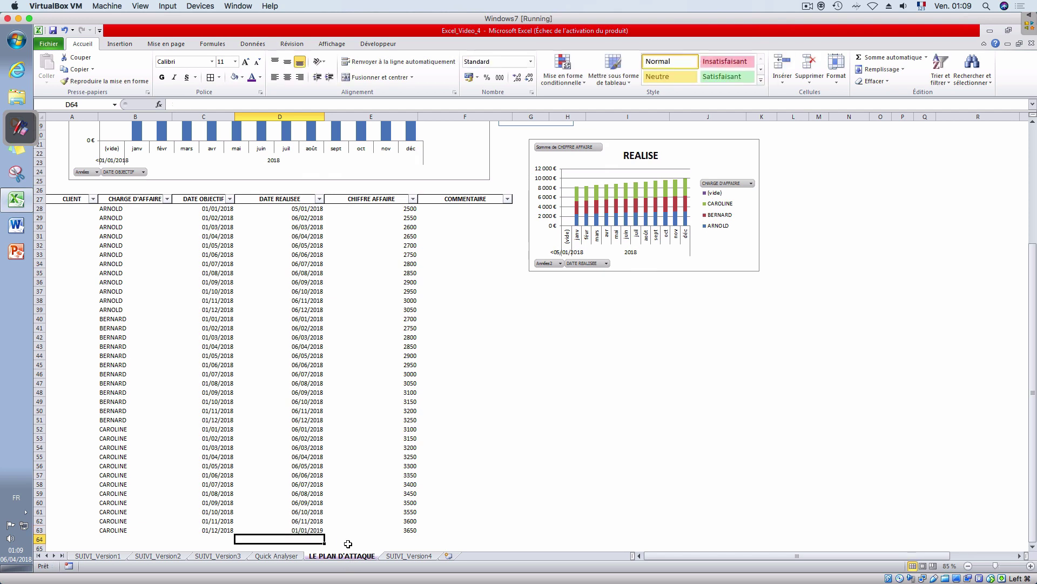
- Convert the DATE REALISEE formula in D43 to its fixed value and colour the date dark red
{"action": "left_click", "coordinate": [308, 346]}
{"action": "double_click", "coordinate": [308, 346]}
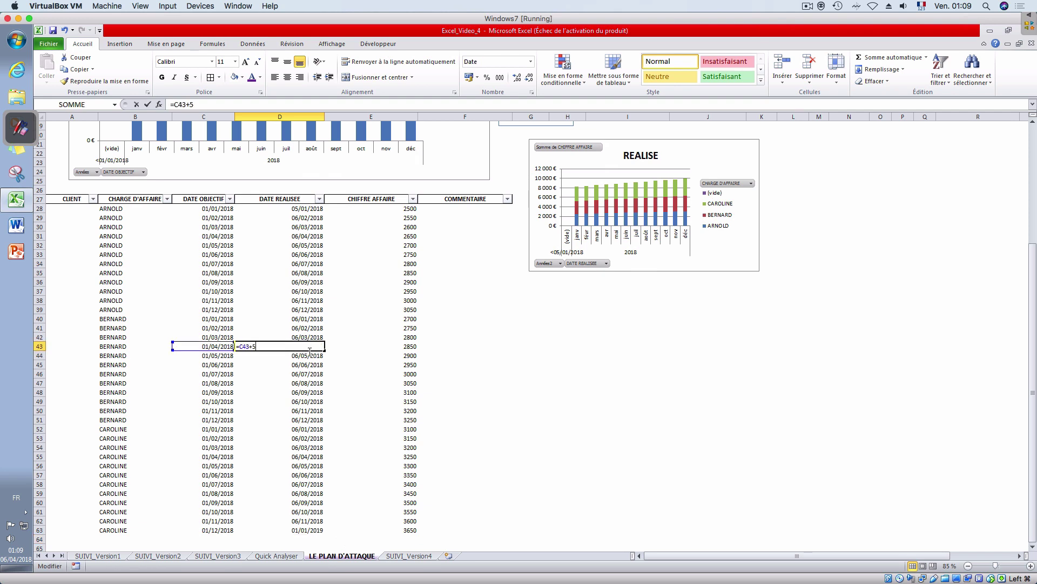
{"action": "key", "text": "Escape"}
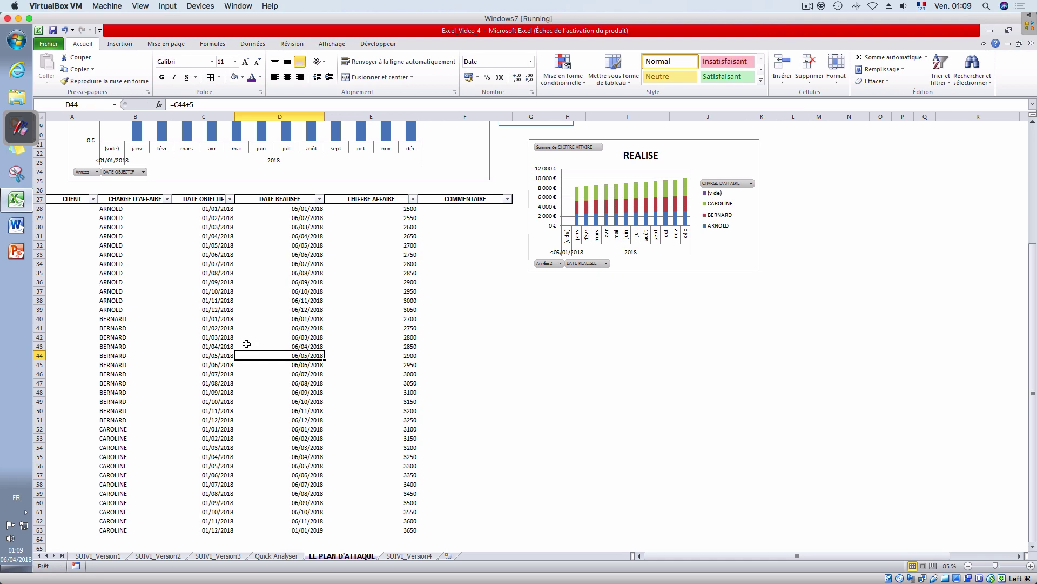
{"action": "key", "text": "ctrl+c"}
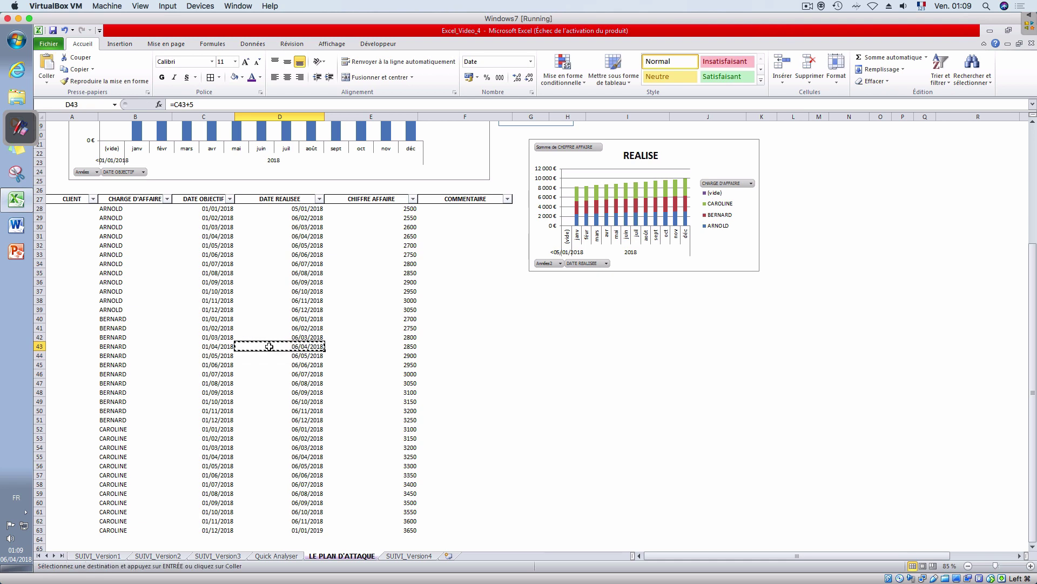
{"action": "right_click", "coordinate": [272, 346]}
{"action": "left_click", "coordinate": [311, 390]}
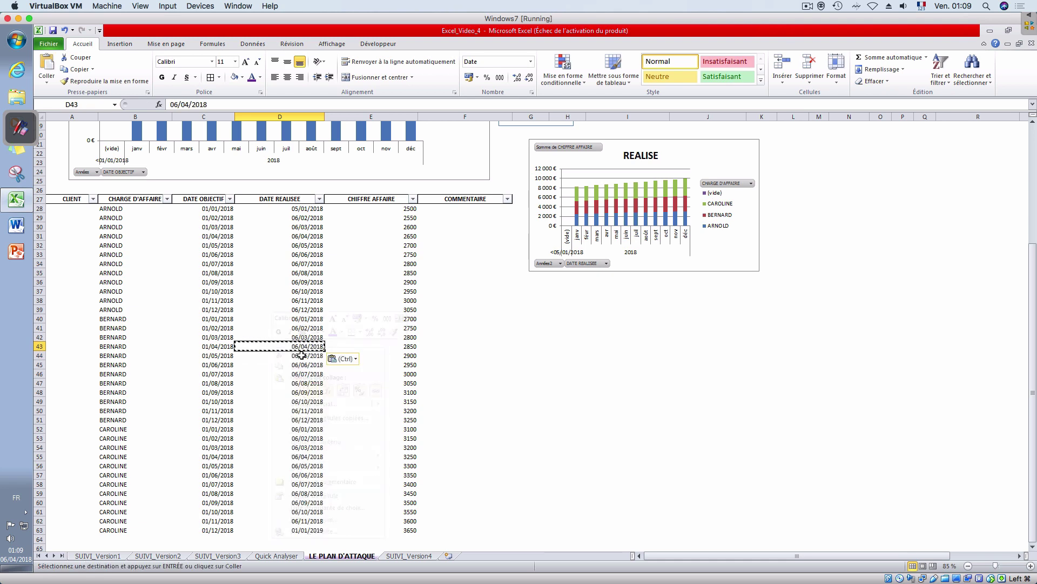
{"action": "left_click", "coordinate": [261, 80]}
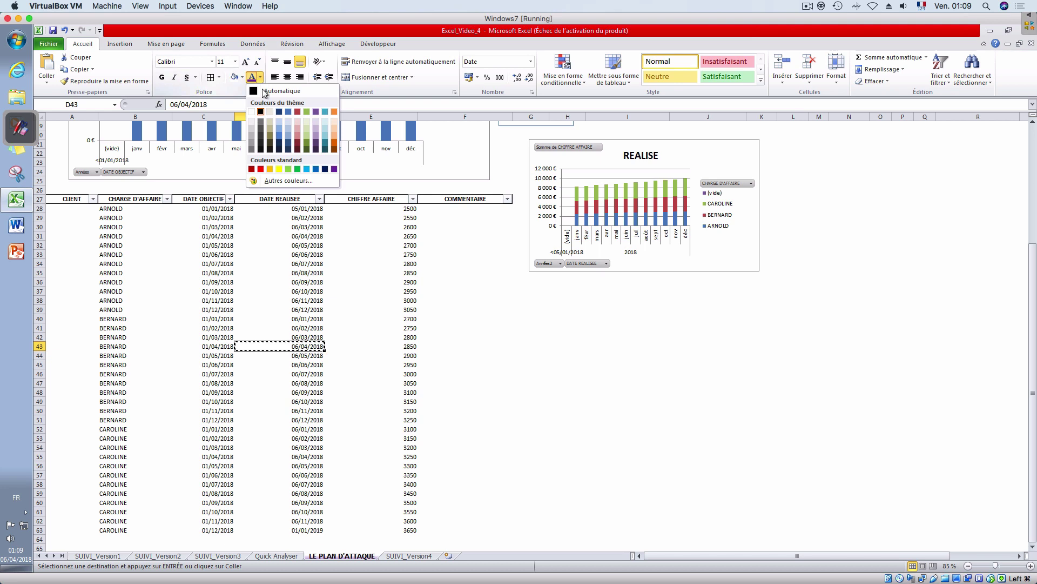
{"action": "left_click", "coordinate": [252, 170]}
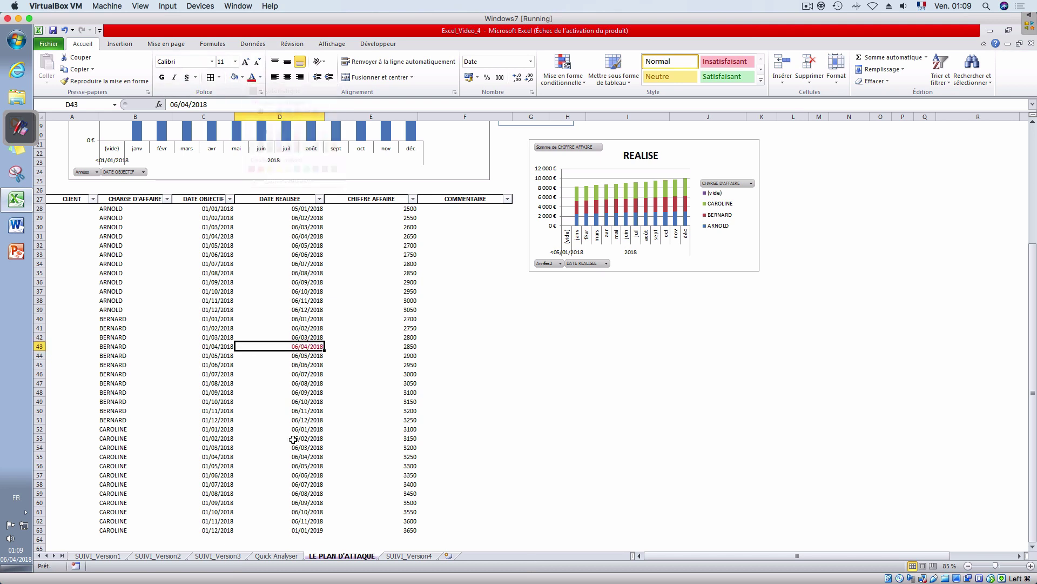
- Apply the same dark red font colour to the date in D63 and return to D43
{"action": "left_click", "coordinate": [303, 535]}
{"action": "left_click", "coordinate": [303, 528]}
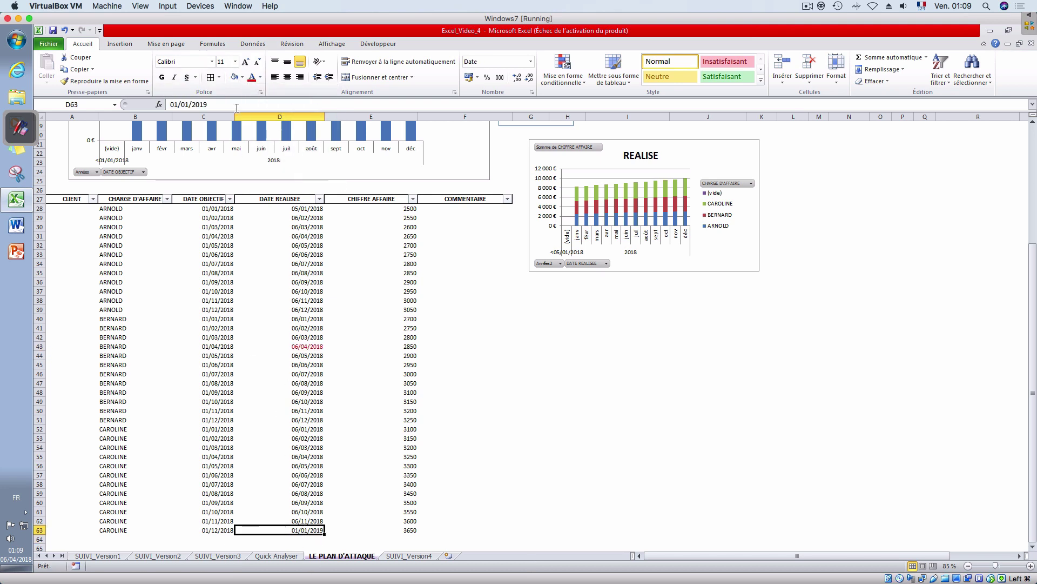
{"action": "left_click", "coordinate": [251, 78]}
{"action": "left_click", "coordinate": [292, 344]}
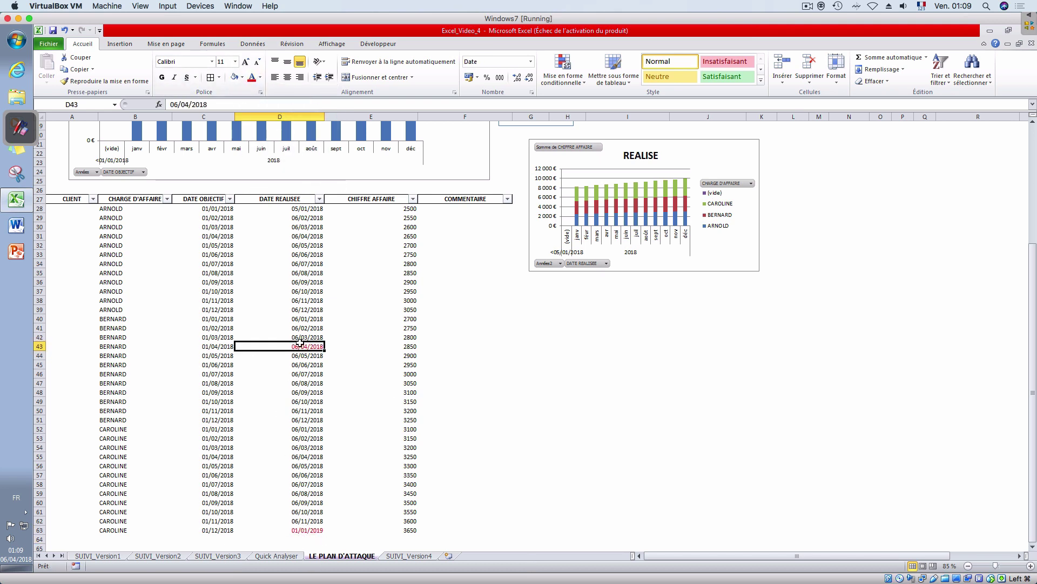
- Set the realised date in D43, BERNARD's April row of the plan table, to 06/07/2018
{"action": "left_click", "coordinate": [186, 105]}
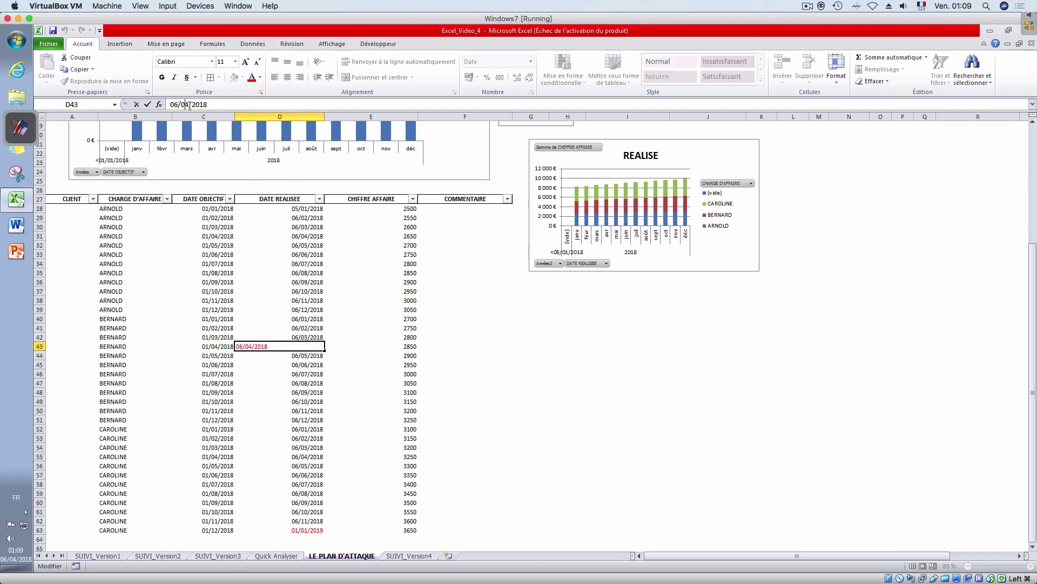
{"action": "key", "text": "BackSpace"}
{"action": "type", "text": "7"}
{"action": "key", "text": "Return"}
{"action": "left_click", "coordinate": [530, 391]}
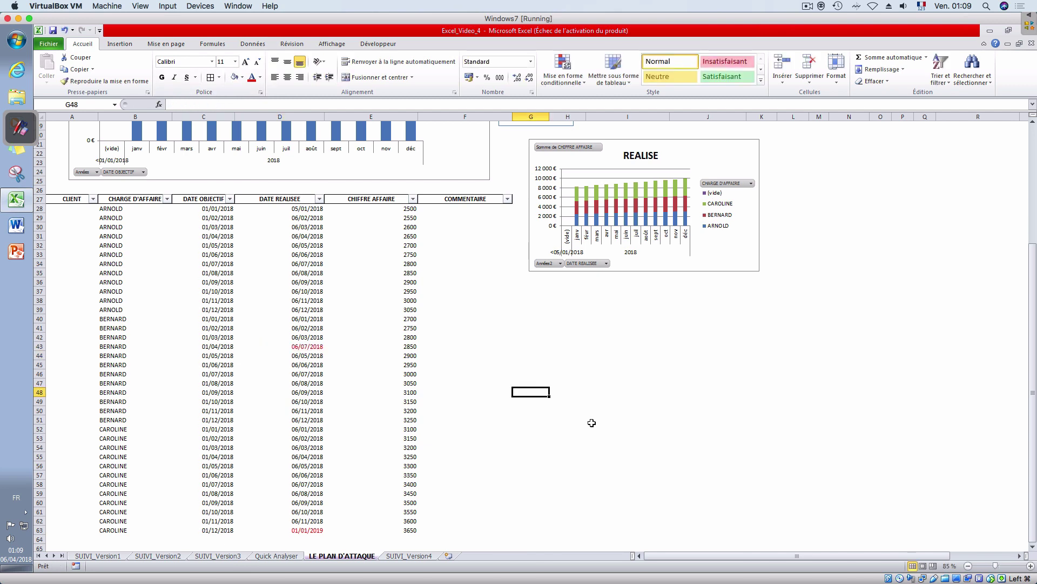
- Refresh the DATE REALISEE pivot table on LE PLAN D'ATTAQUE, allowing the destination cells to be replaced
{"action": "scroll", "coordinate": [641, 390], "scroll_direction": "up", "scroll_amount": 6}
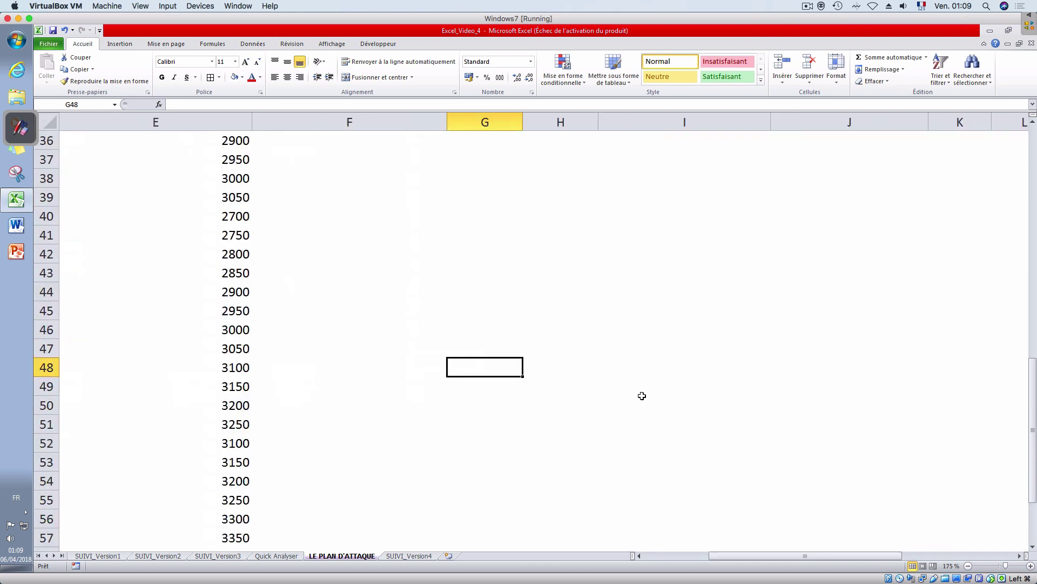
{"action": "scroll", "coordinate": [643, 395], "scroll_direction": "down", "scroll_amount": 9}
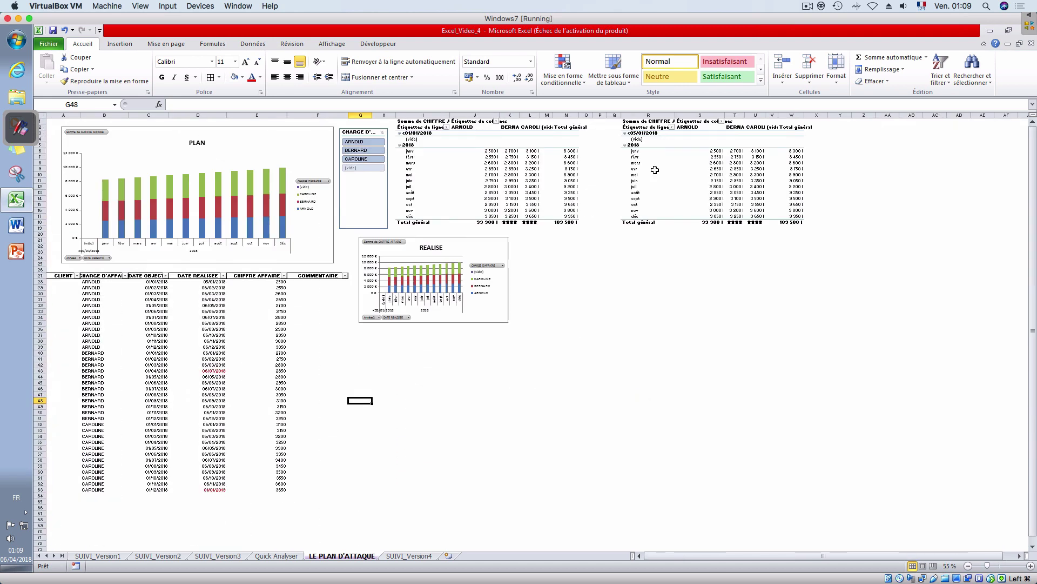
{"action": "right_click", "coordinate": [655, 170]}
{"action": "left_click", "coordinate": [678, 202]}
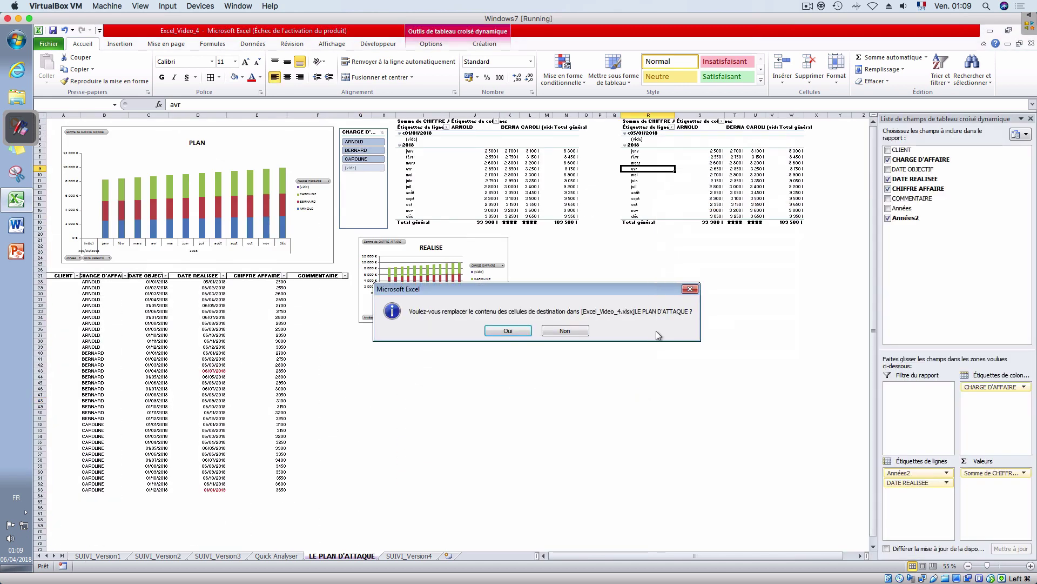
{"action": "left_click", "coordinate": [508, 330]}
{"action": "left_click", "coordinate": [756, 294]}
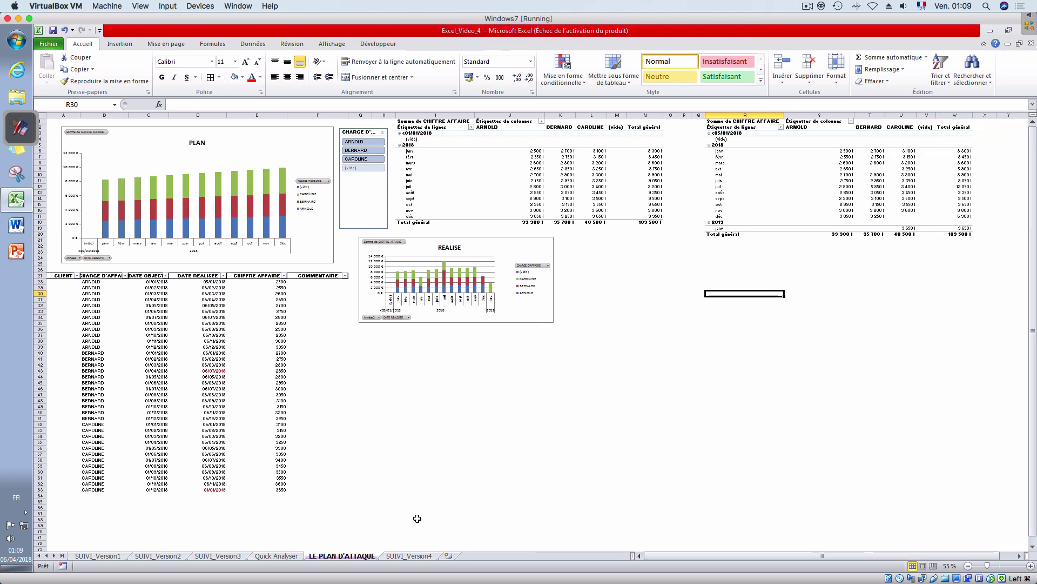
- On SUIVI_Version4, compare the REALISE and PLAN figures for December and examine the monthly and cumulative charts
{"action": "left_click", "coordinate": [409, 556]}
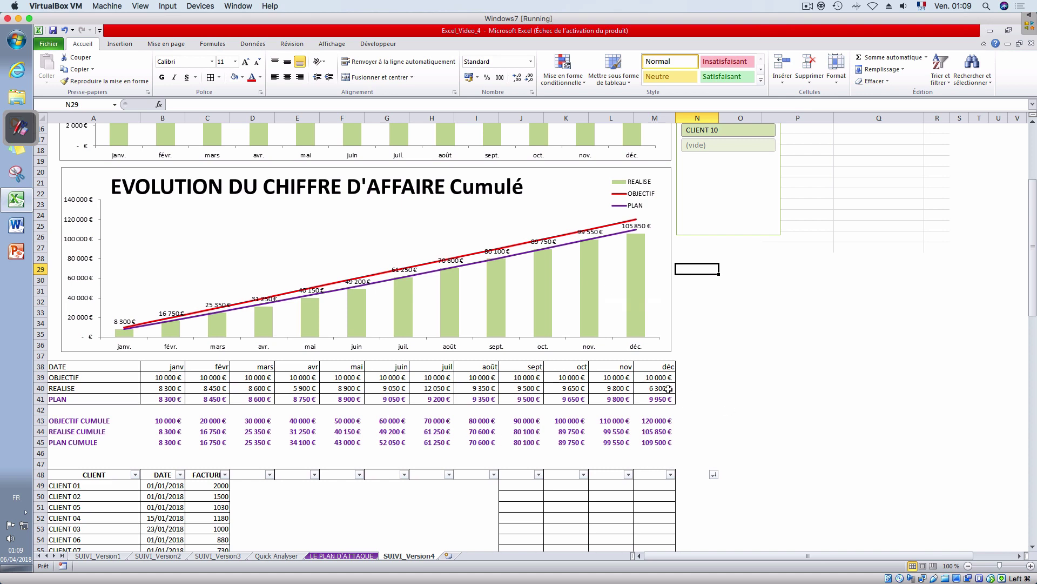
{"action": "left_click_drag", "start_coordinate": [669, 389], "coordinate": [670, 394]}
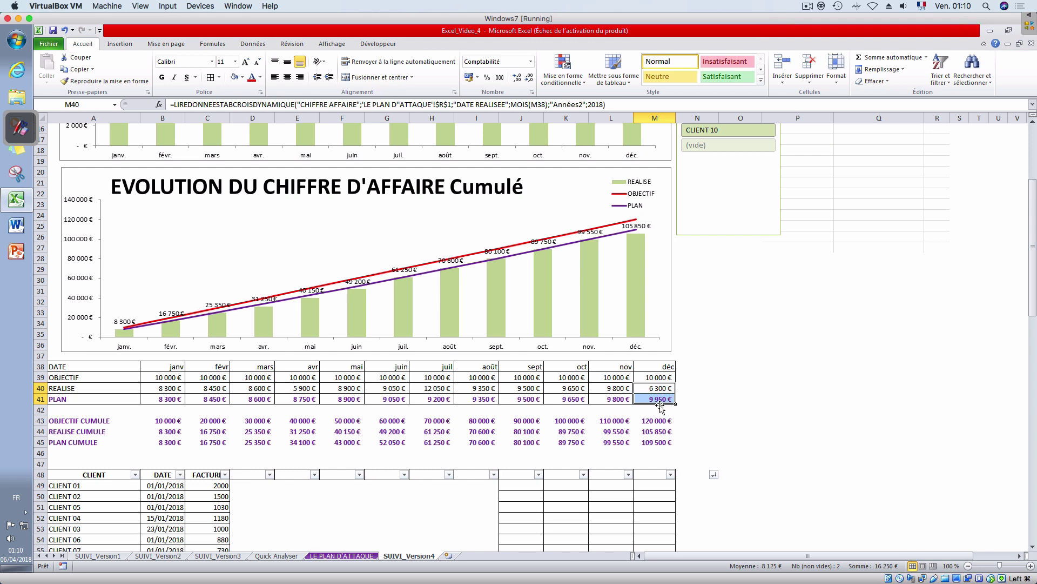
{"action": "scroll", "coordinate": [660, 408], "scroll_direction": "up", "scroll_amount": 4}
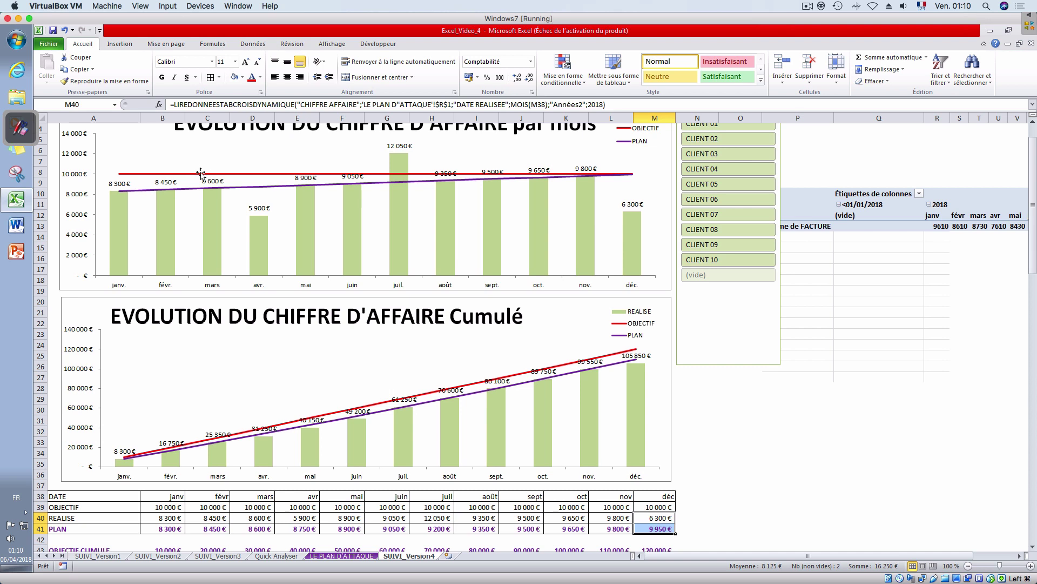
{"action": "scroll", "coordinate": [361, 345], "scroll_direction": "up", "scroll_amount": 1}
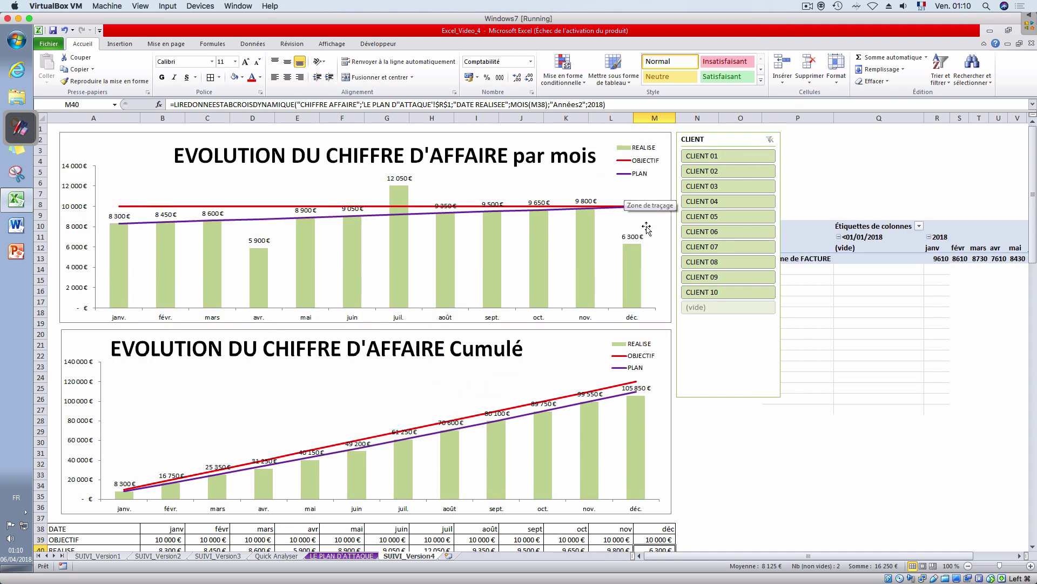
{"action": "mouse_move", "coordinate": [636, 412]}
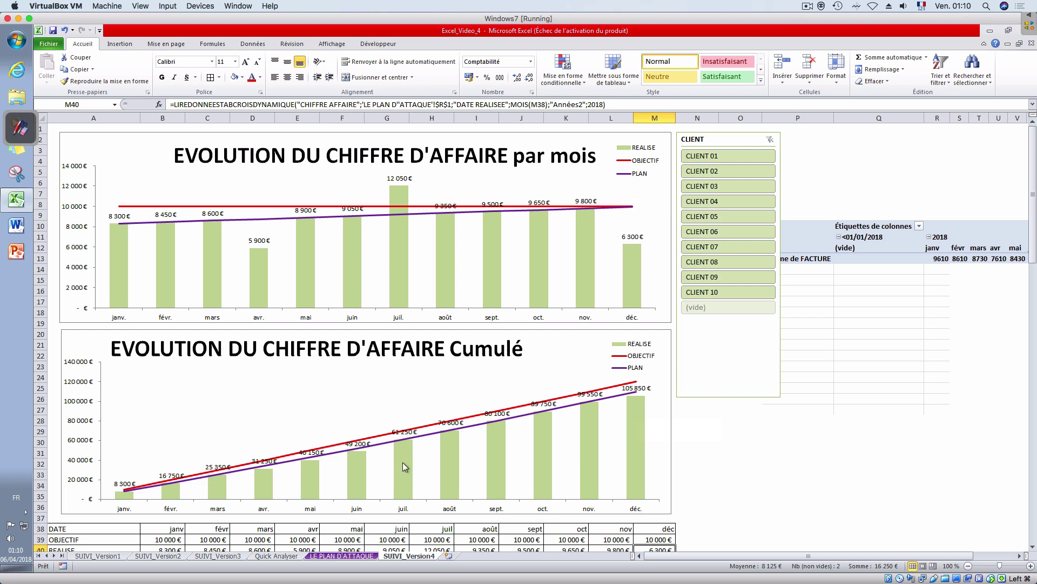
{"action": "mouse_move", "coordinate": [403, 462]}
- Try removing the OBJECTIF line from both the cumulative and the monthly revenue charts
{"action": "left_click", "coordinate": [275, 209]}
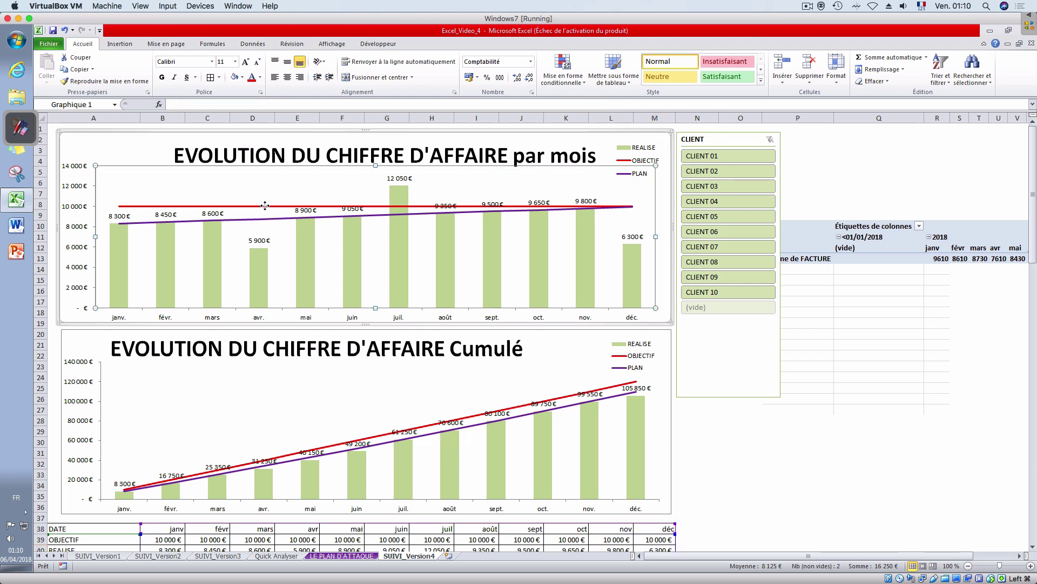
{"action": "left_click", "coordinate": [776, 428]}
{"action": "left_click", "coordinate": [432, 427]}
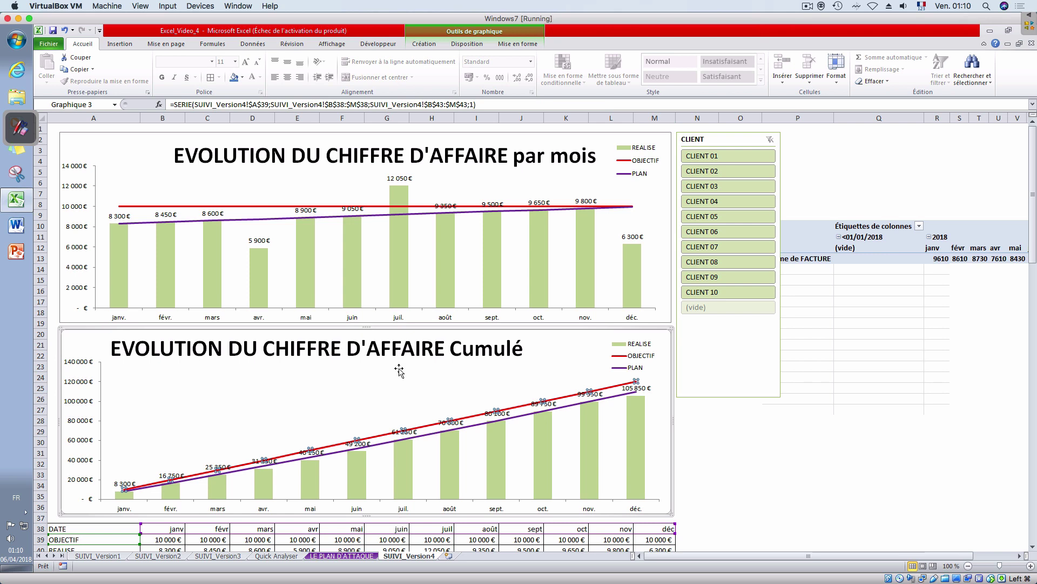
{"action": "key", "text": "Delete"}
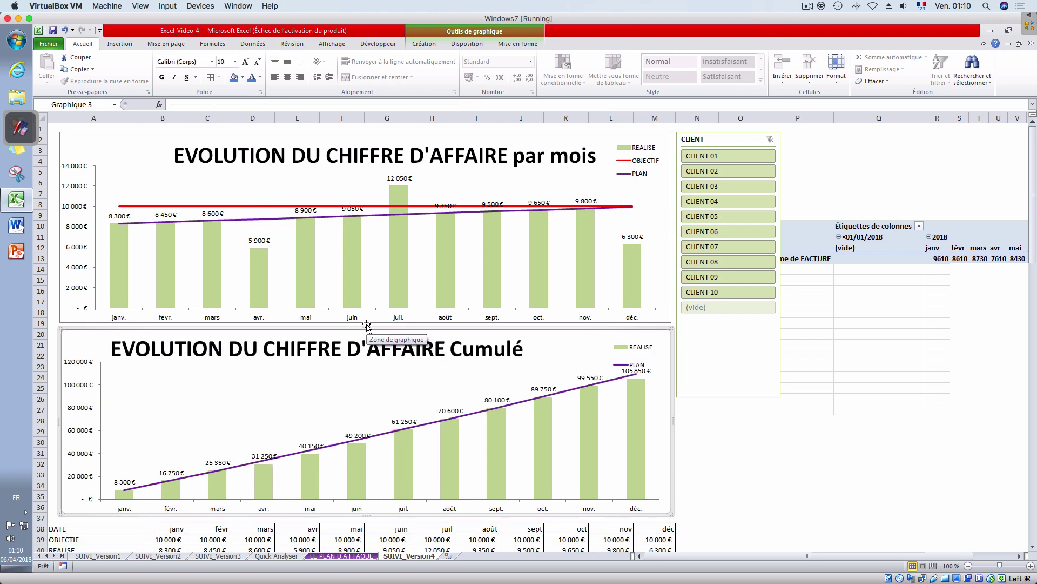
{"action": "left_click", "coordinate": [279, 206]}
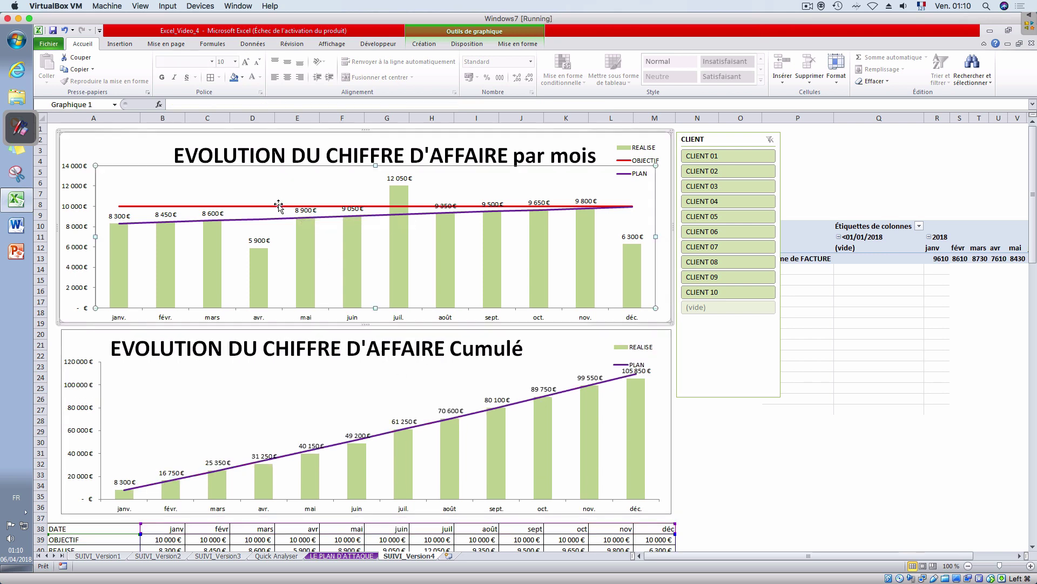
{"action": "left_click", "coordinate": [359, 206]}
{"action": "key", "text": "Delete"}
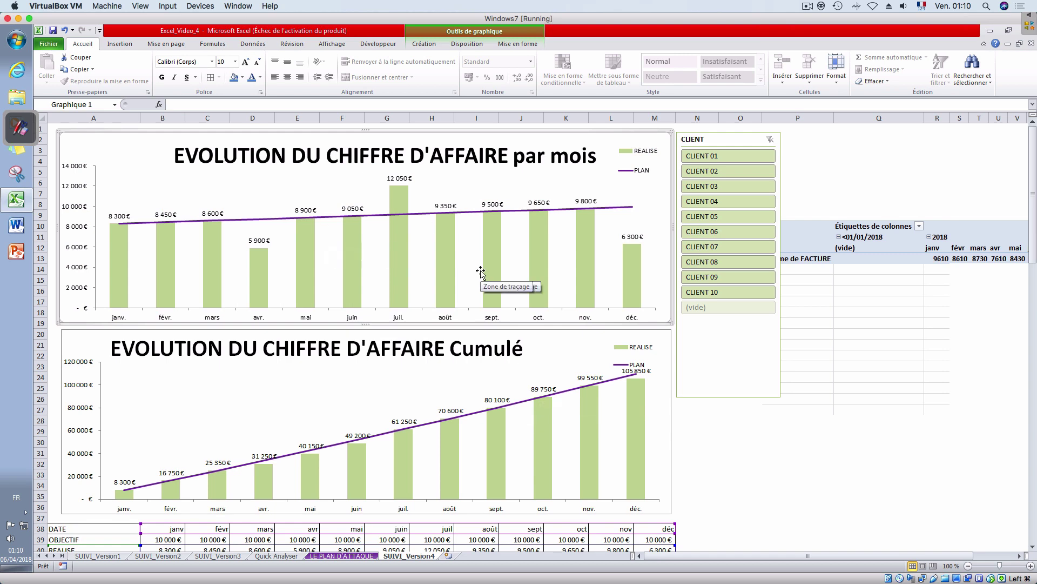
- Undo both deletions of the OBJECTIF series and deselect the chart
{"action": "key", "text": "ctrl+z"}
{"action": "key", "text": "ctrl+z"}
{"action": "left_click", "coordinate": [790, 452]}
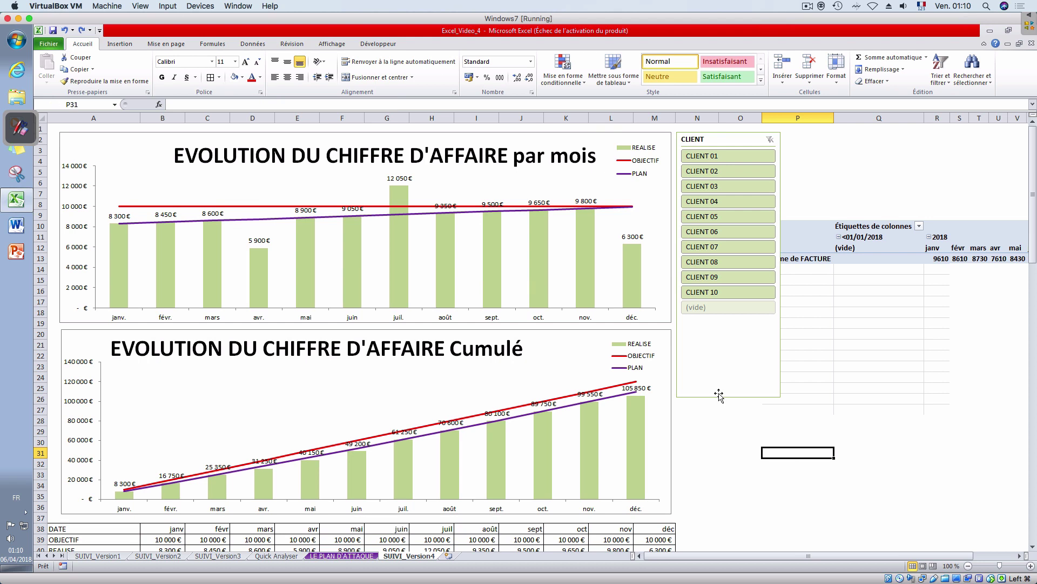
- Filter the CLIENT slicer by CLIENT 03 and by CLIENT 08 to check whether the charts still respond
{"action": "left_click", "coordinate": [724, 193]}
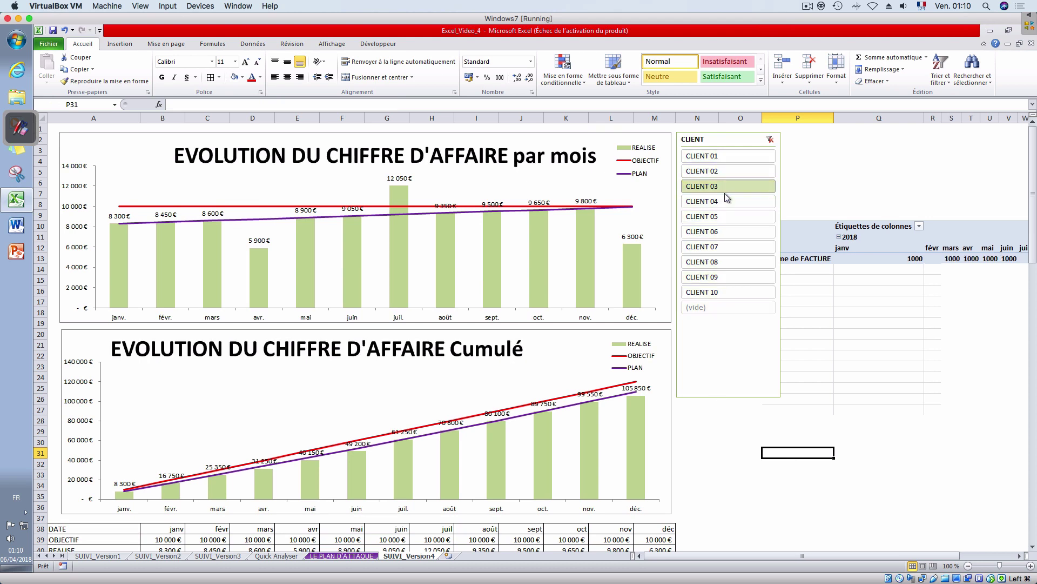
{"action": "left_click", "coordinate": [725, 263]}
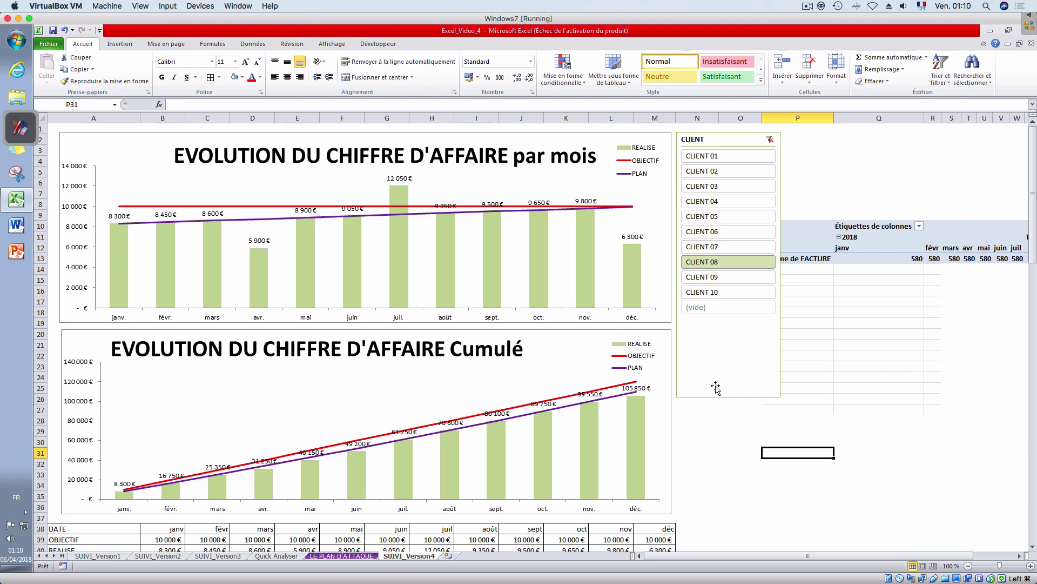
{"action": "scroll", "coordinate": [794, 338], "scroll_direction": "down", "scroll_amount": 4}
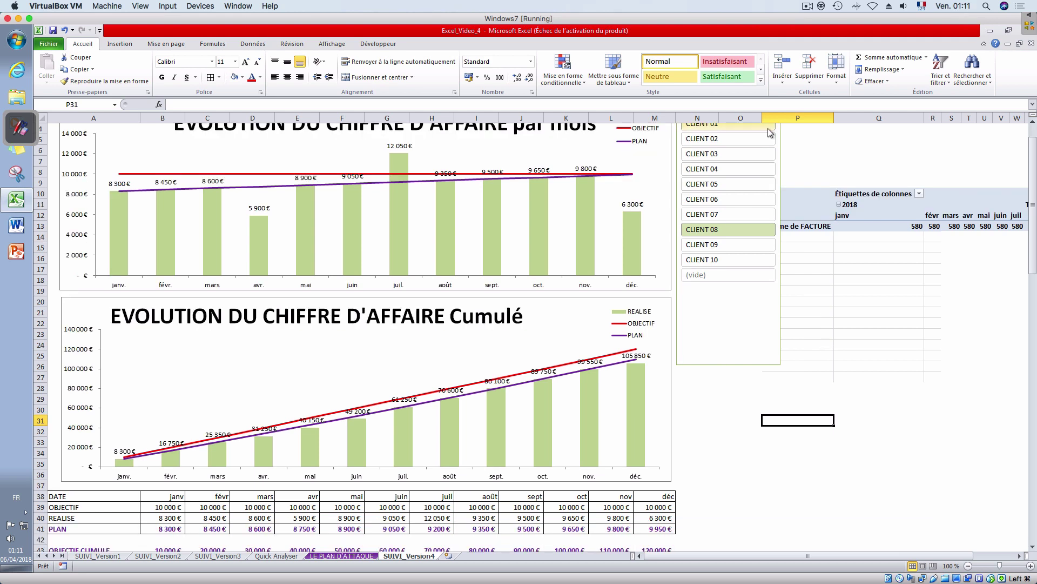
{"action": "scroll", "coordinate": [801, 296], "scroll_direction": "up", "scroll_amount": 4}
- Delete the obsolete CLIENT slicer and the columns from P onward holding the FACTURE pivot table
{"action": "left_click", "coordinate": [756, 135]}
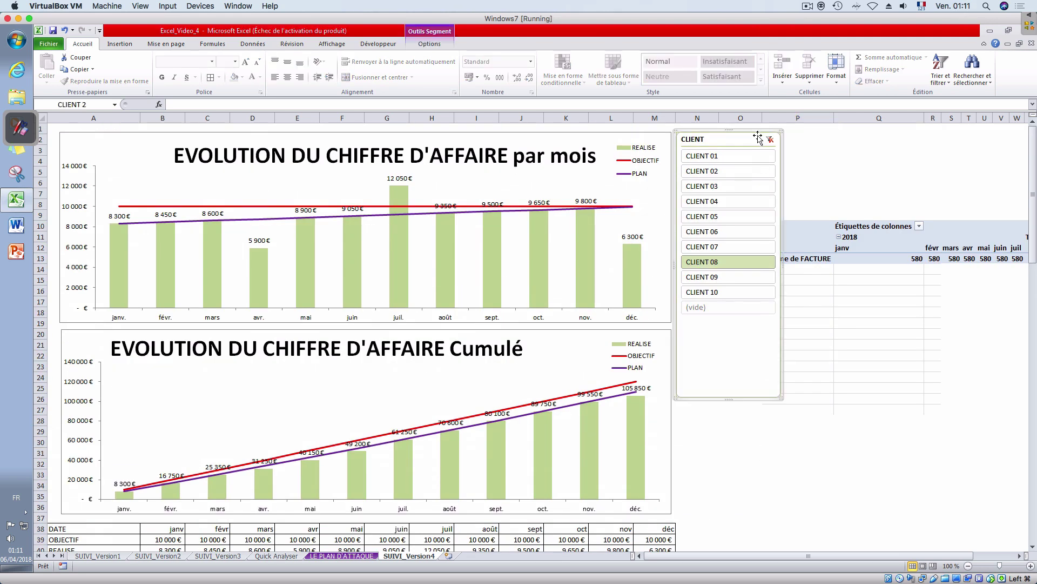
{"action": "key", "text": "Delete"}
{"action": "left_click", "coordinate": [804, 365]}
{"action": "left_click_drag", "start_coordinate": [798, 117], "coordinate": [673, 121]}
{"action": "left_click", "coordinate": [1017, 140]}
{"action": "key", "text": "ctrl+minus"}
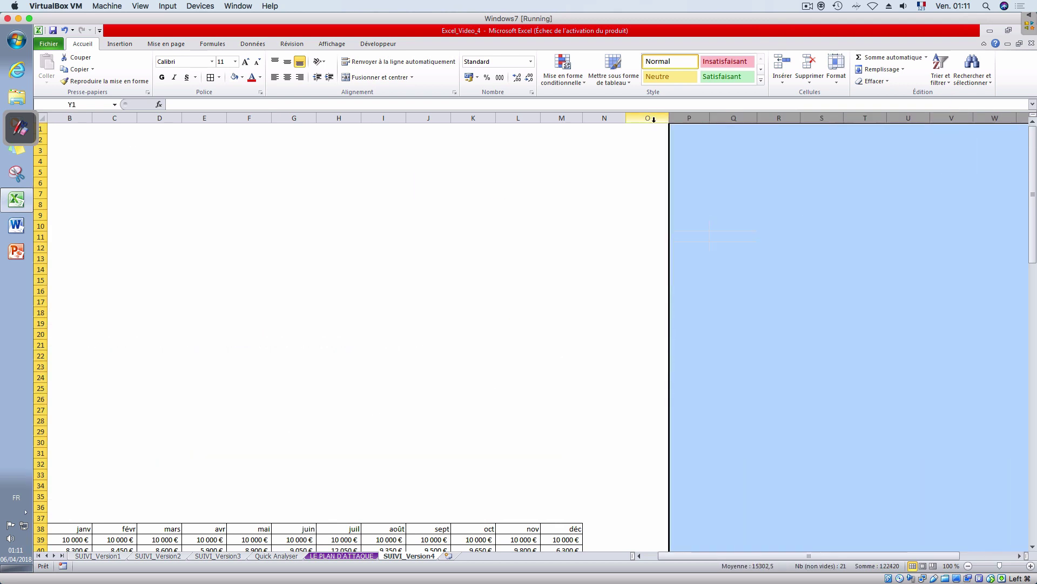
{"action": "left_click", "coordinate": [760, 331]}
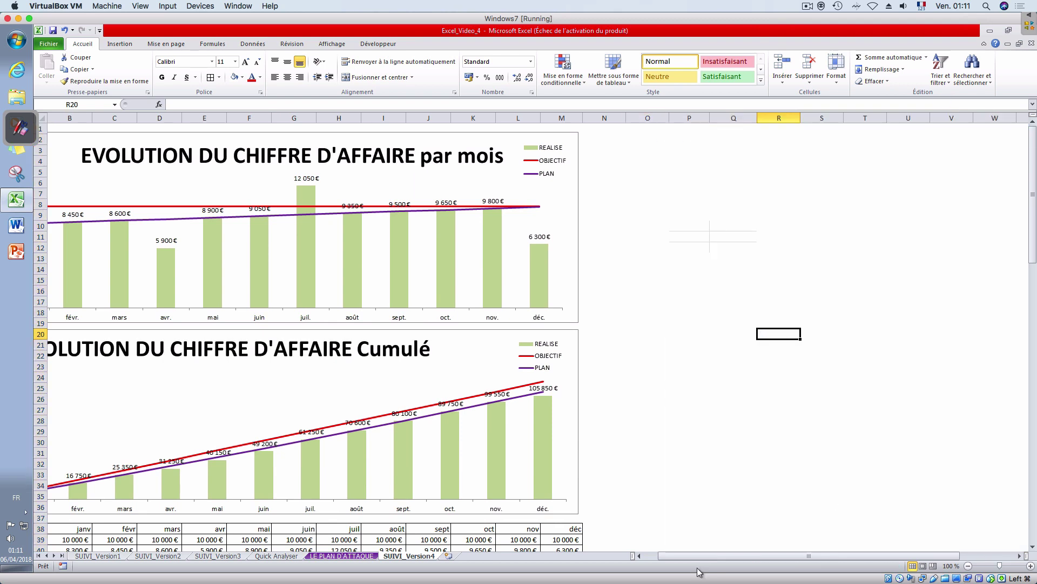
- Delete the old client invoice table on SUIVI_Version4, from row 48 down to its end
{"action": "left_click_drag", "start_coordinate": [696, 555], "coordinate": [670, 555]}
{"action": "scroll", "coordinate": [867, 403], "scroll_direction": "down", "scroll_amount": 13}
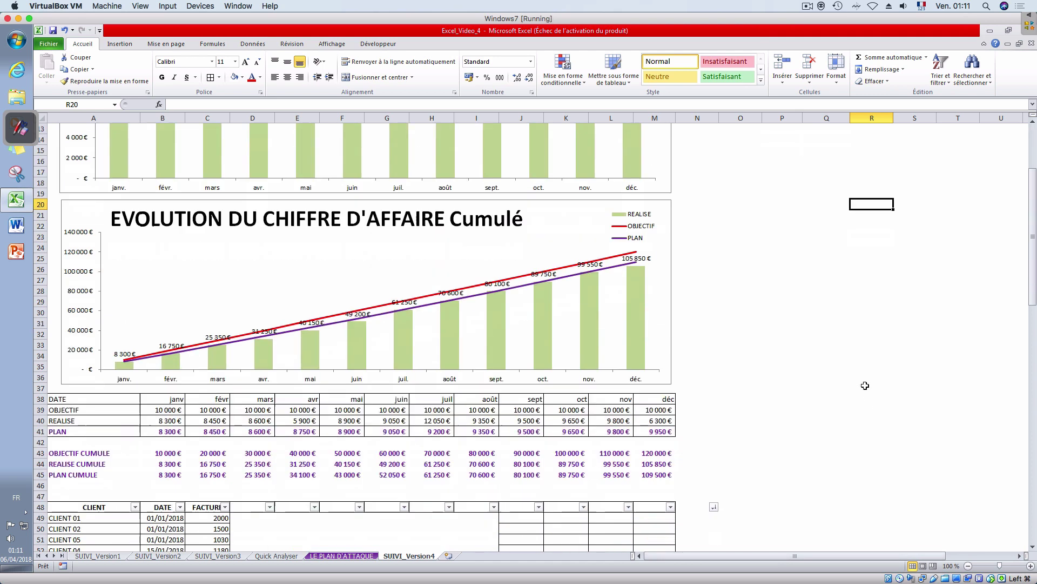
{"action": "left_click", "coordinate": [39, 214]}
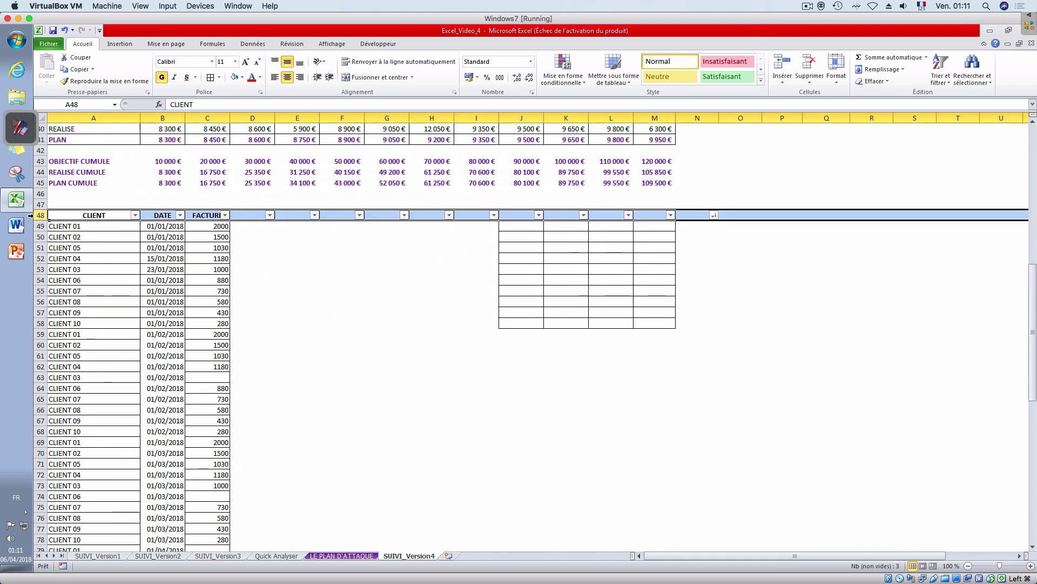
{"action": "key", "text": "ctrl+shift+Down"}
{"action": "key", "text": "ctrl+minus"}
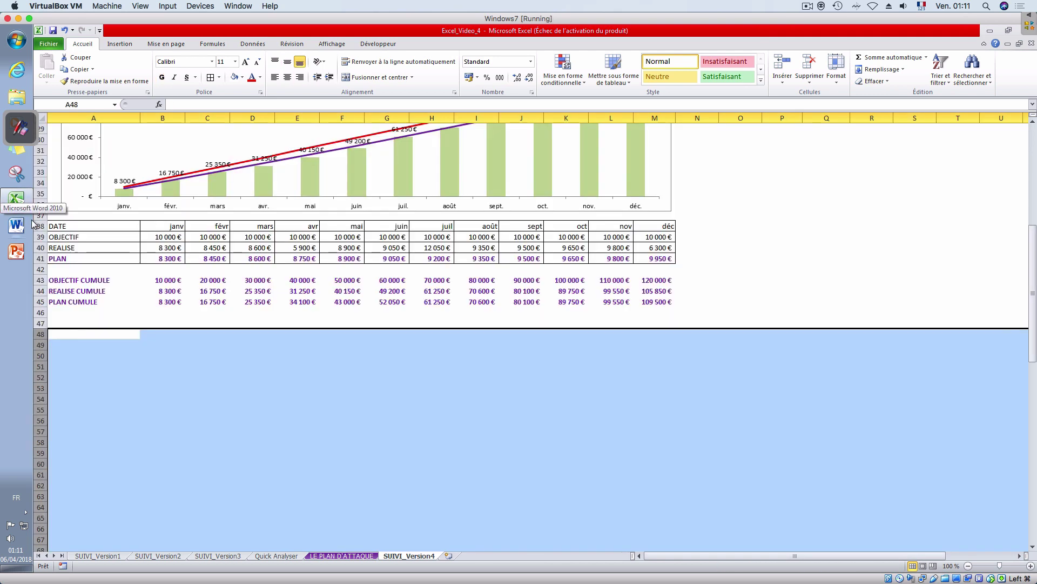
- Review the cleaned SUIVI_Version4 sheet, checking both revenue charts and the monthly and cumulative figures below them
{"action": "scroll", "coordinate": [284, 360], "scroll_direction": "up", "scroll_amount": 8}
{"action": "scroll", "coordinate": [539, 359], "scroll_direction": "up", "scroll_amount": 1}
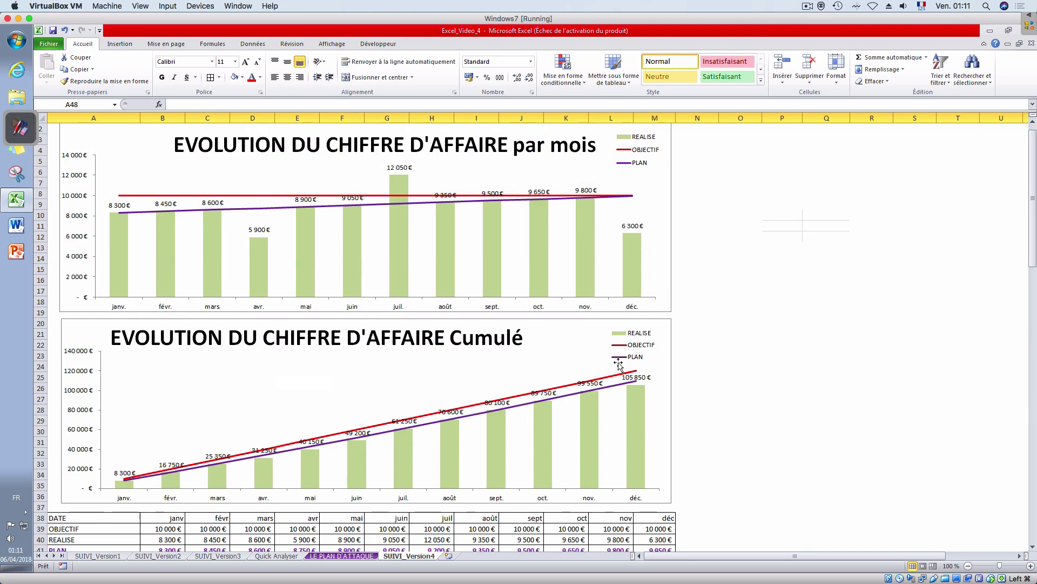
{"action": "left_click", "coordinate": [783, 195]}
{"action": "left_click_drag", "start_coordinate": [799, 190], "coordinate": [835, 193]}
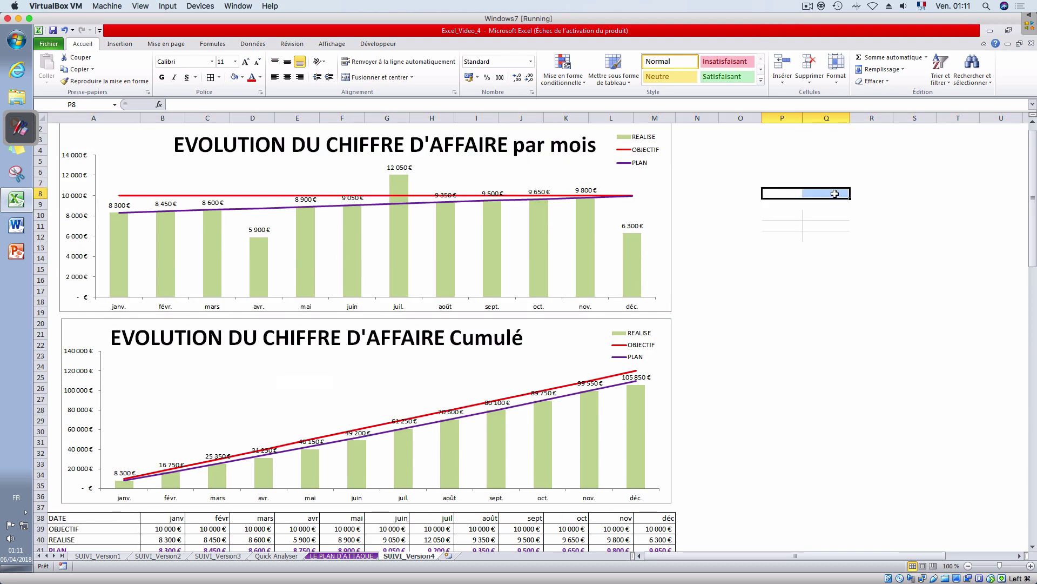
{"action": "left_click", "coordinate": [827, 312]}
{"action": "scroll", "coordinate": [667, 317], "scroll_direction": "up", "scroll_amount": 1}
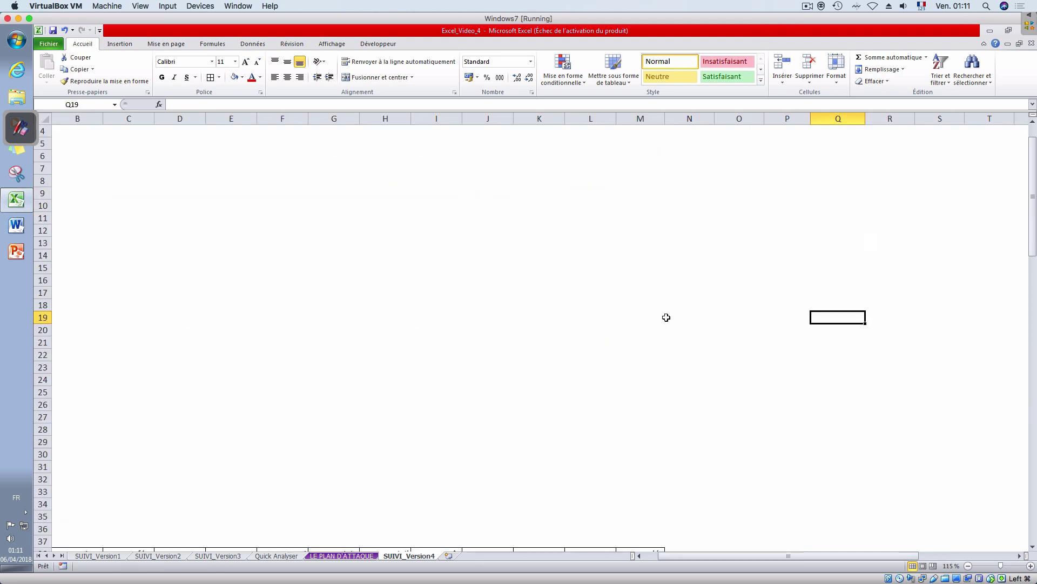
{"action": "scroll", "coordinate": [666, 317], "scroll_direction": "down", "scroll_amount": 2}
{"action": "scroll", "coordinate": [666, 317], "scroll_direction": "up", "scroll_amount": 1, "text": "ctrl"}
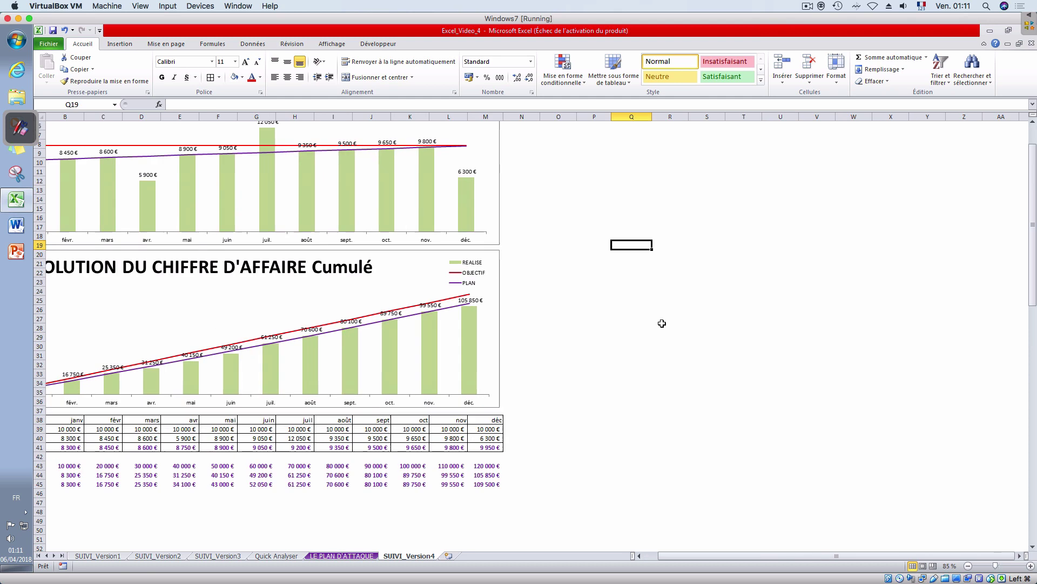
{"action": "left_click_drag", "start_coordinate": [756, 554], "coordinate": [704, 557]}
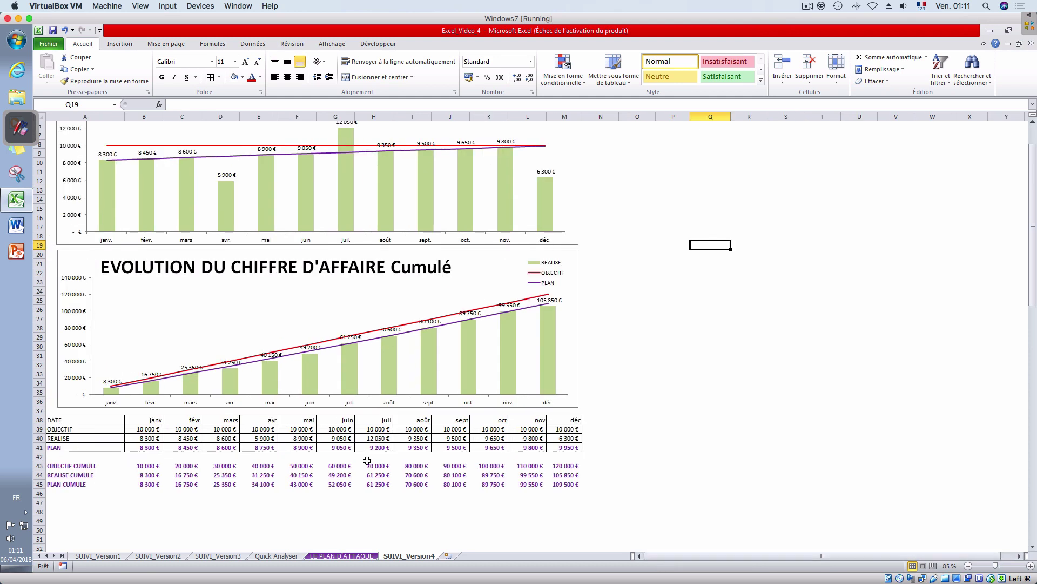
{"action": "scroll", "coordinate": [390, 417], "scroll_direction": "down", "scroll_amount": 2}
{"action": "scroll", "coordinate": [435, 310], "scroll_direction": "up", "scroll_amount": 4}
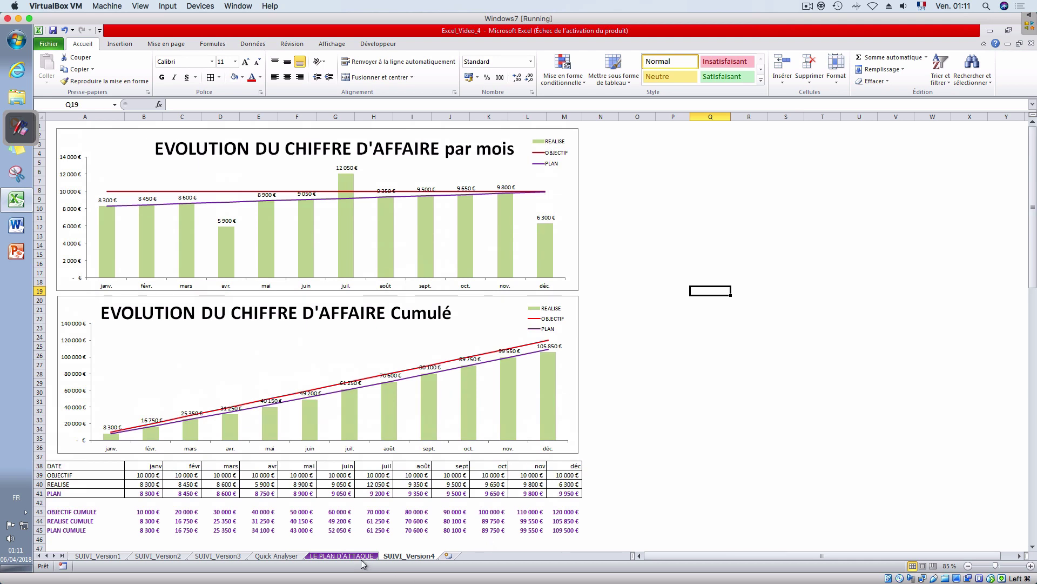
- Delete the CHARGE D'AFFAIRE slicer beside the PLAN chart on the LE PLAN D'ATTAQUE sheet
{"action": "left_click", "coordinate": [342, 555]}
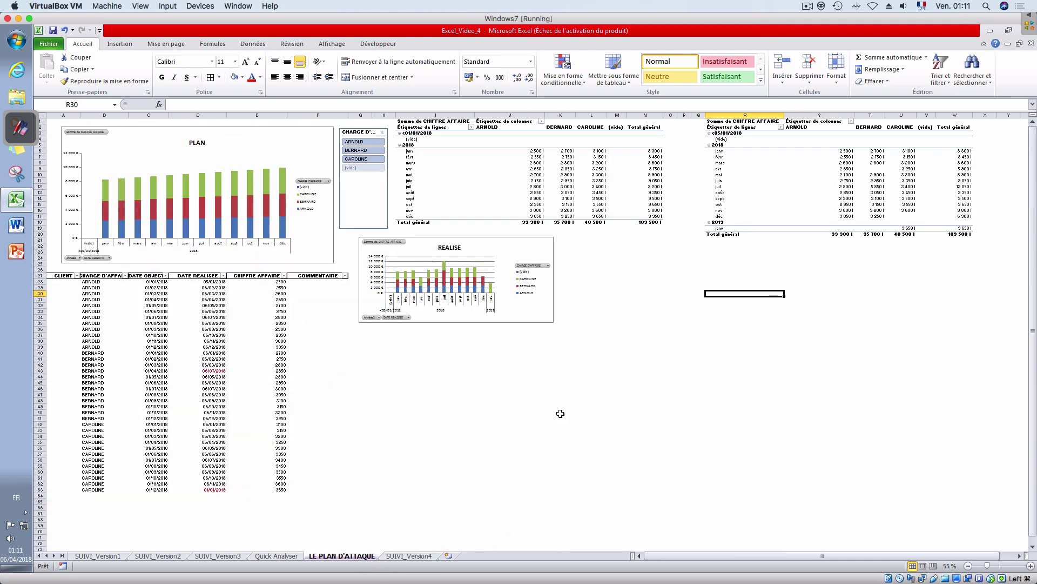
{"action": "left_click", "coordinate": [374, 215]}
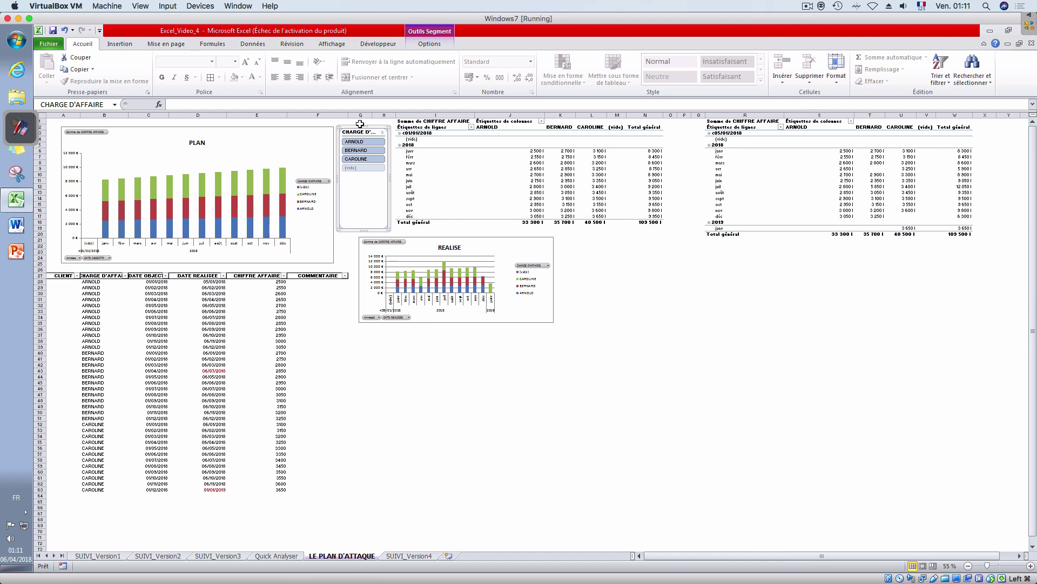
{"action": "key", "text": "Delete"}
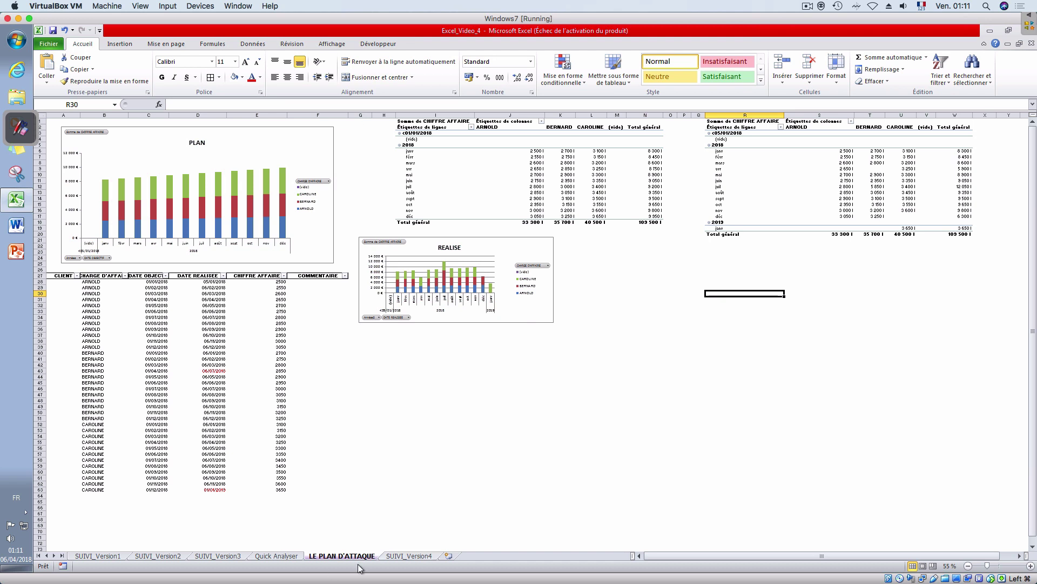
- Paste the CHARGE D'AFFAIRE slicer onto the SUIVI_Version4 sheet and place it beside the monthly revenue chart
{"action": "left_click", "coordinate": [409, 555]}
{"action": "left_click", "coordinate": [652, 225]}
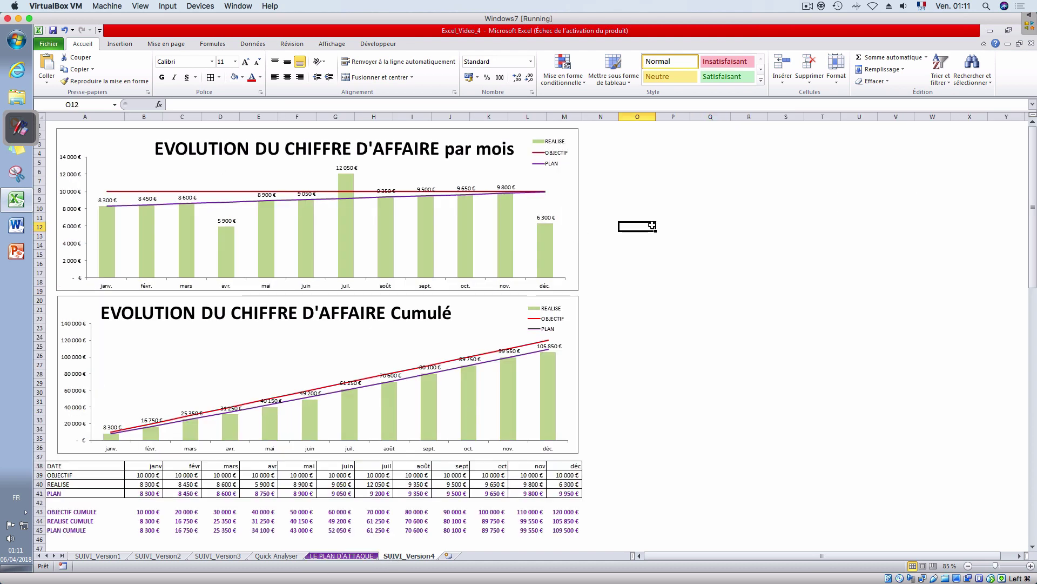
{"action": "key", "text": "ctrl+v"}
{"action": "left_click_drag", "start_coordinate": [645, 221], "coordinate": [623, 180]}
{"action": "left_click", "coordinate": [360, 555]}
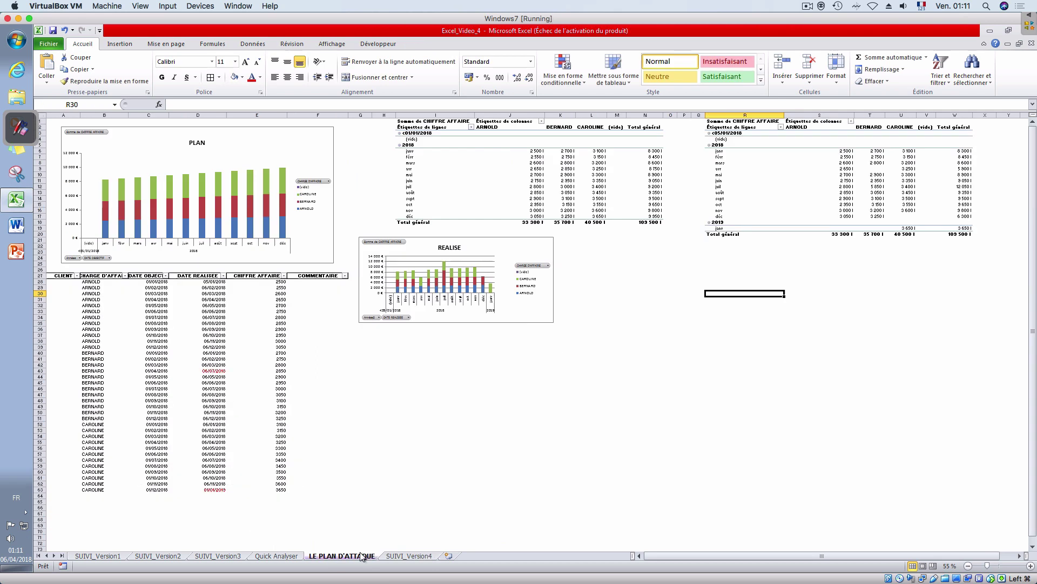
{"action": "left_click", "coordinate": [409, 555]}
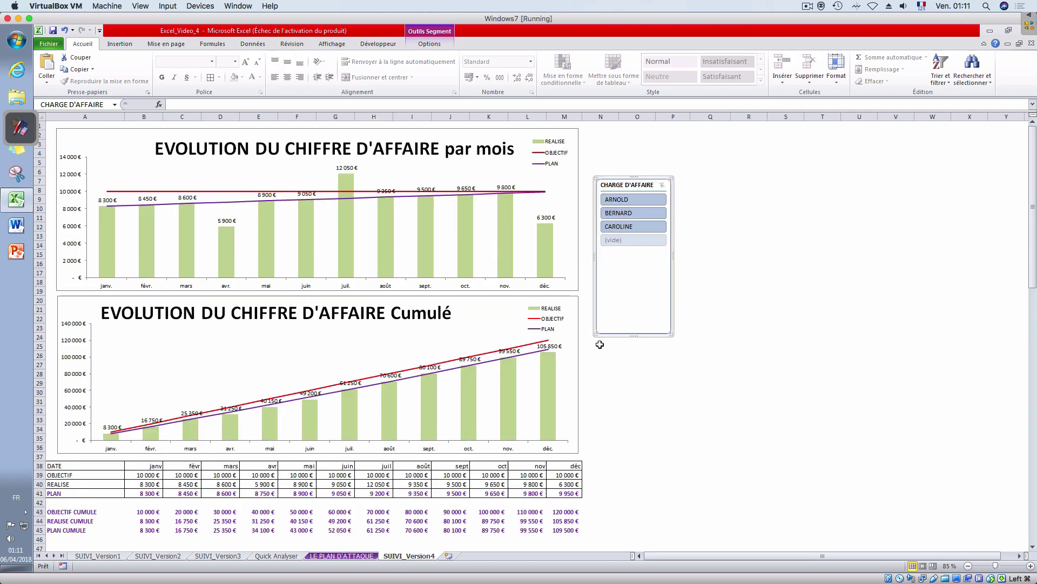
- Test the CHARGE D'AFFAIRE slicer by filtering both revenue charts on each salesperson, and clear the filter
{"action": "left_click", "coordinate": [619, 200]}
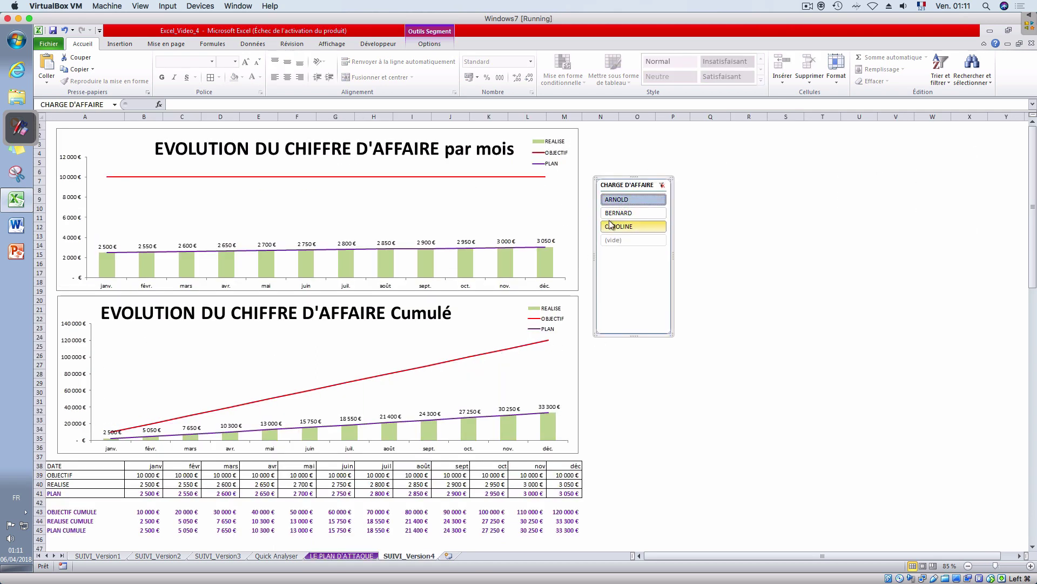
{"action": "left_click", "coordinate": [625, 225]}
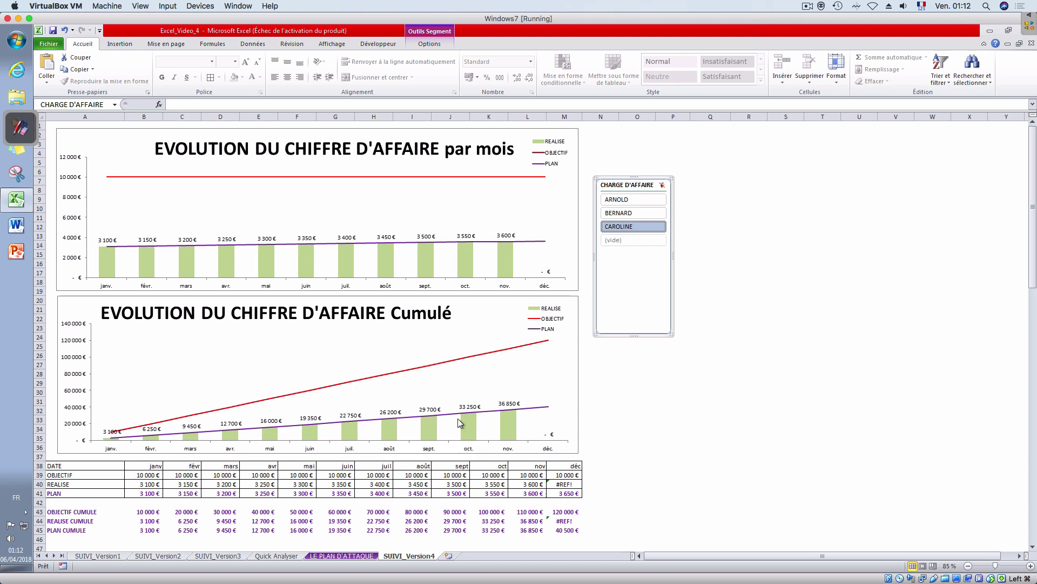
{"action": "left_click", "coordinate": [631, 214]}
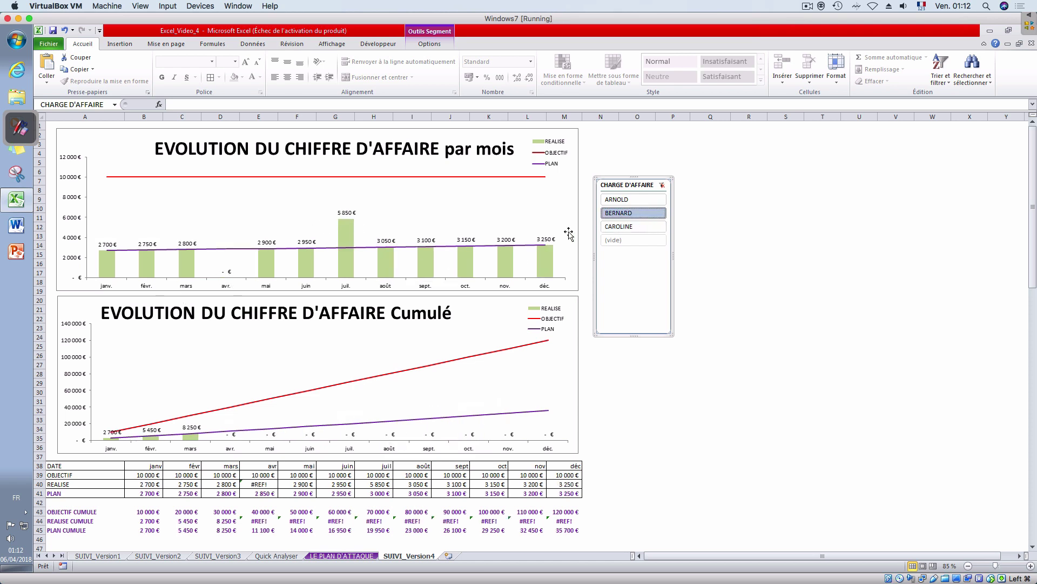
{"action": "left_click", "coordinate": [613, 200]}
{"action": "left_click", "coordinate": [610, 227]}
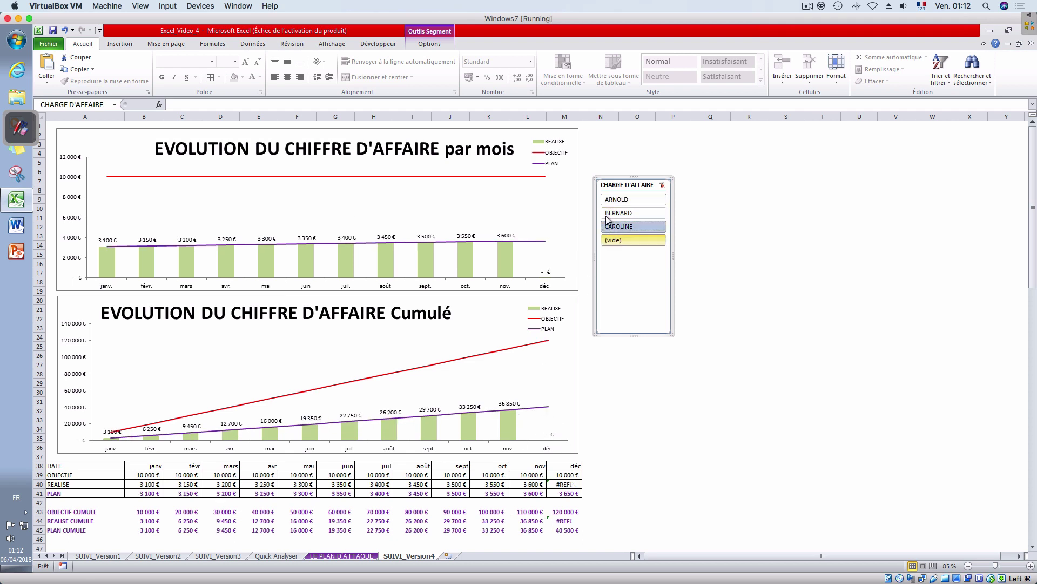
{"action": "left_click", "coordinate": [662, 185]}
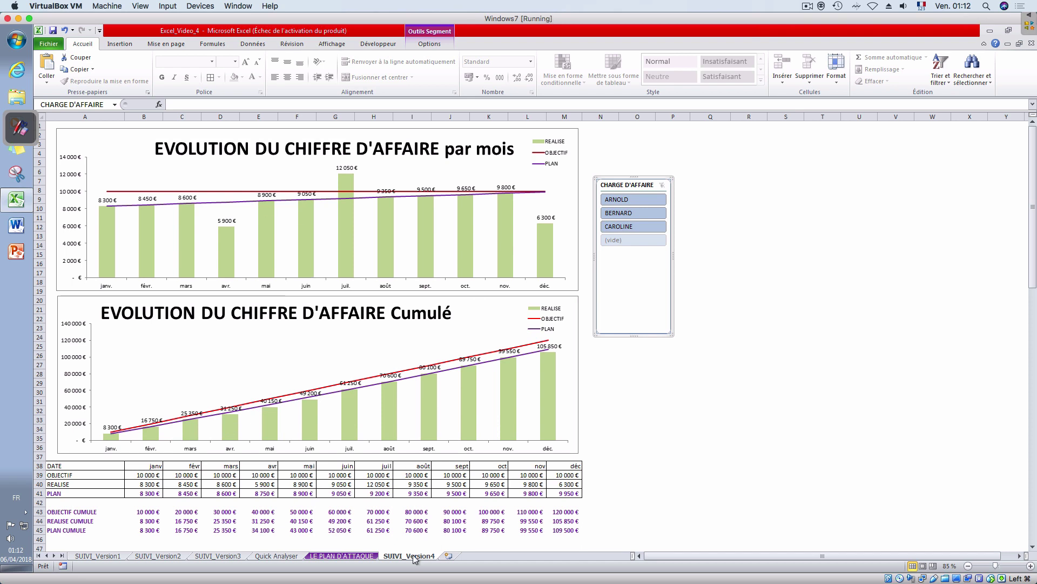
- Delete the OBJECTIF line series from both the cumulative and the monthly revenue charts on SUIVI_Version4
{"action": "left_click", "coordinate": [221, 192]}
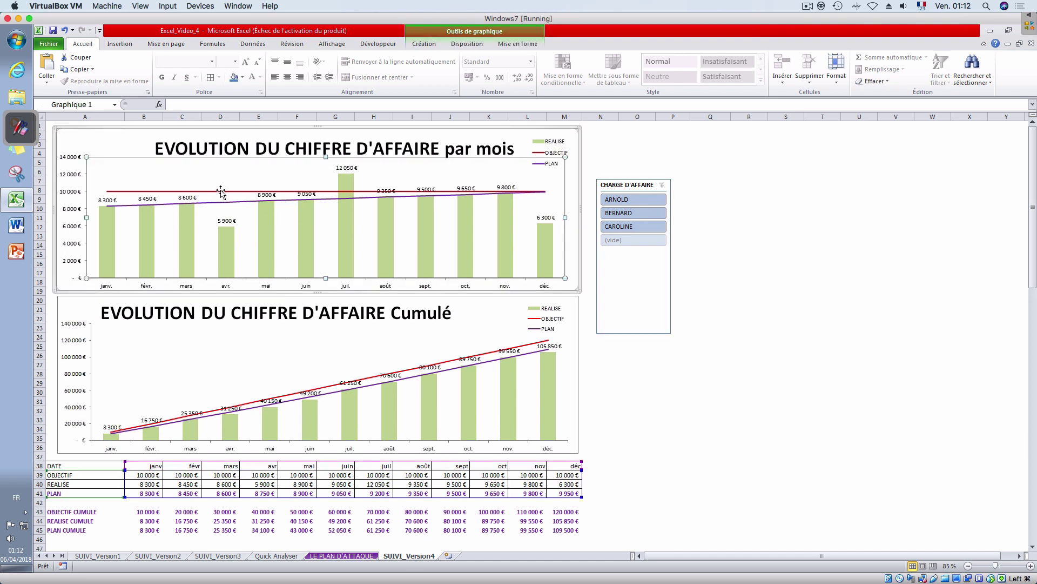
{"action": "left_click", "coordinate": [256, 404]}
{"action": "key", "text": "Delete"}
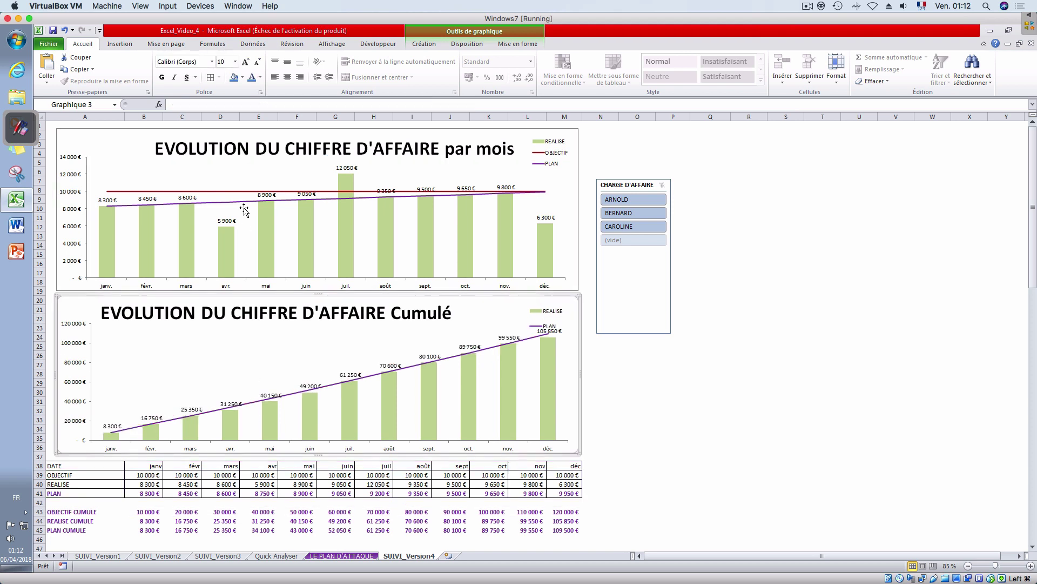
{"action": "left_click", "coordinate": [237, 192]}
{"action": "left_click", "coordinate": [238, 191]}
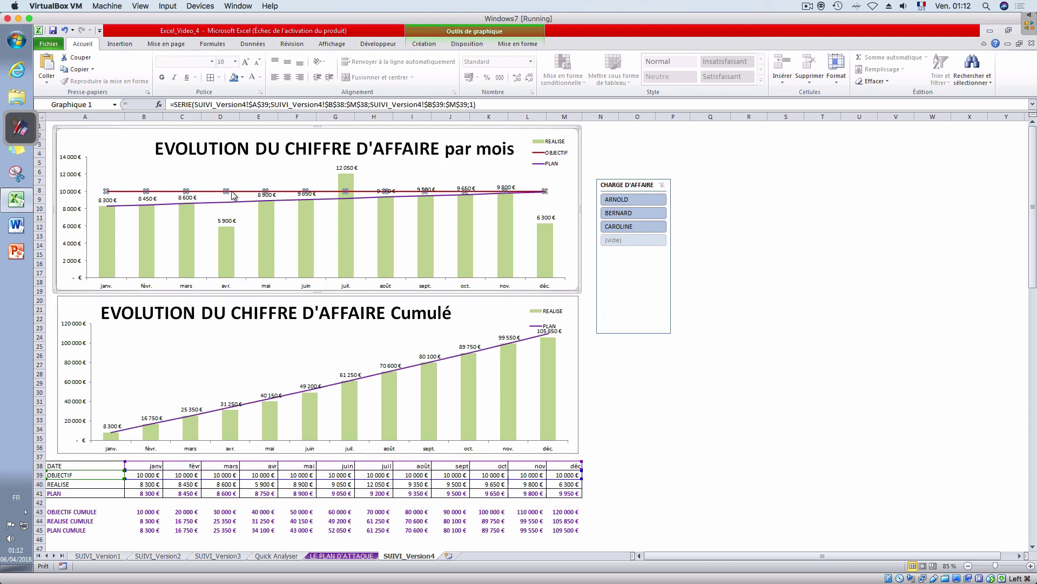
{"action": "key", "text": "Delete"}
{"action": "left_click", "coordinate": [645, 373]}
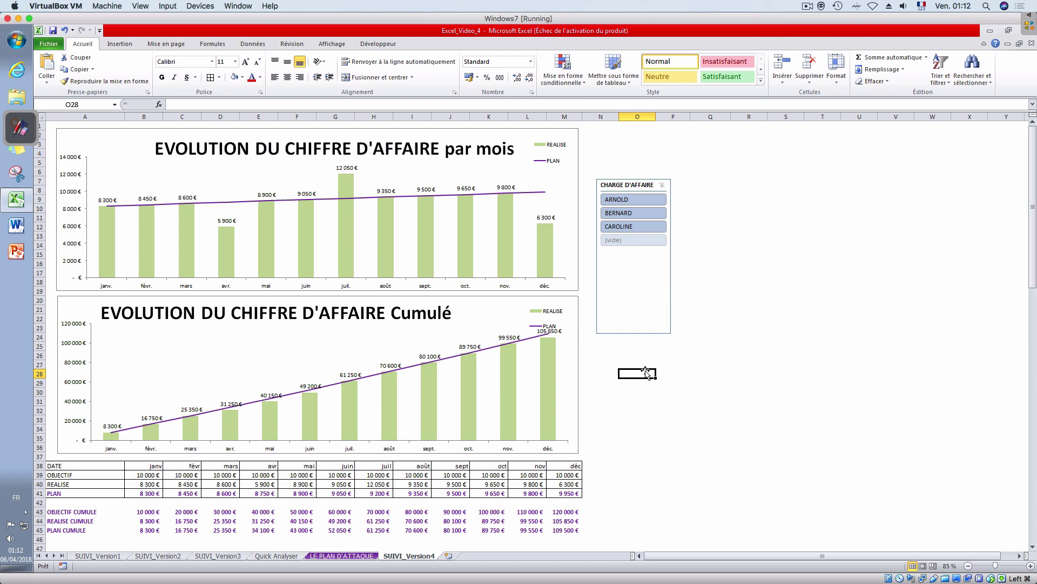
- Review the charts and tables on SUIVI_Version1, SUIVI_Version3 and LE PLAN D'ATTAQUE, and return to SUIVI_Version4
{"action": "left_click", "coordinate": [111, 556]}
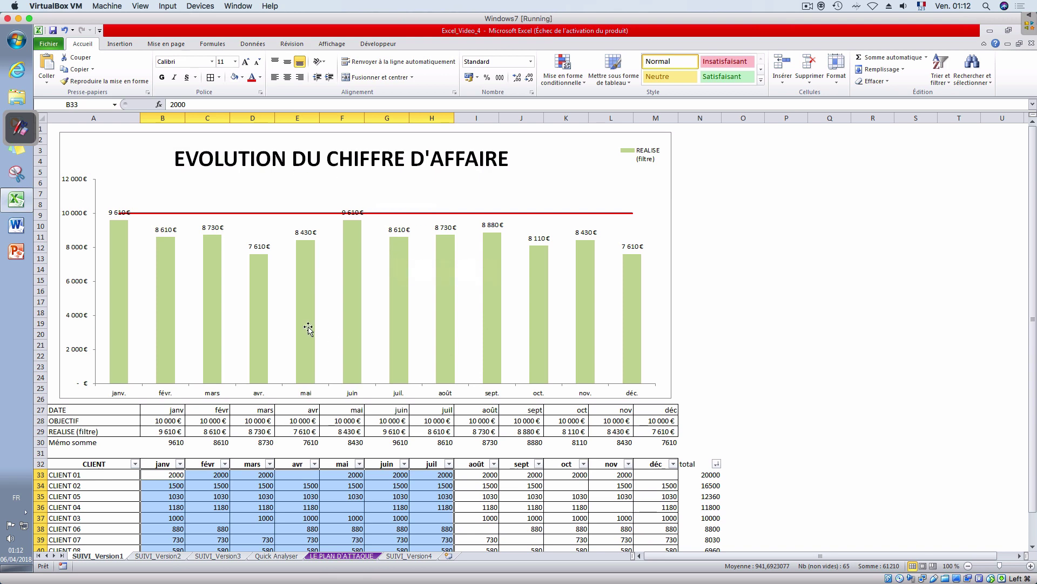
{"action": "left_click", "coordinate": [197, 556]}
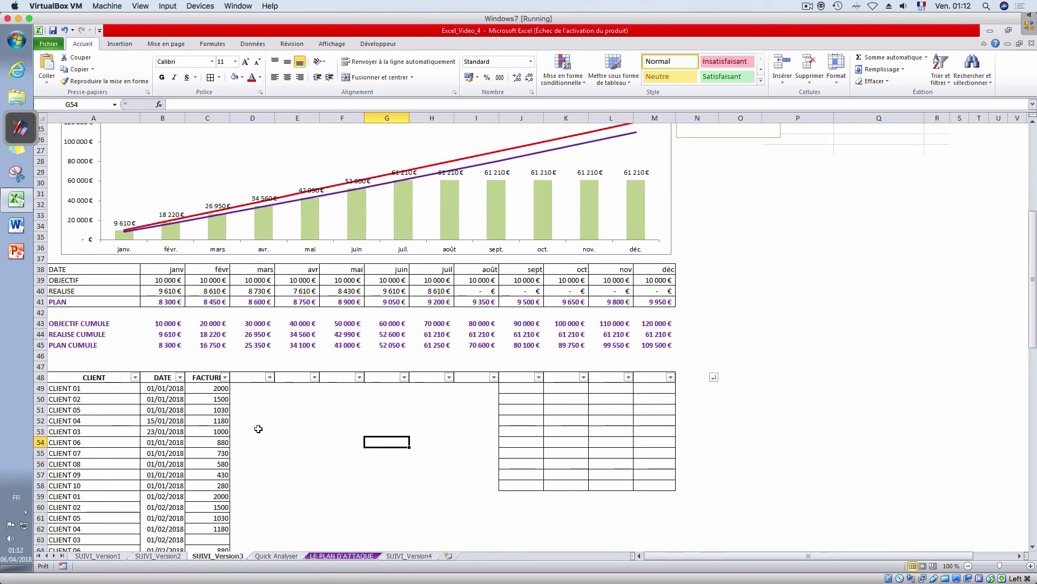
{"action": "scroll", "coordinate": [275, 416], "scroll_direction": "up", "scroll_amount": 2}
{"action": "scroll", "coordinate": [280, 412], "scroll_direction": "up", "scroll_amount": 5}
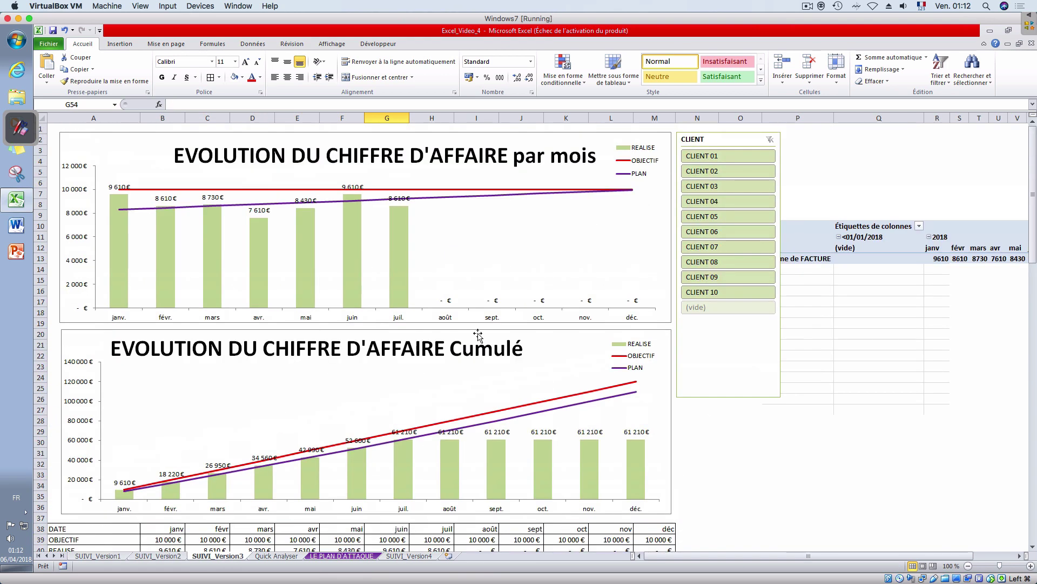
{"action": "scroll", "coordinate": [311, 492], "scroll_direction": "down", "scroll_amount": 5}
{"action": "left_click_drag", "start_coordinate": [90, 475], "coordinate": [228, 538]}
{"action": "left_click", "coordinate": [297, 518]}
{"action": "left_click", "coordinate": [341, 555]}
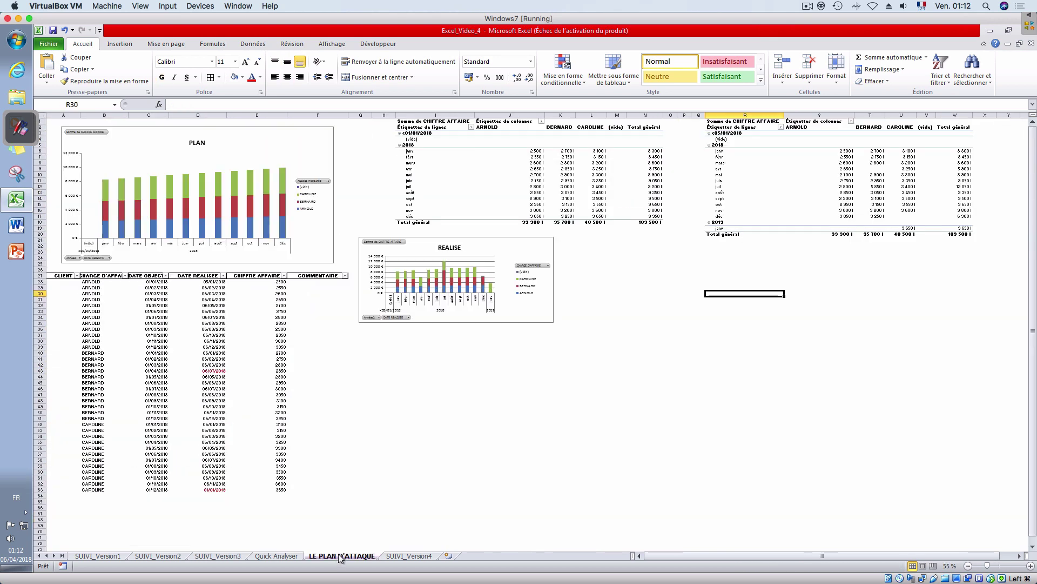
{"action": "left_click", "coordinate": [398, 556]}
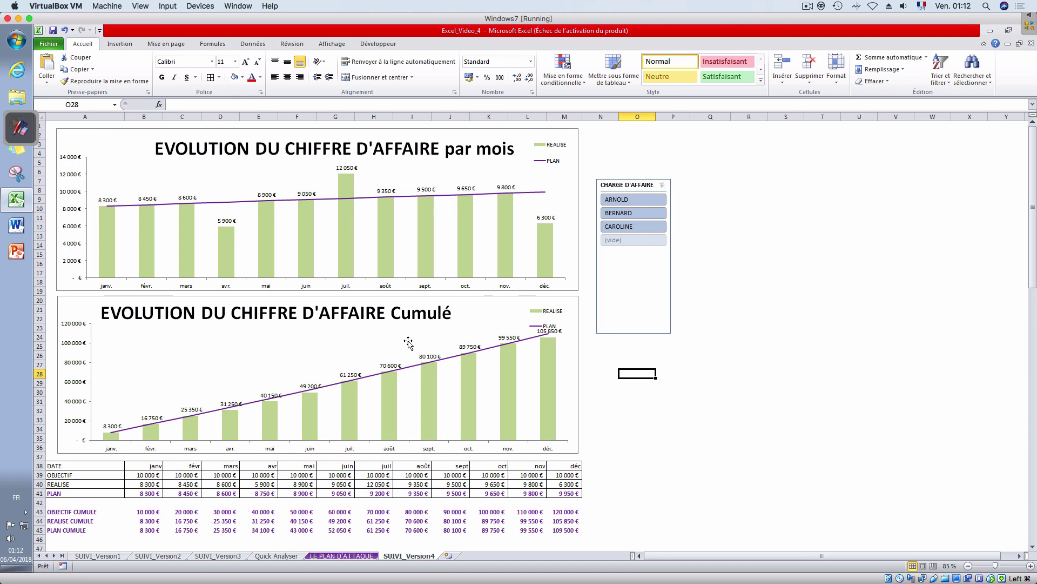
- Compare REALISE with PLAN for each salesperson using the CHARGE D'AFFAIRE slicer, and restore the unfiltered charts
{"action": "mouse_move", "coordinate": [544, 368]}
{"action": "left_click", "coordinate": [644, 200]}
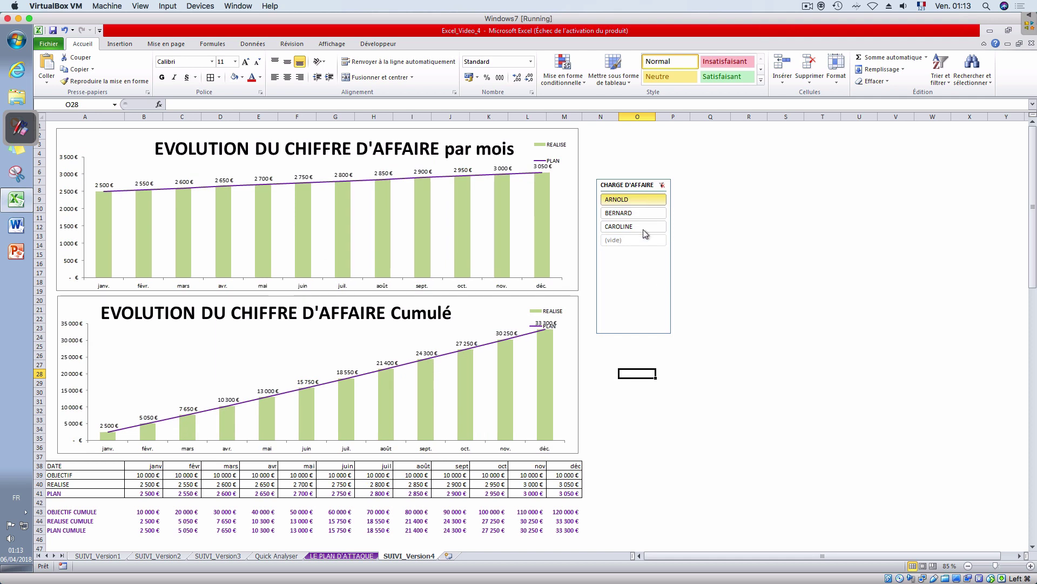
{"action": "left_click", "coordinate": [633, 215]}
{"action": "left_click", "coordinate": [639, 229]}
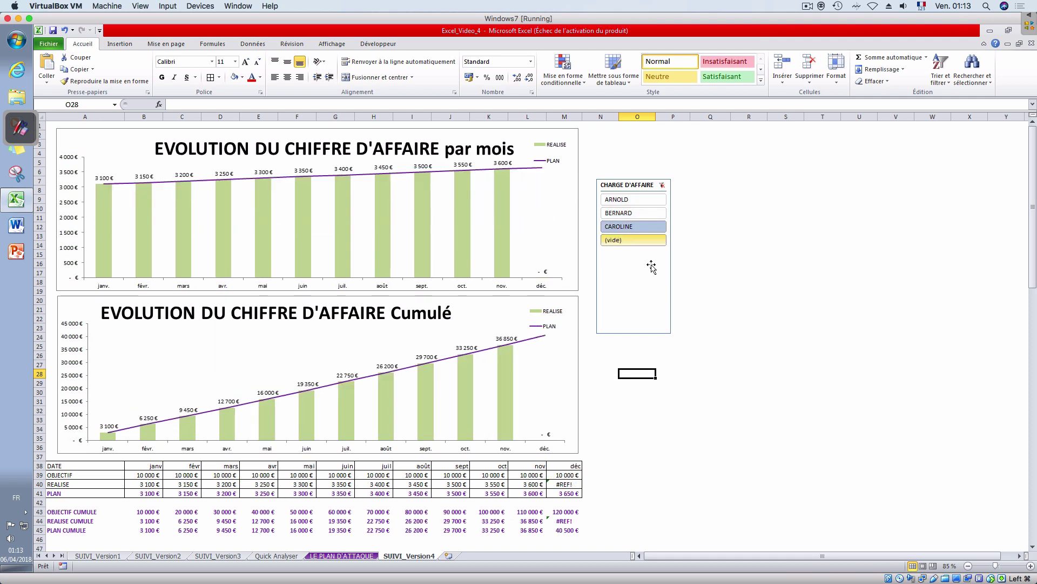
{"action": "left_click", "coordinate": [623, 216]}
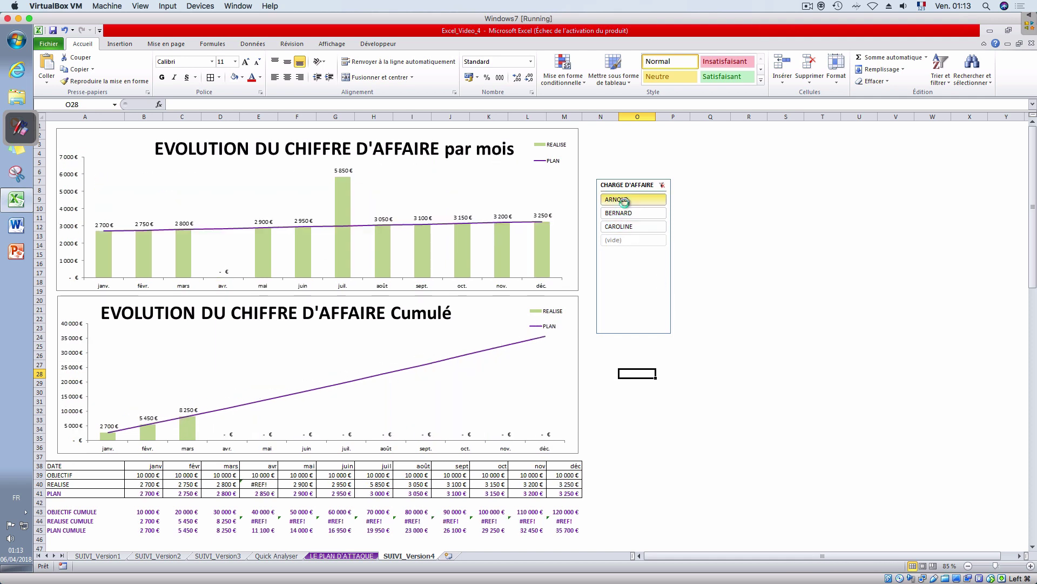
{"action": "left_click", "coordinate": [621, 200]}
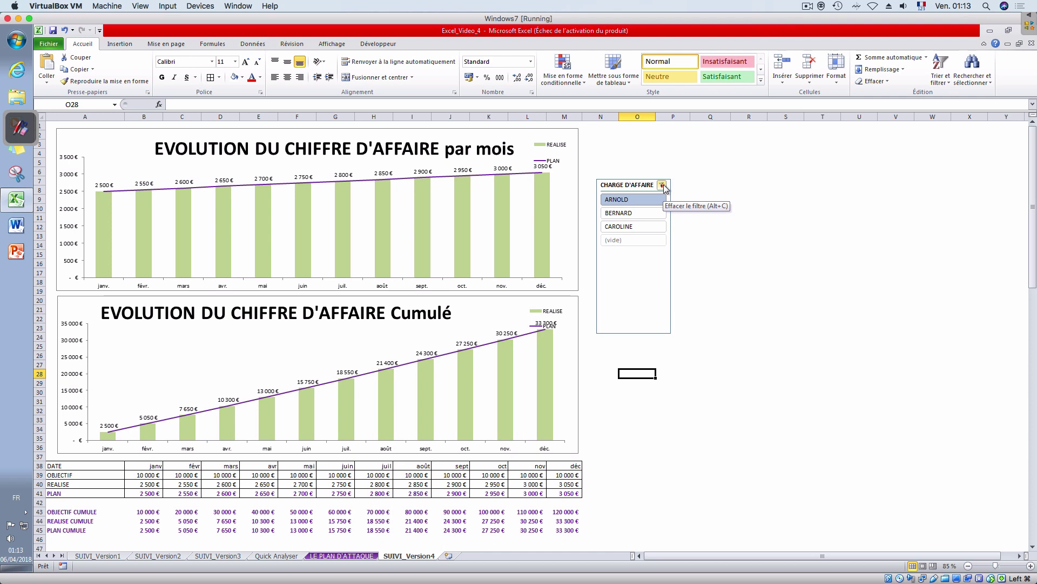
{"action": "left_click", "coordinate": [663, 185]}
{"action": "left_click", "coordinate": [702, 400]}
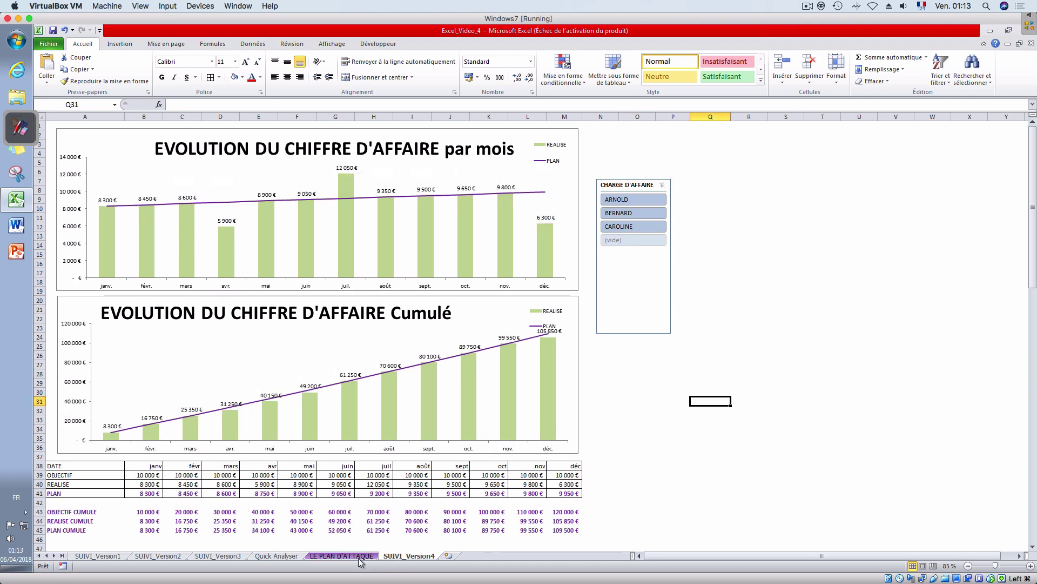
{"action": "left_click", "coordinate": [342, 555]}
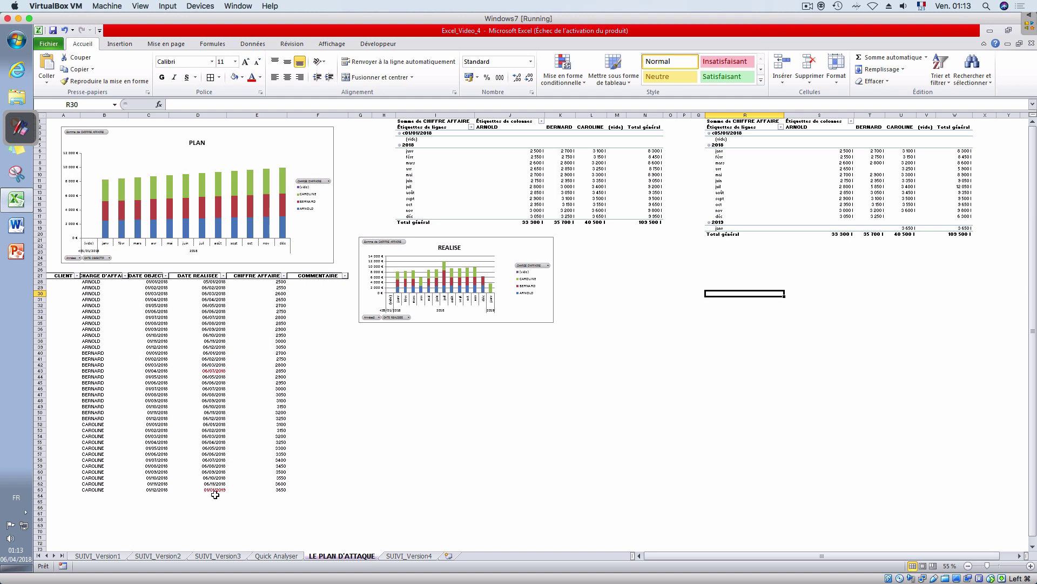
{"action": "left_click_drag", "start_coordinate": [206, 484], "coordinate": [207, 454]}
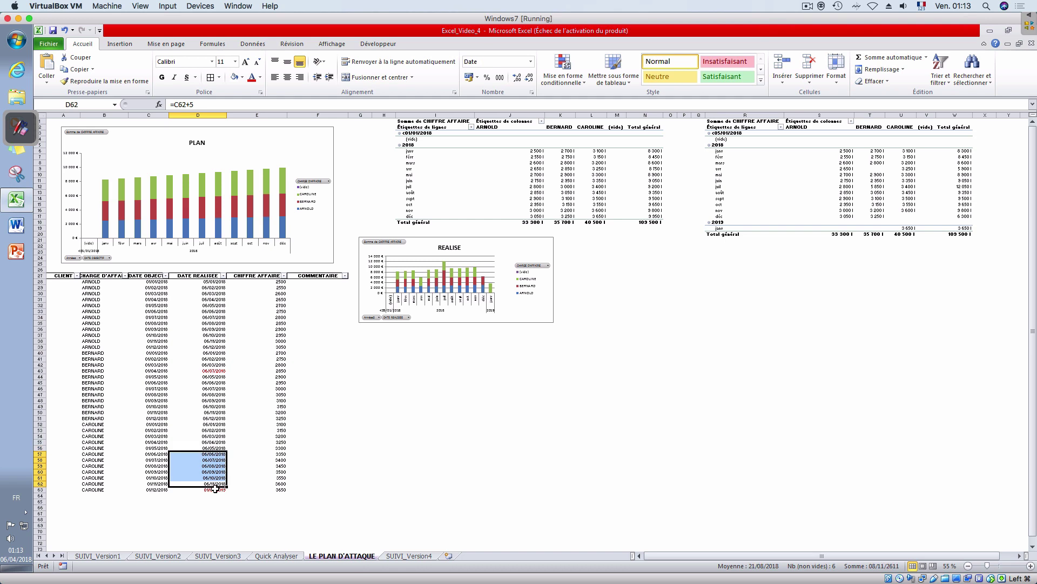
{"action": "key", "text": "Delete"}
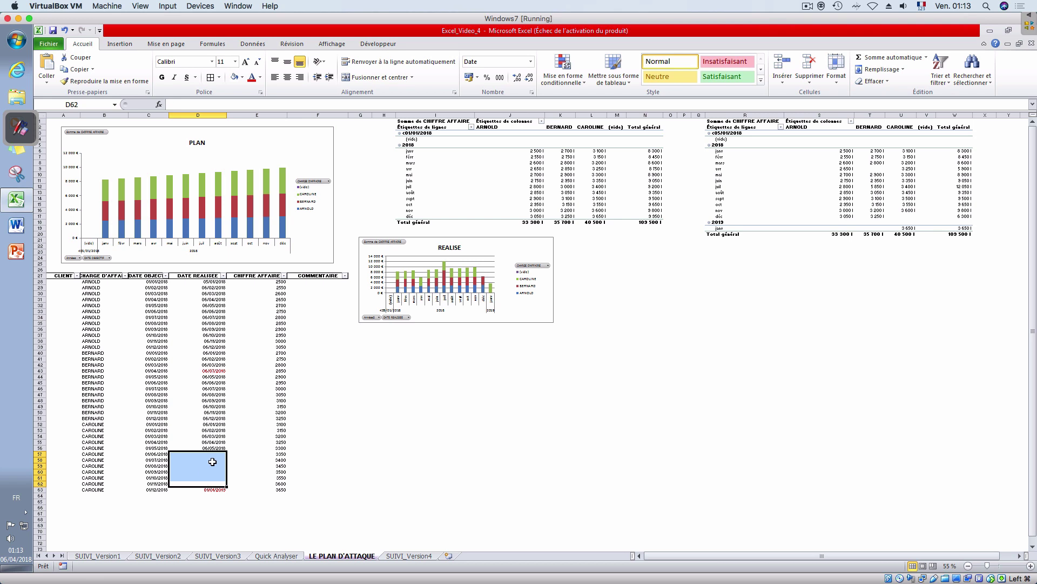
{"action": "key", "text": "ctrl+z"}
- Clear the DATE REALISEE cells D61:D62, D49:D51 and D37:D39 on the LE PLAN D'ATTAQUE sheet
{"action": "left_click", "coordinate": [207, 482]}
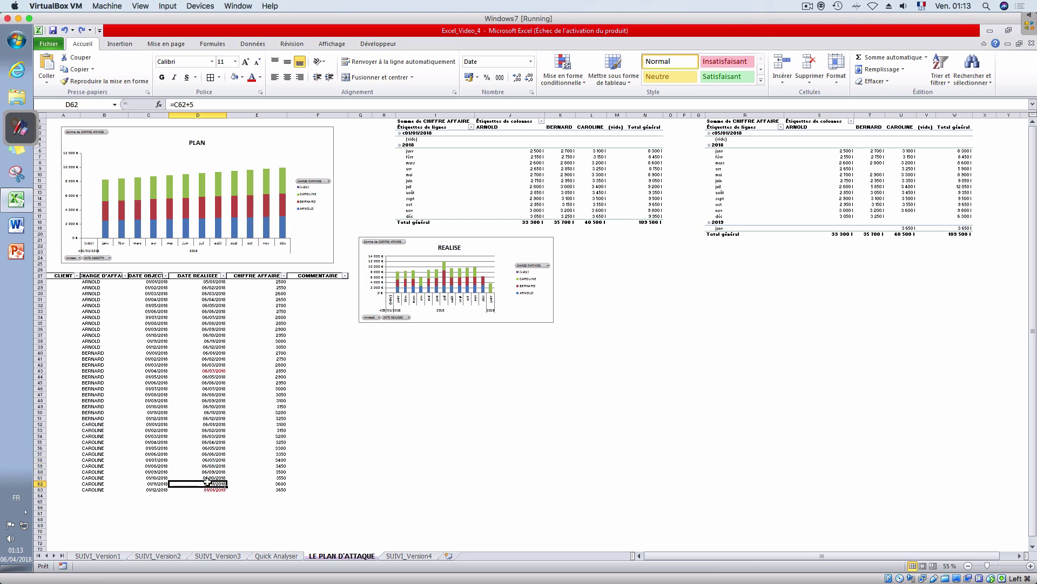
{"action": "left_click_drag", "start_coordinate": [206, 482], "coordinate": [211, 477]}
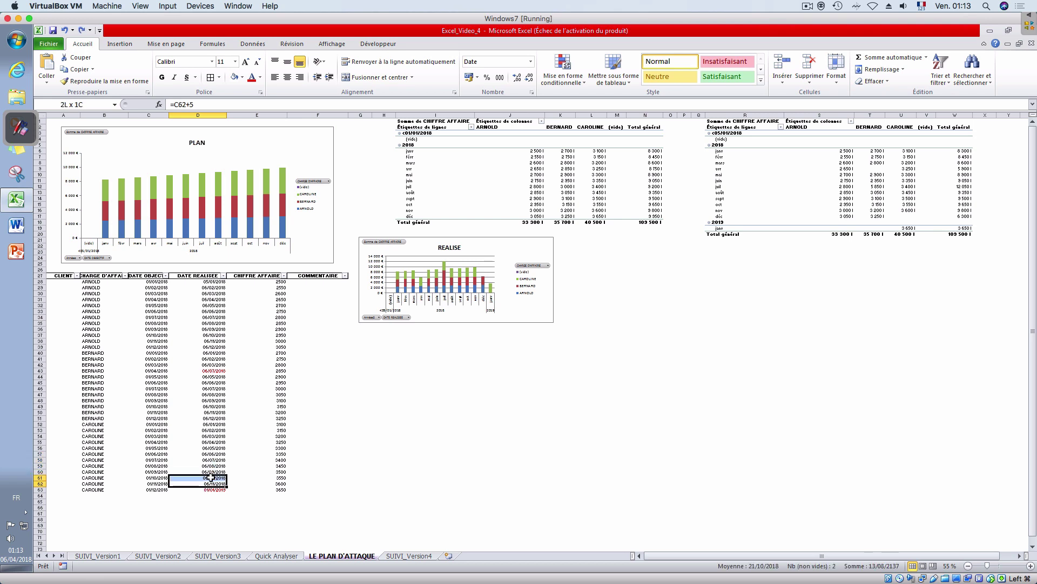
{"action": "key", "text": "Delete"}
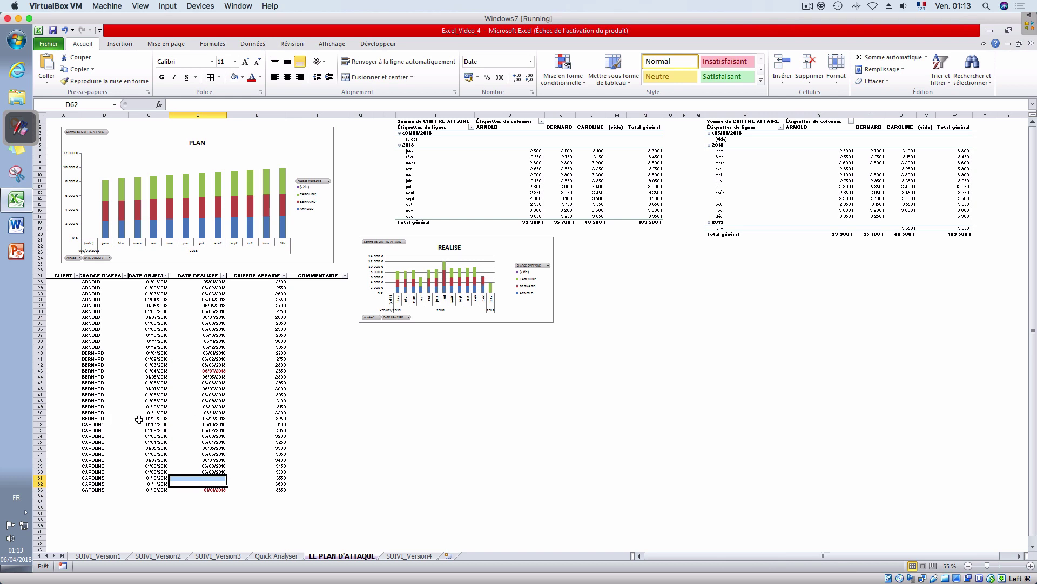
{"action": "left_click_drag", "start_coordinate": [202, 418], "coordinate": [205, 406]}
{"action": "key", "text": "Delete"}
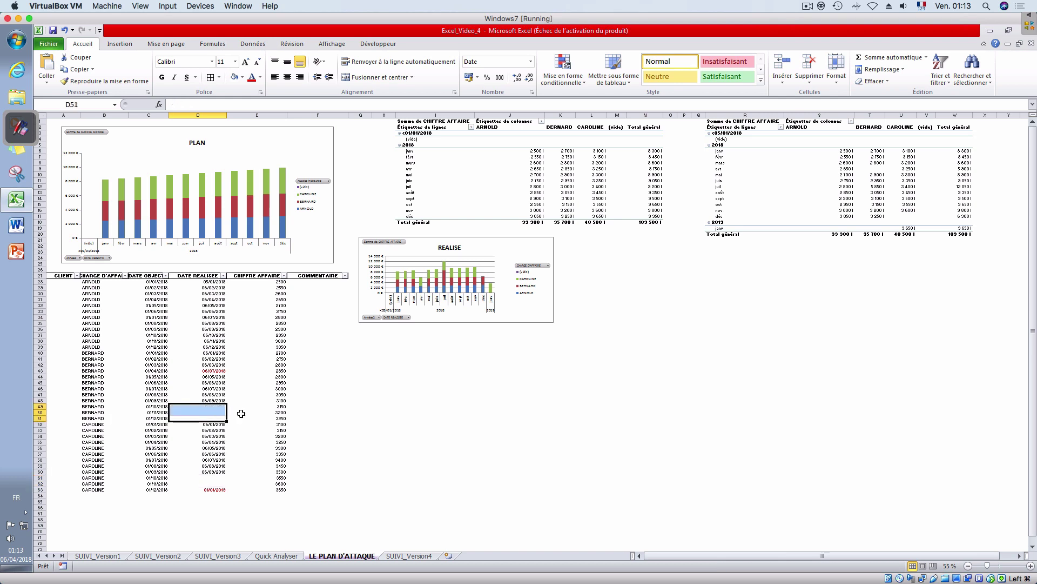
{"action": "left_click_drag", "start_coordinate": [215, 348], "coordinate": [214, 336]}
{"action": "key", "text": "Delete"}
{"action": "left_click", "coordinate": [416, 424]}
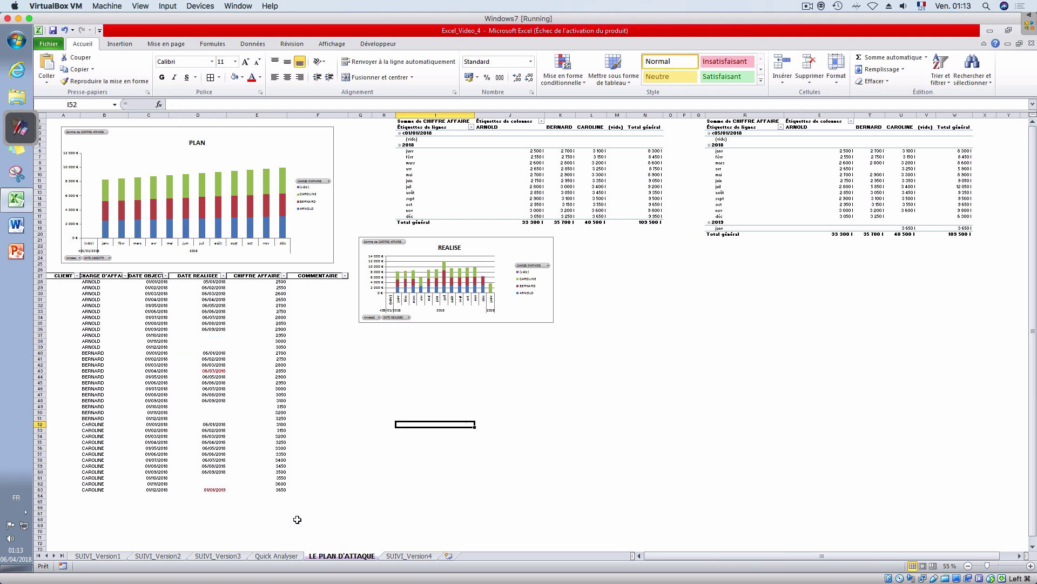
- Check the charts on SUIVI_Version4, and refresh the realised-sales pivot table on the LE PLAN D'ATTAQUE sheet
{"action": "left_click", "coordinate": [422, 556]}
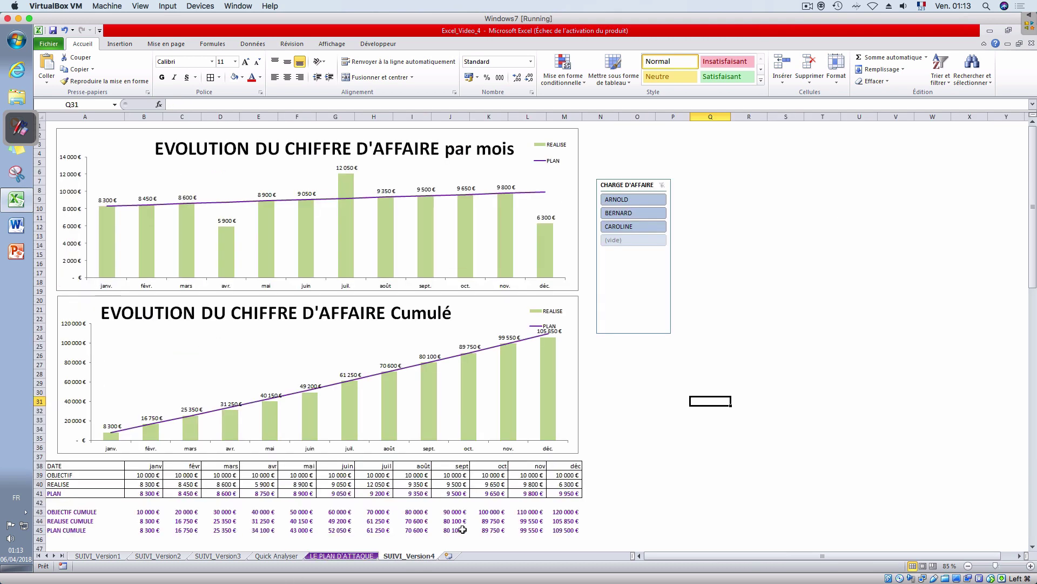
{"action": "left_click", "coordinate": [342, 555]}
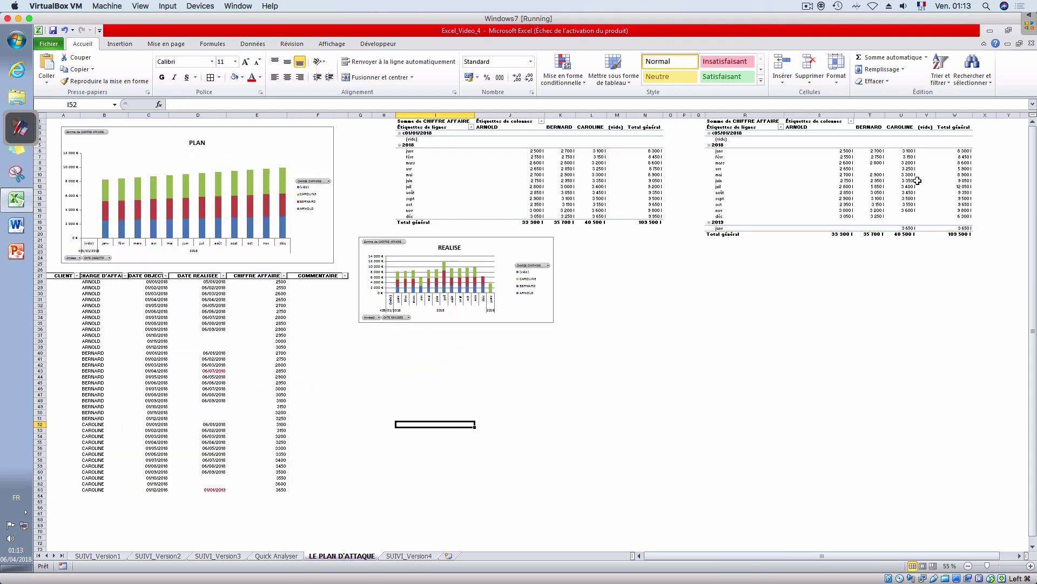
{"action": "right_click", "coordinate": [851, 192]}
{"action": "left_click", "coordinate": [865, 236]}
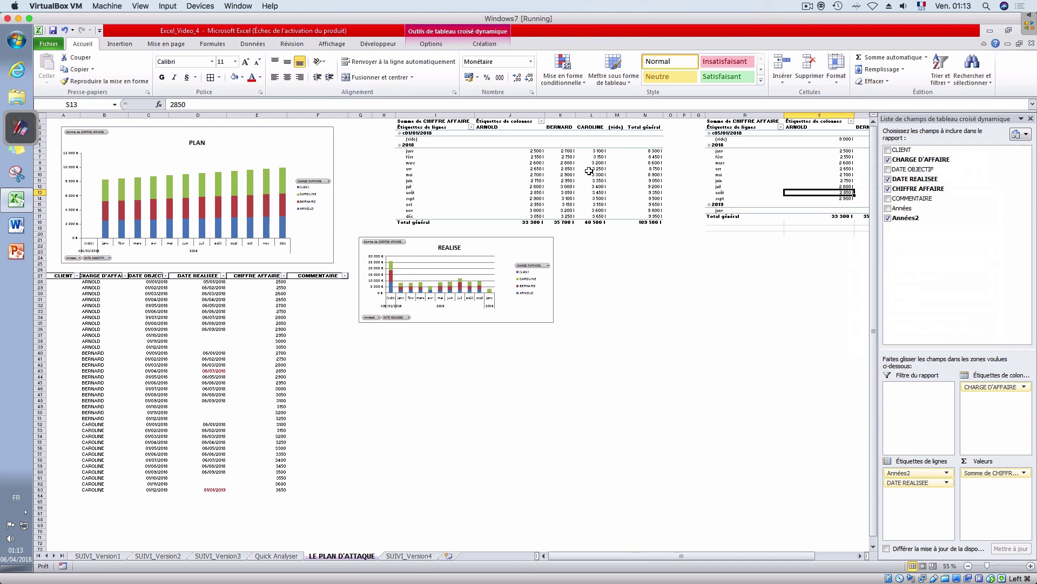
{"action": "right_click", "coordinate": [591, 170]}
{"action": "left_click", "coordinate": [614, 371]}
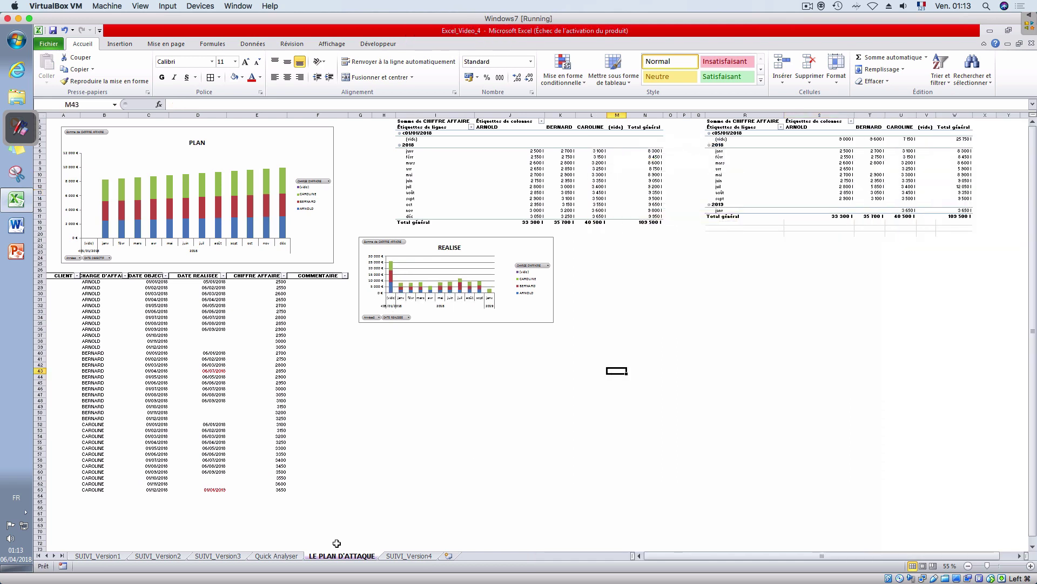
- Filter the SUIVI_Version4 charts by each salesperson in turn with the CHARGE D'AFFAIRE slicer to check the realised sales after the cleared dates
{"action": "left_click", "coordinate": [408, 556]}
{"action": "left_click", "coordinate": [253, 46]}
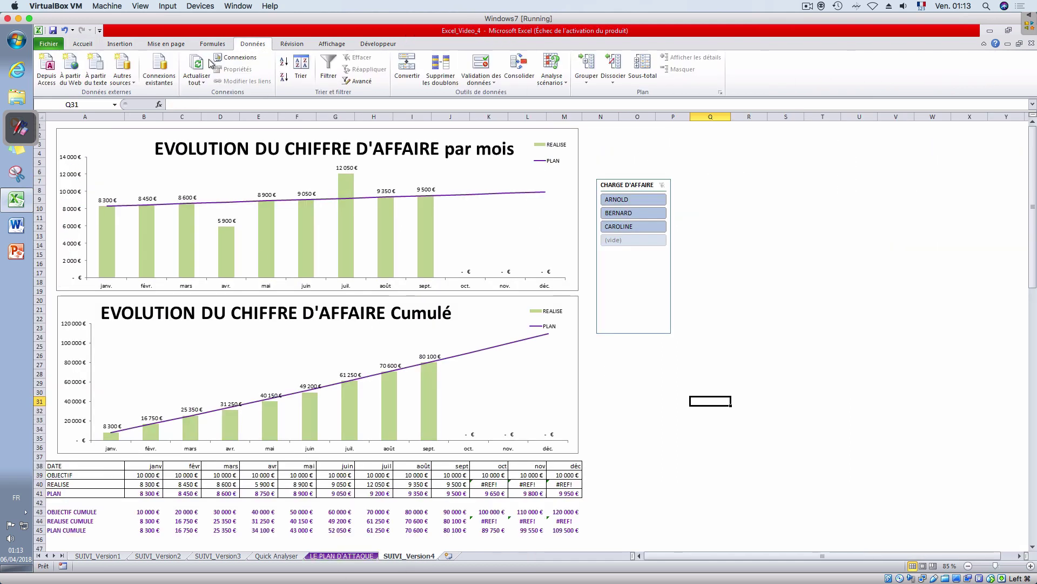
{"action": "left_click", "coordinate": [674, 365]}
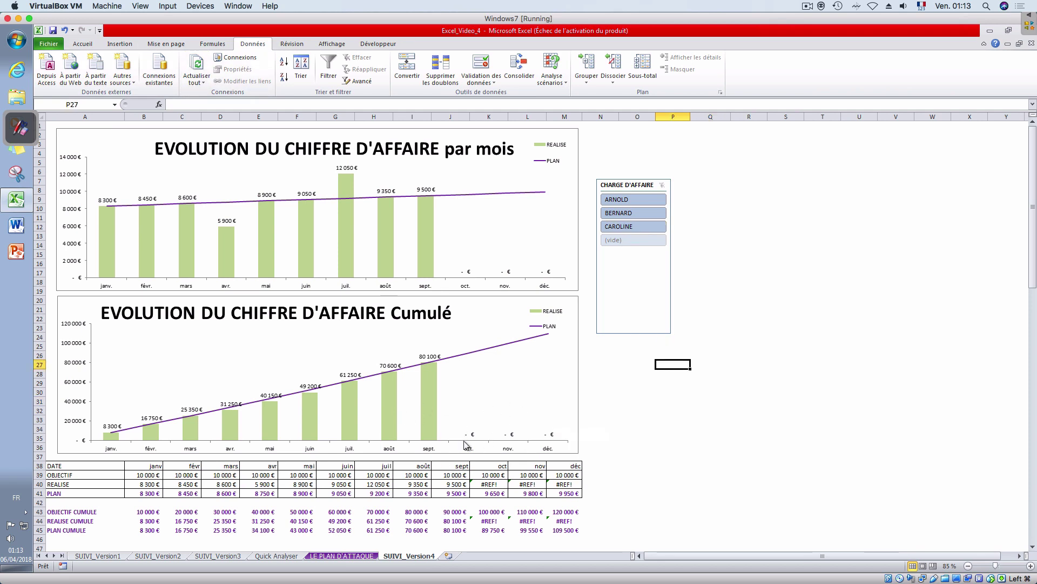
{"action": "left_click", "coordinate": [649, 201]}
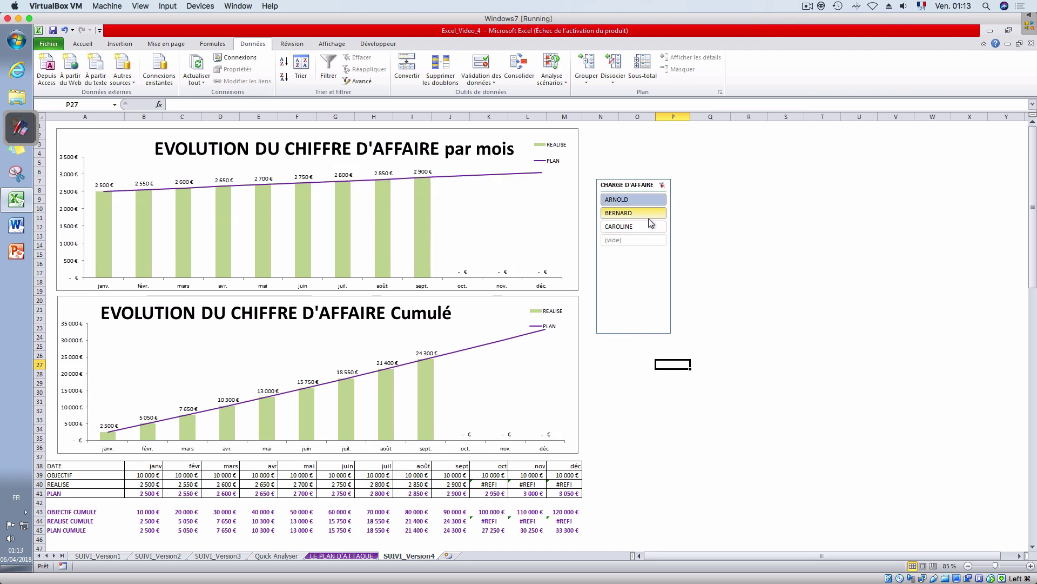
{"action": "left_click", "coordinate": [648, 217]}
{"action": "left_click", "coordinate": [647, 230]}
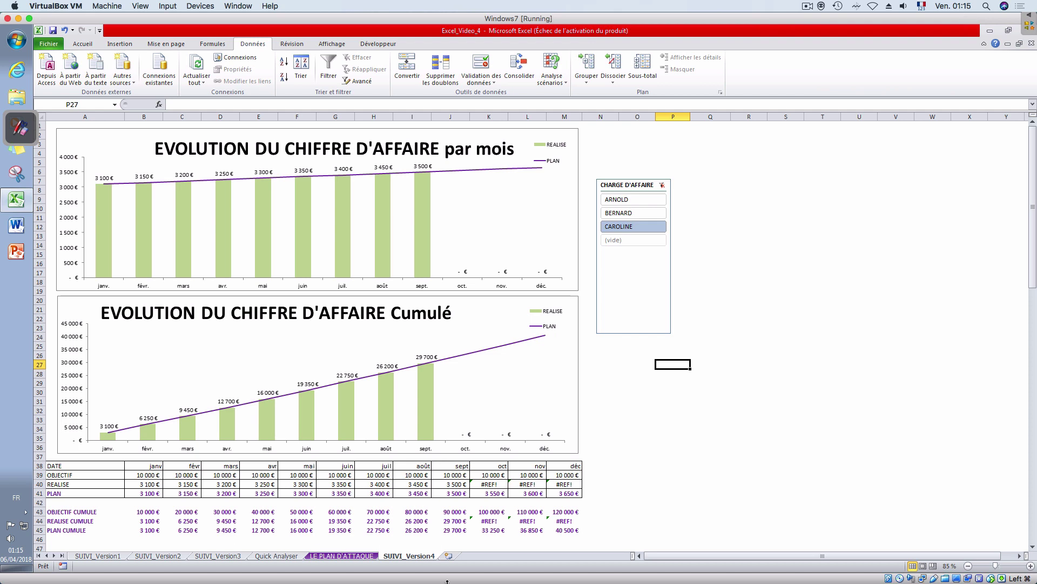
- Add a new worksheet named REFERENCE after SUIVI_Version4 and select cell B2 on it
{"action": "left_click", "coordinate": [449, 555]}
{"action": "right_click", "coordinate": [451, 556]}
{"action": "left_click", "coordinate": [509, 462]}
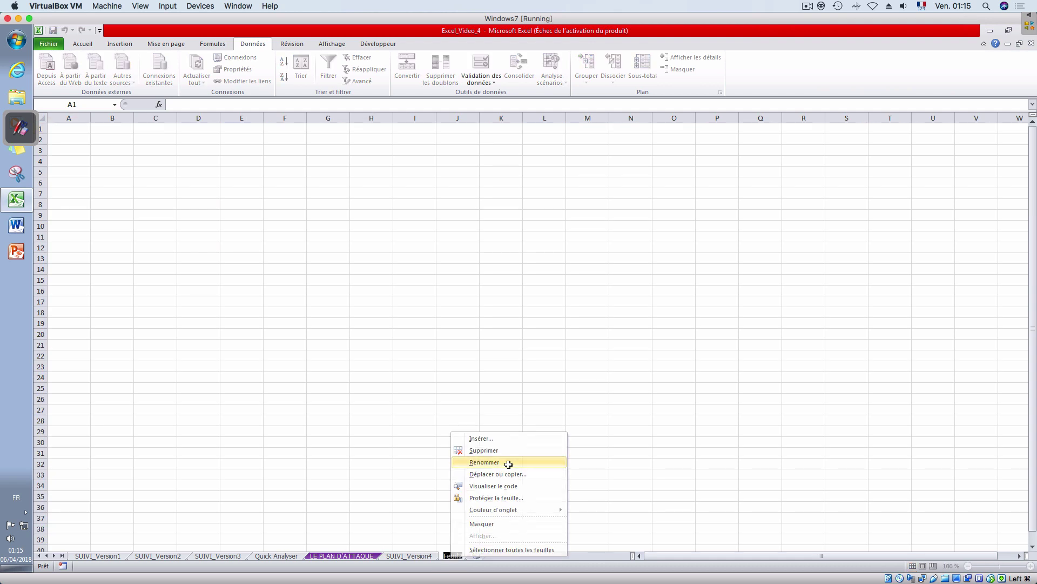
{"action": "type", "text": "REFERENCE"}
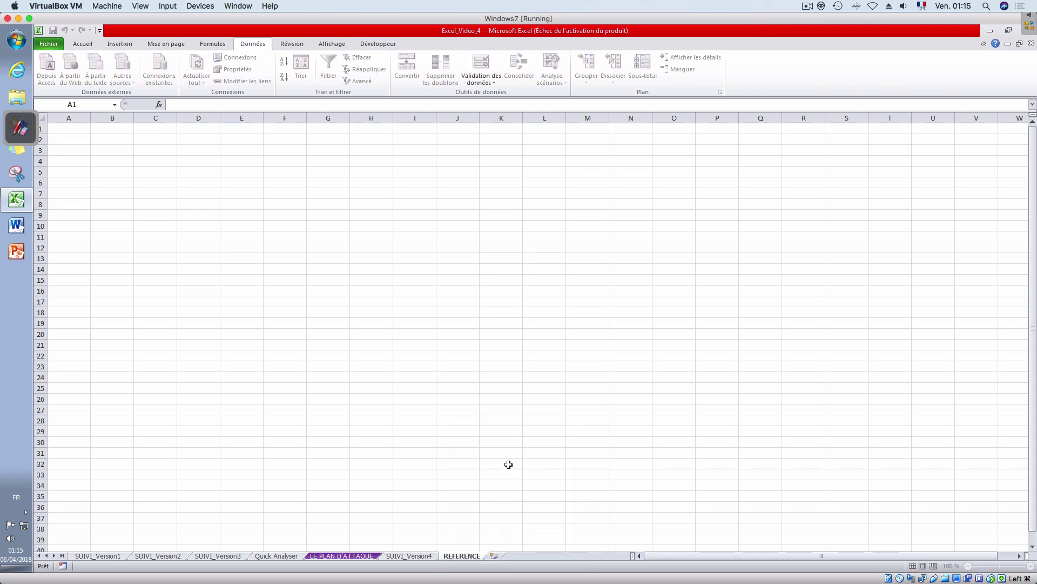
{"action": "left_click", "coordinate": [215, 148]}
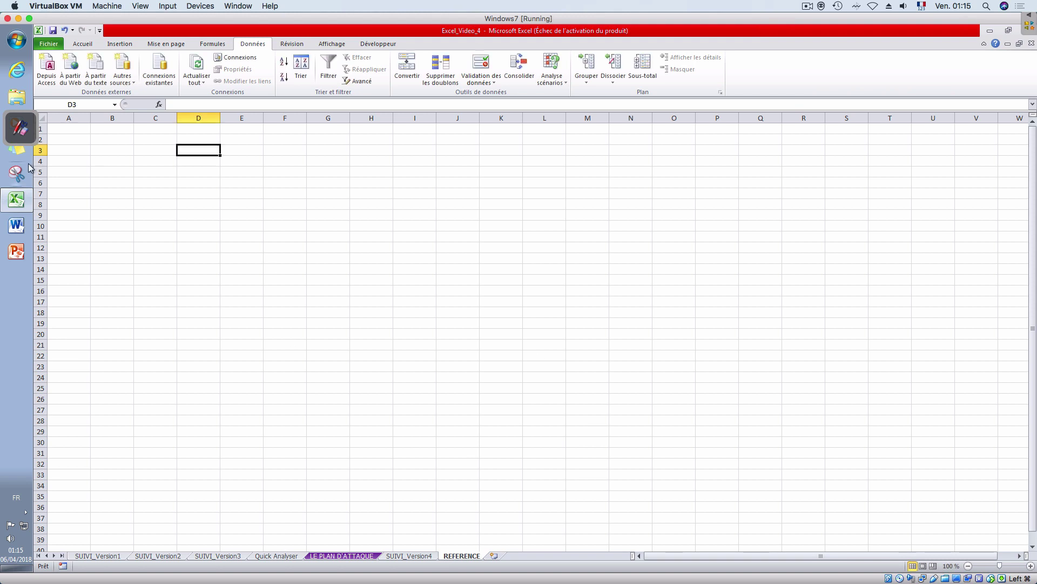
{"action": "left_click", "coordinate": [77, 137]}
{"action": "left_click", "coordinate": [115, 128]}
{"action": "left_click", "coordinate": [111, 139]}
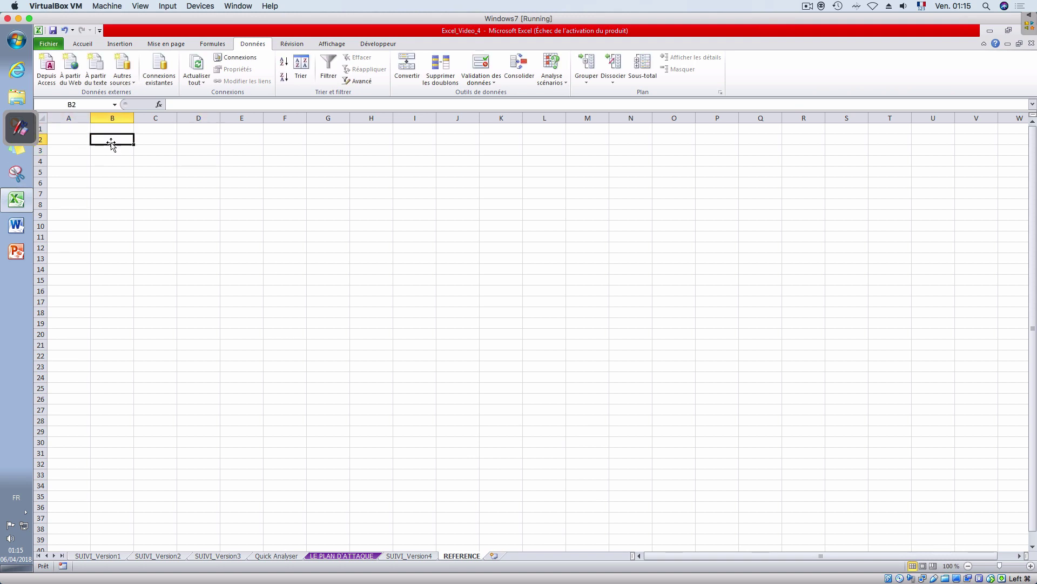